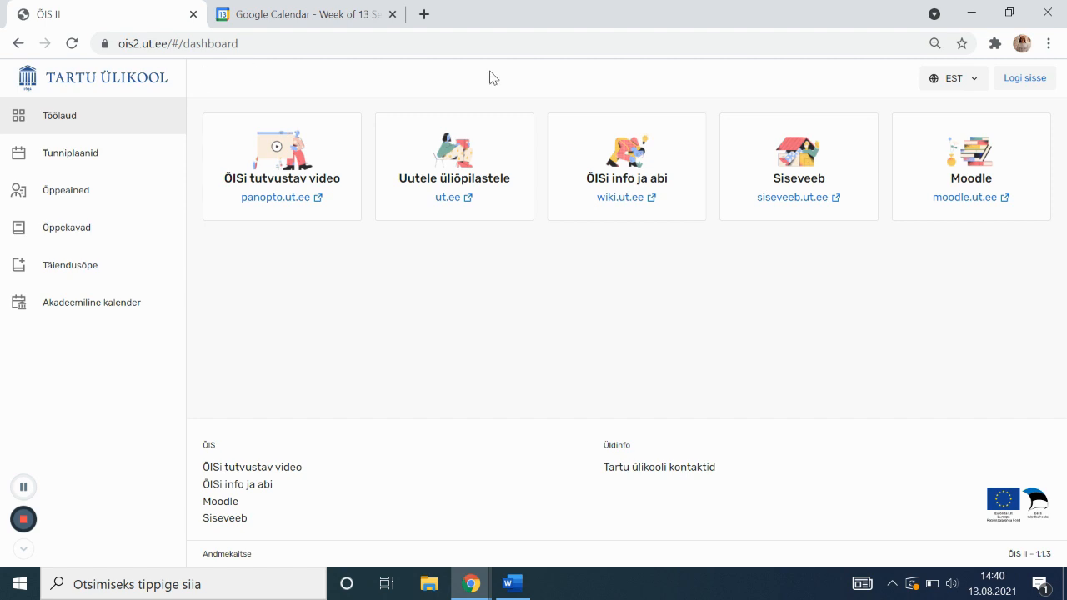
Sign in to ÕIS II with the autofilled university username and password
left_click(1040, 79)
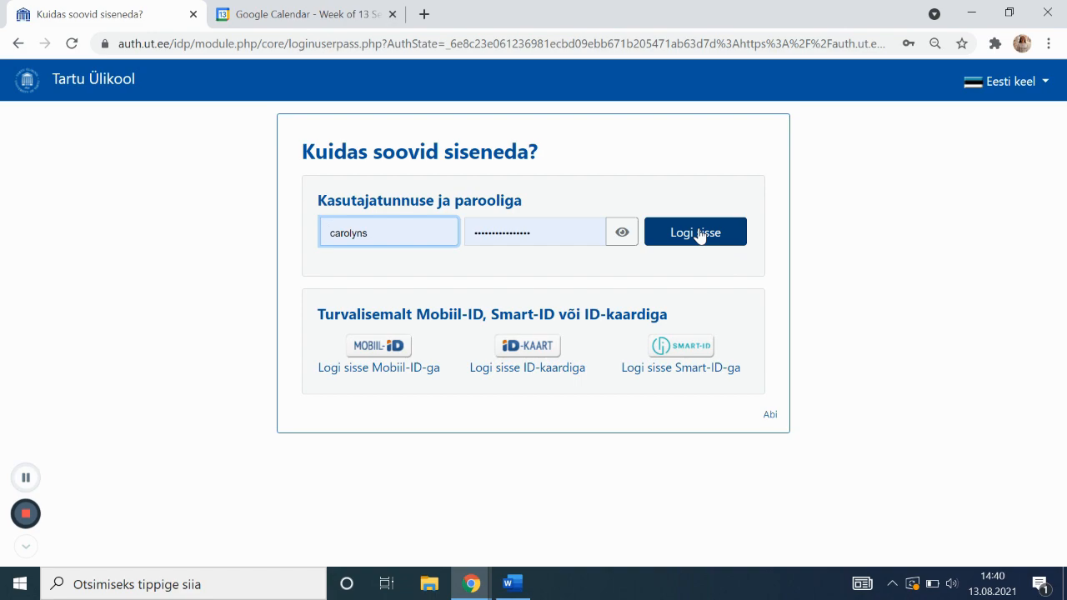
left_click(699, 234)
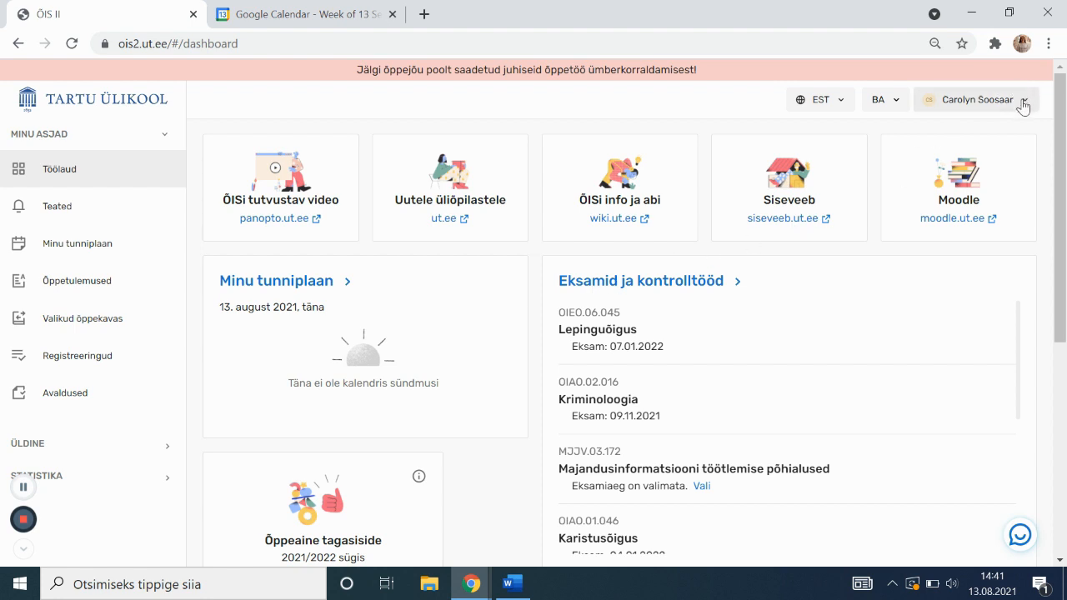
Open the profile's Õppeinfo tab and review the Õigusteadus (2458) bachelor programme details
left_click(1024, 107)
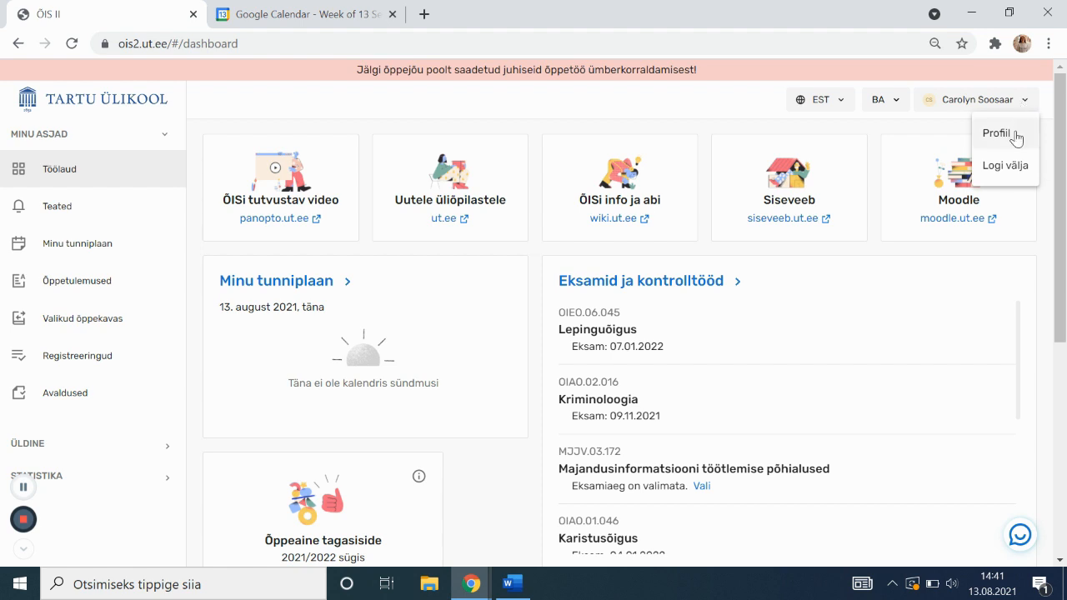
left_click(1011, 135)
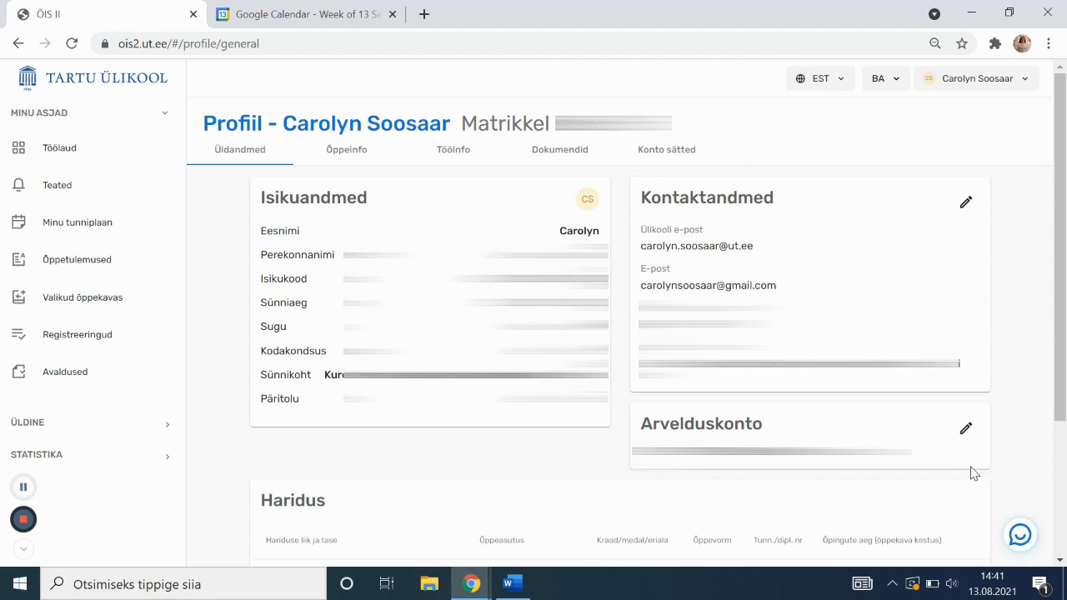
left_click(322, 160)
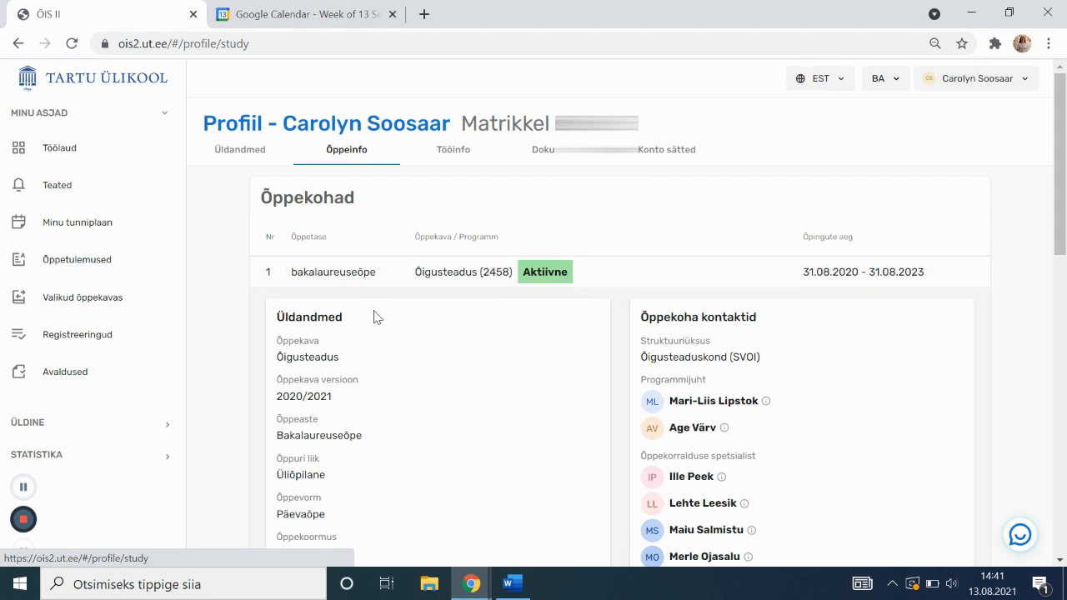
scroll(392, 350, "down", 1)
scroll(398, 378, "down", 1)
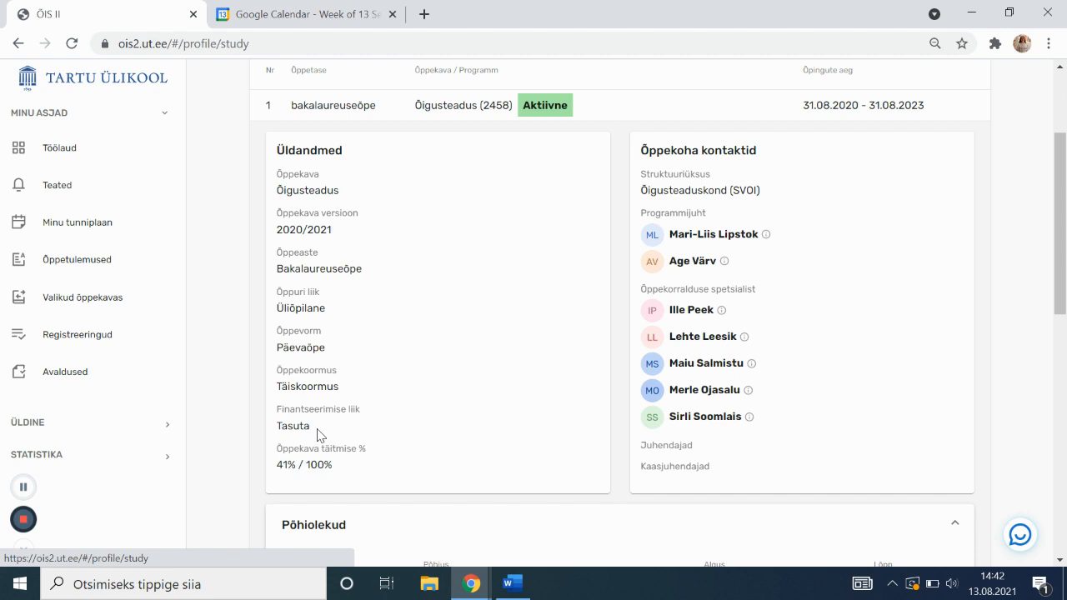
scroll(357, 405, "down", 1)
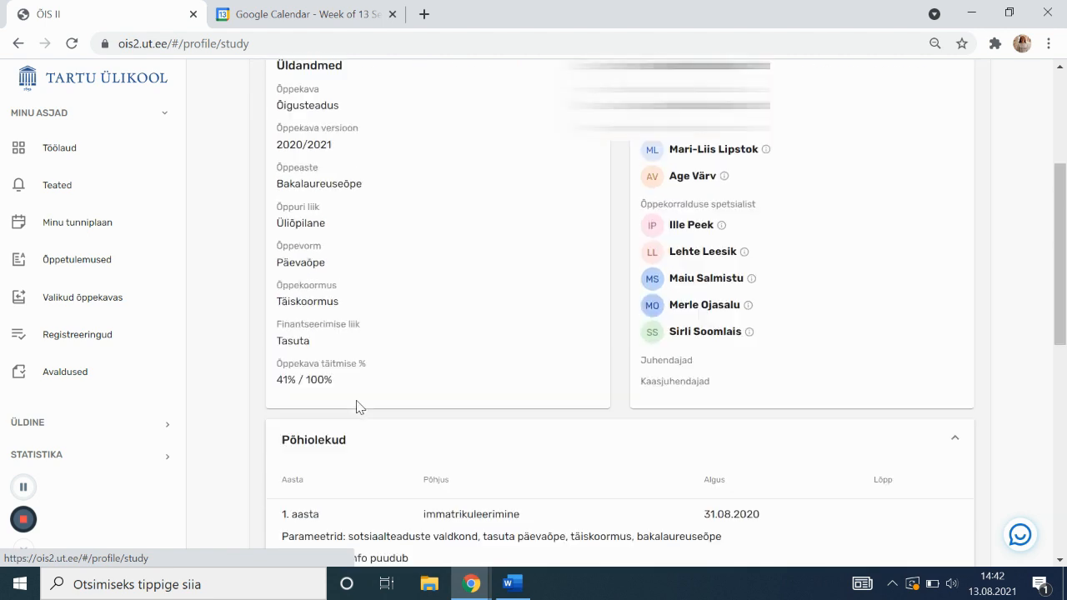
scroll(357, 405, "up", 3)
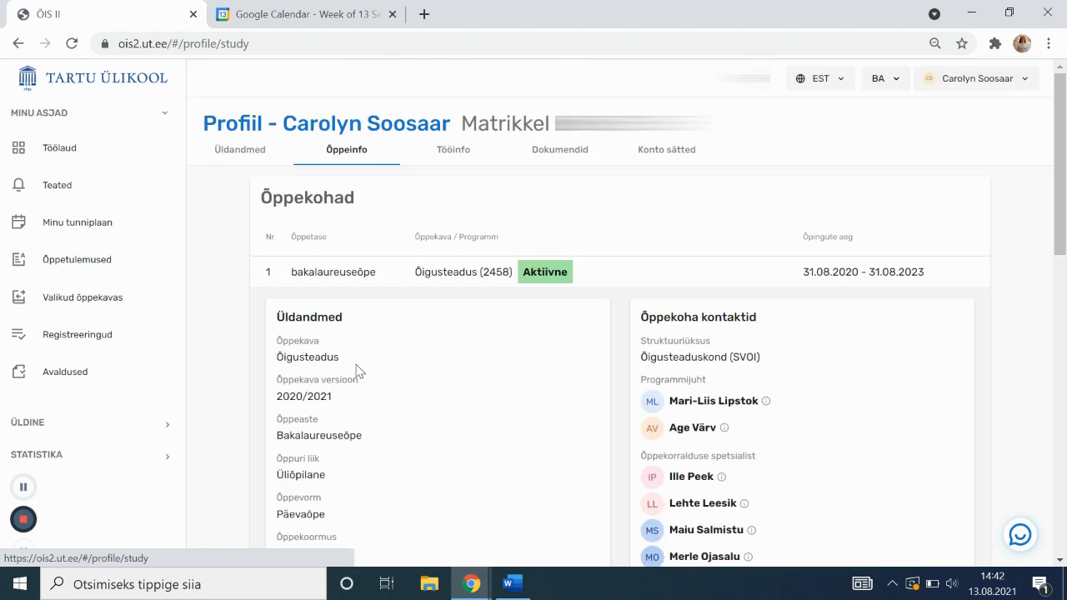
View the profile's Tööinfo tab, then the Dokumendid list of person-related documents
left_click(434, 156)
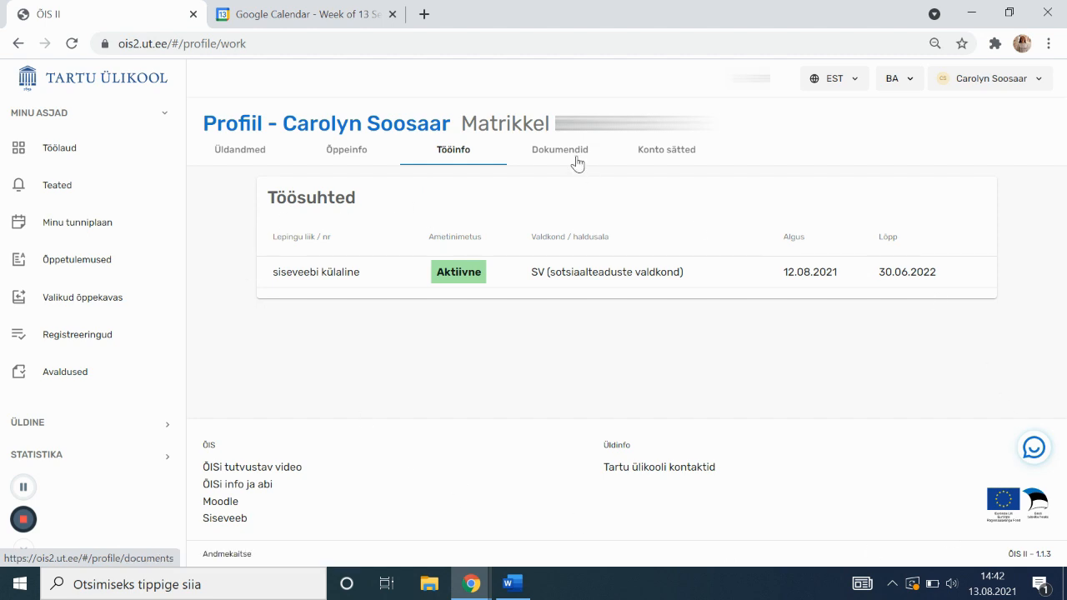
left_click(577, 163)
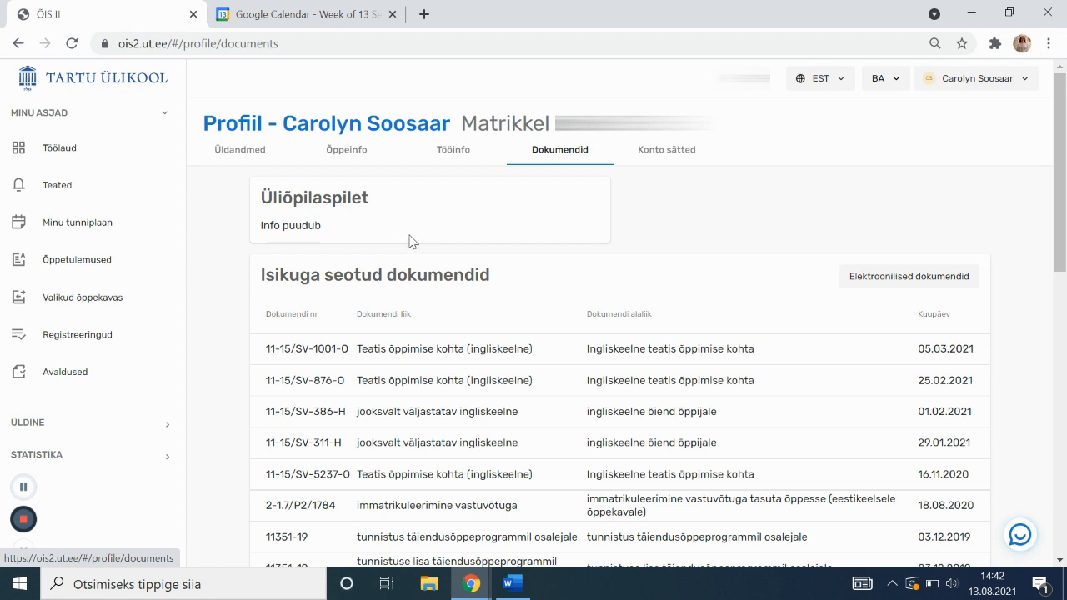
scroll(411, 246, "down", 1)
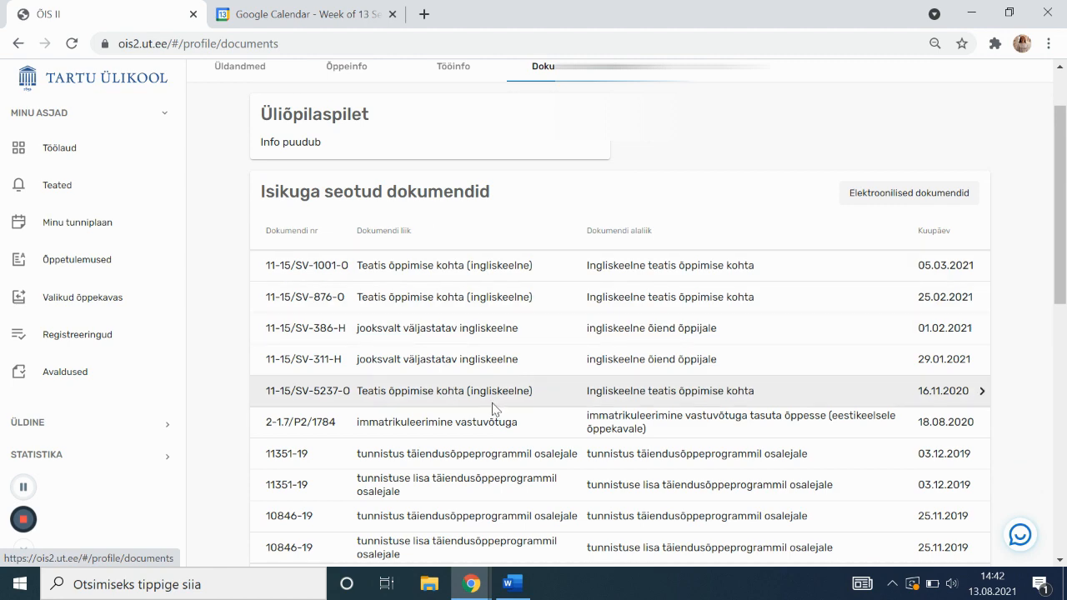
left_click(512, 422)
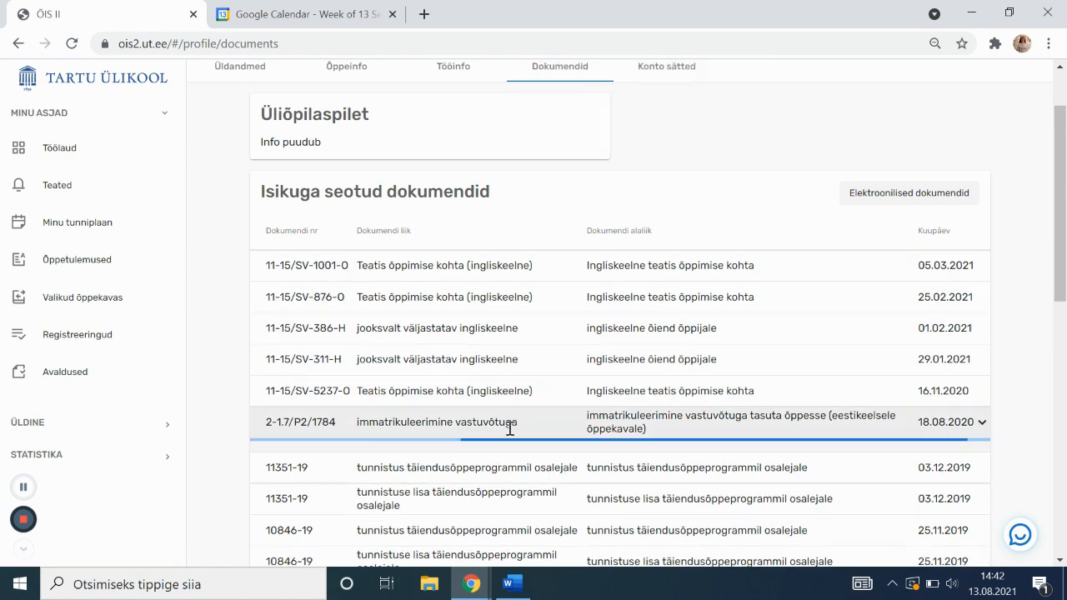
scroll(511, 427, "down", 3)
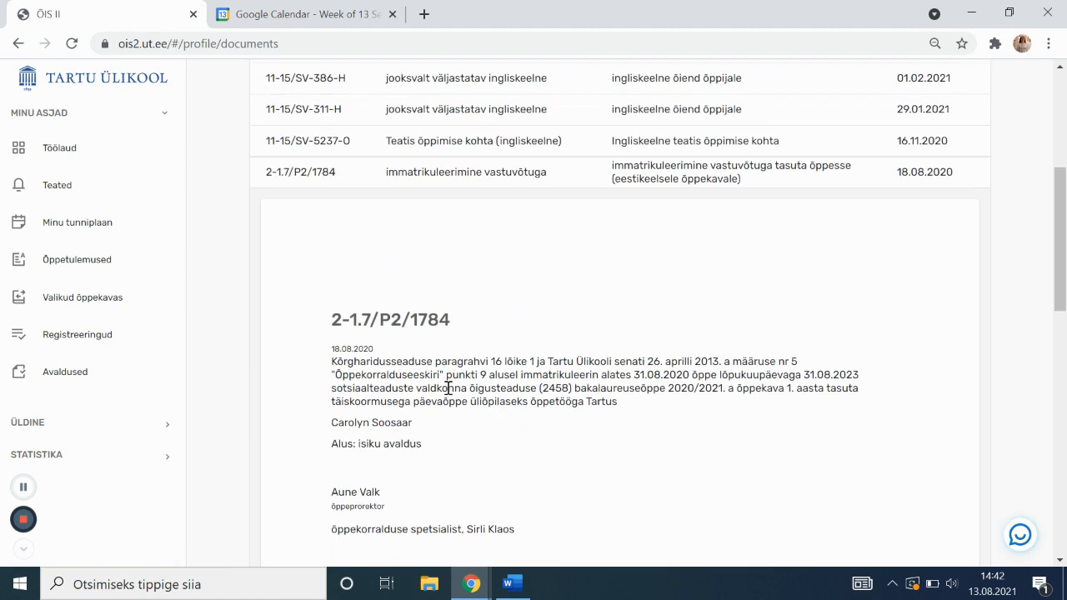
scroll(424, 367, "down", 1)
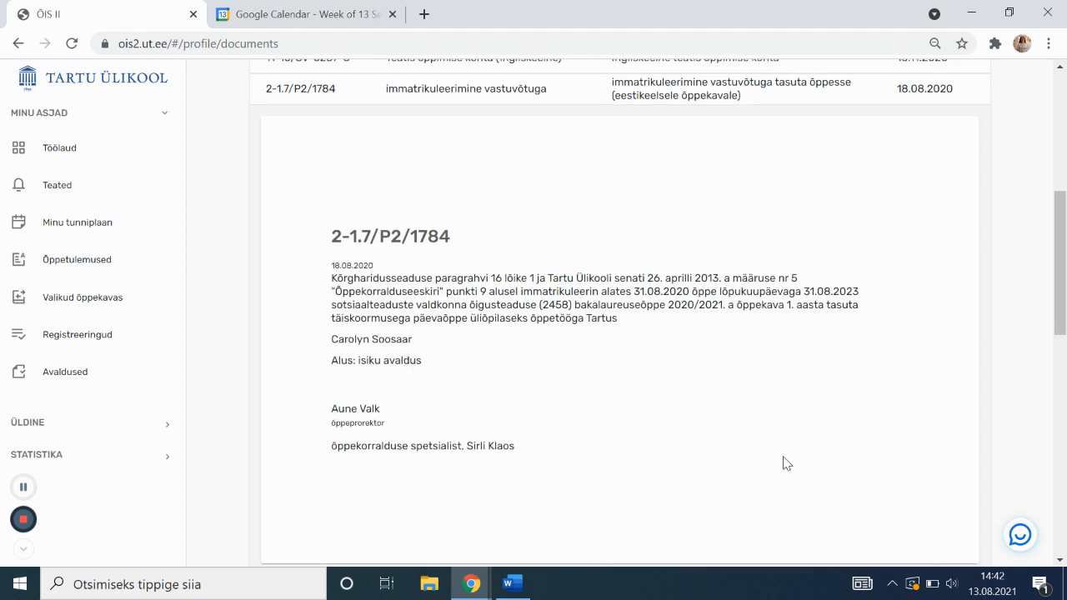
scroll(786, 459, "up", 5)
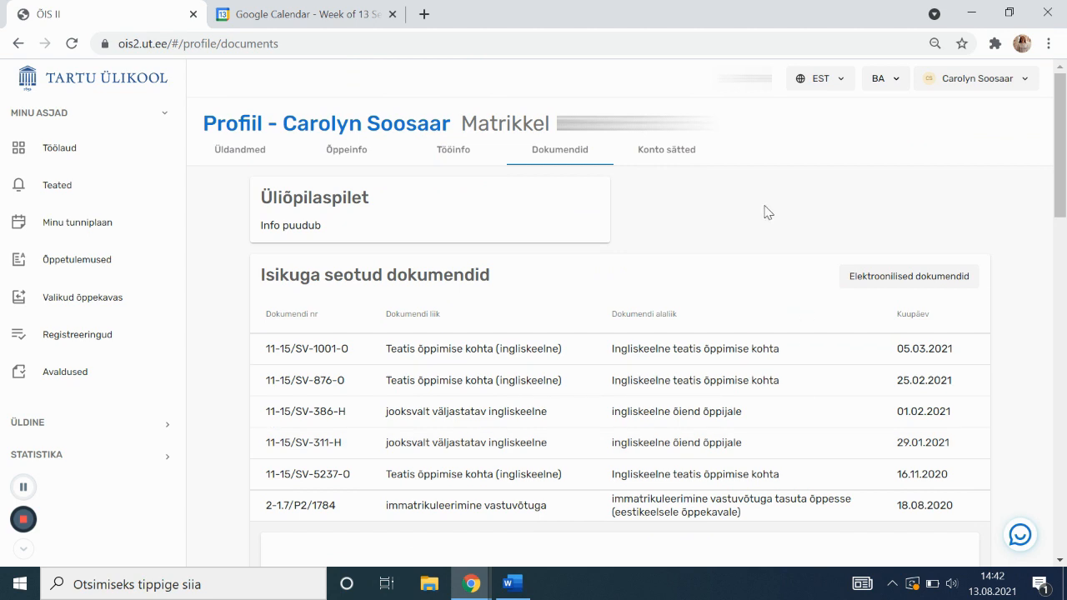
left_click(655, 157)
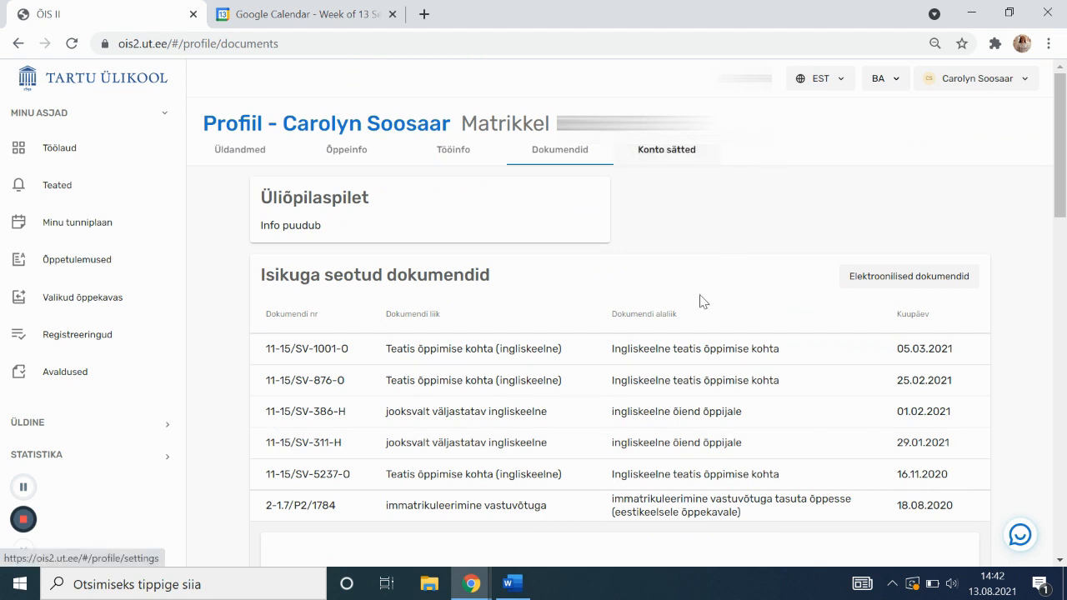
Check the Konto sätted tab, return to Töölaud, and keep the interface in Estonian
left_click(698, 160)
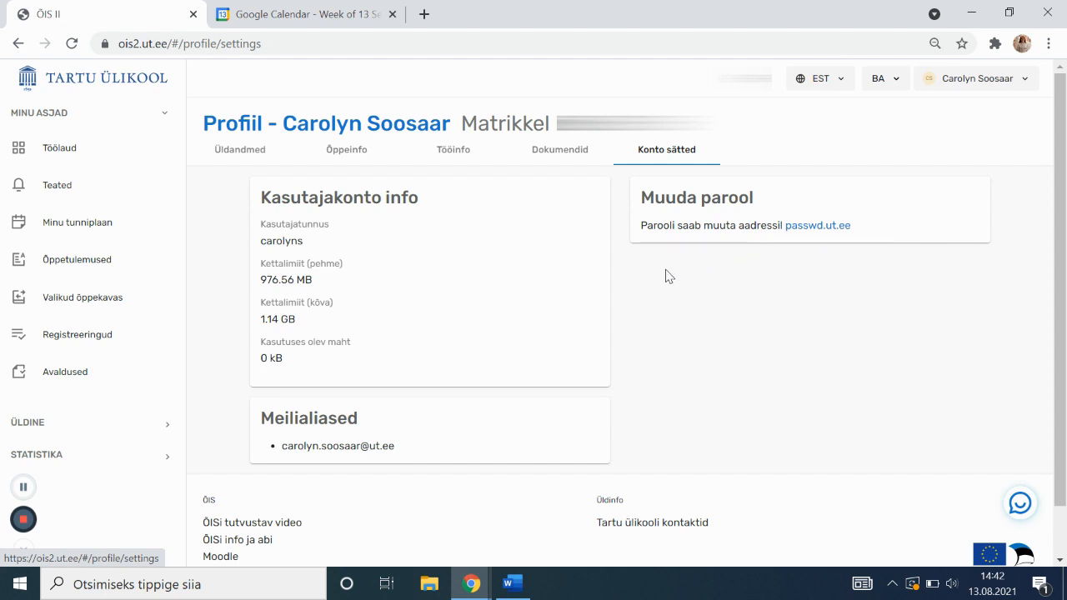
left_click(75, 170)
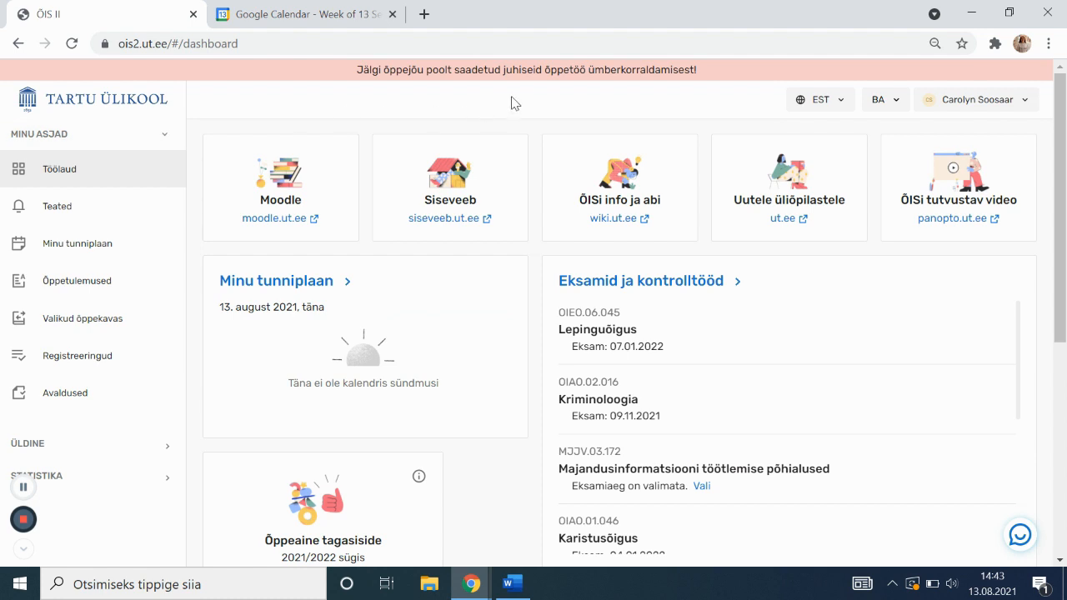
left_click(1032, 100)
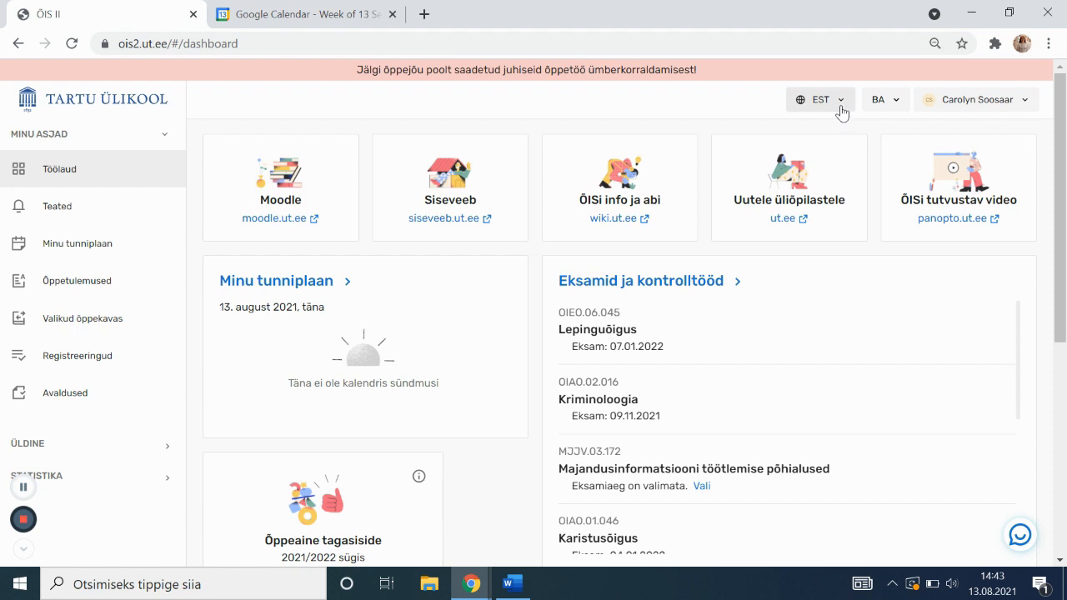
left_click(840, 111)
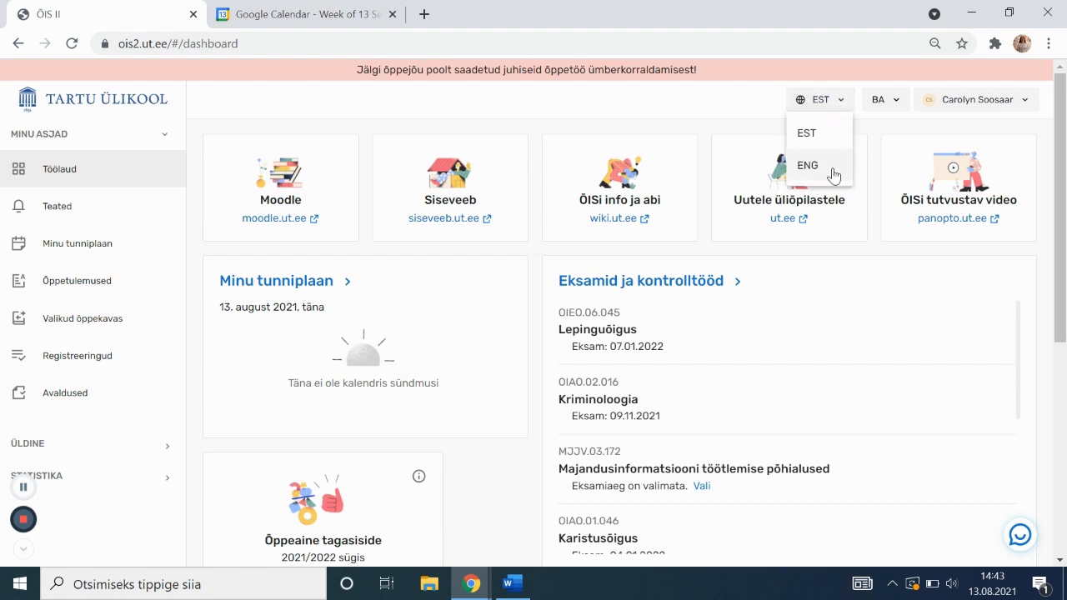
left_click(840, 102)
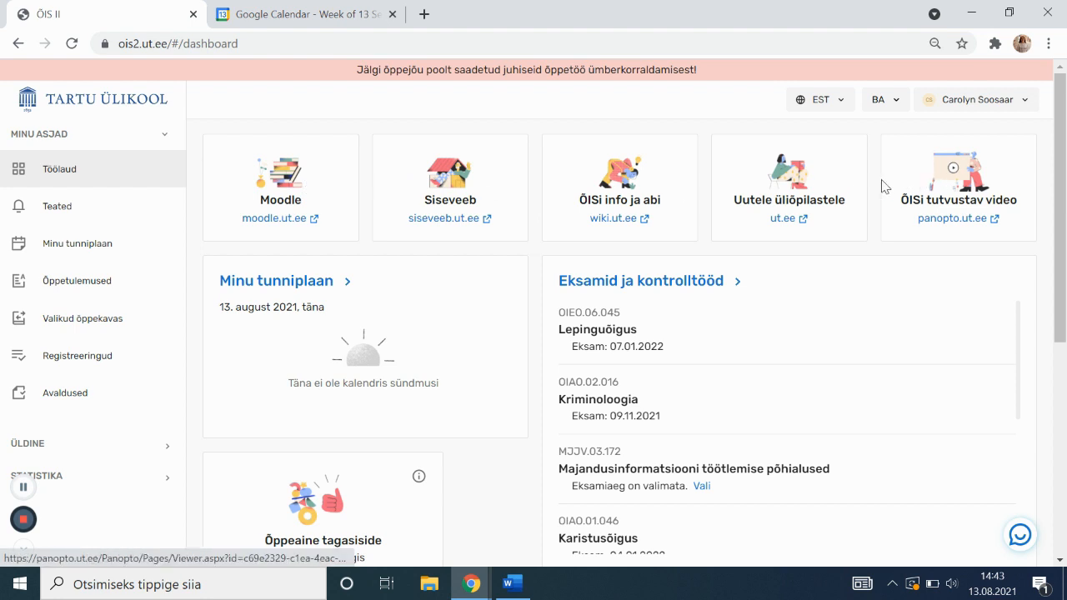
Open Moodle and sign in with the ut.ee university account via OpenID
left_click(265, 193)
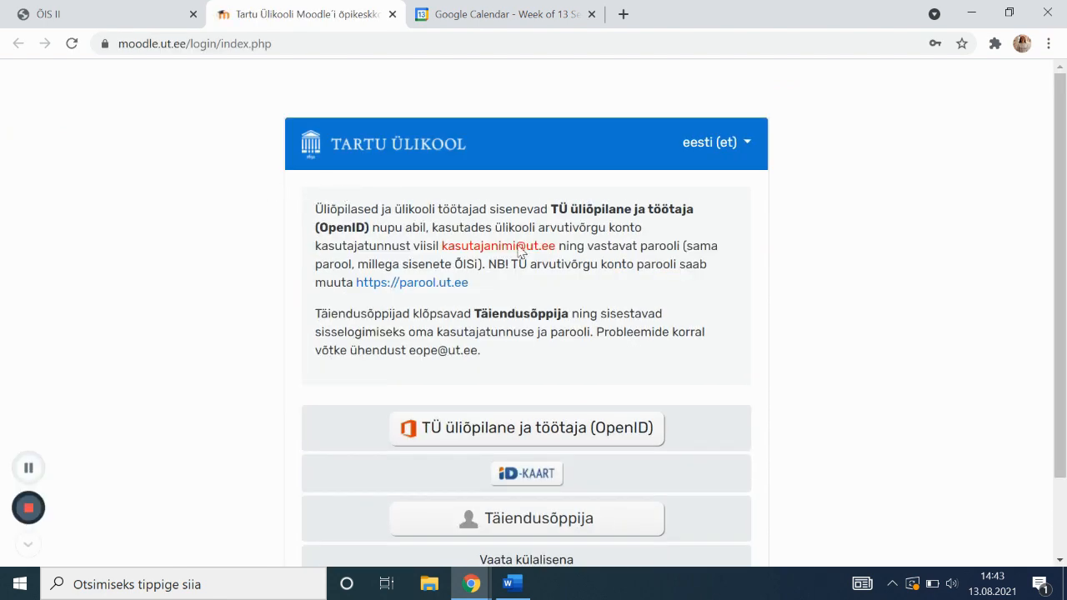
left_click(524, 444)
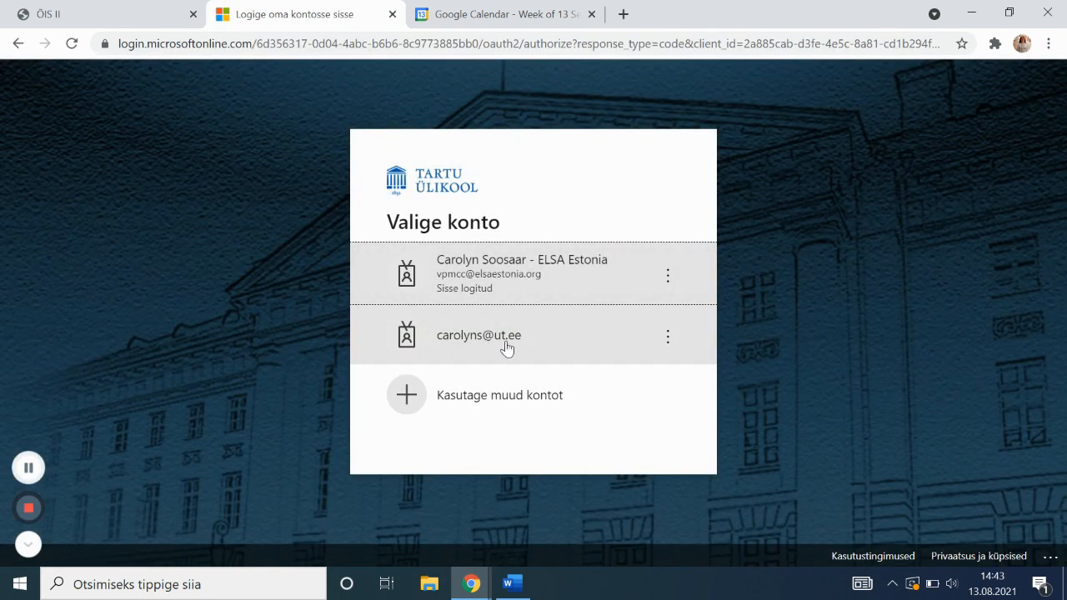
left_click(507, 345)
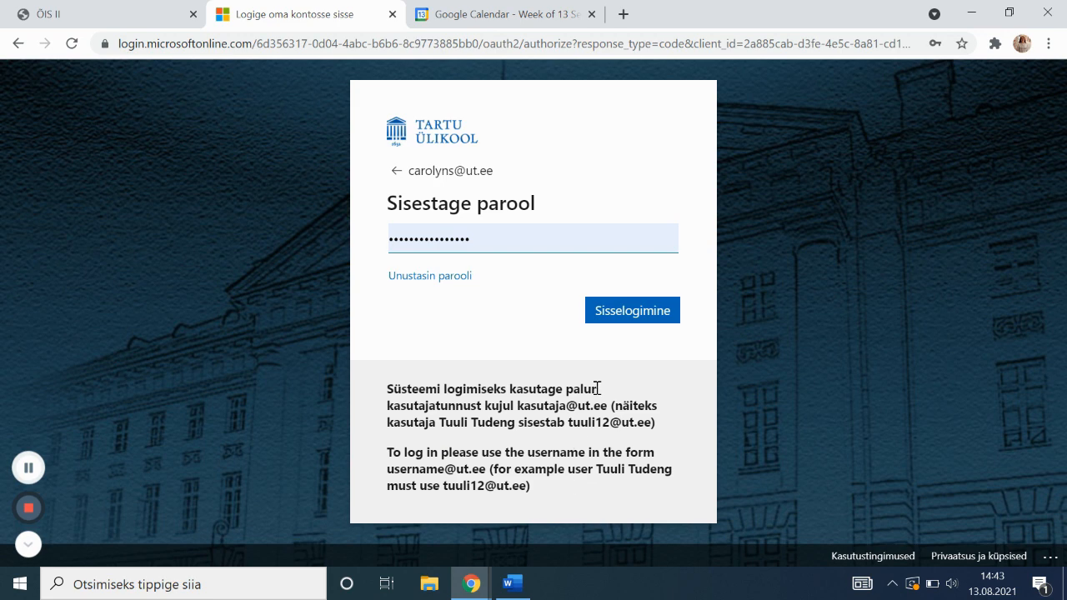
left_click(619, 328)
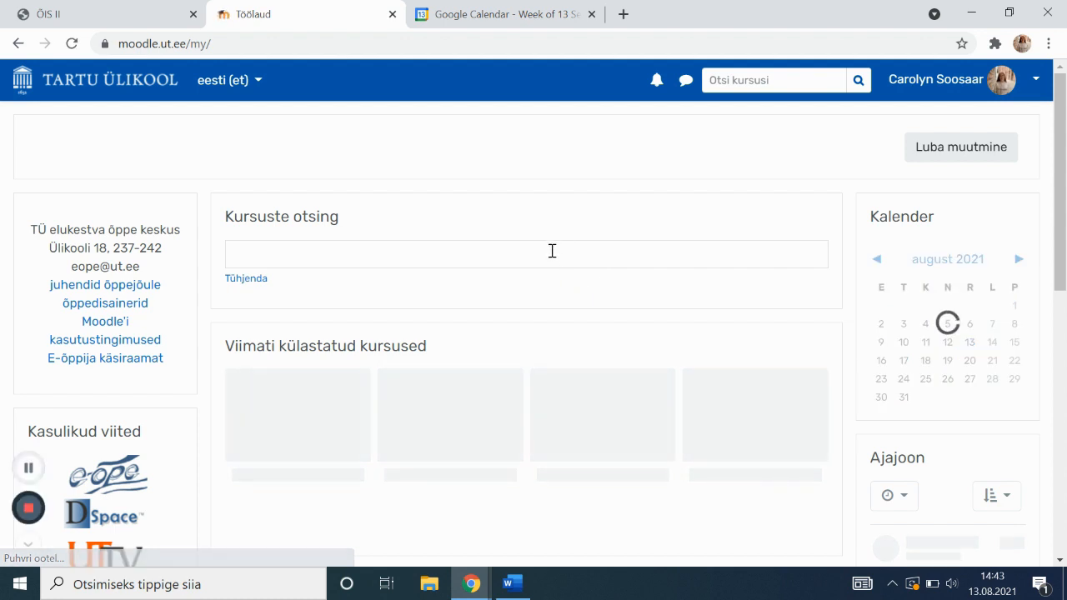
Browse the enrolled Moodle courses, then switch back to the ÕIS II tab
scroll(553, 254, "down", 1)
scroll(552, 256, "down", 1)
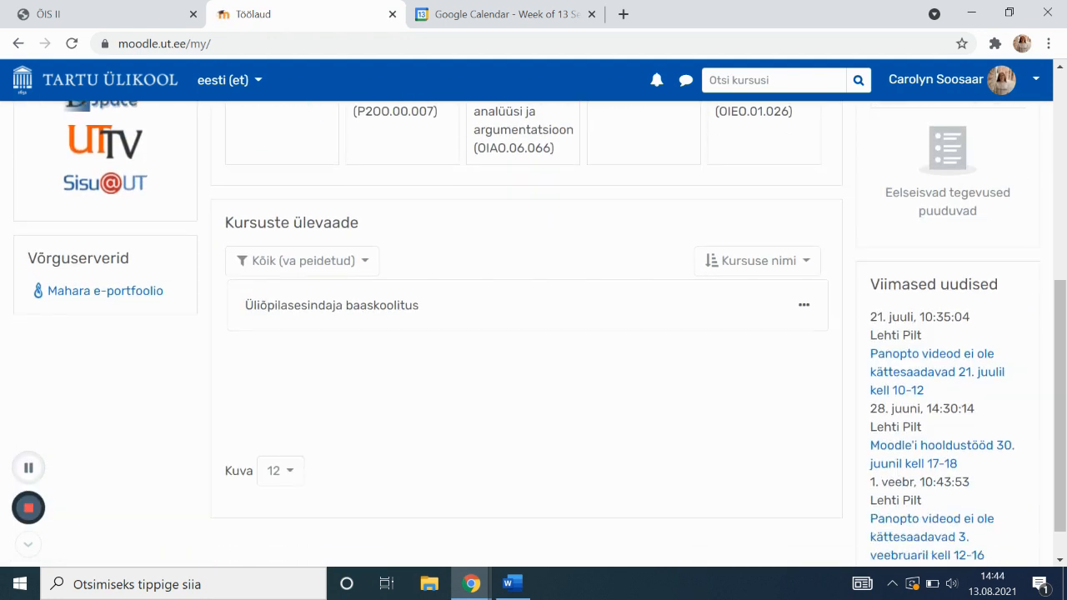
left_click(803, 306)
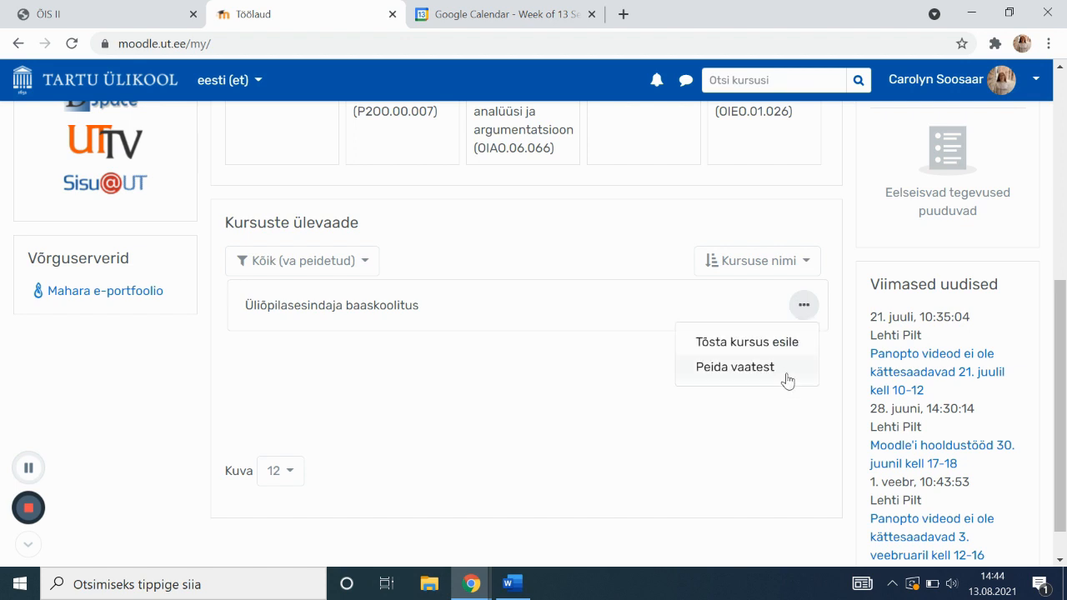
left_click(551, 427)
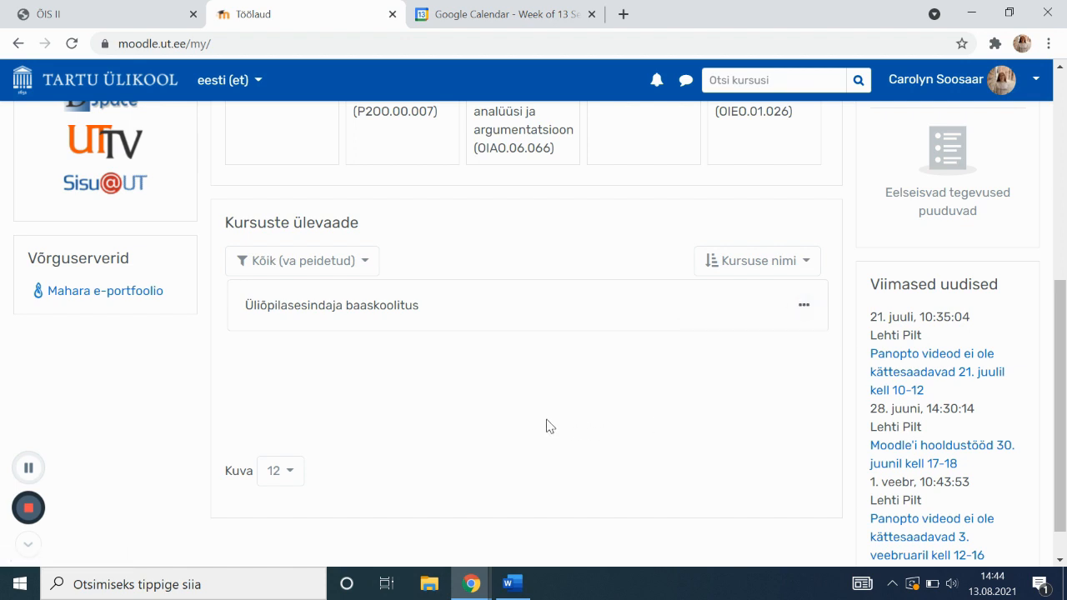
scroll(348, 258, "up", 4)
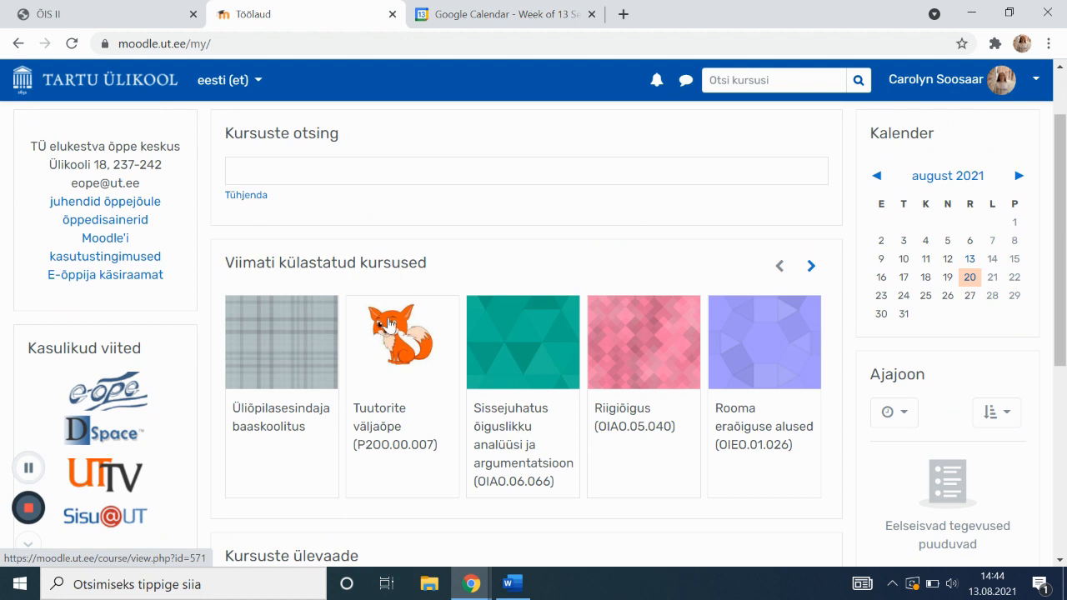
left_click(106, 8)
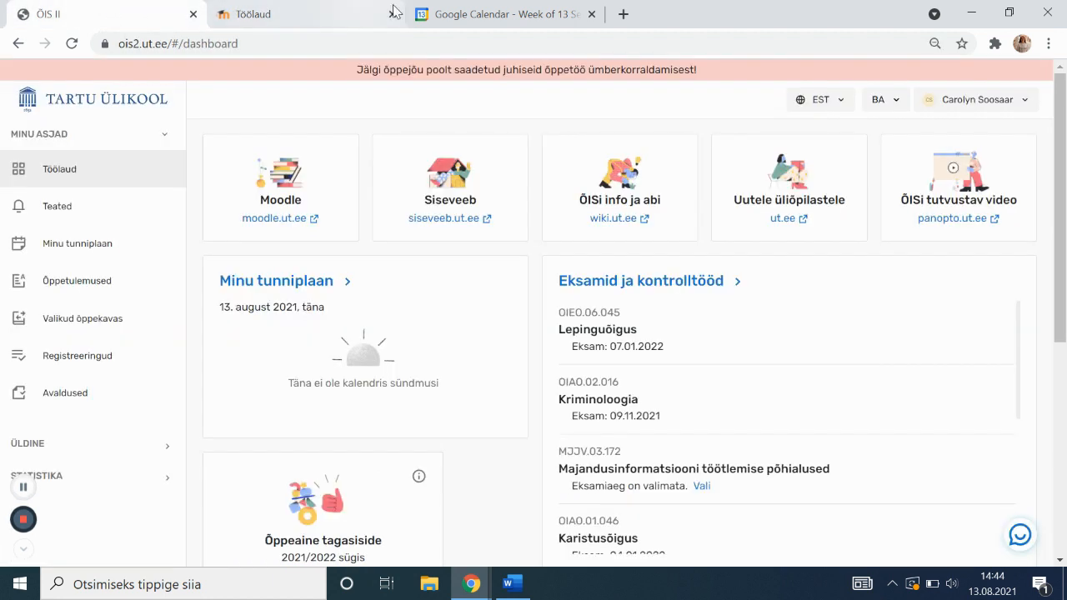
Close the Moodle tab and scroll past upcoming exams to the Õppeaine tagasiside cards
left_click(393, 14)
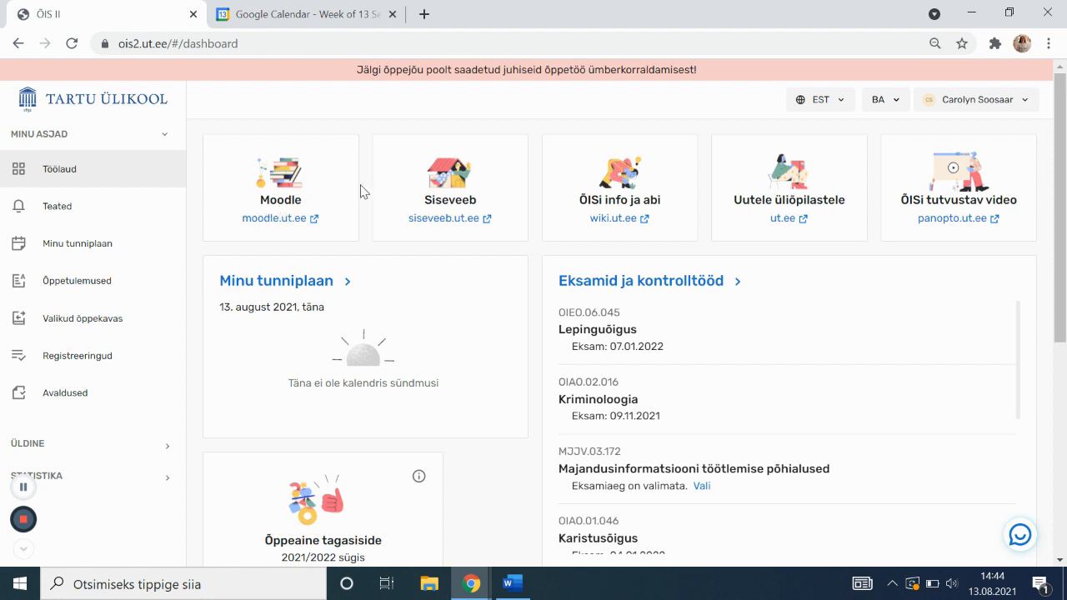
scroll(363, 191, "down", 1)
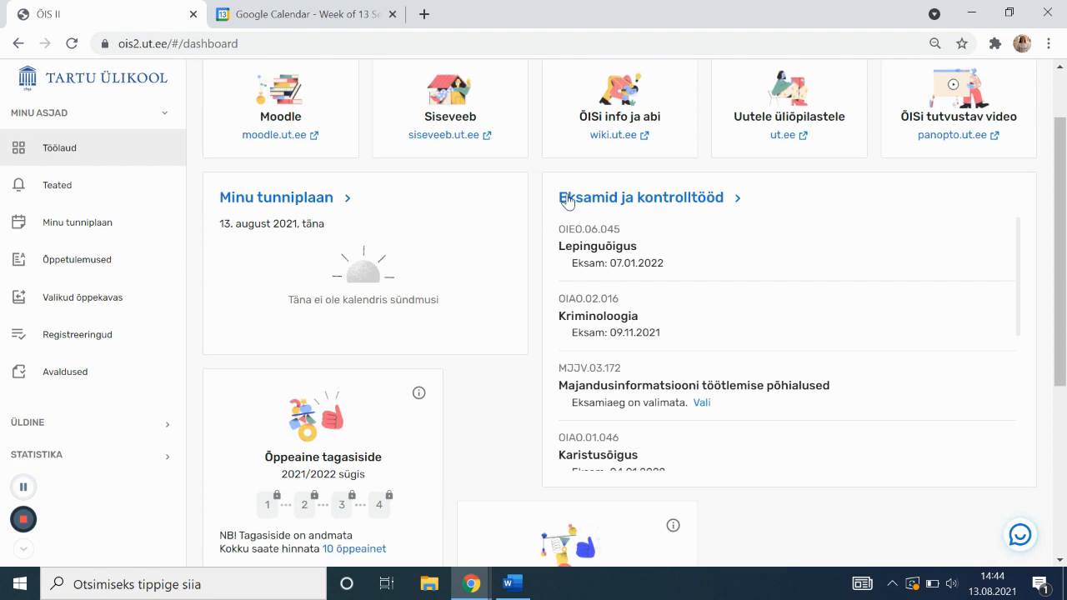
scroll(781, 205, "down", 1)
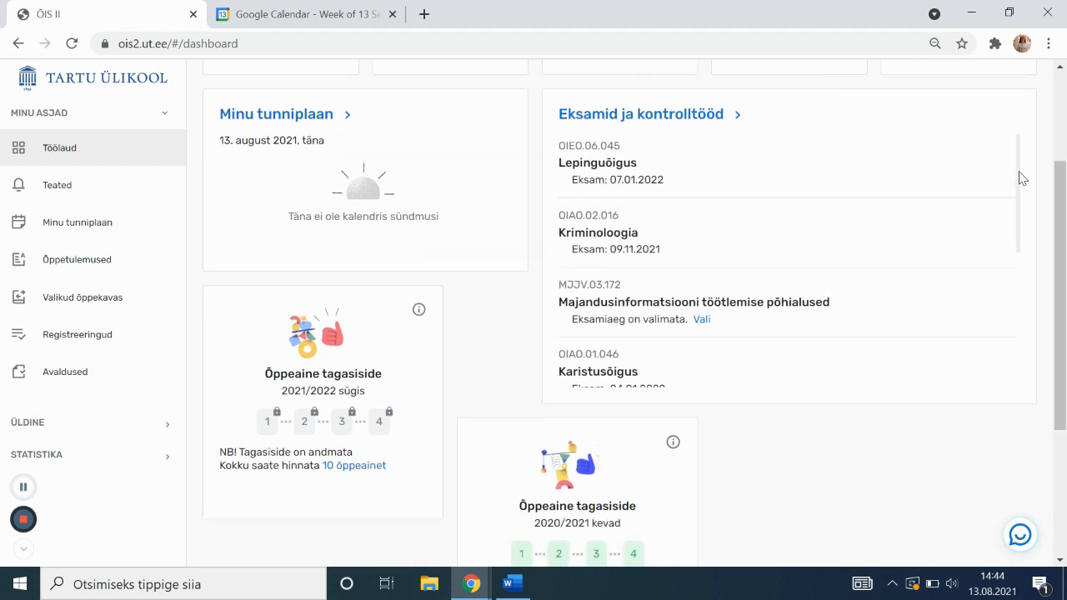
scroll(1021, 185, "down", 3)
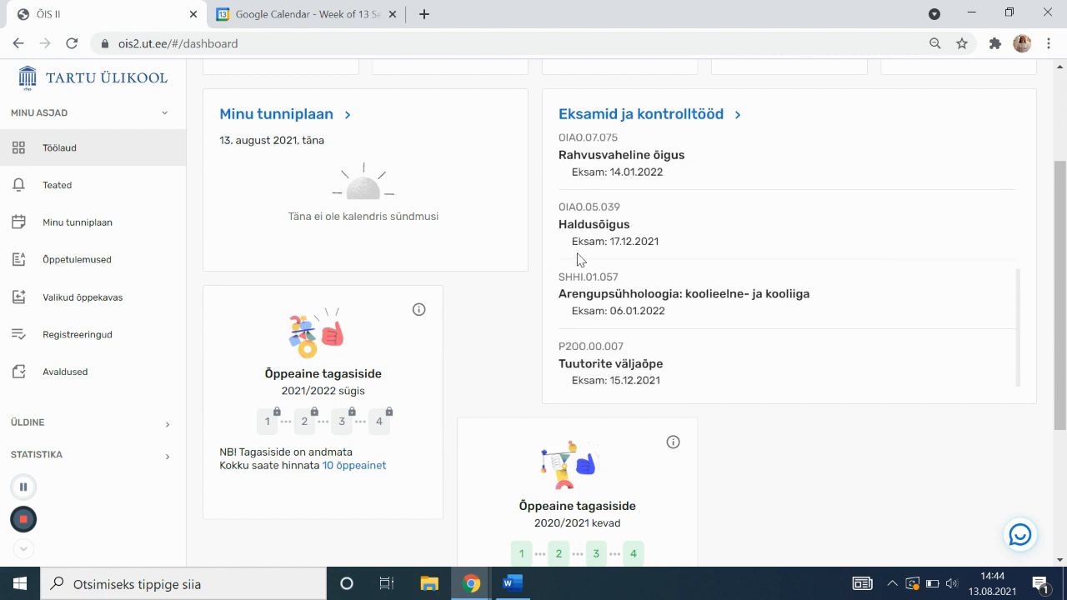
scroll(587, 246, "down", 1)
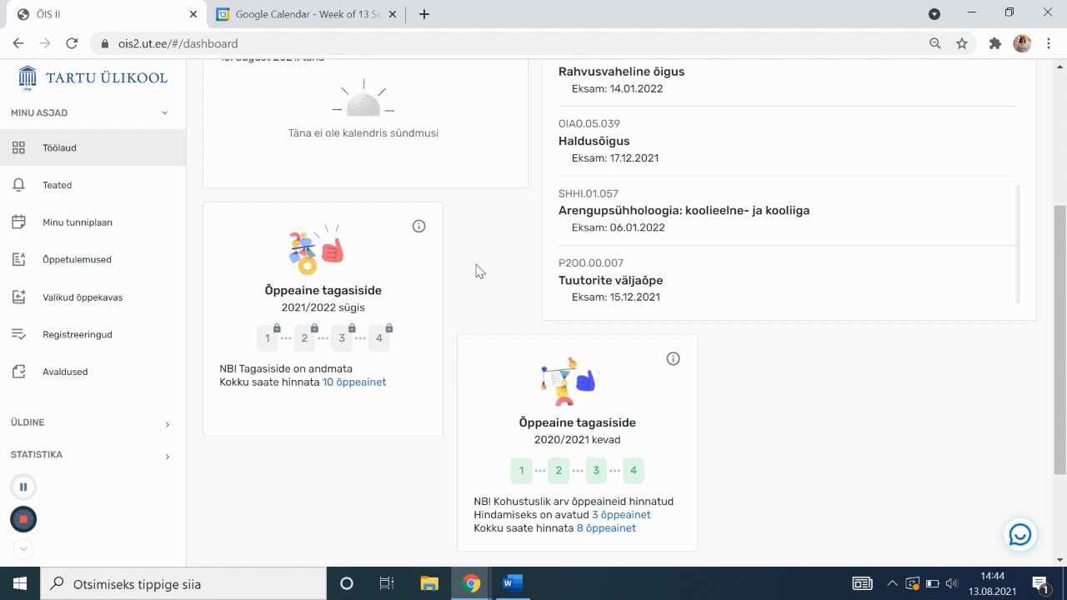
scroll(476, 270, "down", 1)
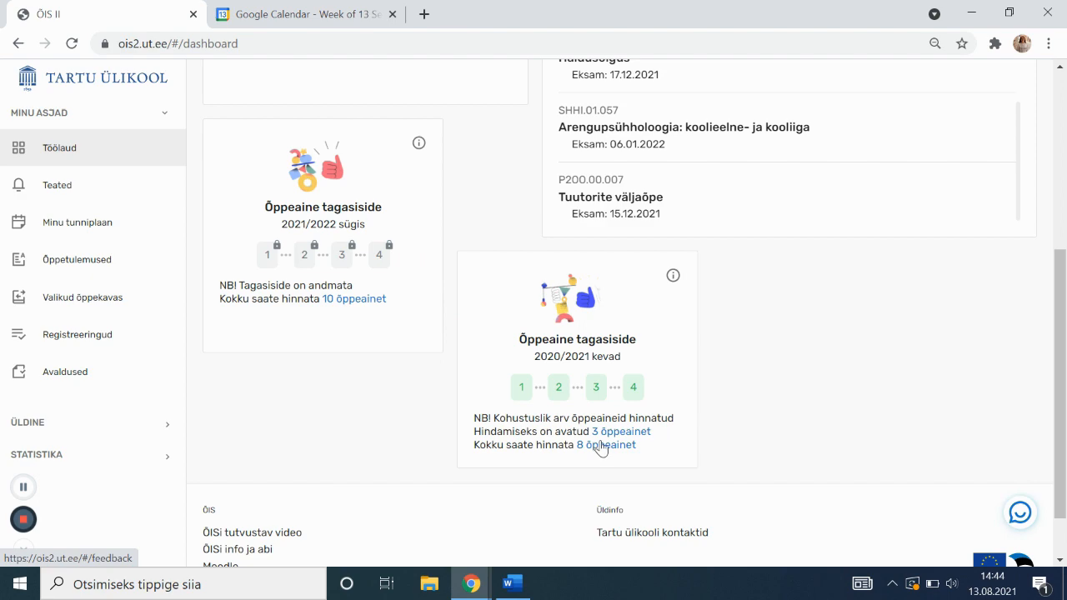
From the 8 courses awaiting feedback, choose spring 2020/2021 course Võlaõiguse üldosa
left_click(602, 445)
scroll(547, 339, "down", 10)
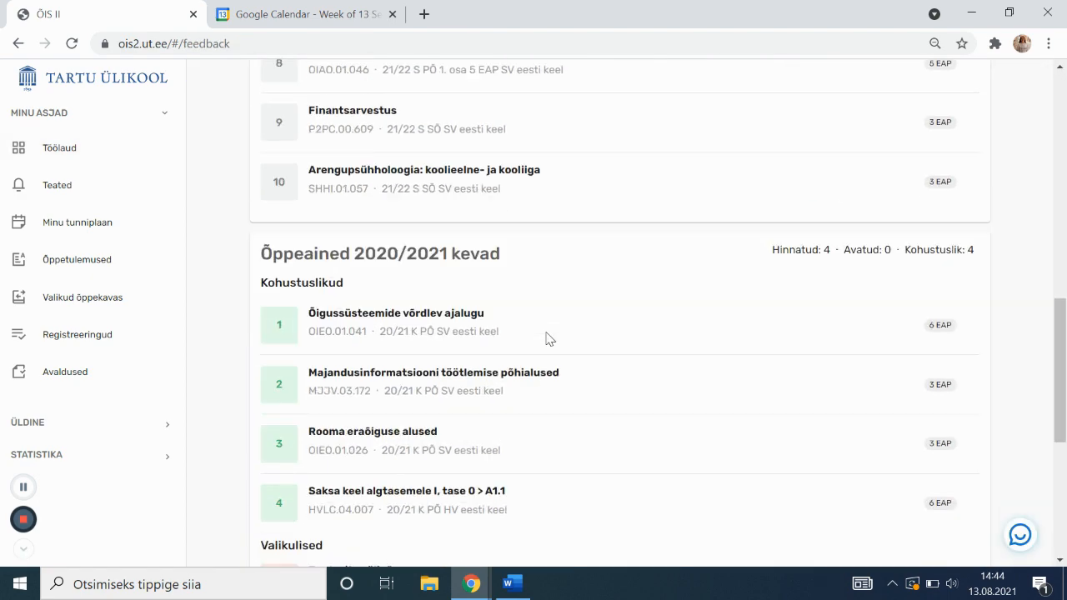
scroll(547, 338, "down", 1)
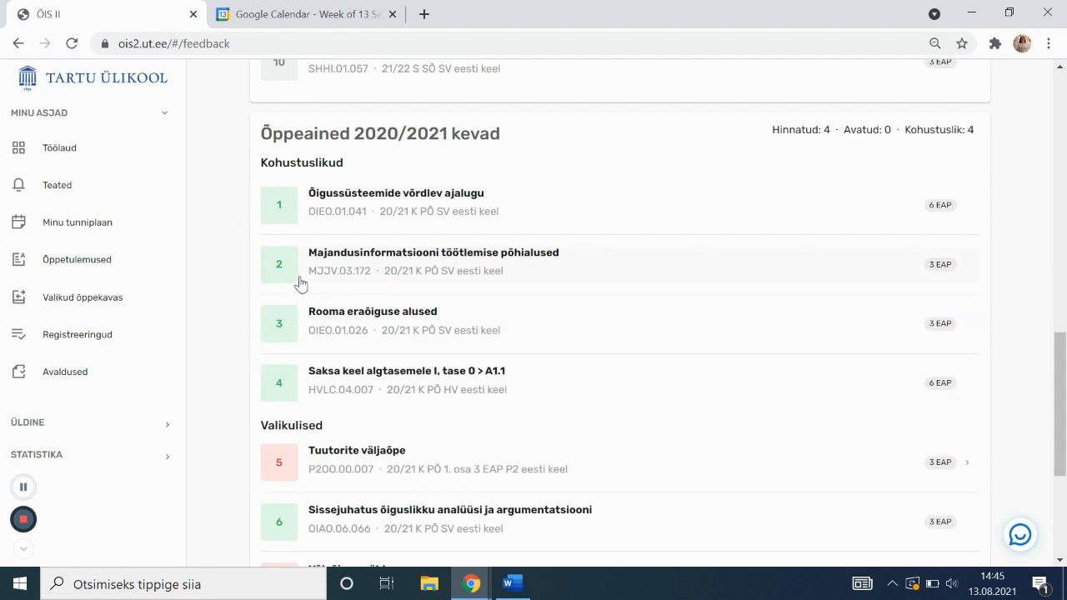
scroll(311, 344, "down", 2)
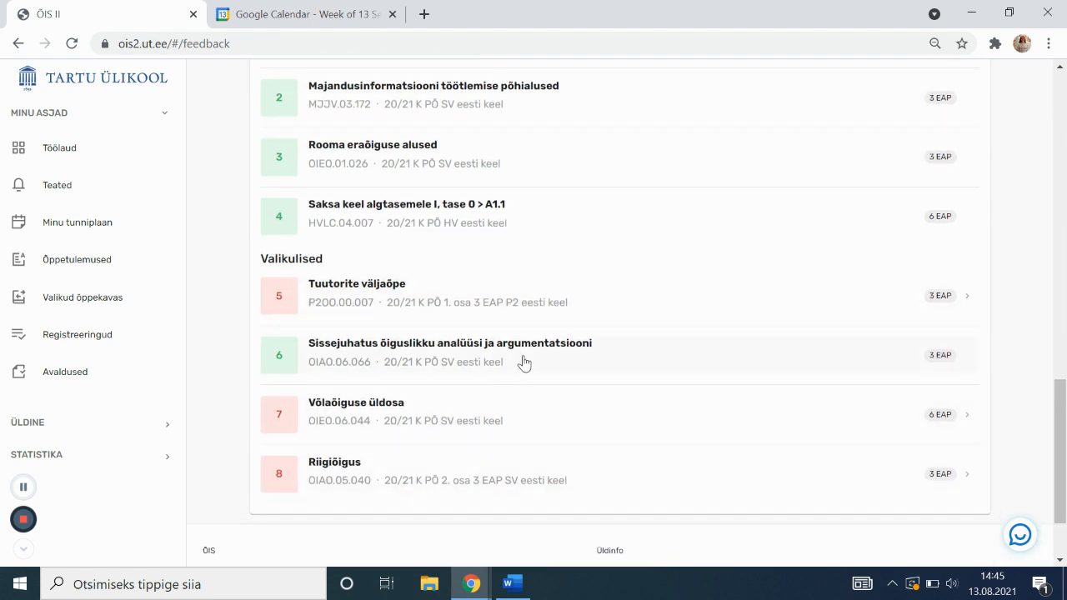
left_click(506, 409)
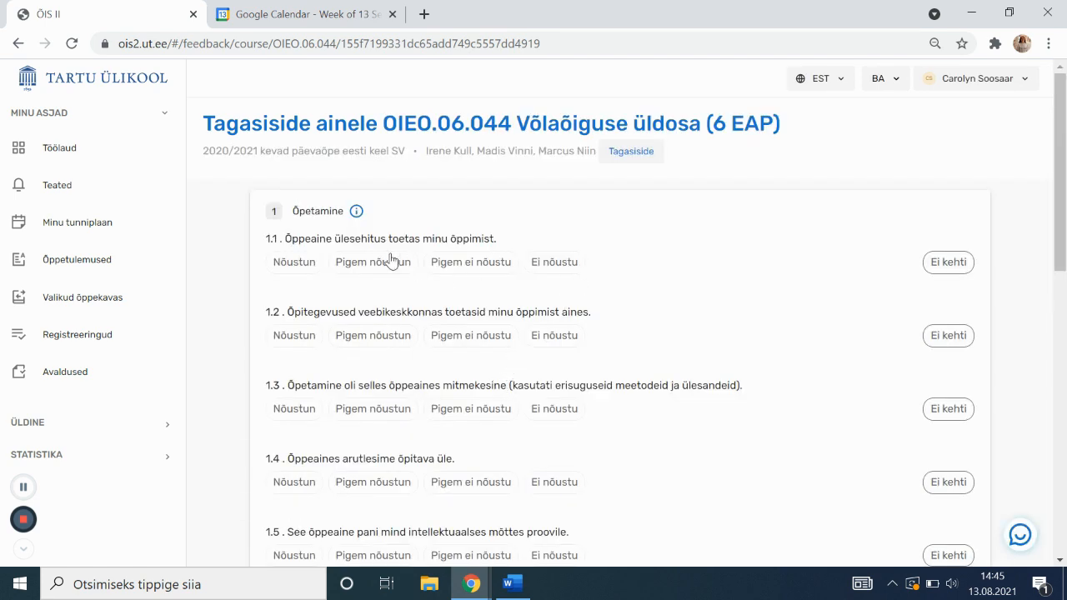
Answer Nõustun for statements 1.1 and 1.2 and Pigem nõustun for 1.3
left_click(300, 265)
left_click(293, 339)
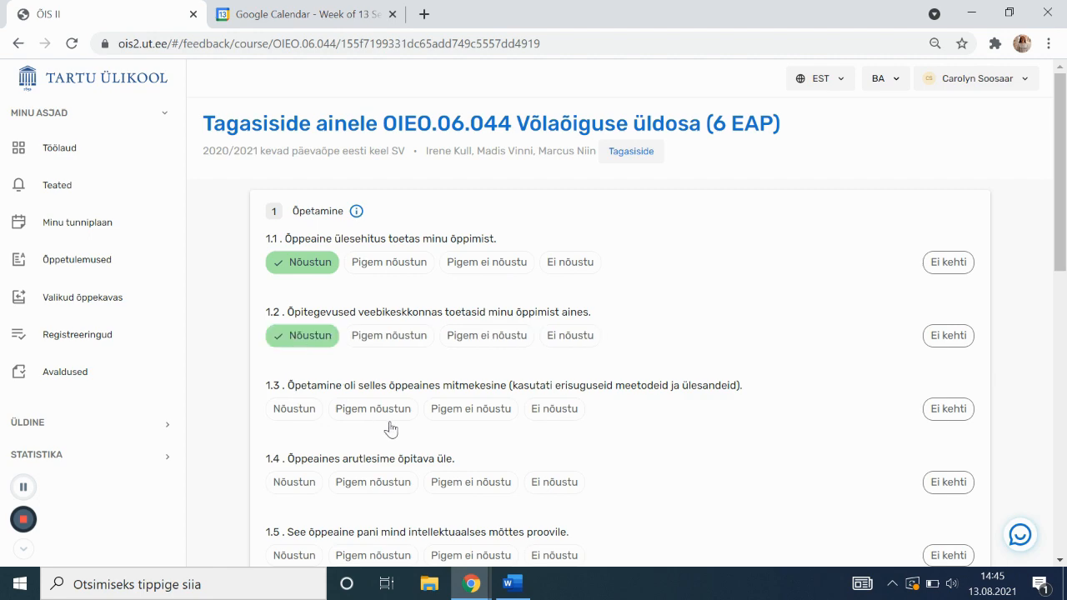
left_click(404, 407)
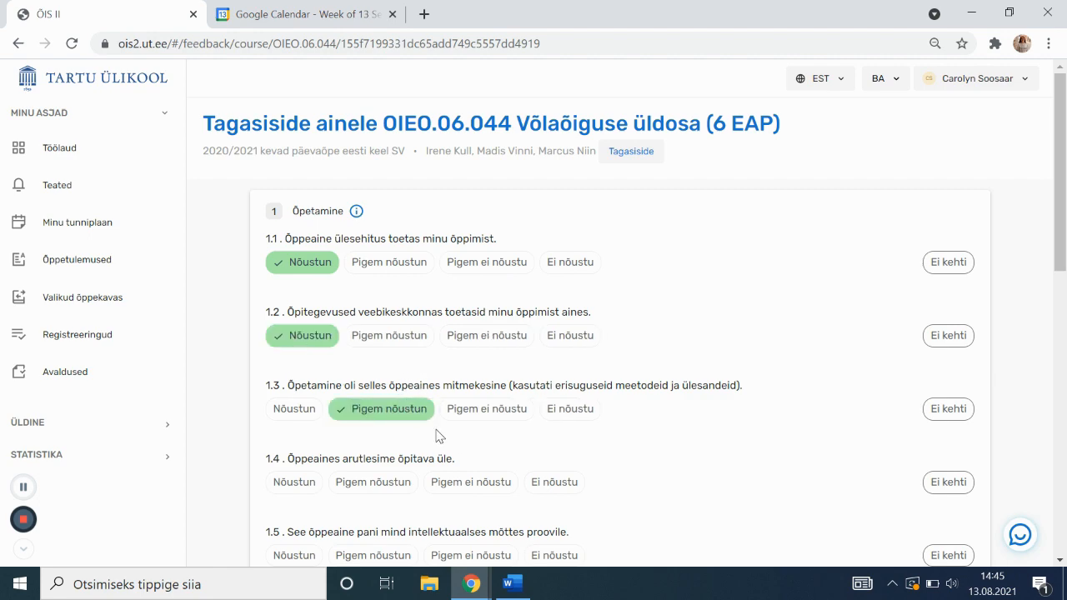
scroll(437, 436, "down", 4)
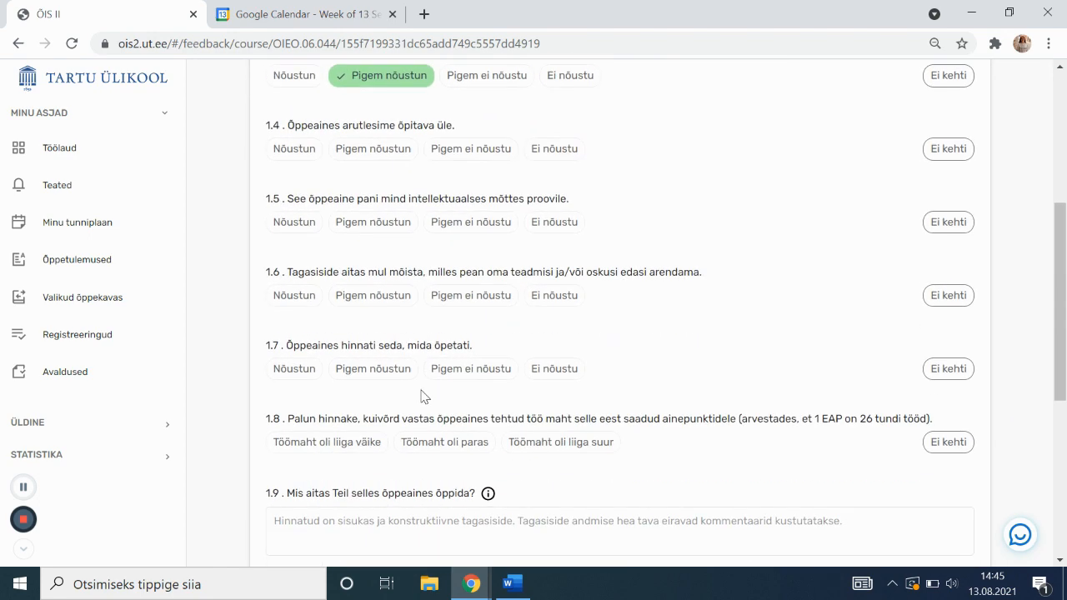
scroll(421, 397, "down", 4)
Expand the learning and learning outcome sections, then go back to the dashboard
left_click(431, 418)
scroll(436, 412, "down", 6)
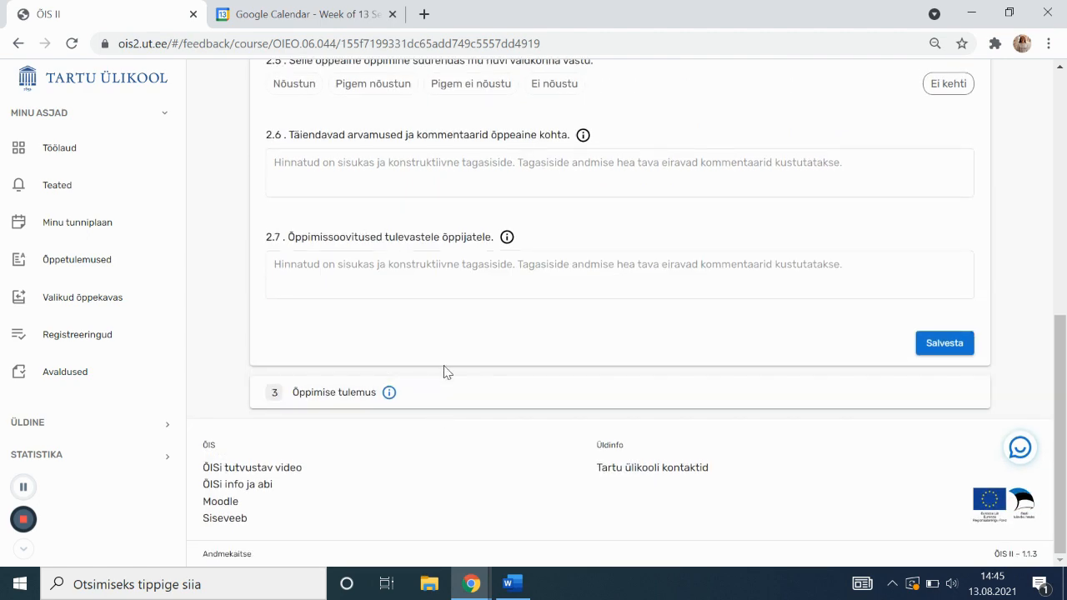
scroll(444, 372, "up", 5)
scroll(443, 372, "down", 5)
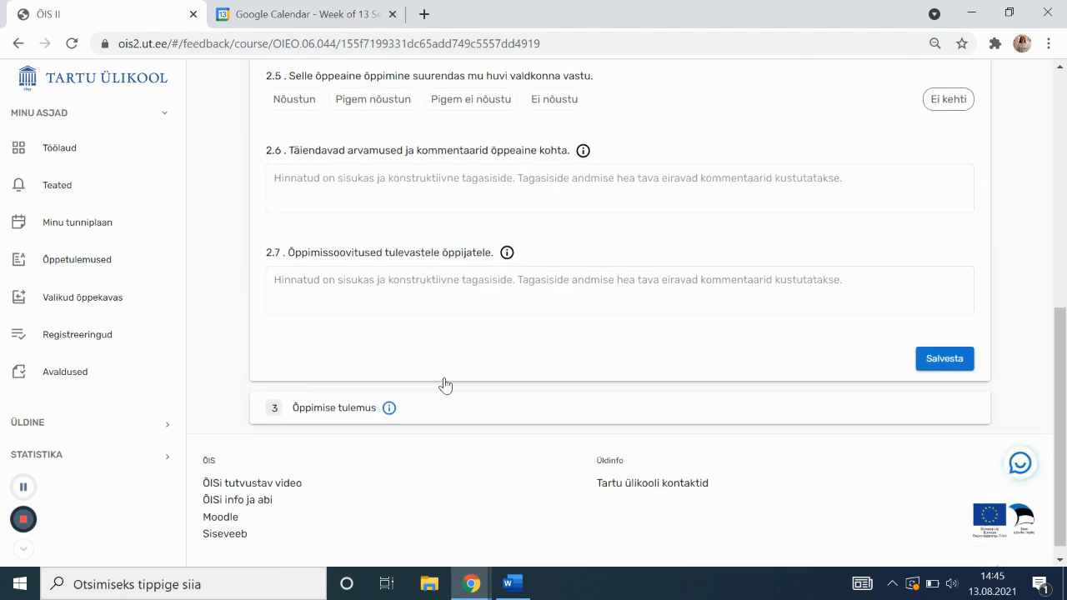
left_click(448, 397)
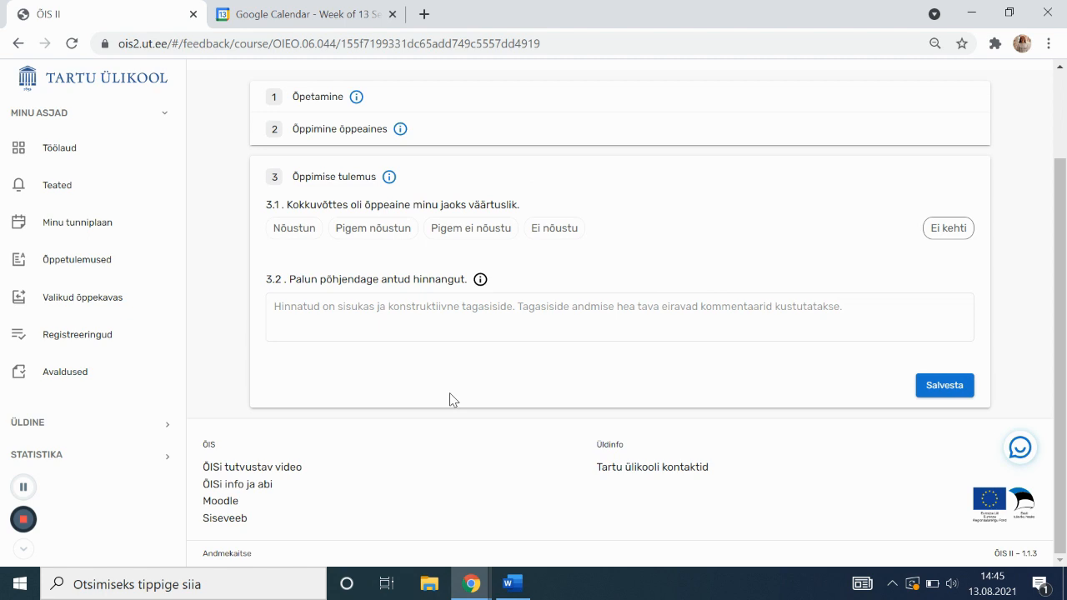
scroll(451, 392, "up", 2)
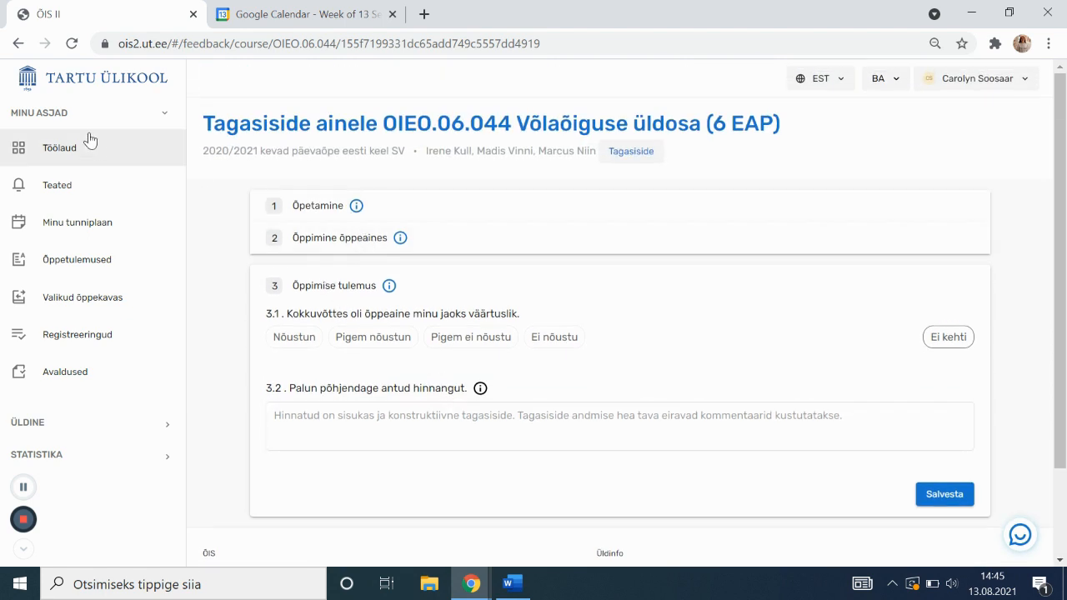
left_click(17, 43)
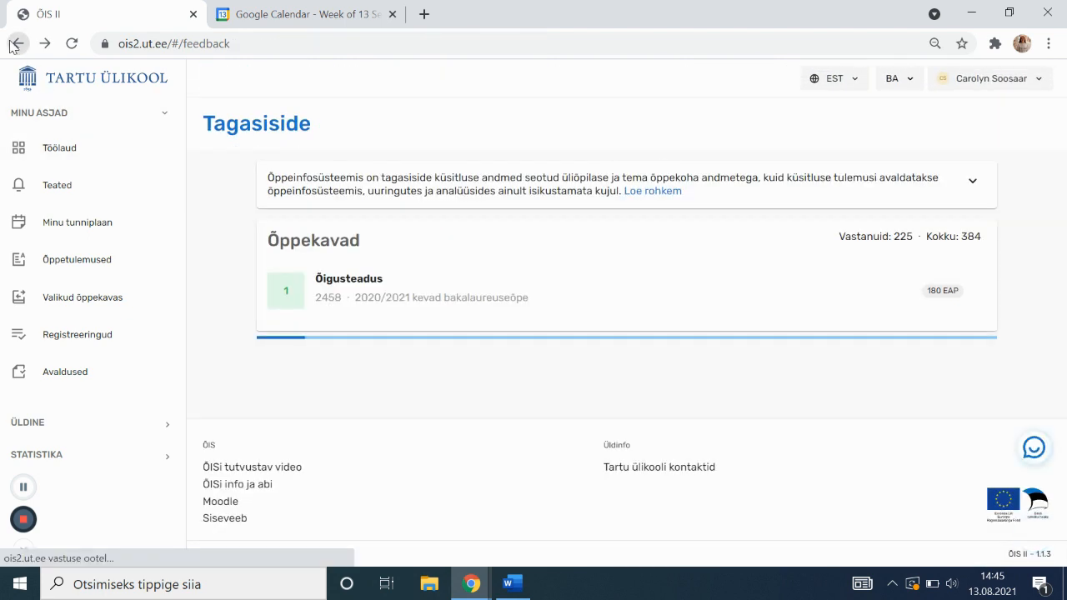
left_click(124, 161)
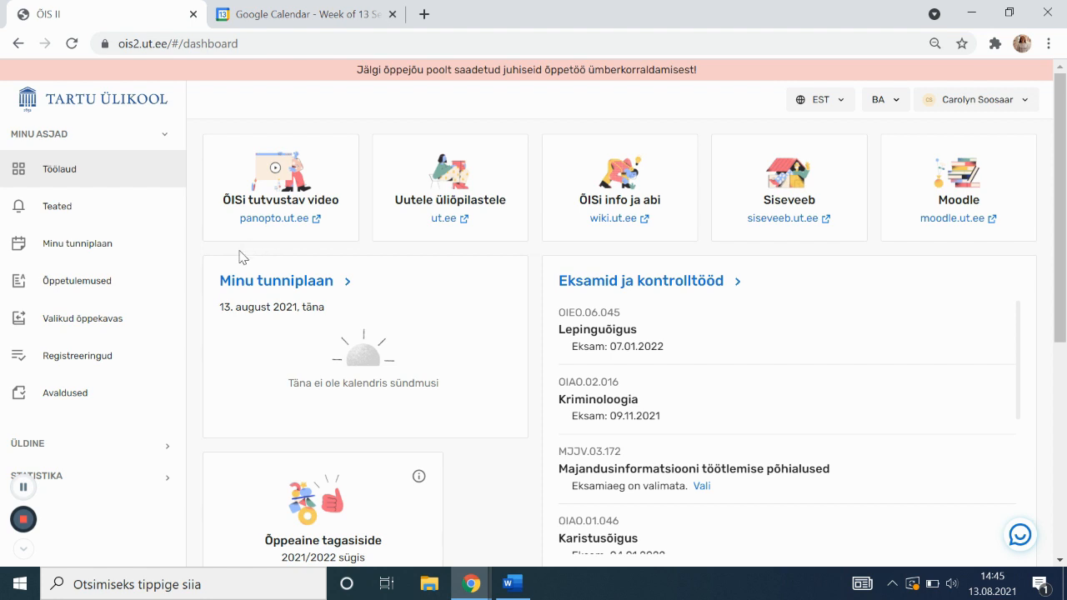
Open Teated and scroll through the 108 received notifications
left_click(151, 221)
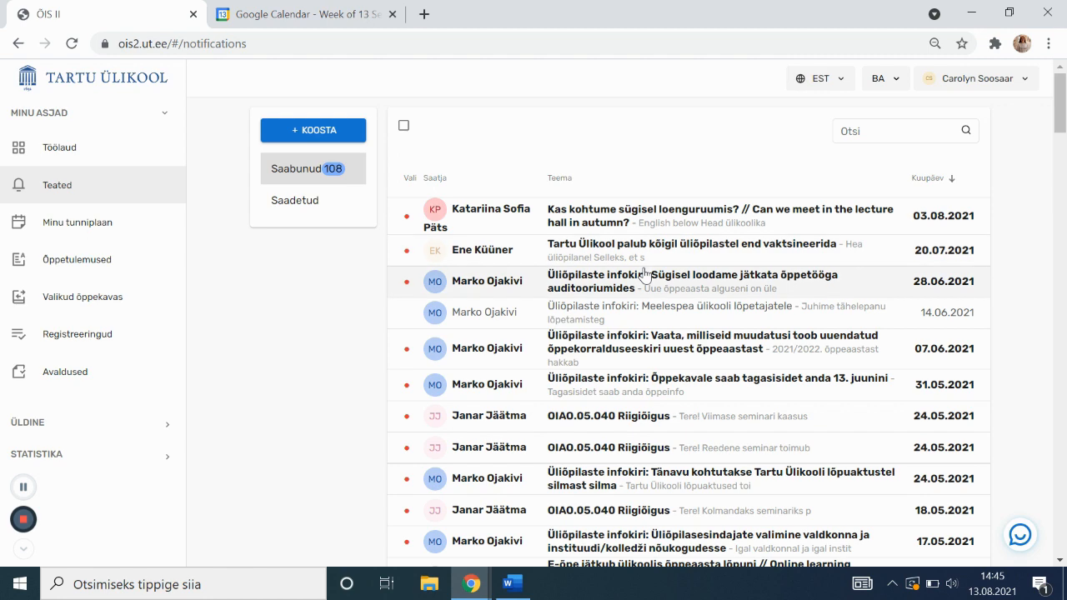
scroll(646, 275, "down", 1)
scroll(640, 268, "down", 1)
scroll(639, 266, "up", 2)
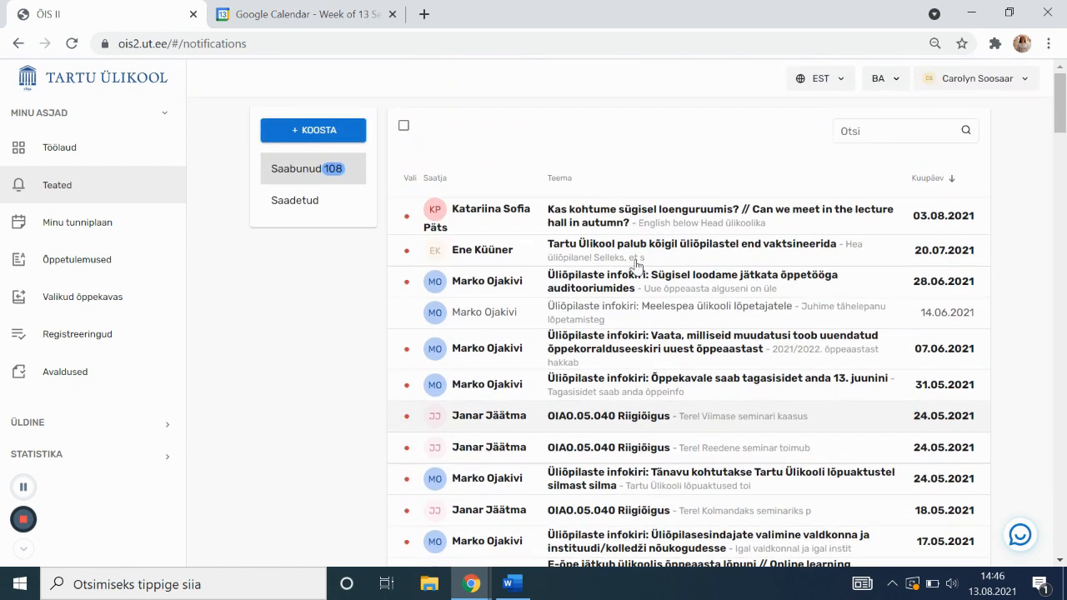
left_click(338, 143)
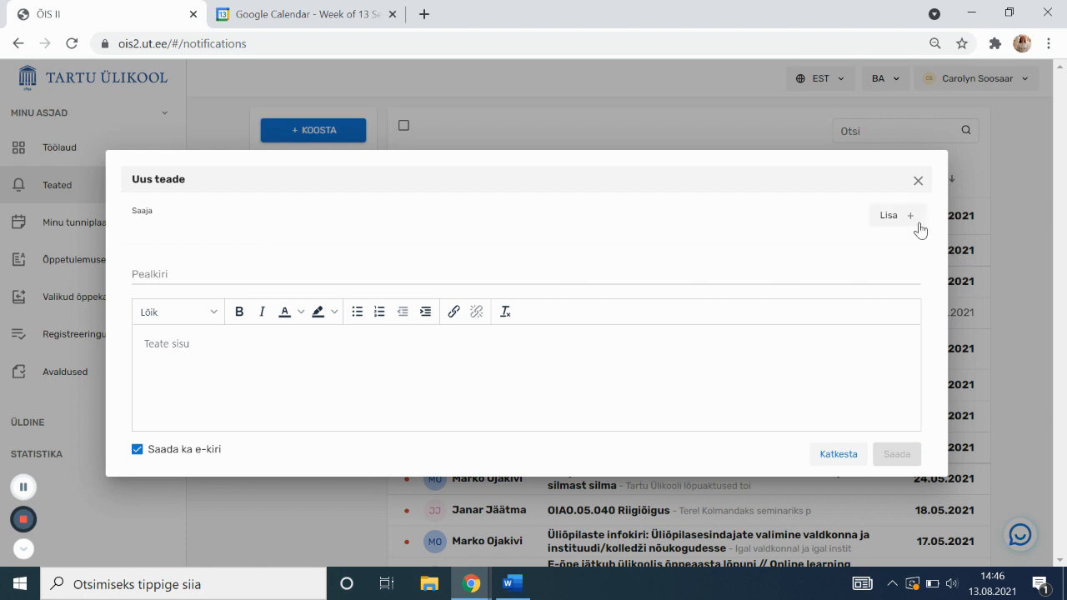
left_click(915, 221)
left_click(848, 231)
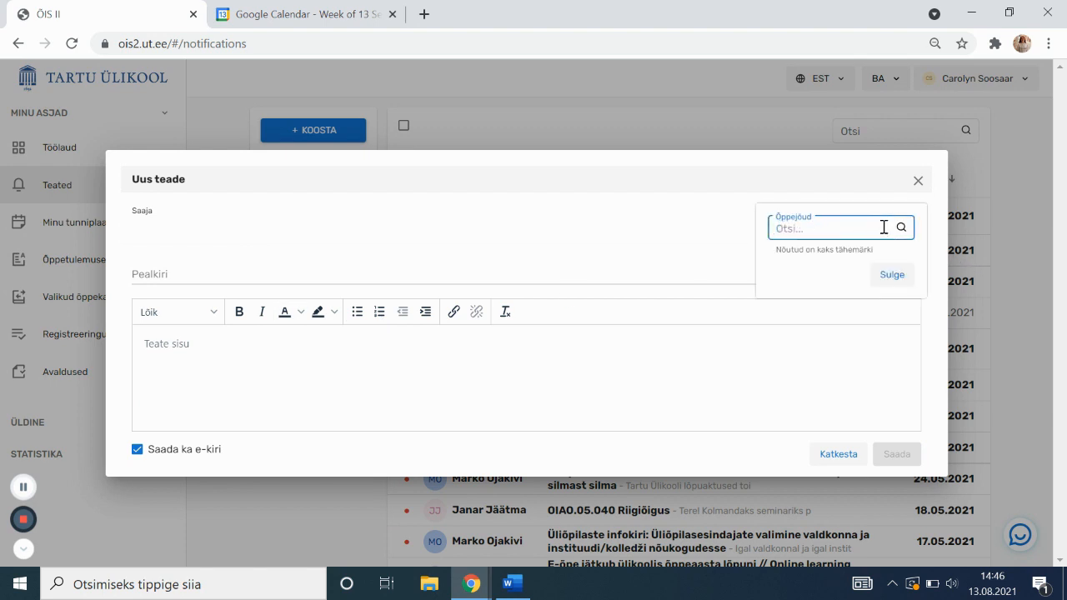
type("ipstok")
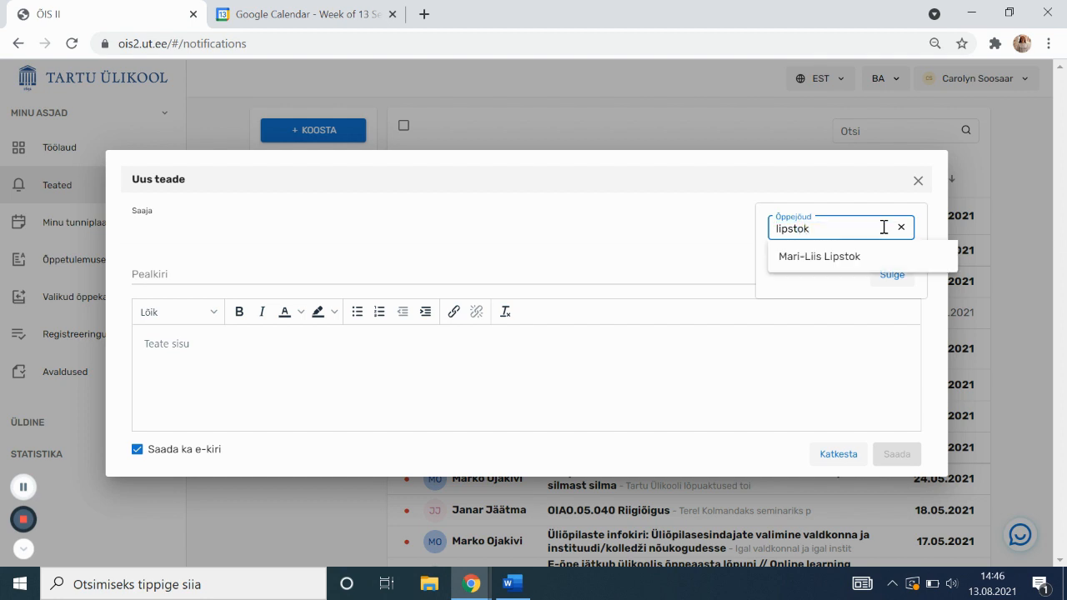
left_click(822, 263)
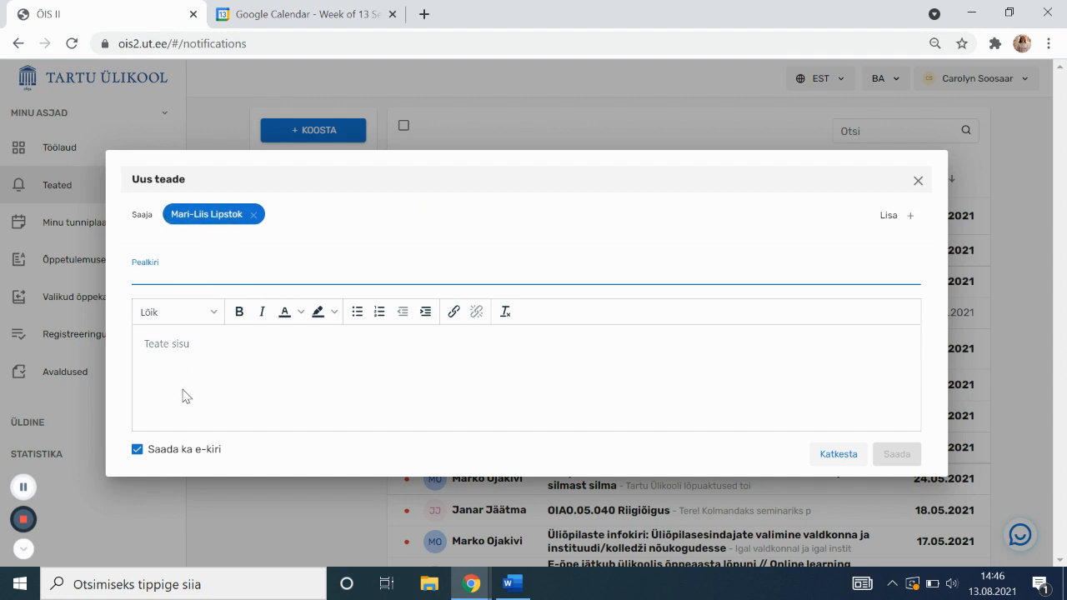
left_click(190, 457)
left_click(210, 455)
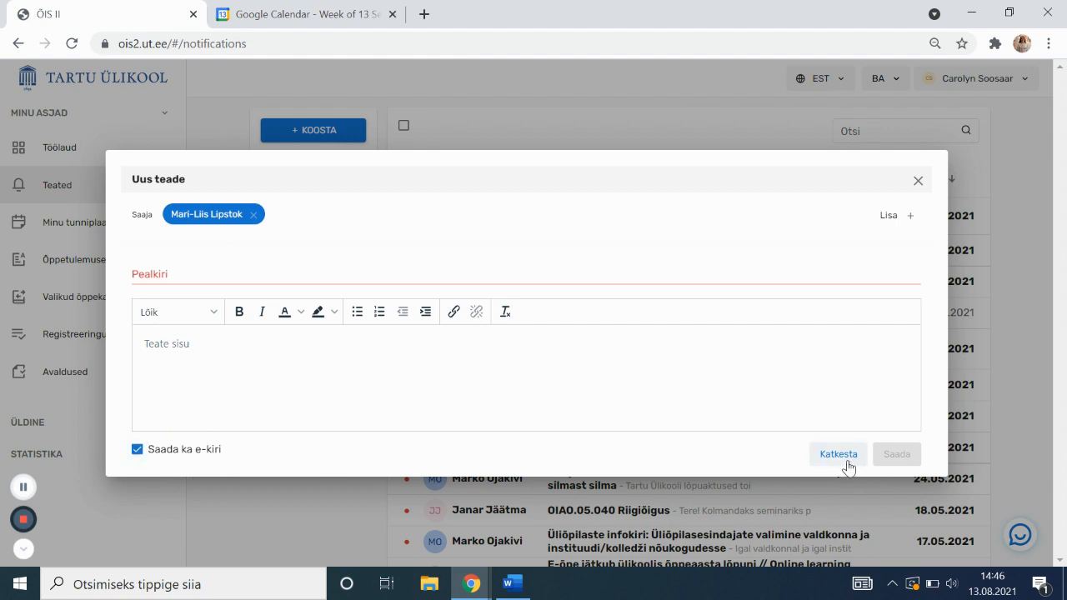
left_click(842, 461)
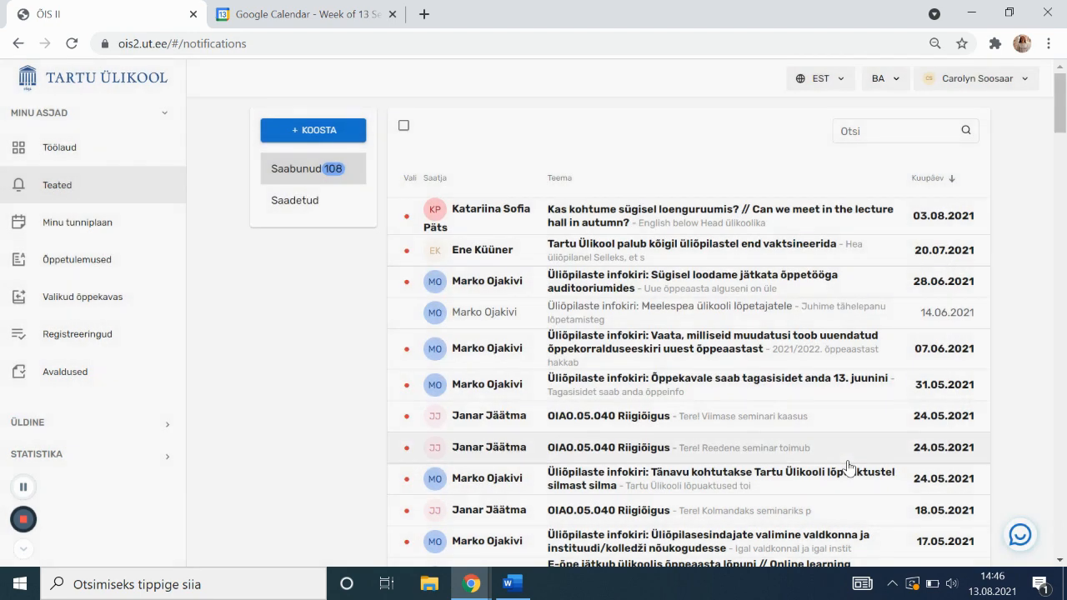
left_click(108, 234)
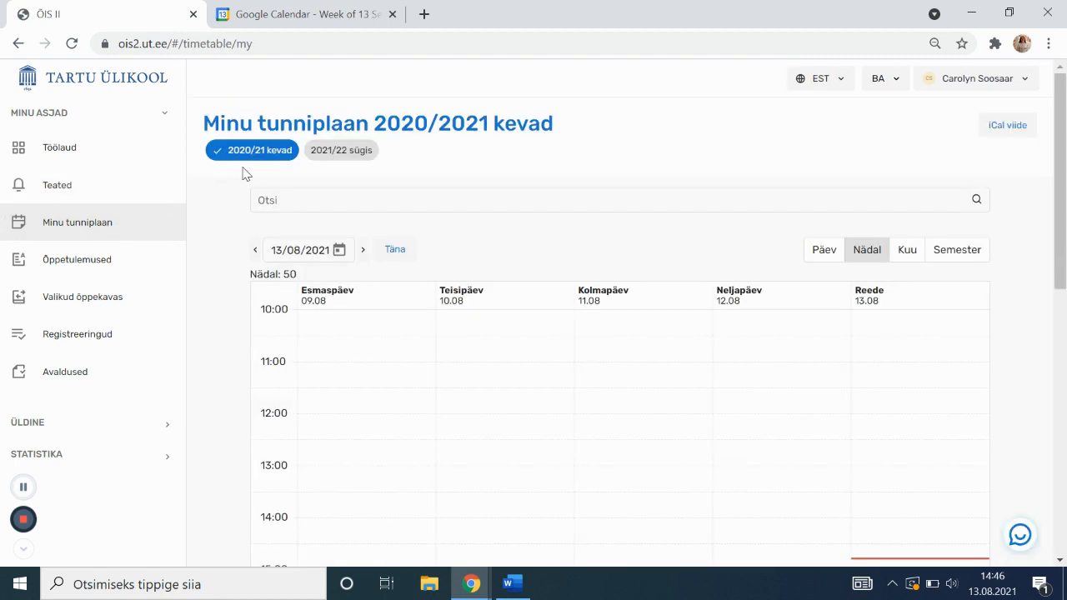
left_click(322, 157)
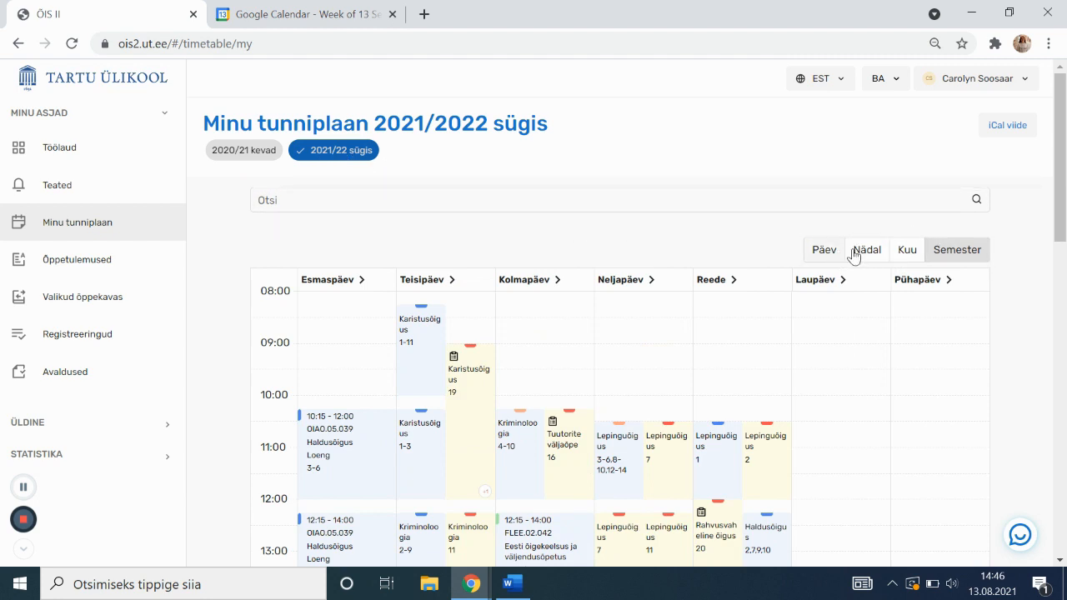
scroll(945, 255, "down", 1)
scroll(945, 255, "down", 1)
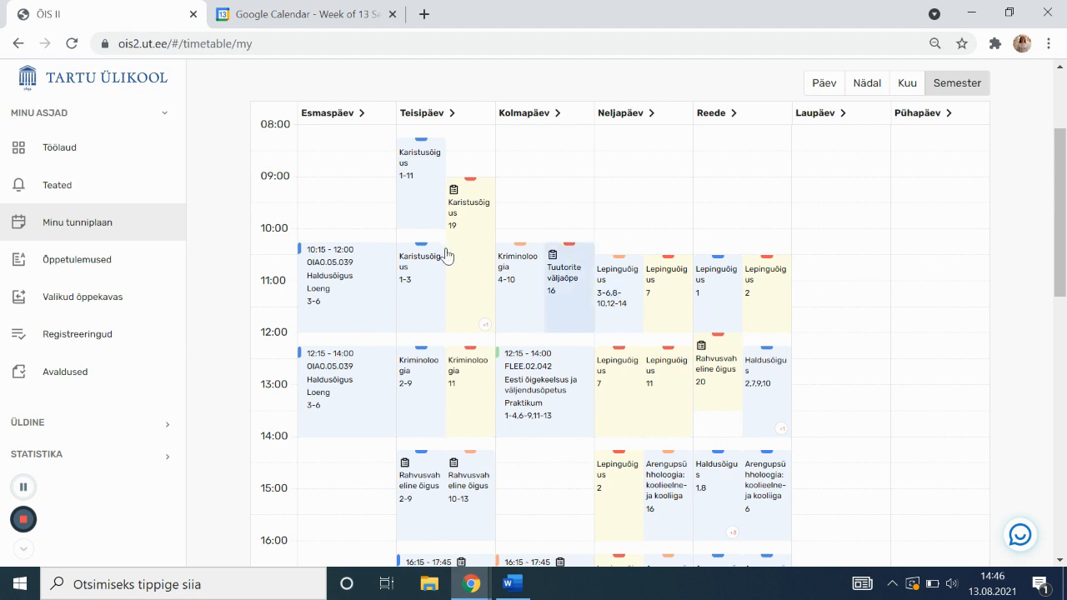
right_click(411, 190)
left_click(382, 208)
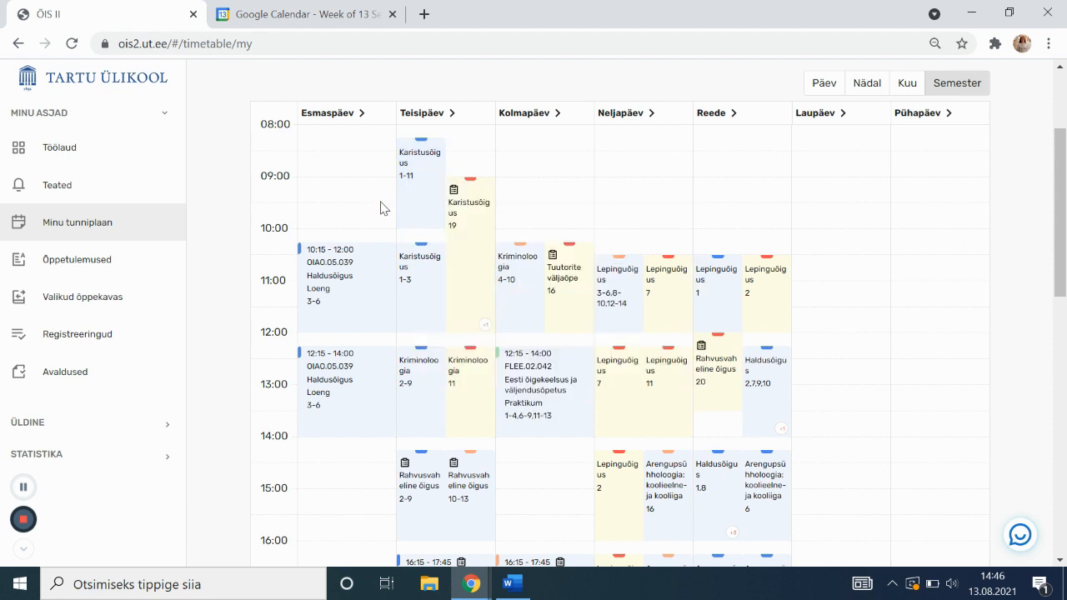
scroll(516, 208, "down", 1)
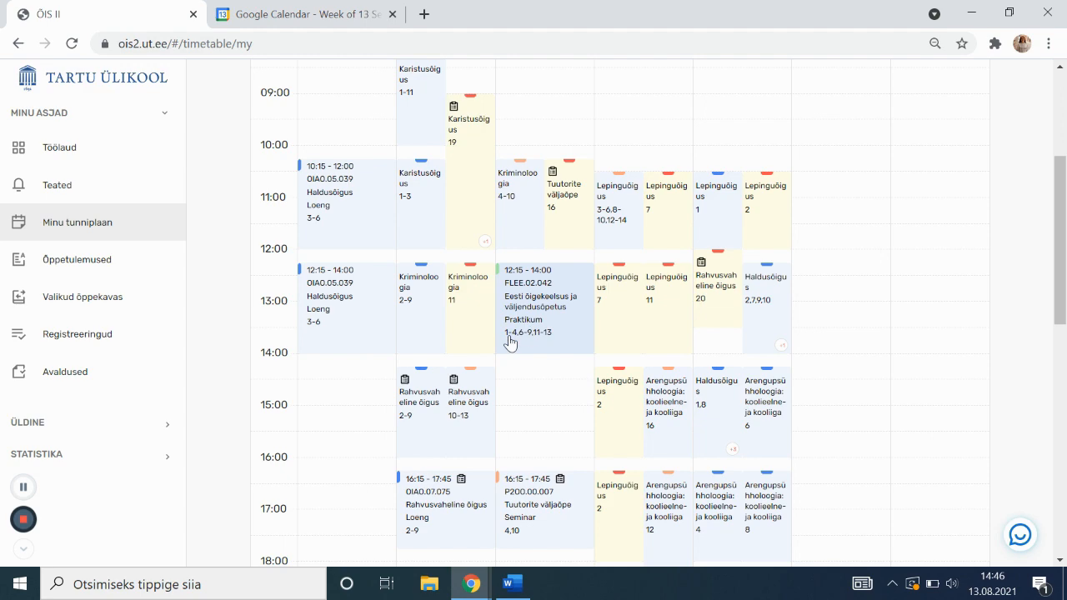
scroll(552, 347, "down", 1)
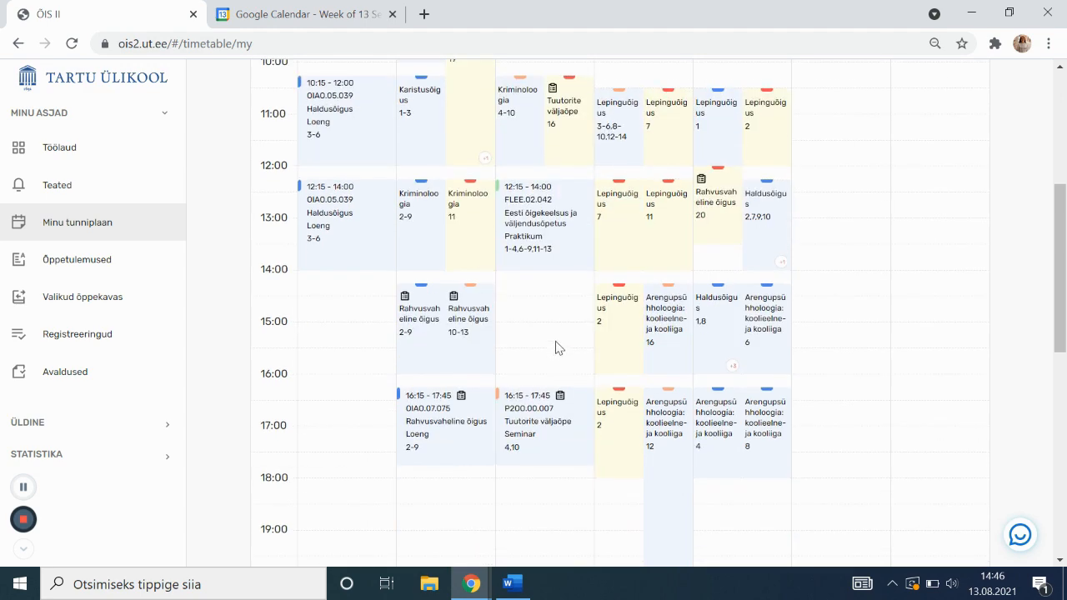
scroll(557, 338, "down", 5)
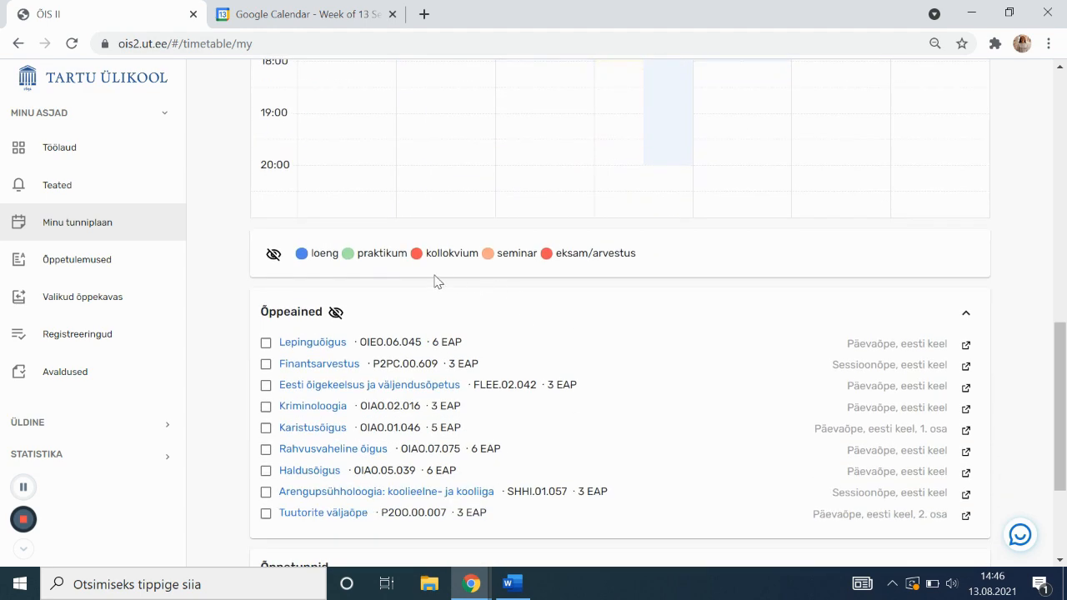
scroll(433, 281, "up", 9)
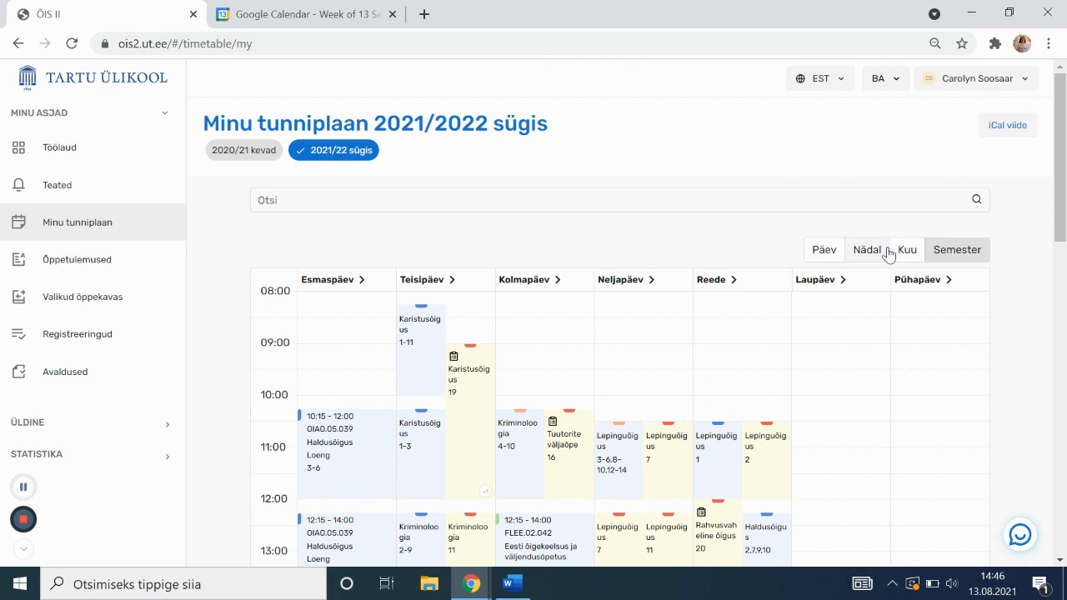
Try the month view for September 2021 and the day view, then return to weekly view
left_click(899, 252)
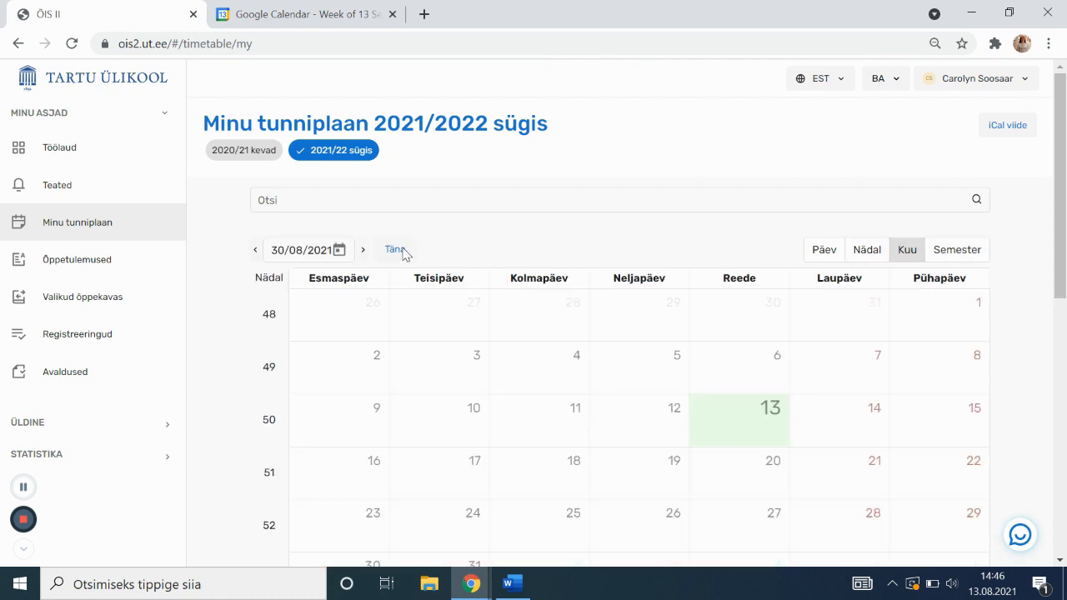
left_click(362, 249)
scroll(592, 267, "down", 1)
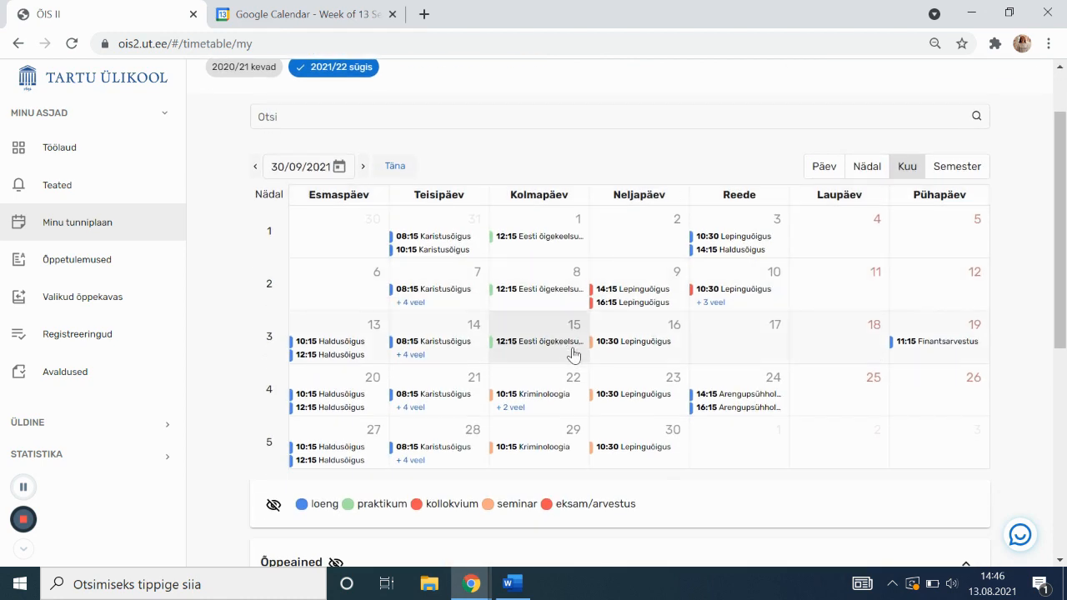
left_click(813, 167)
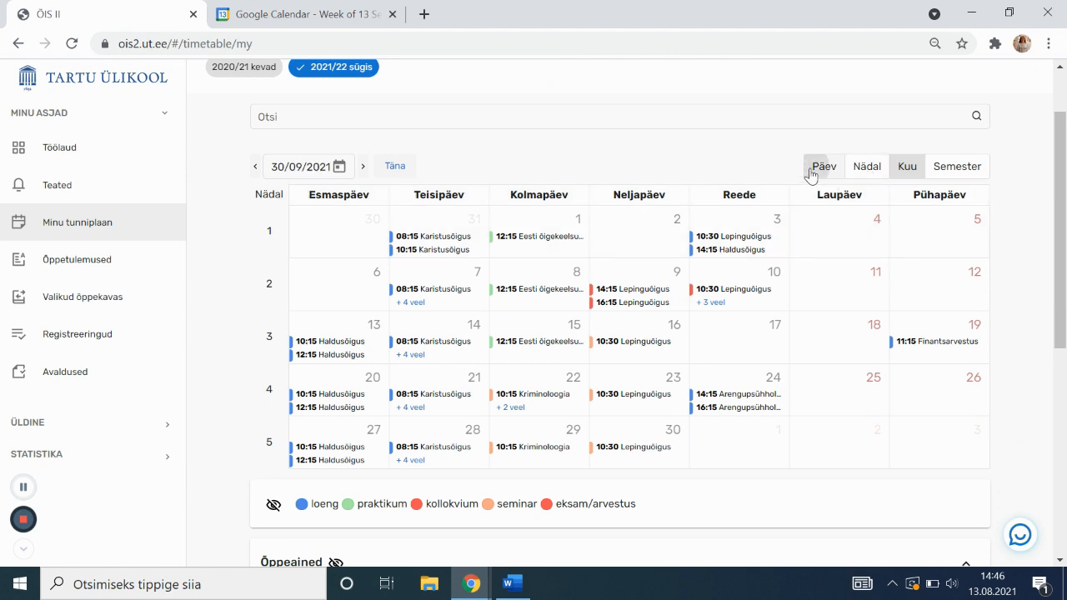
left_click(858, 177)
scroll(439, 198, "down", 1)
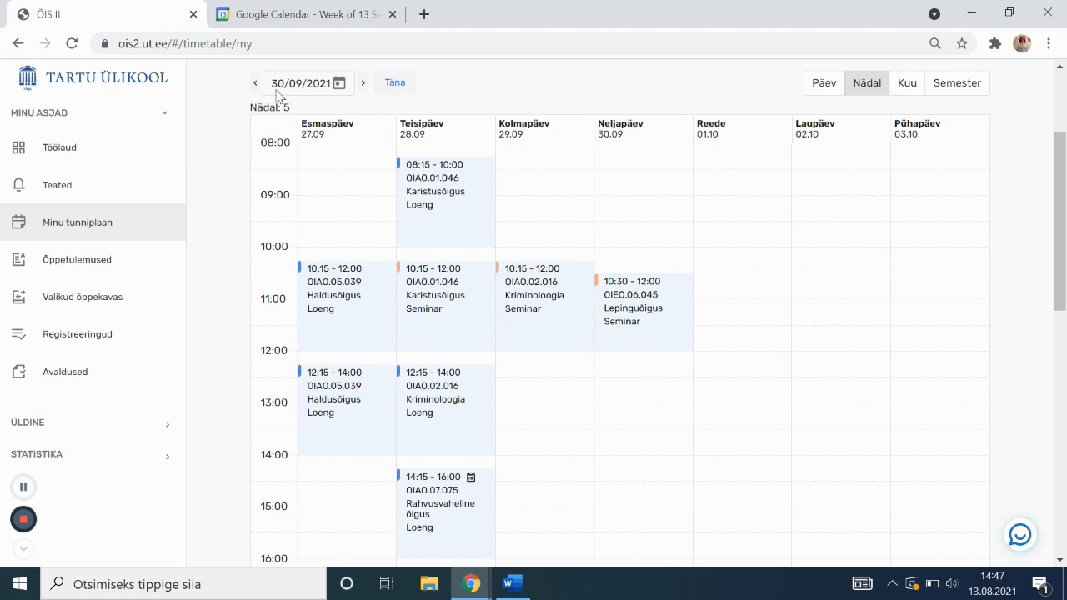
Step the weekly timetable to week 3, 13–19.09.2021, and scroll through it
left_click(255, 84)
left_click(255, 85)
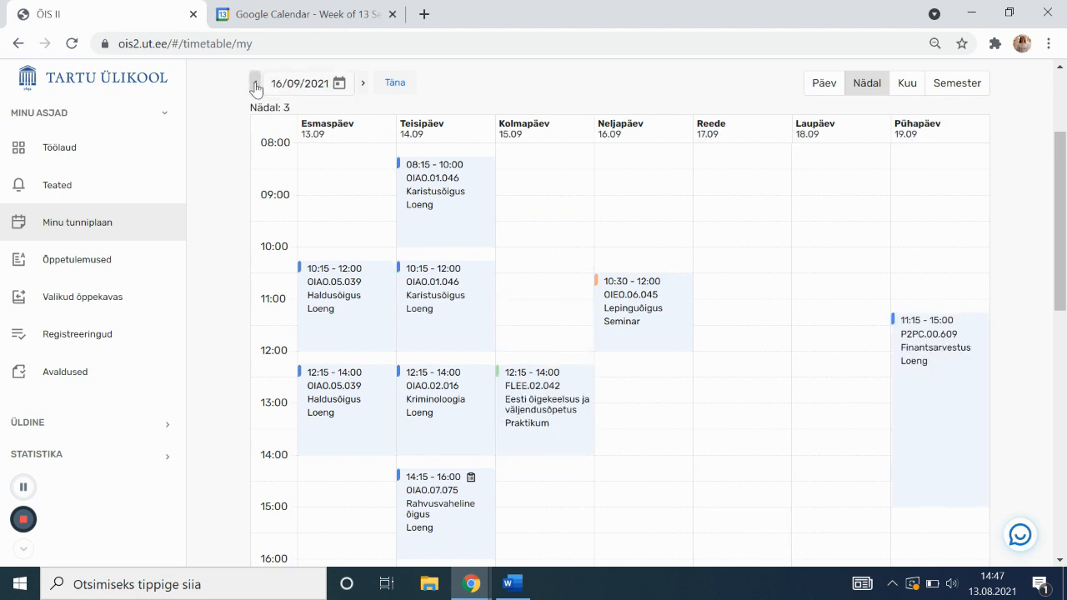
left_click(255, 84)
left_click(255, 84)
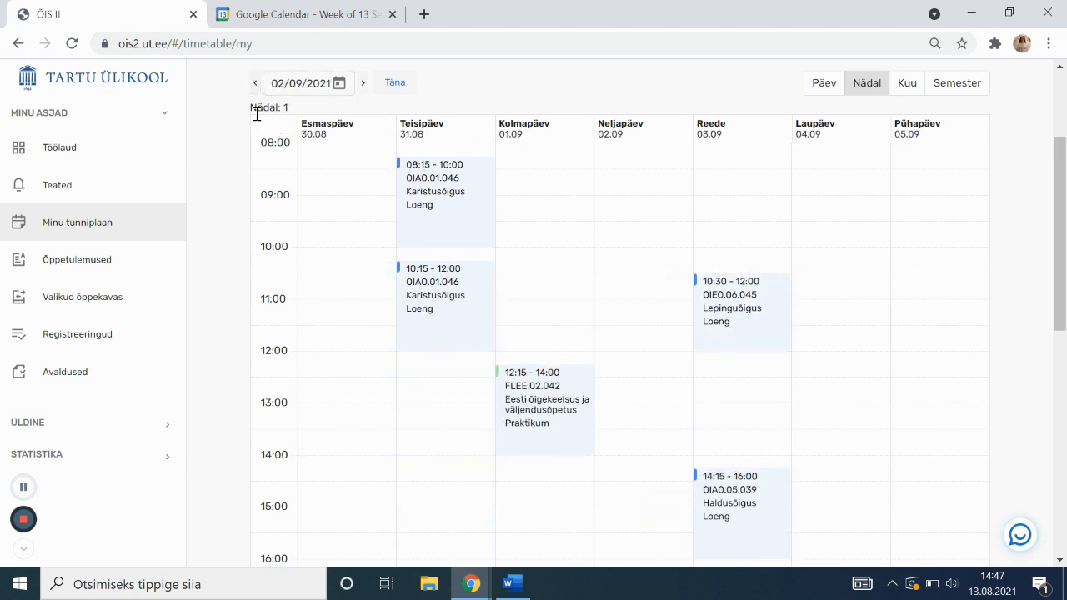
left_click(363, 84)
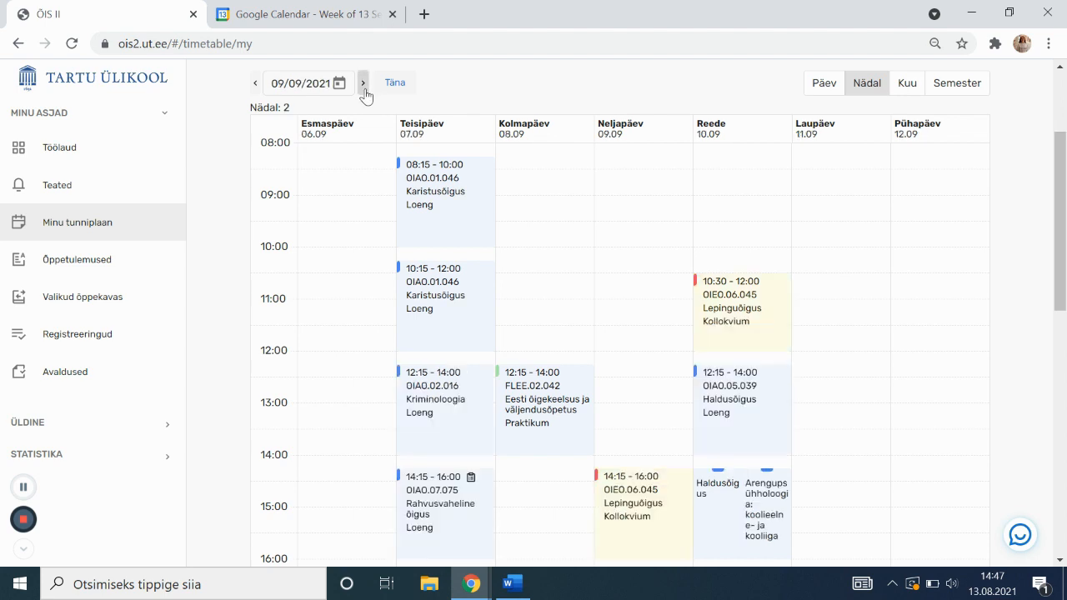
left_click(364, 87)
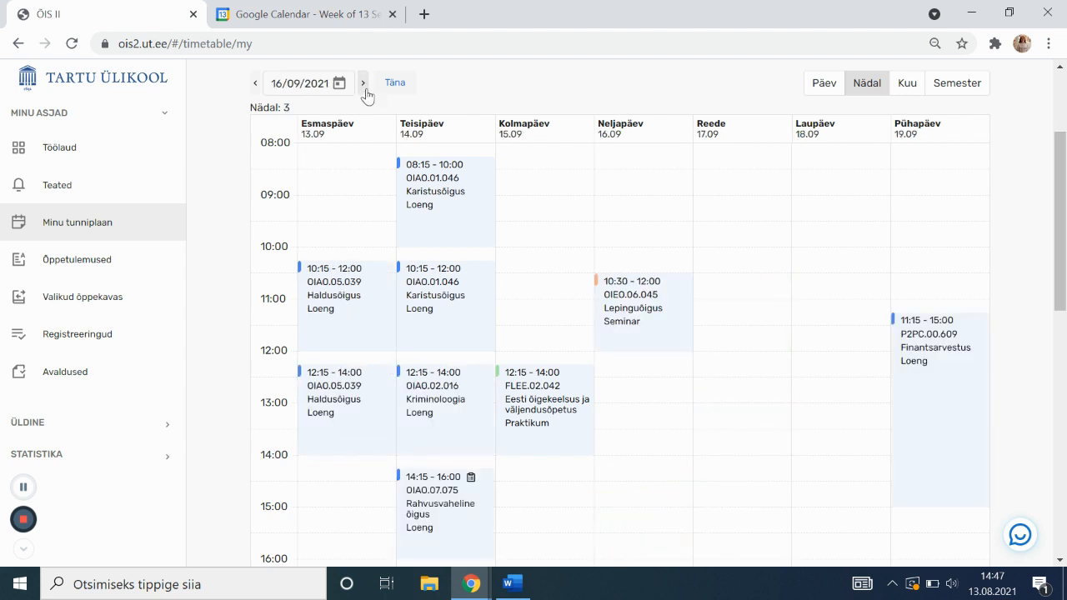
scroll(411, 169, "down", 1)
scroll(411, 169, "down", 3)
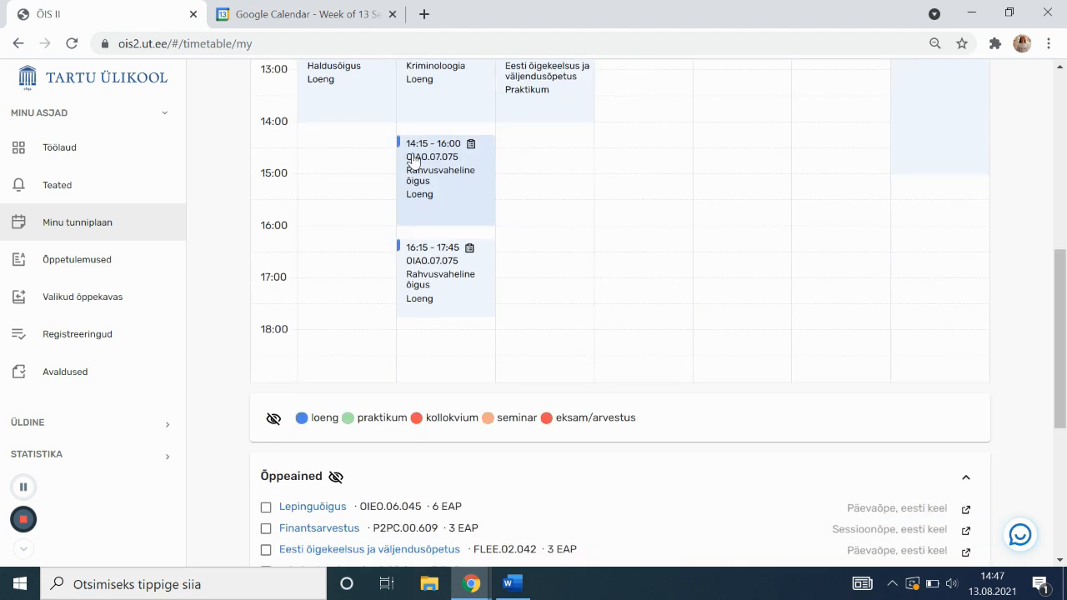
scroll(409, 217, "down", 1)
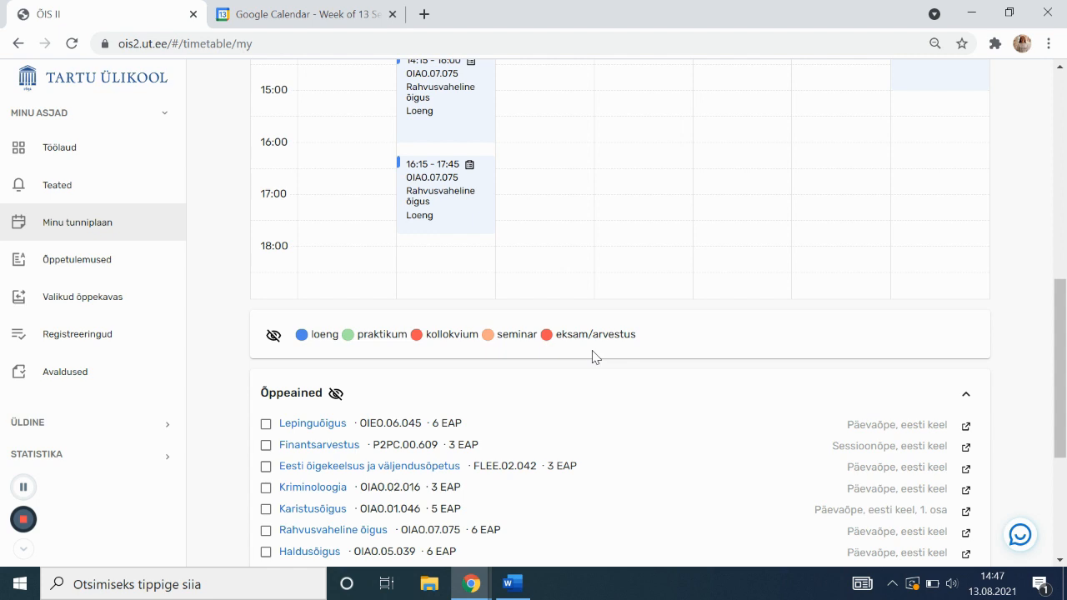
scroll(585, 358, "up", 3)
scroll(585, 362, "up", 2)
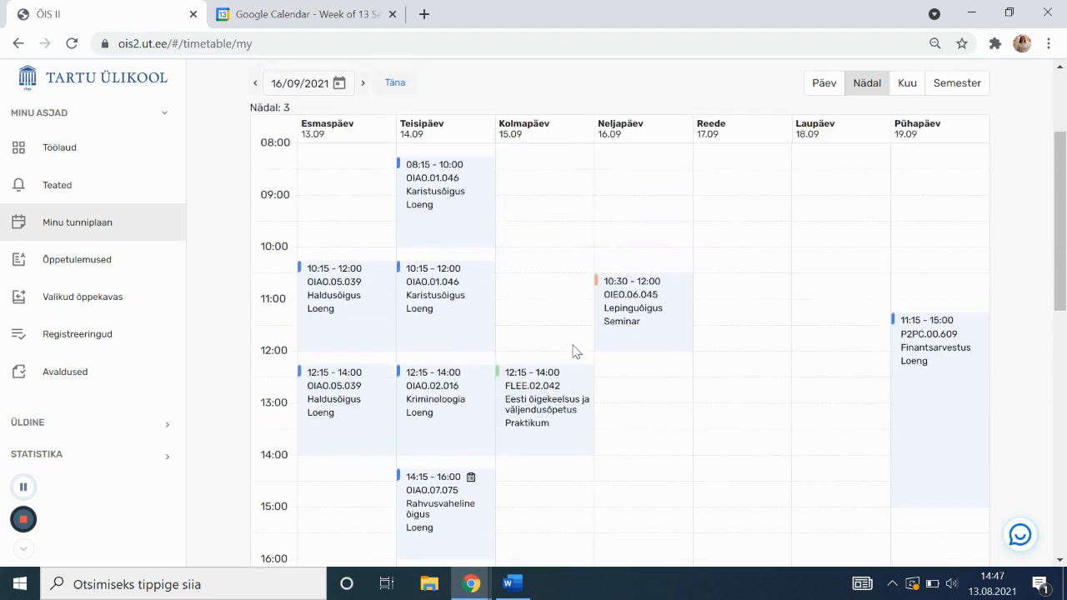
Show the Wednesday 12:15–14:00 Eesti õigekeelsus practical: room Näituse 20 - 212, group õigusteadus B
scroll(457, 286, "down", 1)
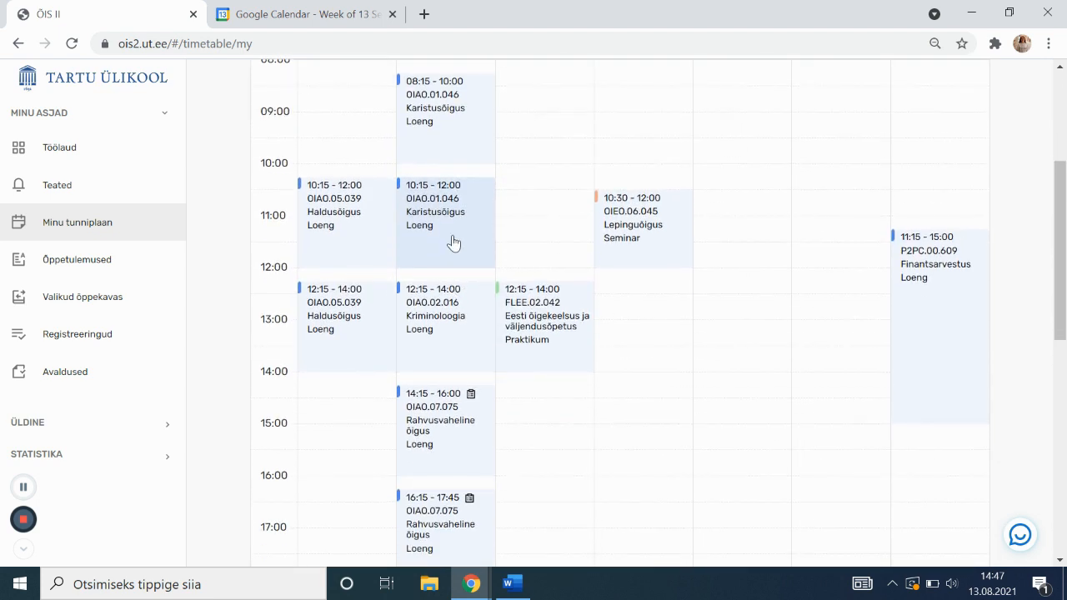
mouse_move(453, 243)
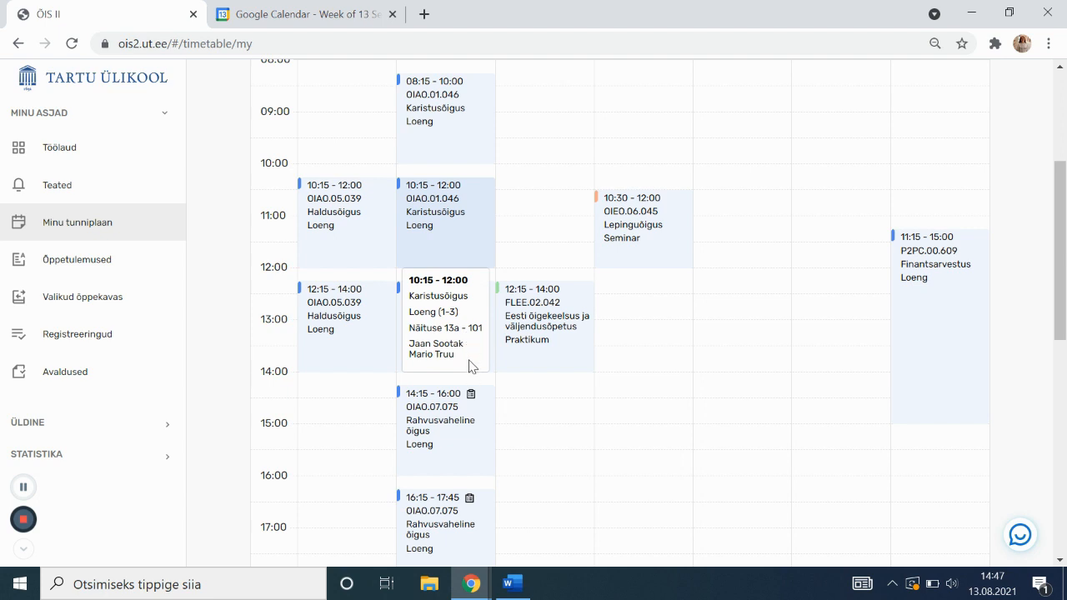
mouse_move(670, 245)
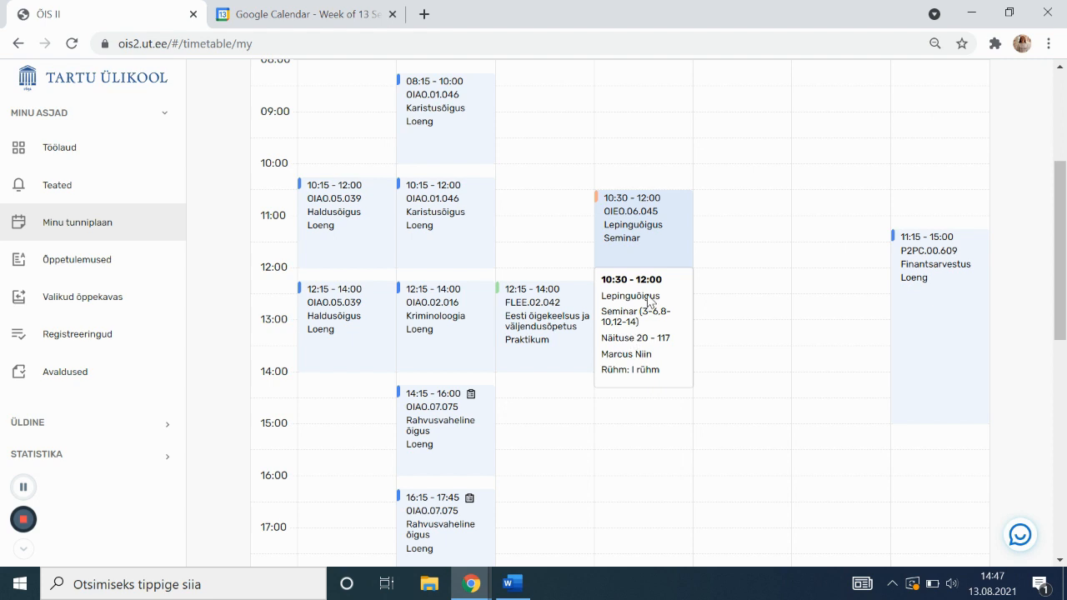
left_click(521, 324)
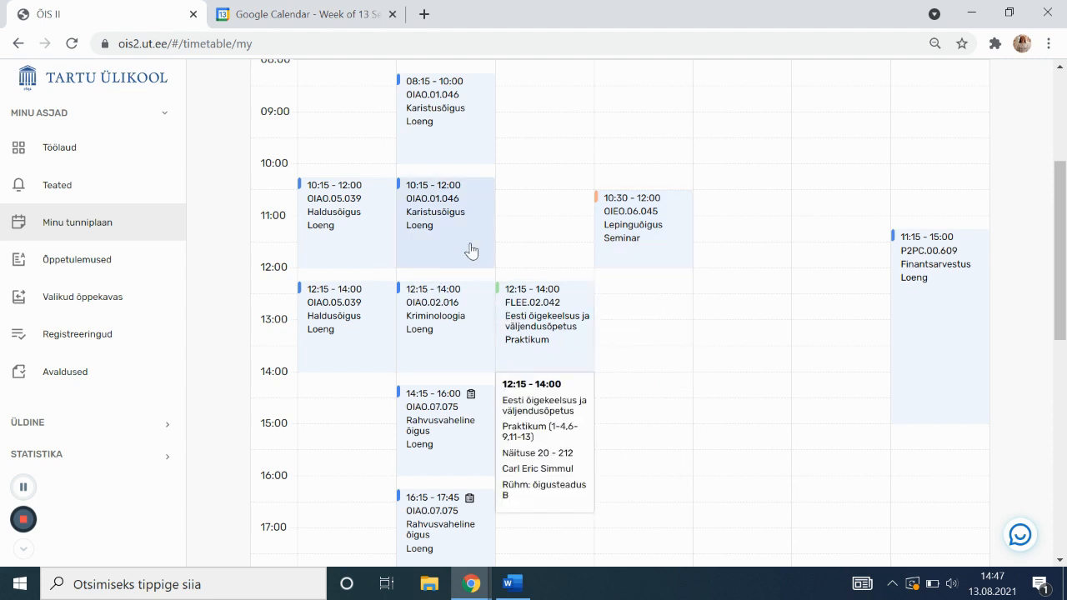
scroll(463, 255, "up", 1)
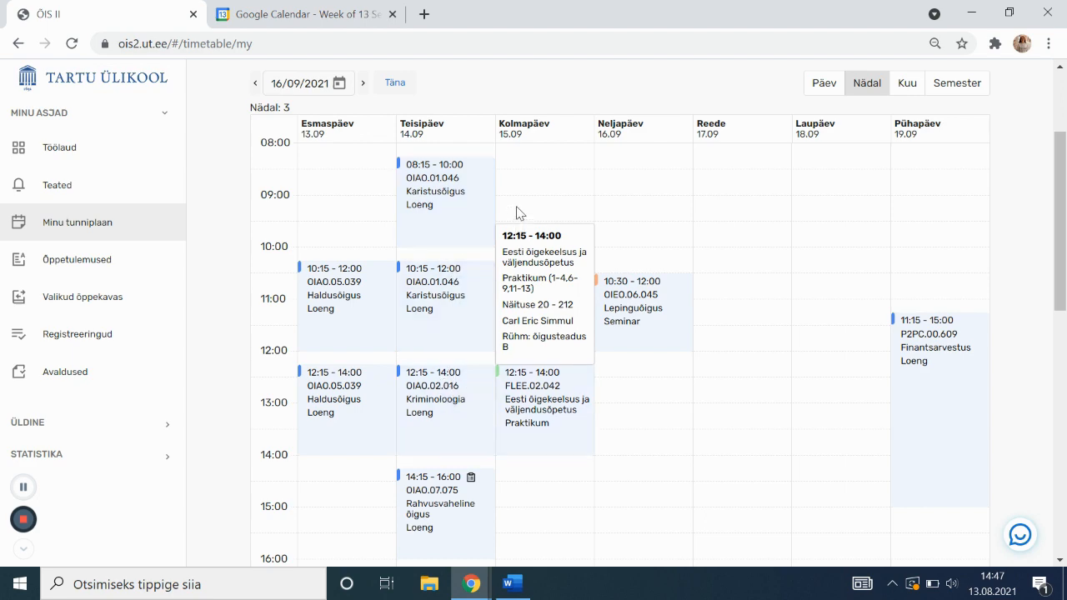
scroll(486, 221, "down", 1)
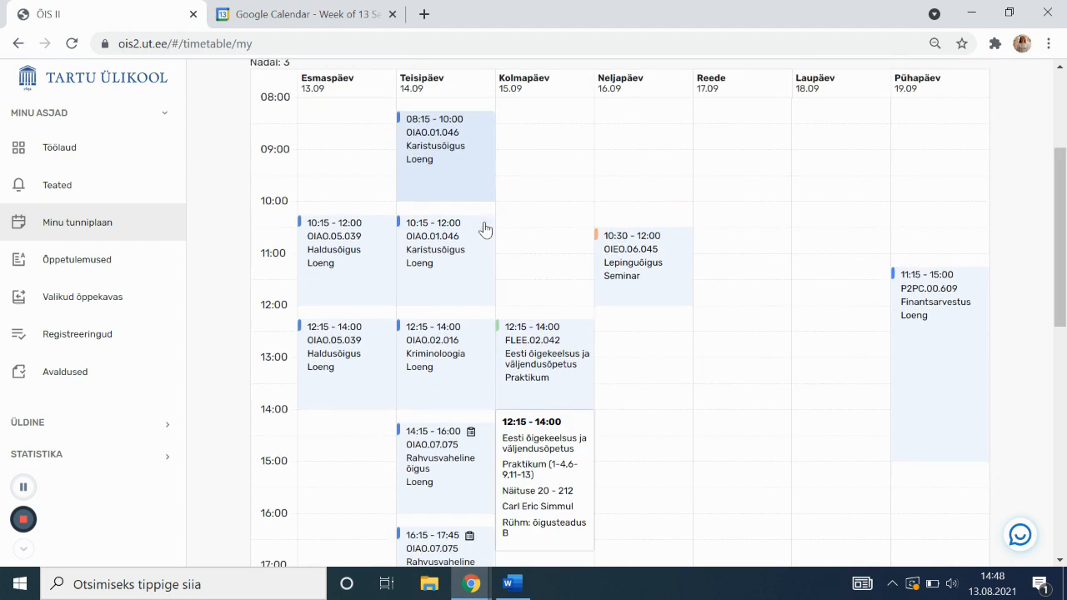
scroll(486, 226, "up", 2)
scroll(513, 250, "down", 8)
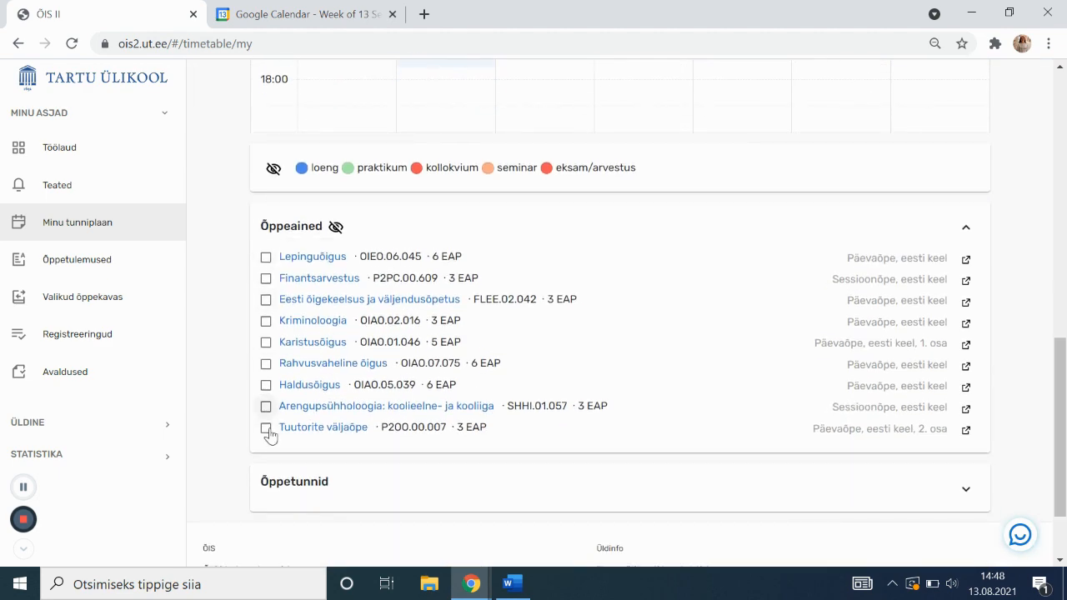
scroll(463, 336, "up", 10)
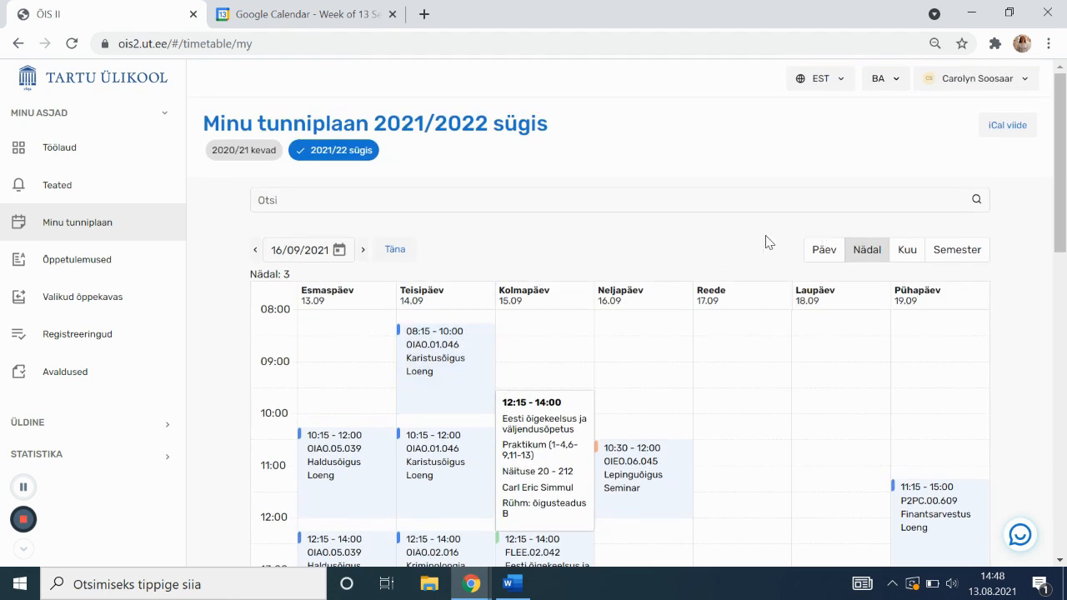
Copy the ÕIS II timetable's iCal link and switch over to Google Calendar
left_click(1028, 128)
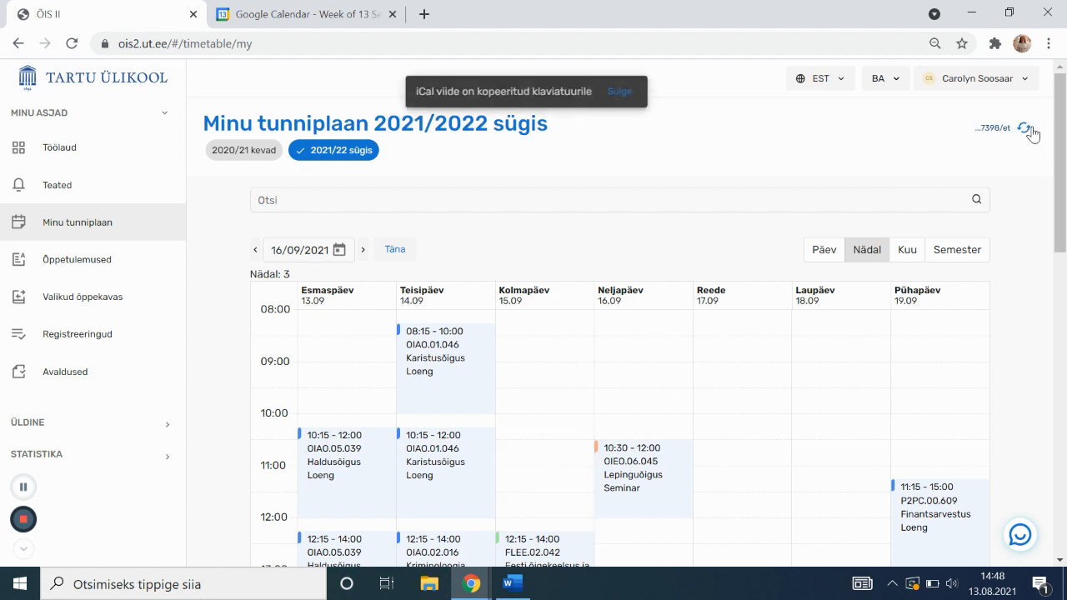
left_click(306, 16)
right_click(136, 410)
left_click(114, 475)
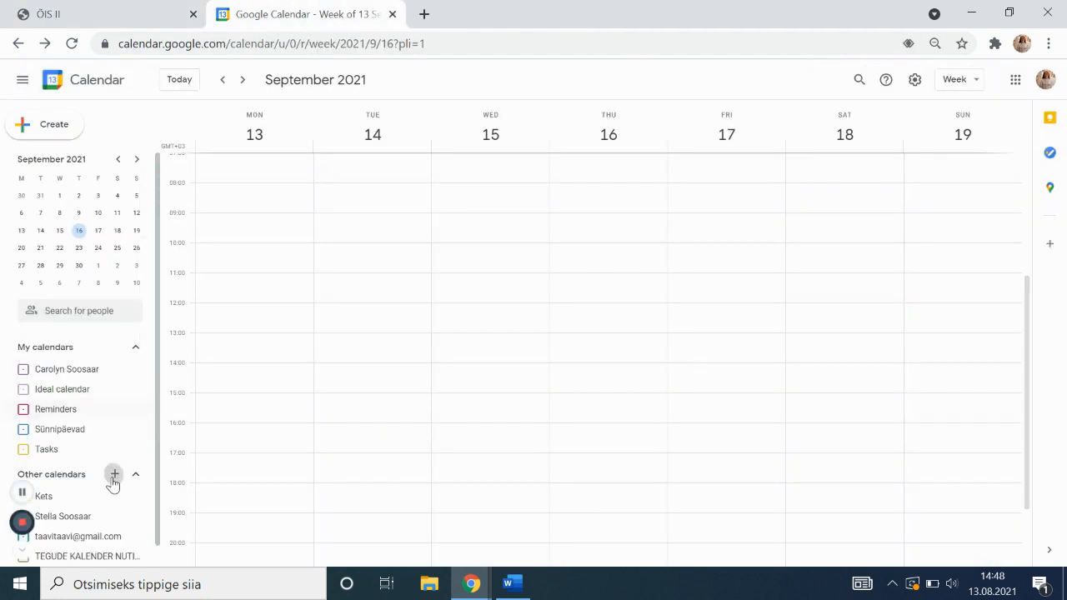
Subscribe Google Calendar to the pasted ÕIS II iCal link as a calendar from URL
left_click(114, 476)
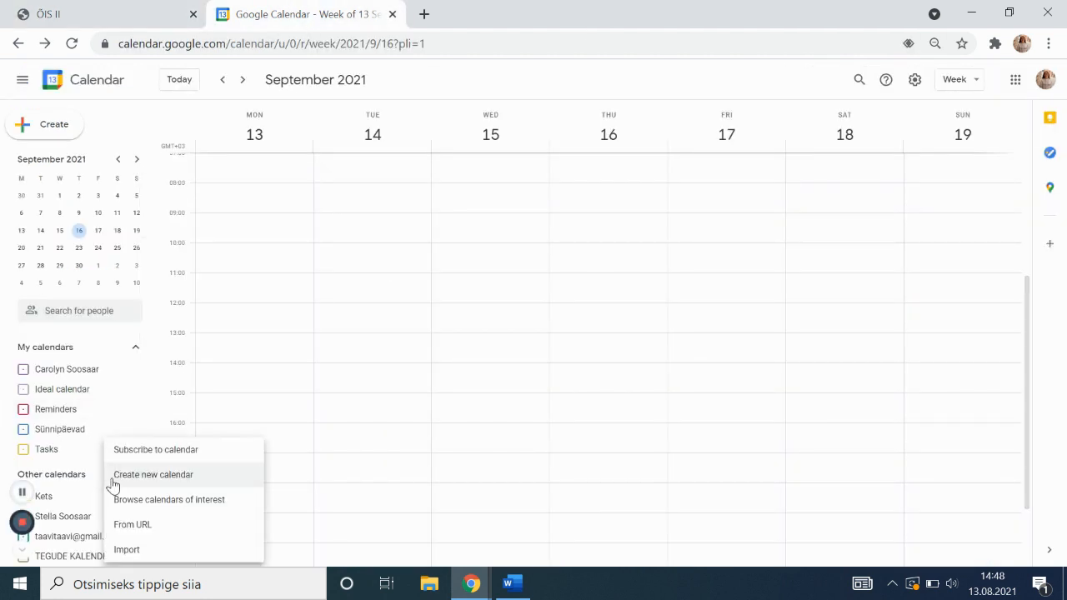
left_click(188, 534)
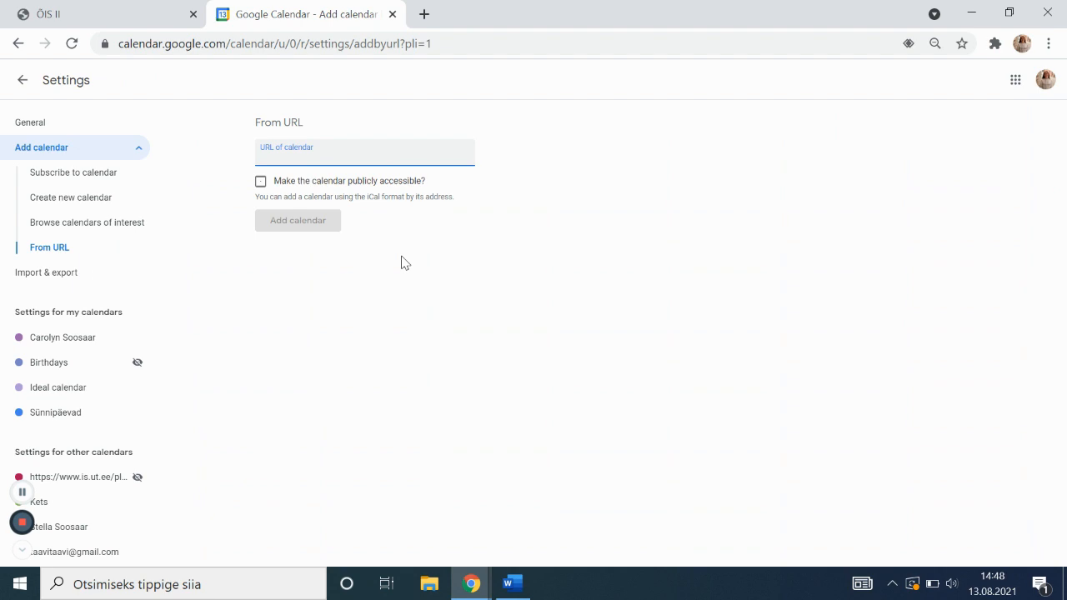
key("ctrl+v")
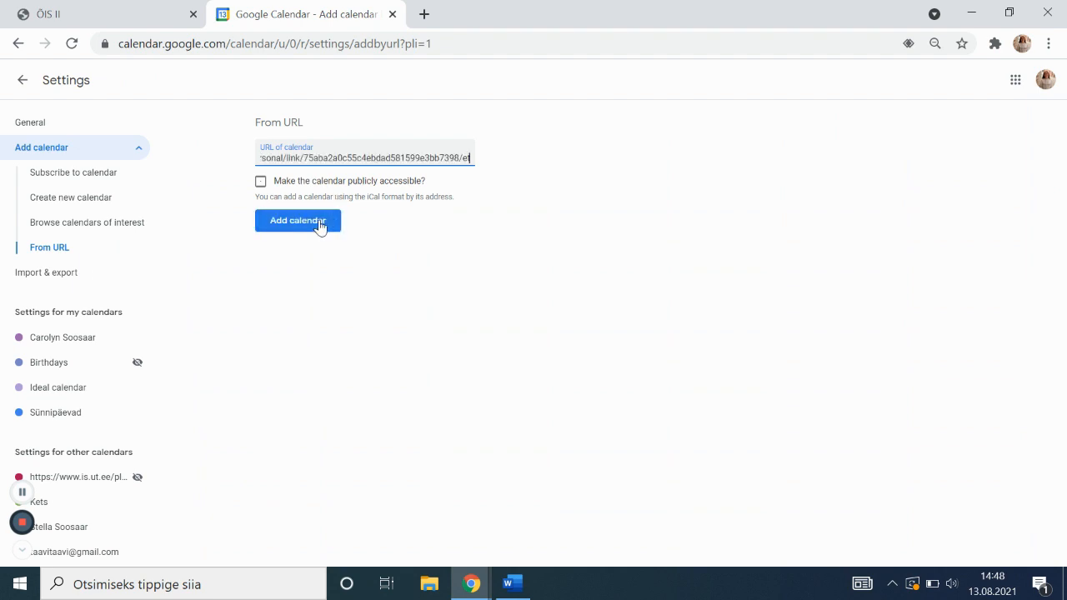
left_click(321, 225)
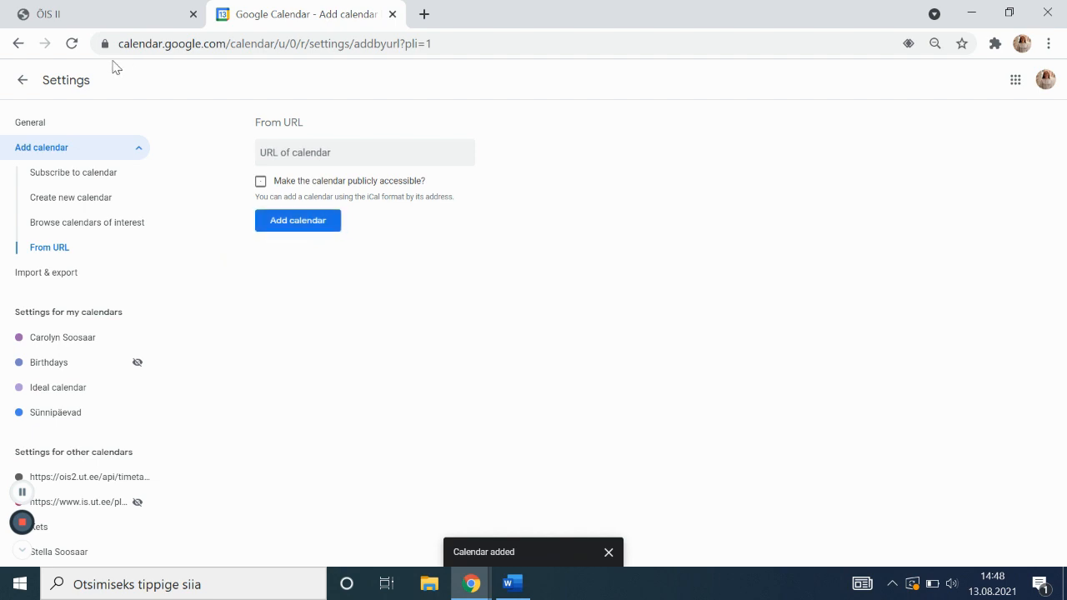
View the imported lectures in the 27 September–3 October week, then return to ÕIS II
left_click(21, 80)
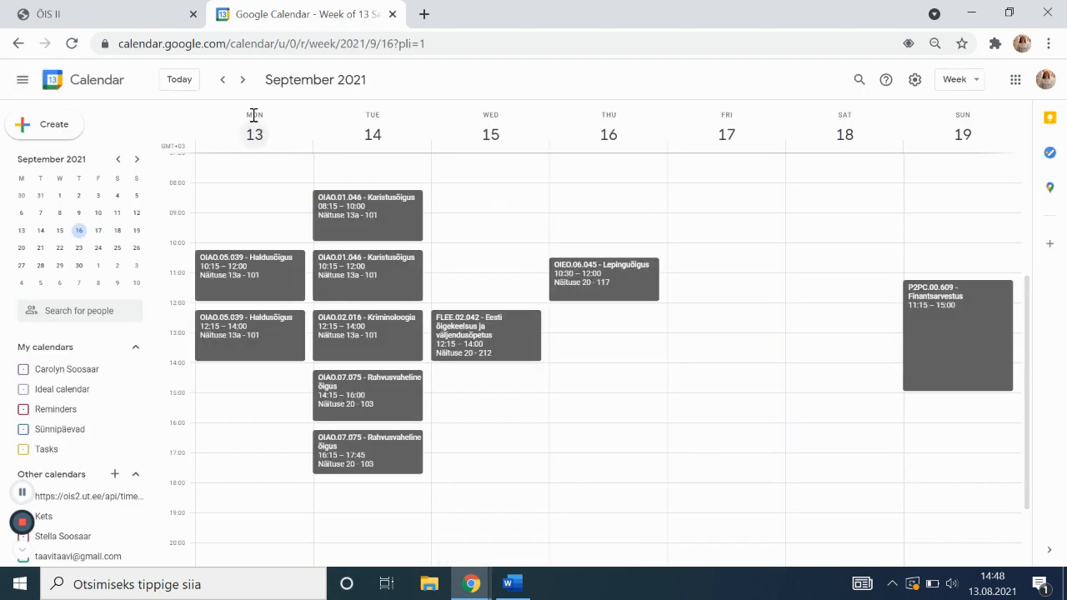
left_click(247, 81)
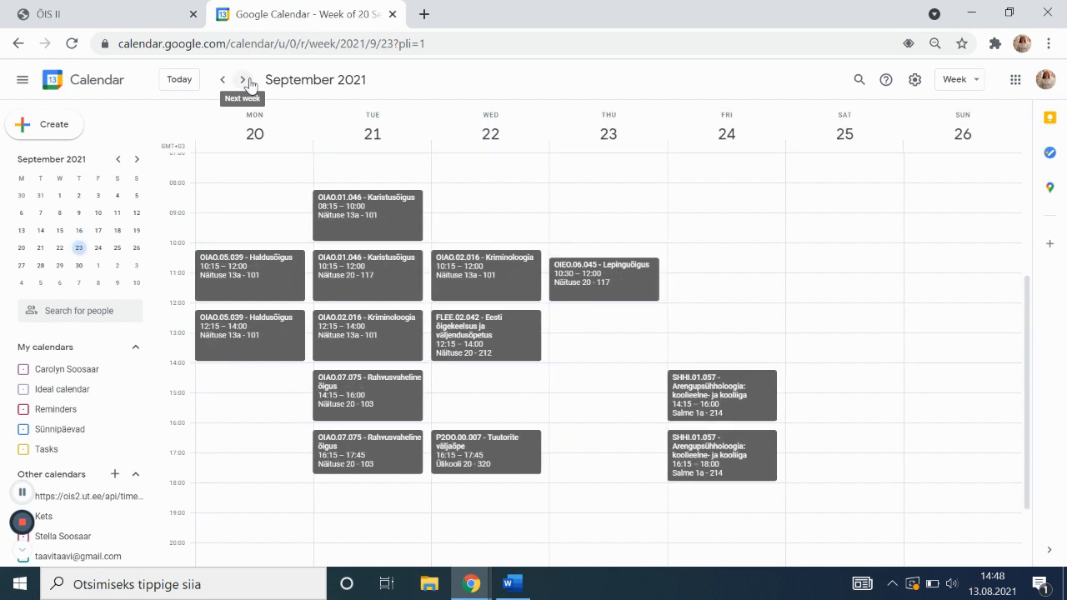
left_click(247, 80)
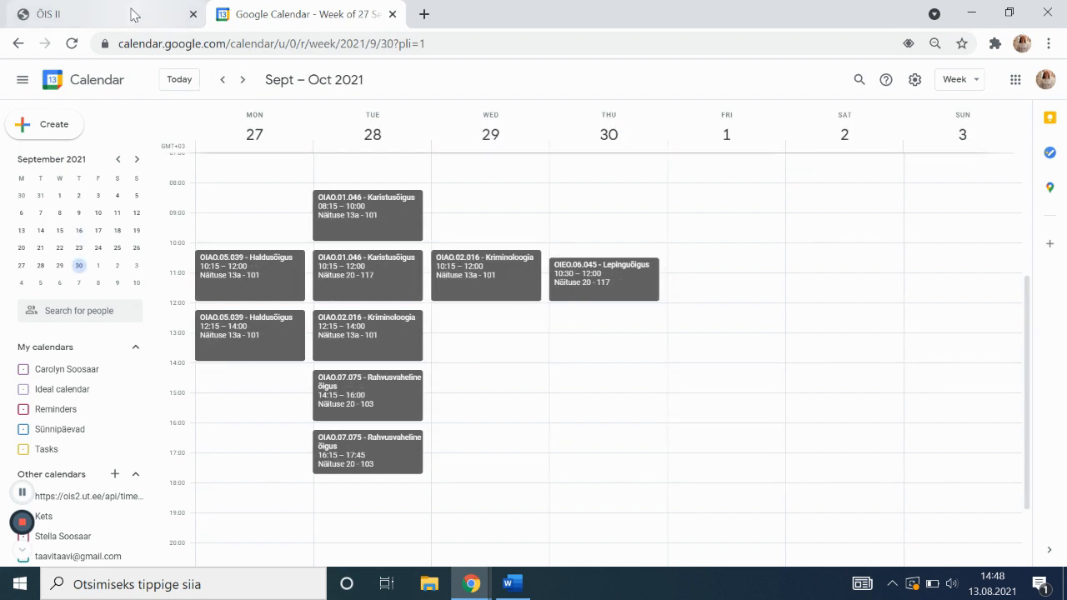
left_click(134, 14)
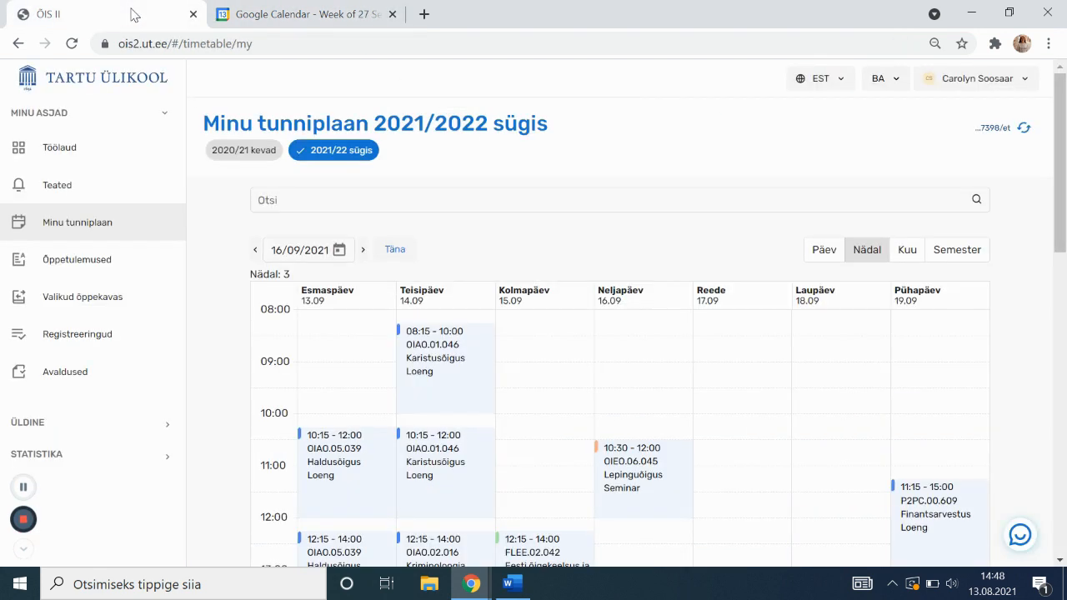
Open Õppetulemused and read the donut chart: 40.56% completion, 73 credits passed
left_click(392, 14)
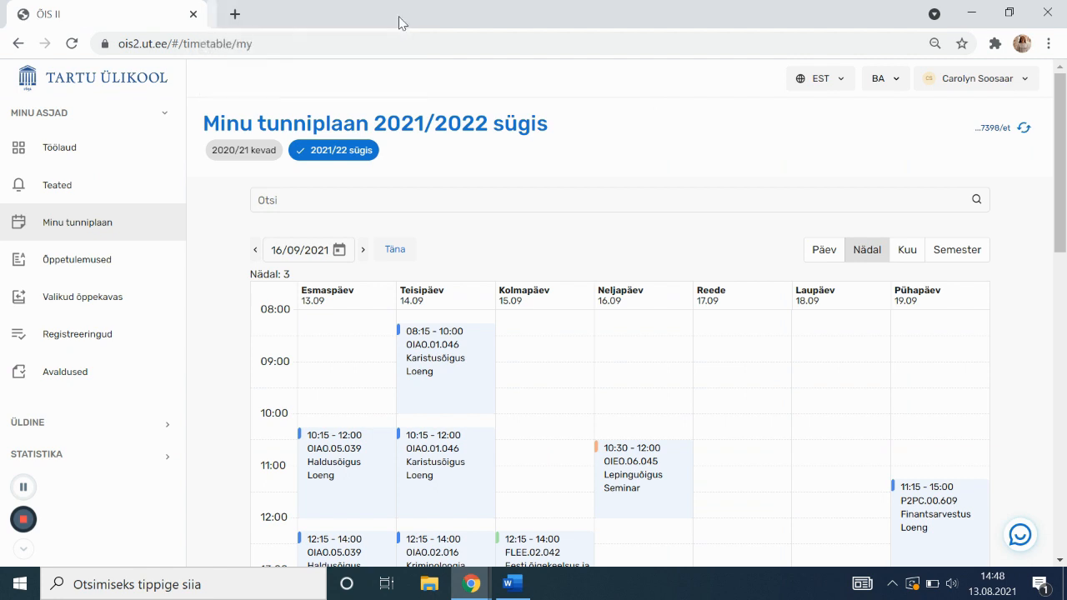
left_click(165, 267)
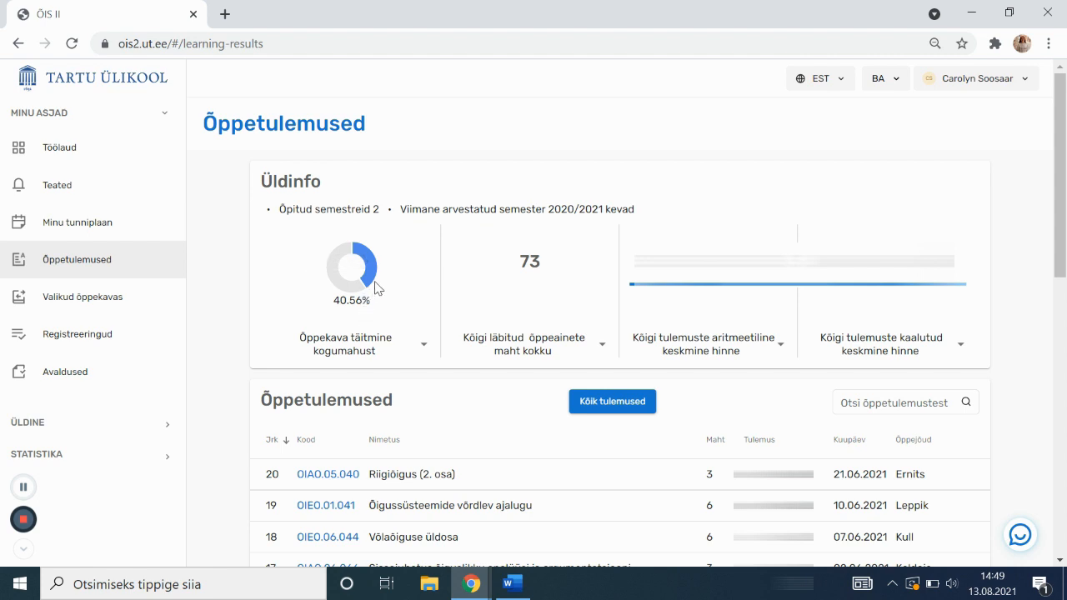
mouse_move(378, 280)
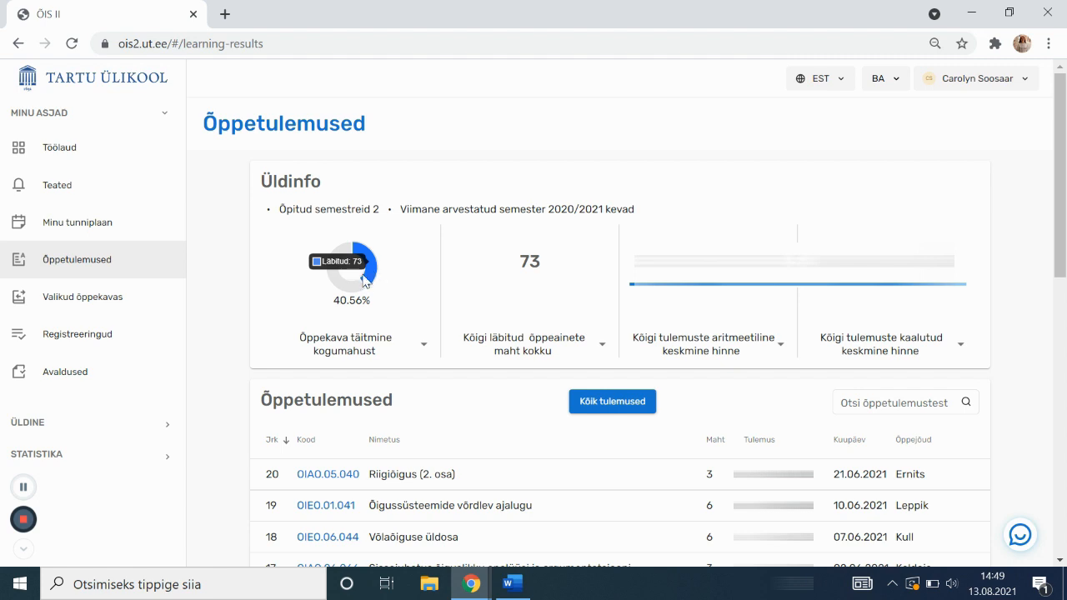
mouse_move(338, 286)
Measure completion against nominal volume (133.33%) and base the weighted average on positive results only
left_click(358, 351)
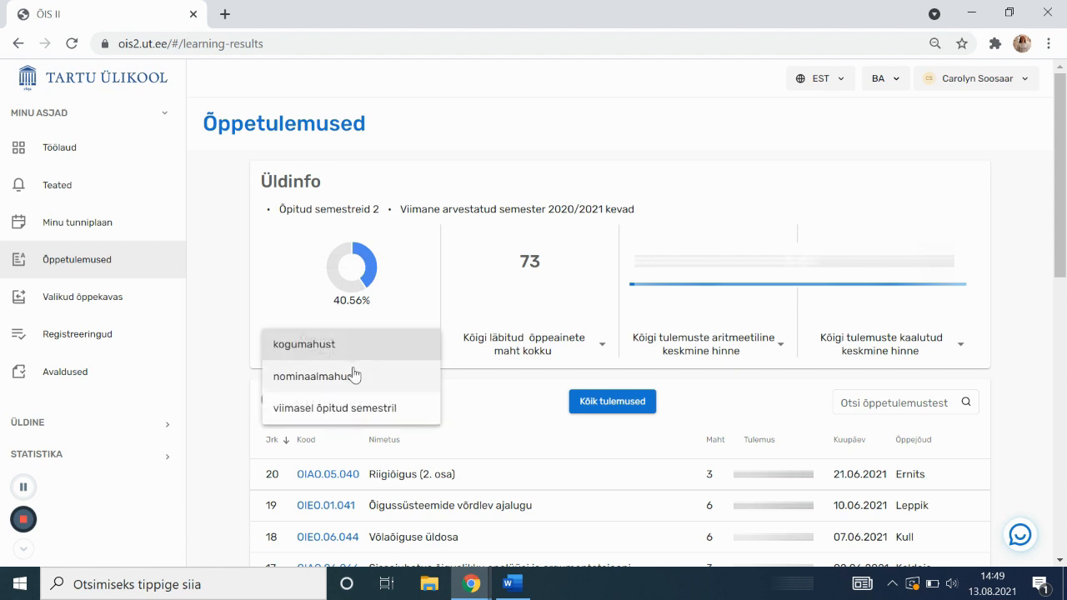
left_click(356, 377)
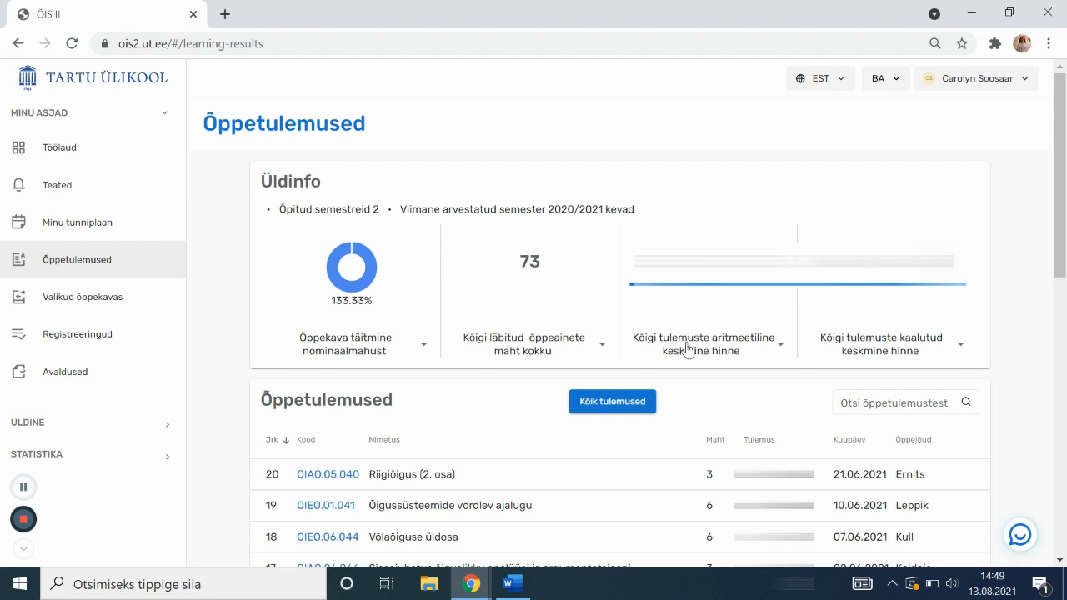
left_click(774, 360)
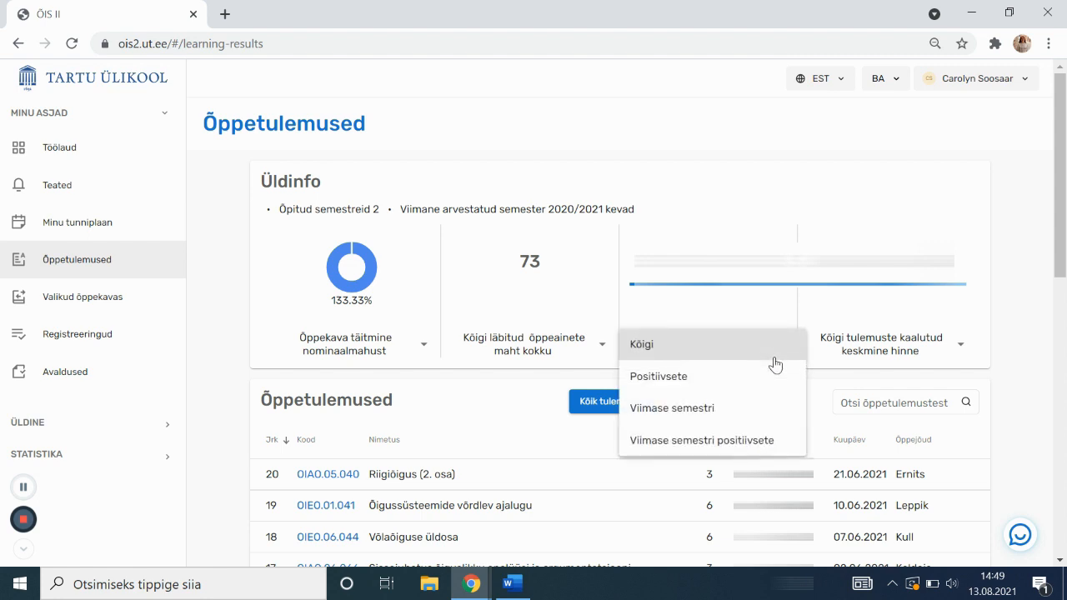
left_click(911, 357)
left_click(932, 354)
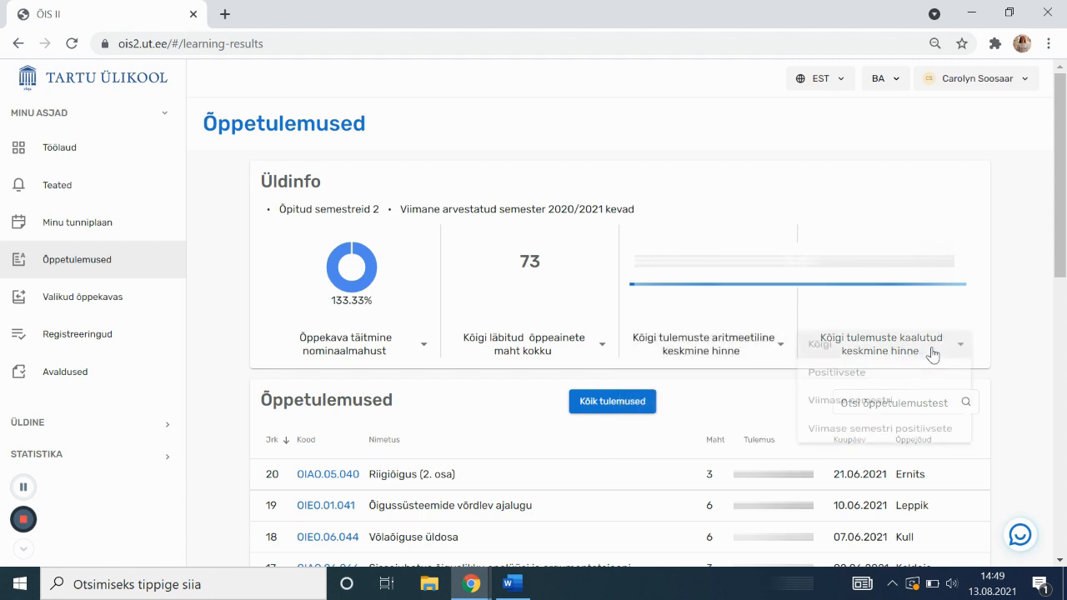
left_click(921, 375)
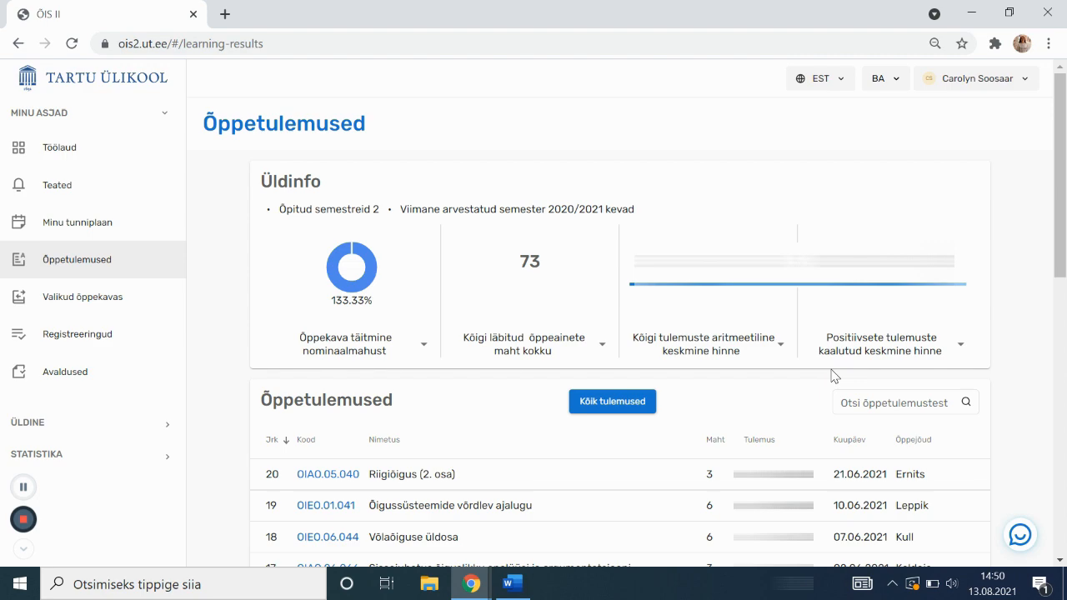
Reveal the Ladina juriidiline terminoloogia grade at the list bottom, then open Valikud õppekavas
scroll(1031, 289, "down", 7)
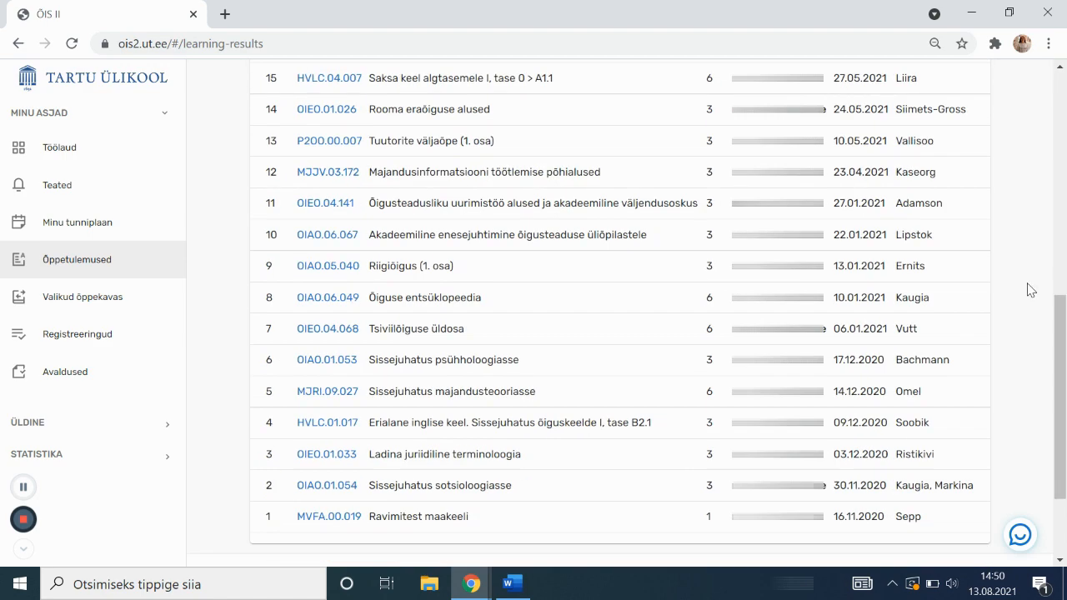
scroll(1032, 290, "down", 1)
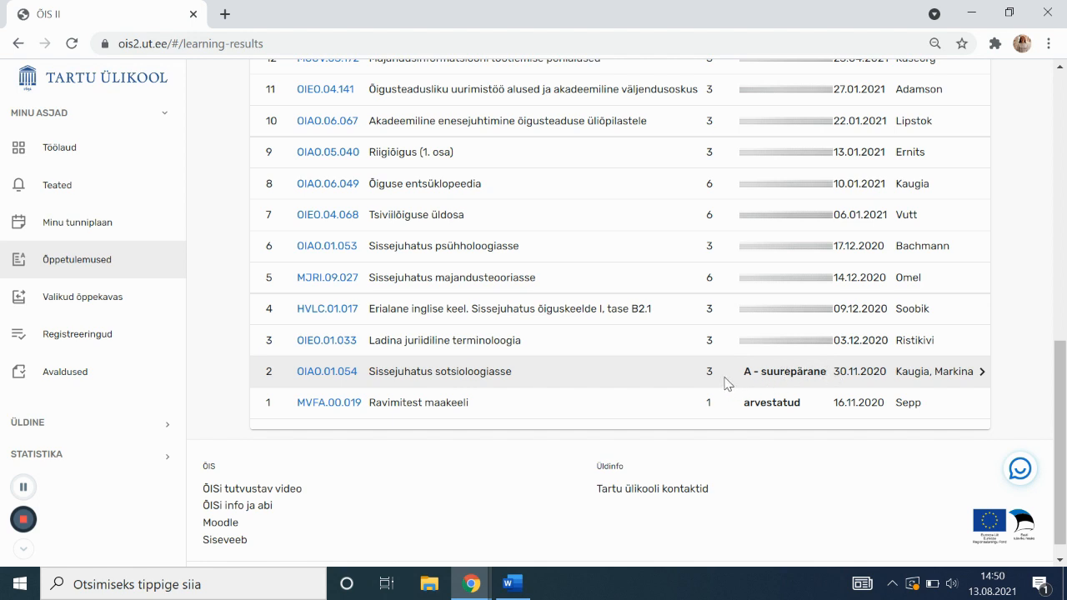
left_click(727, 347)
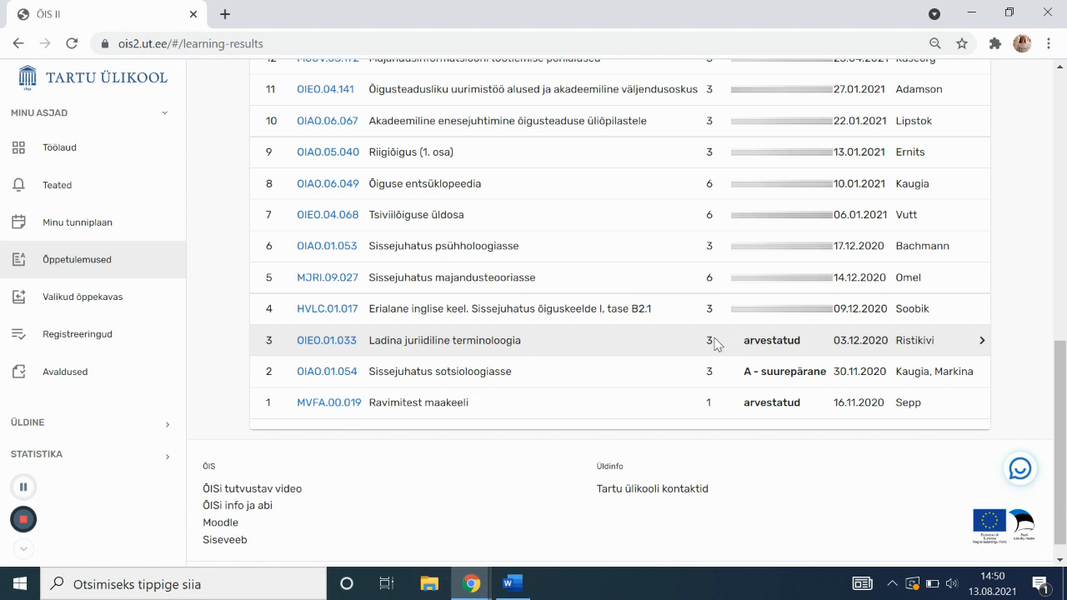
left_click(138, 311)
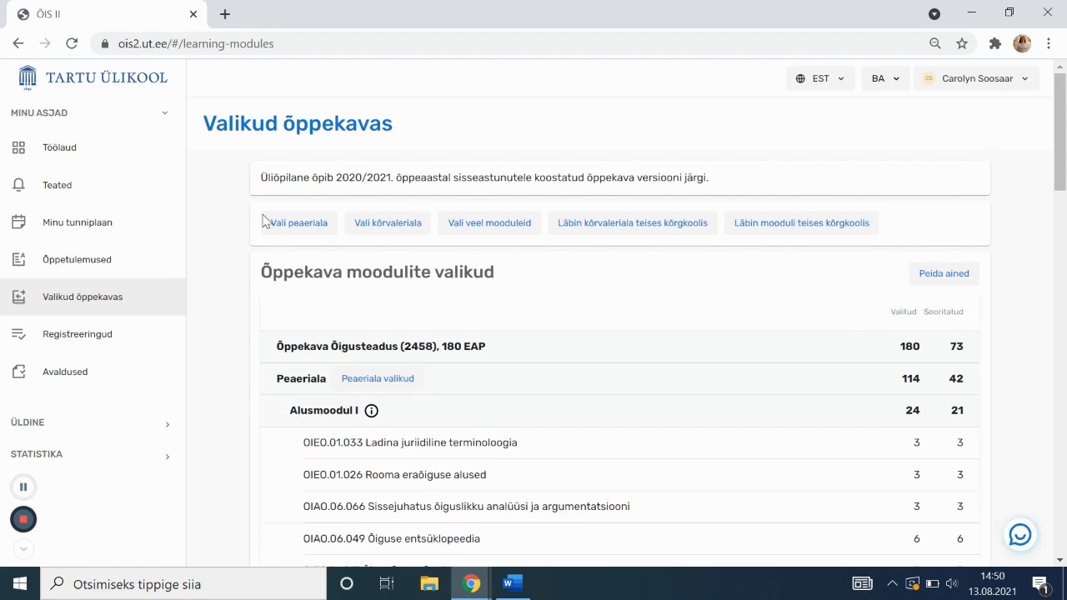
left_click_drag(413, 182, 725, 182)
left_click(725, 182)
scroll(367, 222, "down", 1)
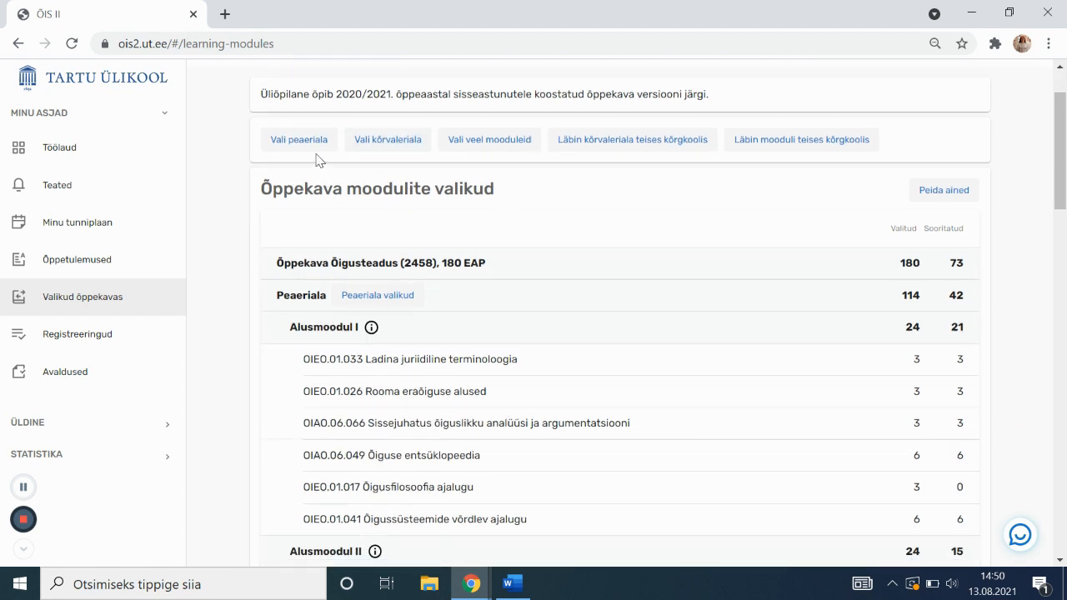
scroll(386, 173, "up", 1)
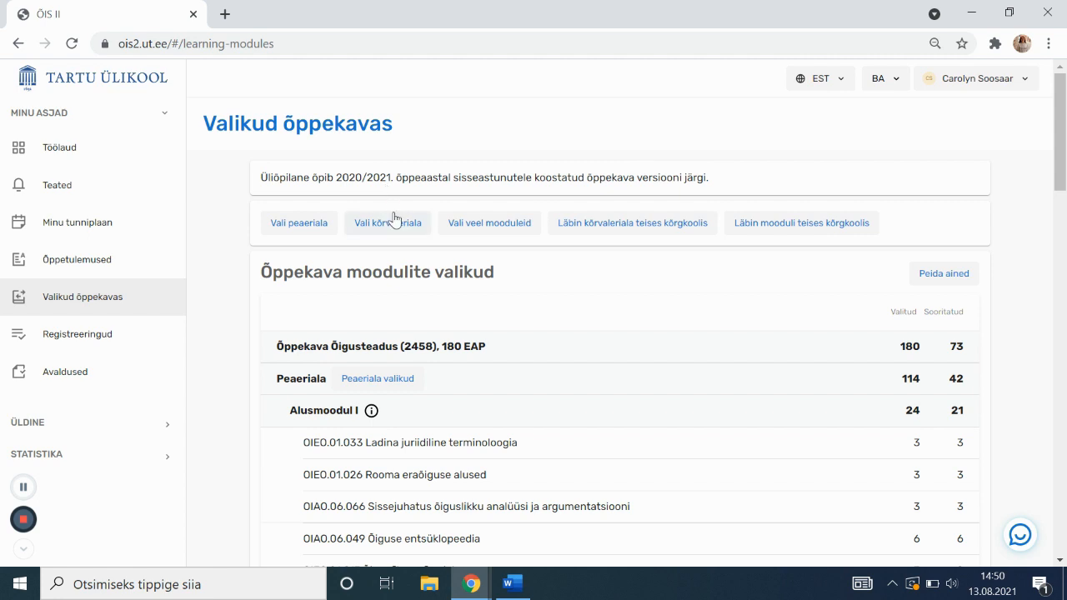
scroll(380, 221, "down", 1)
scroll(387, 173, "up", 1)
scroll(392, 221, "down", 1)
scroll(385, 173, "up", 1)
scroll(393, 219, "down", 1)
left_click(311, 143)
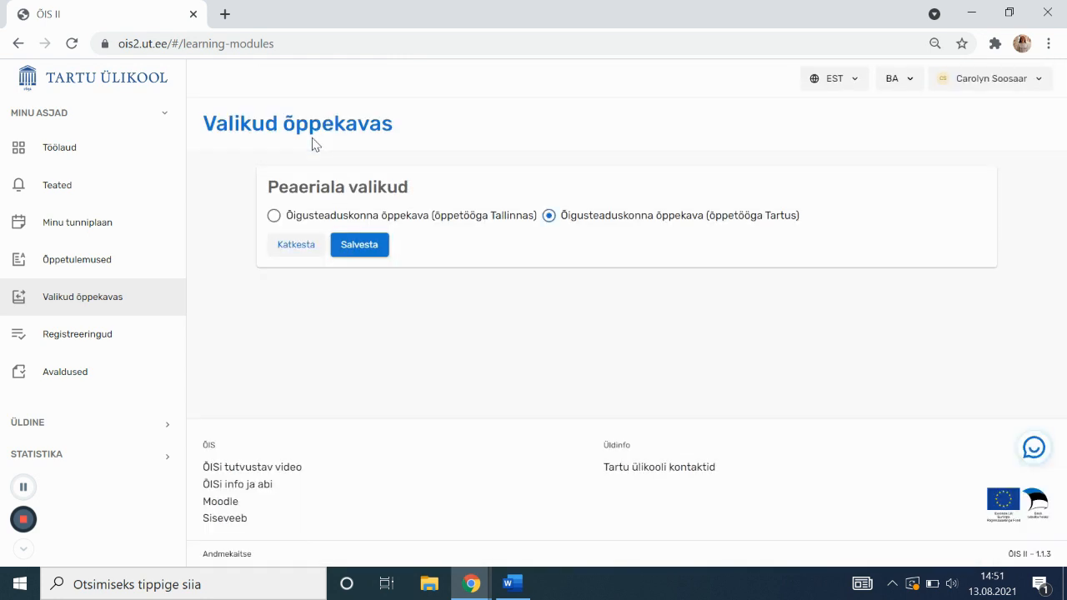
left_click(296, 220)
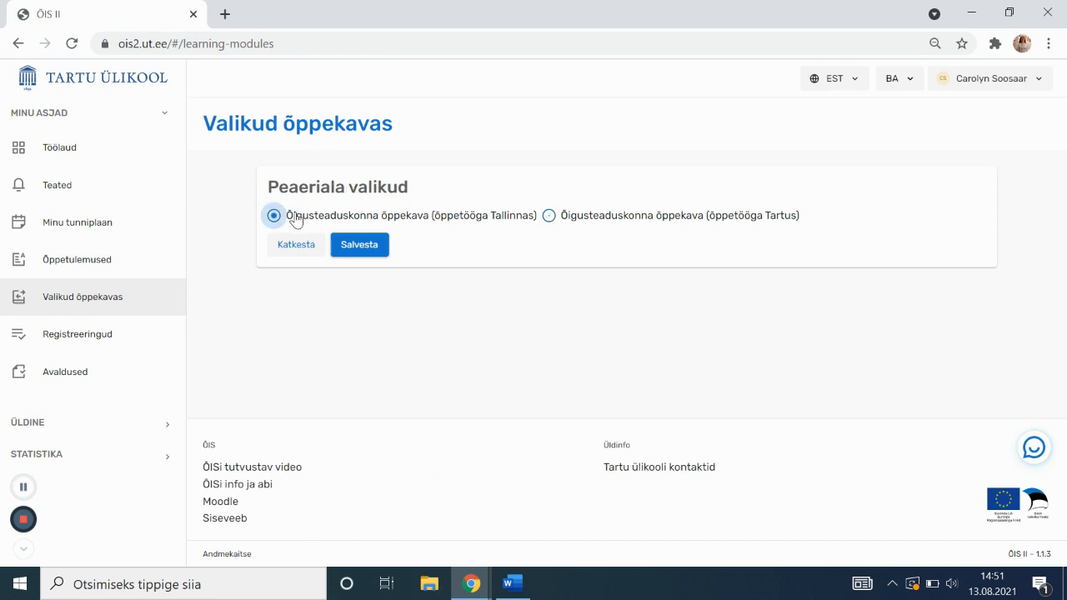
left_click(580, 221)
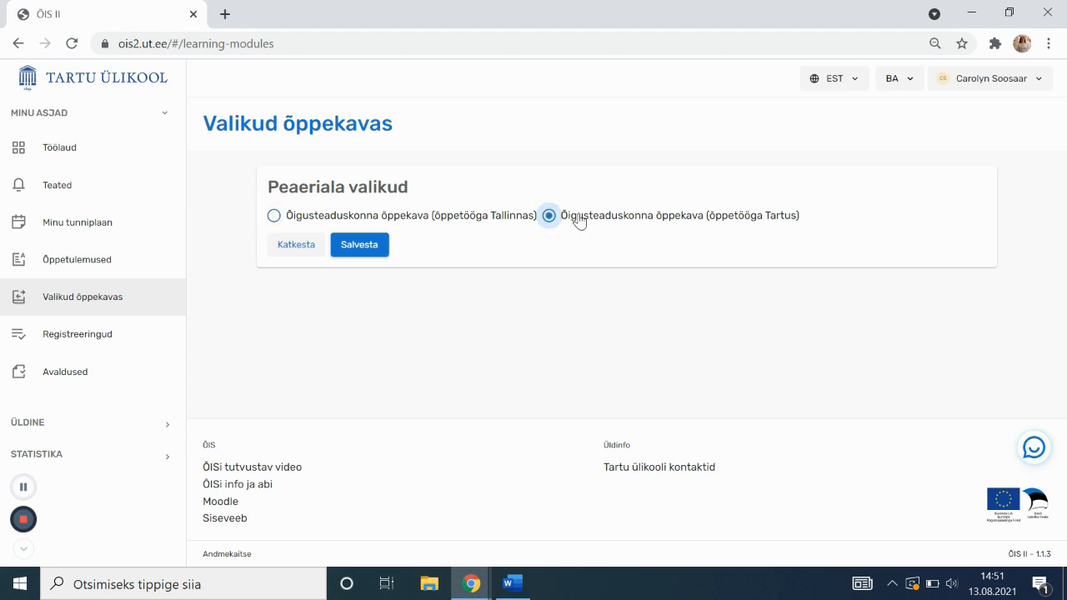
left_click(297, 245)
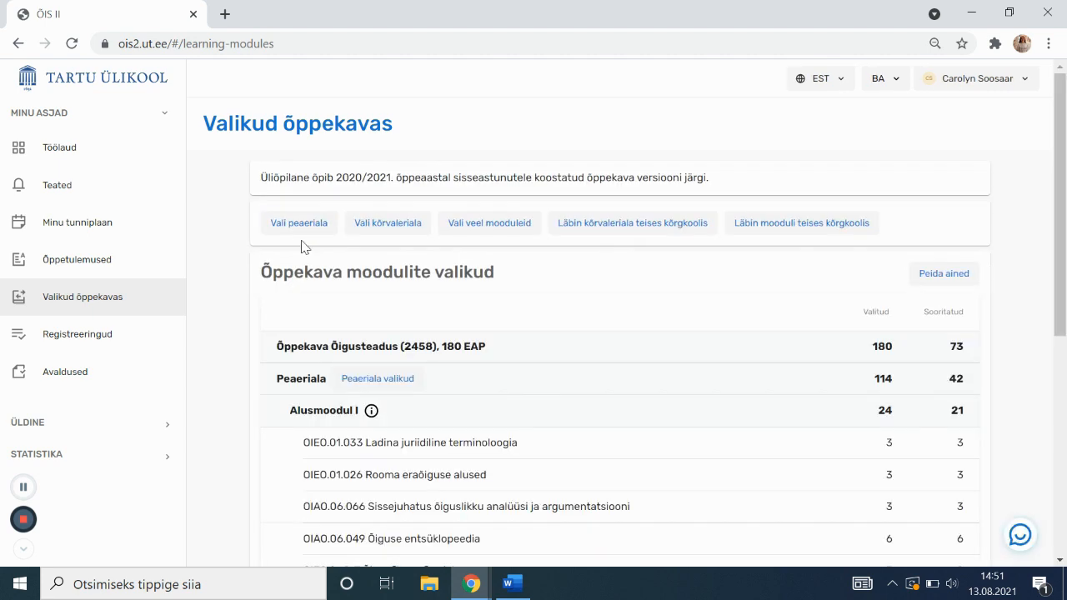
left_click(358, 223)
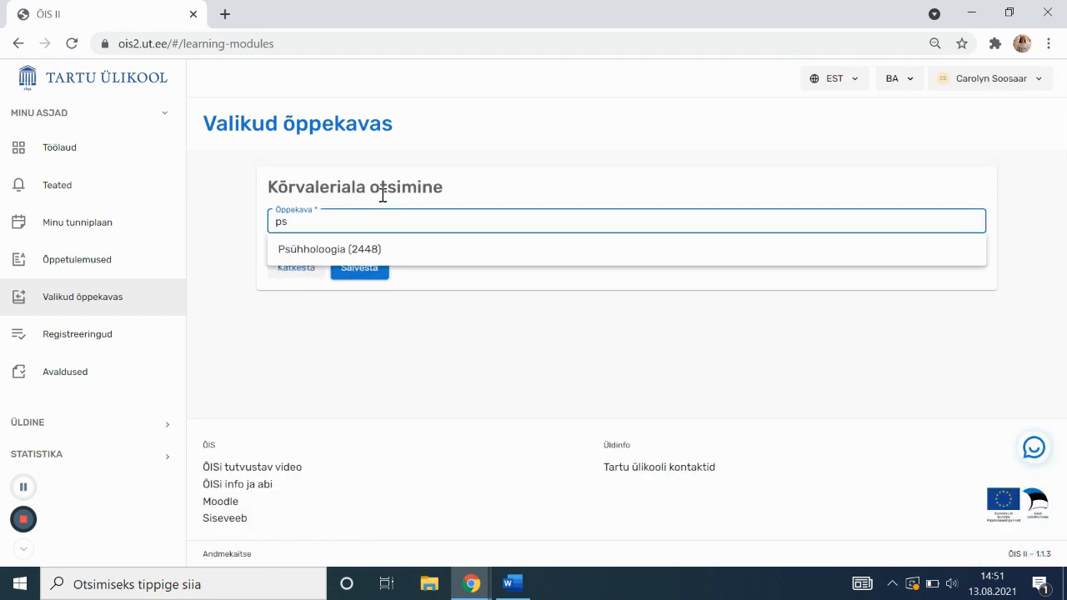
left_click(395, 244)
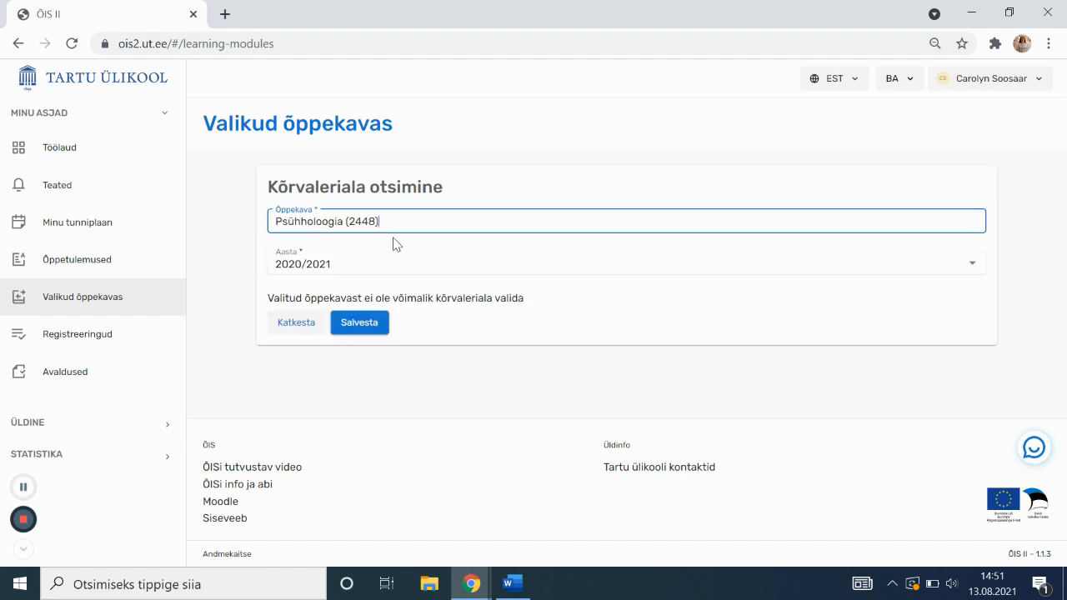
left_click(388, 265)
left_click(394, 233)
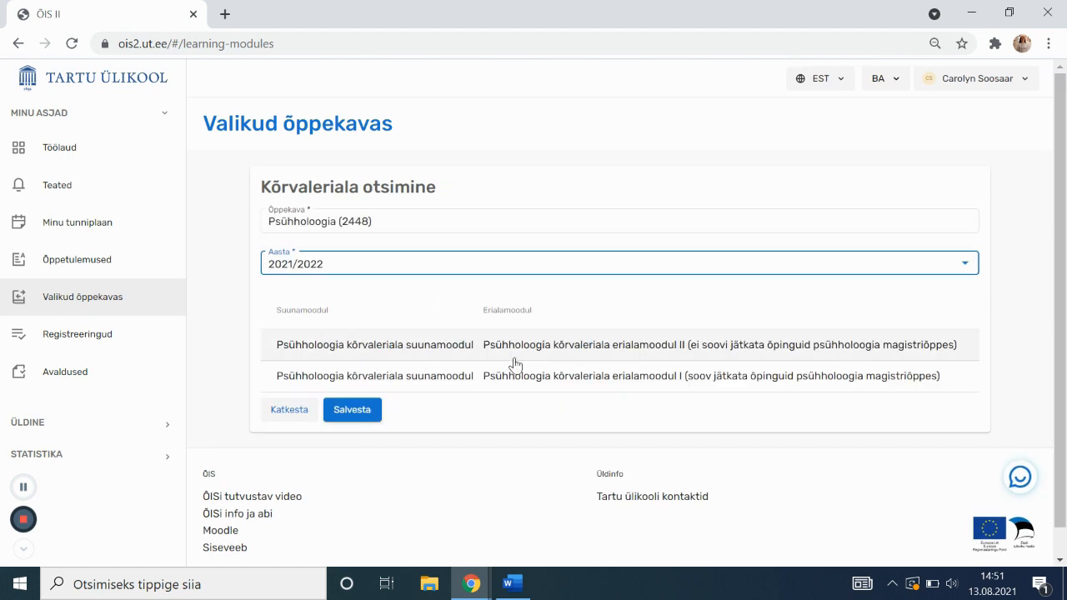
left_click(615, 395)
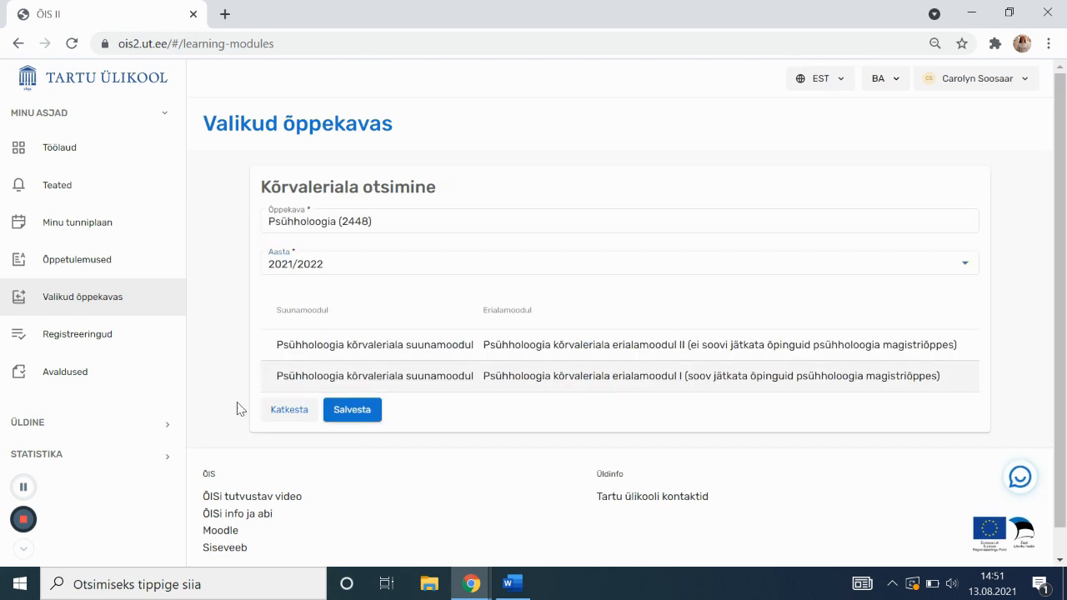
left_click(307, 411)
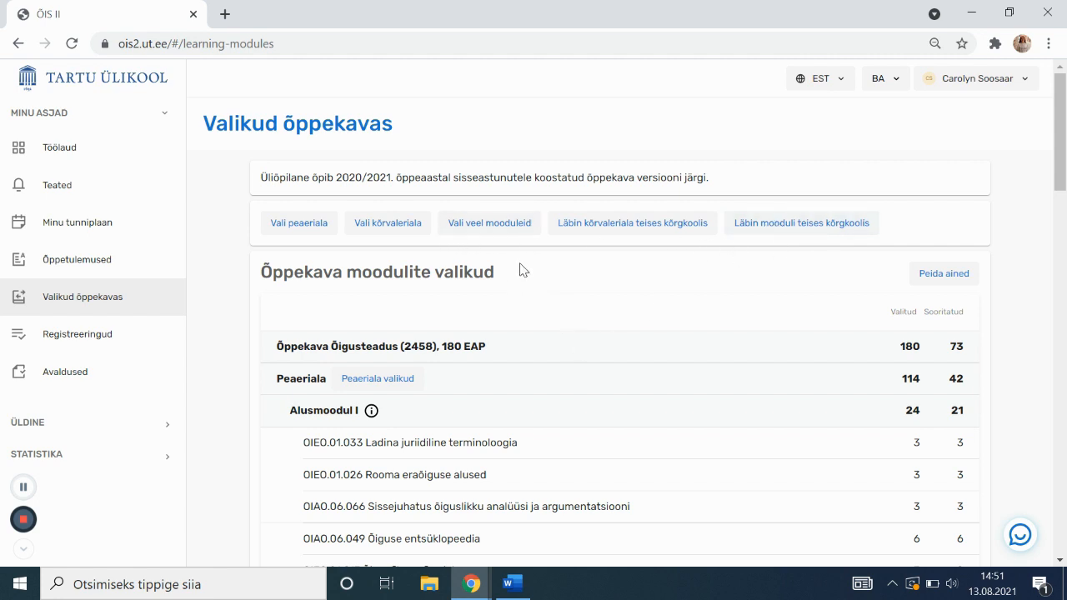
Scroll the module list to Peaeriala suurendamine: 60 credits chosen, 18 completed
scroll(522, 258, "down", 1)
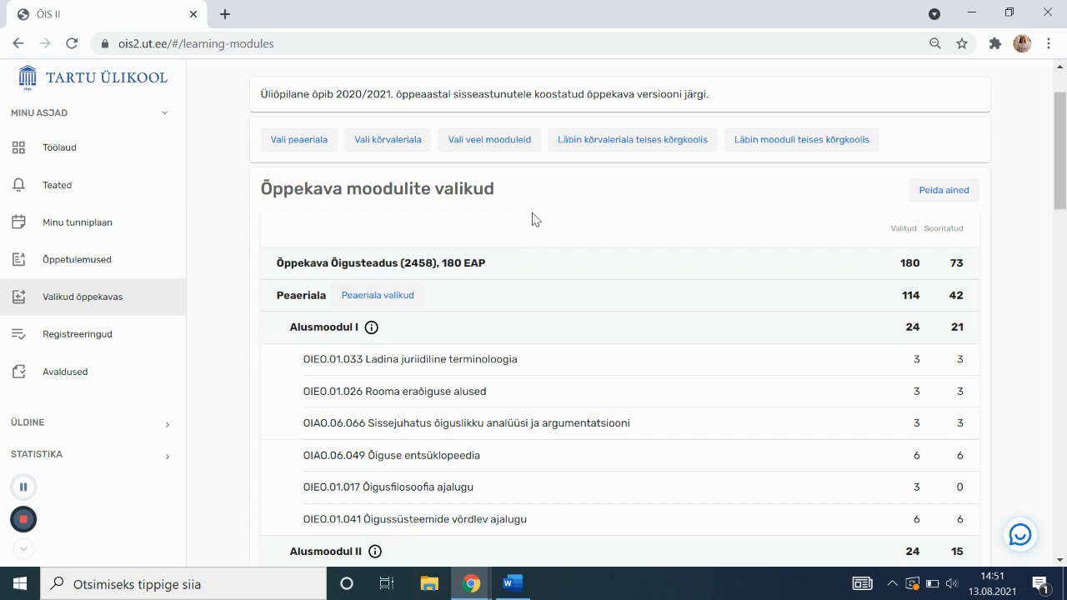
scroll(532, 218, "down", 1)
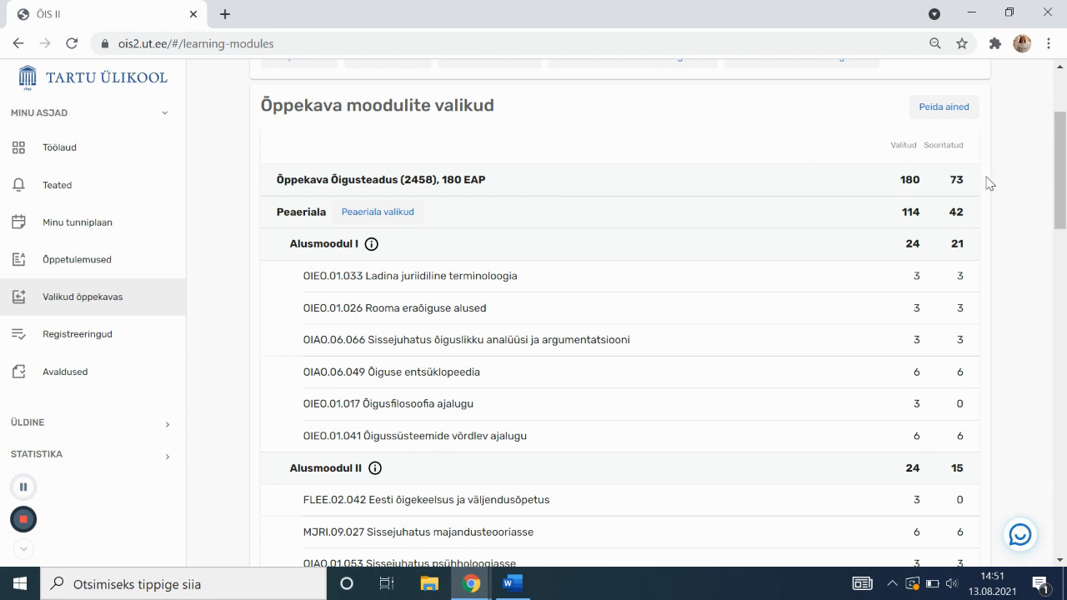
scroll(859, 227, "down", 1)
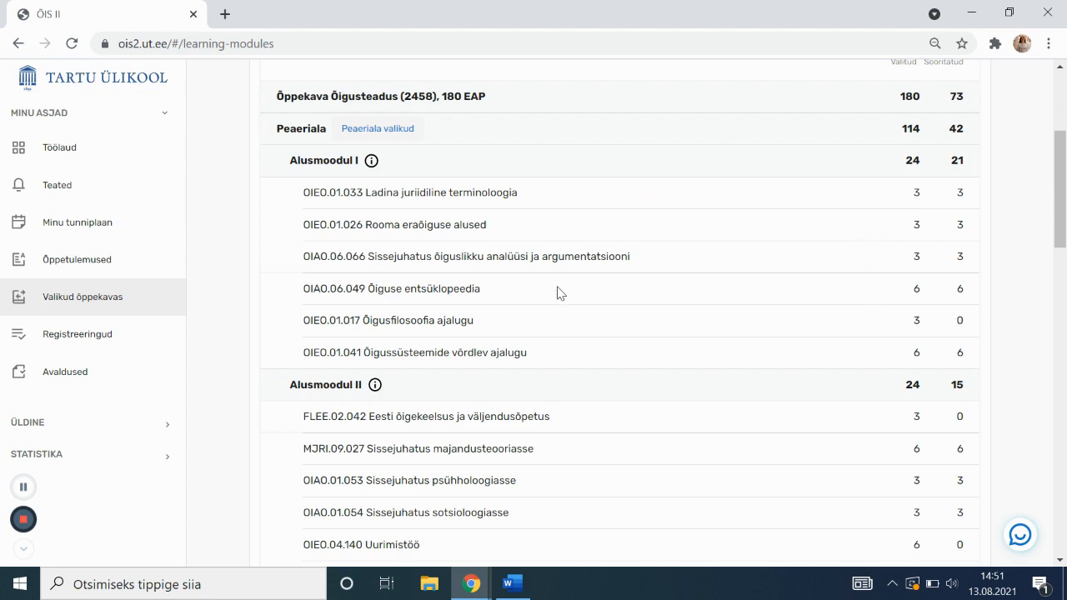
scroll(555, 294, "down", 3)
scroll(594, 287, "down", 5)
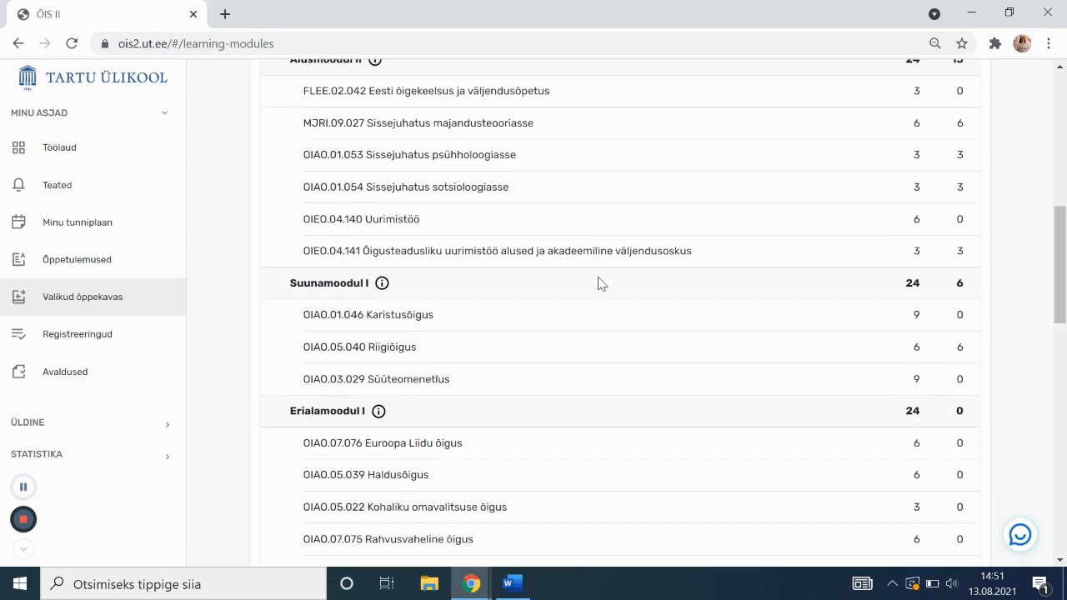
scroll(599, 284, "down", 1)
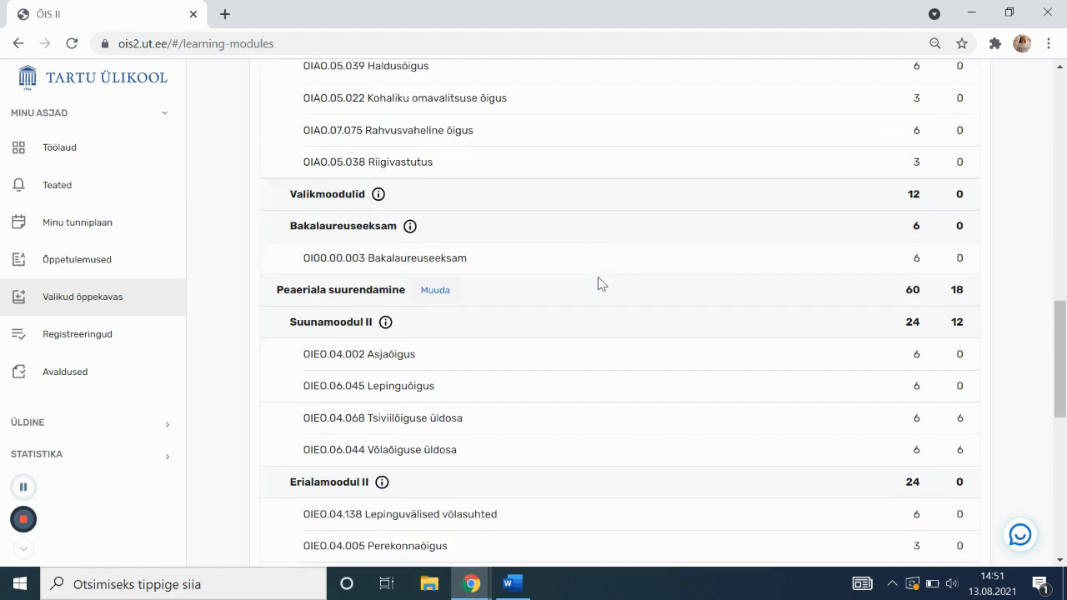
Edit the Peaeriala suurendamine choices, ticking then unticking MJCV.00.014 Ettevõtluse alused
left_click(436, 275)
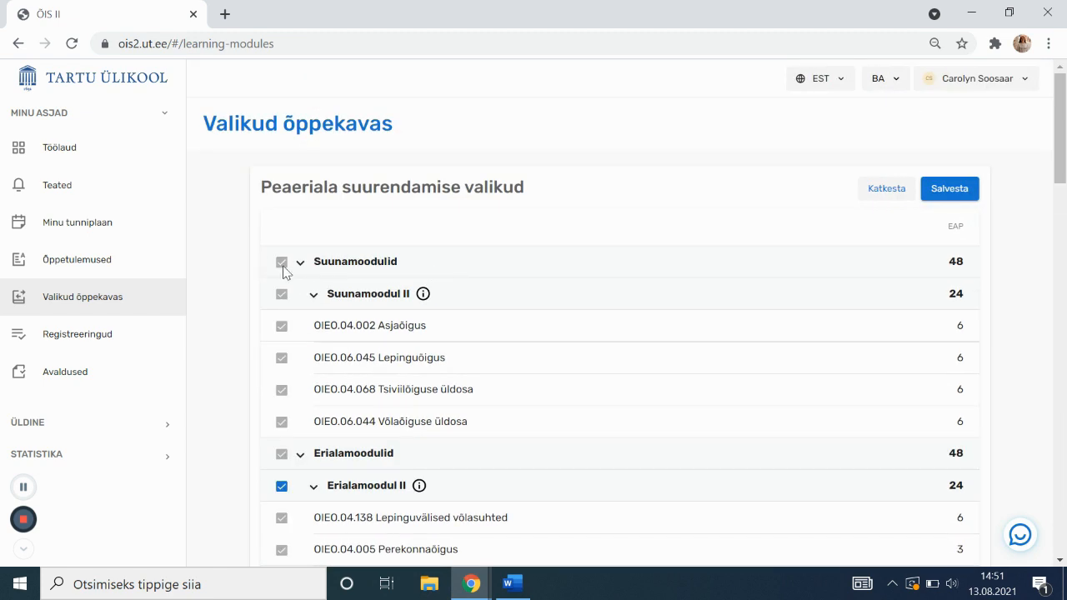
scroll(284, 278, "down", 1)
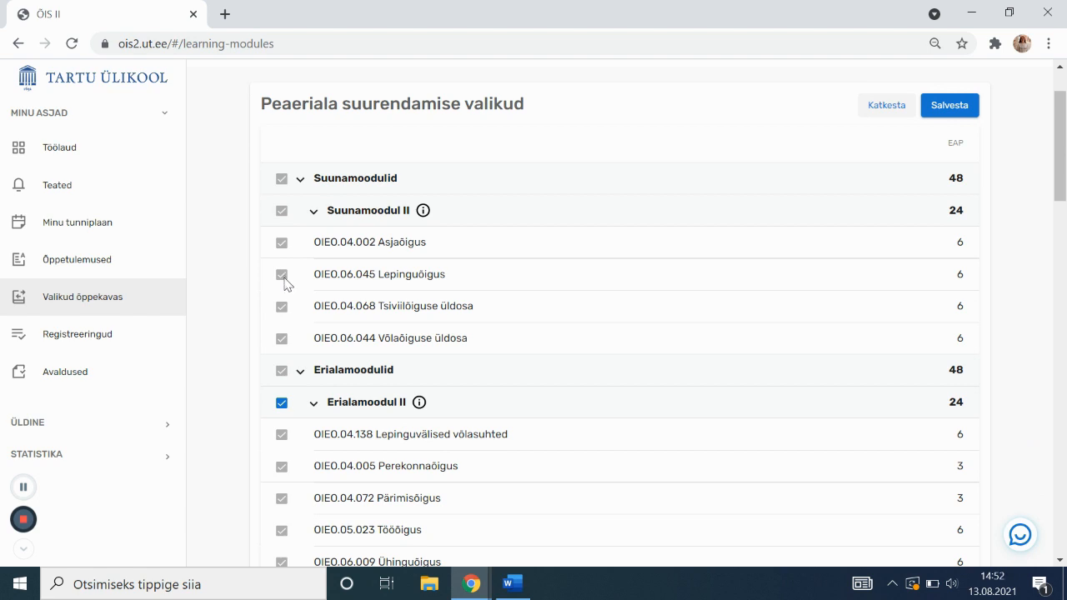
scroll(285, 282, "down", 1)
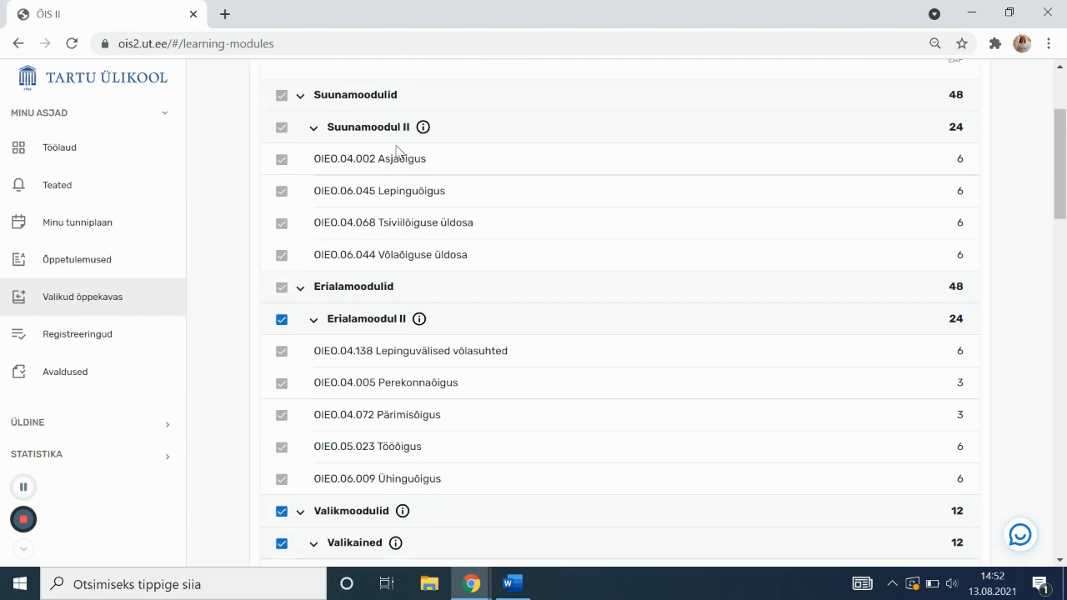
scroll(364, 248, "down", 3)
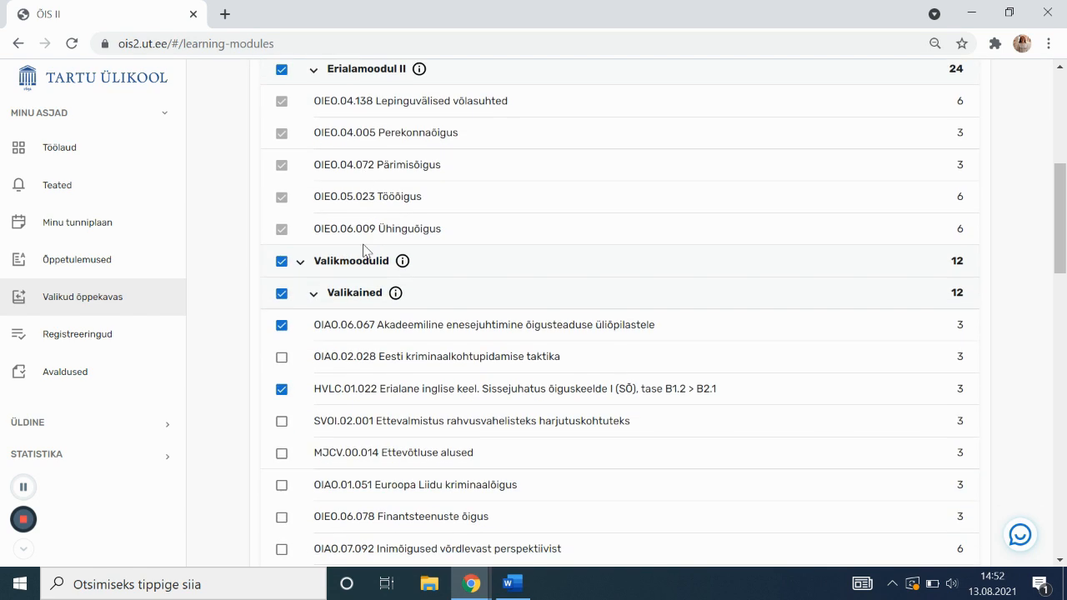
scroll(351, 310, "down", 1)
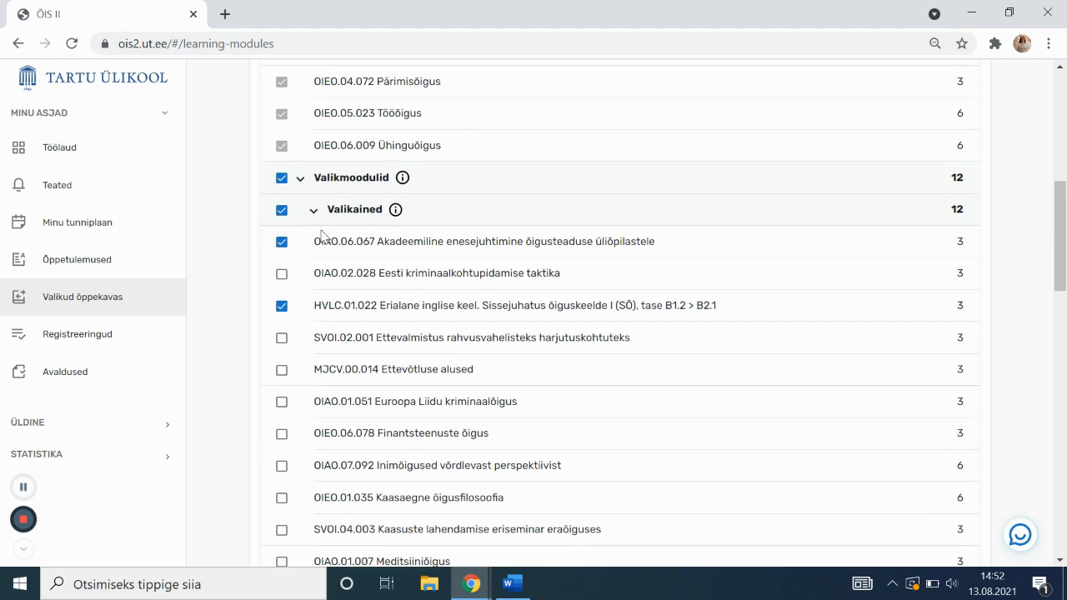
scroll(287, 360, "down", 1)
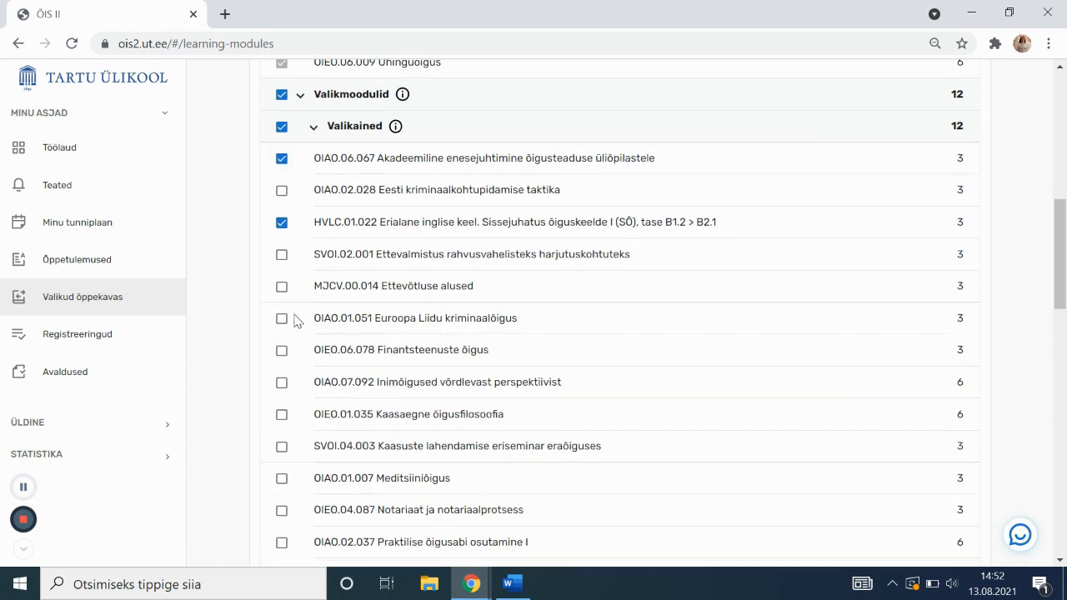
left_click(282, 287)
left_click(282, 287)
Cancel the module-choice edits with Katkesta, leaving Õigusteadus at 222 credits chosen
scroll(283, 304, "down", 3)
scroll(296, 331, "down", 6)
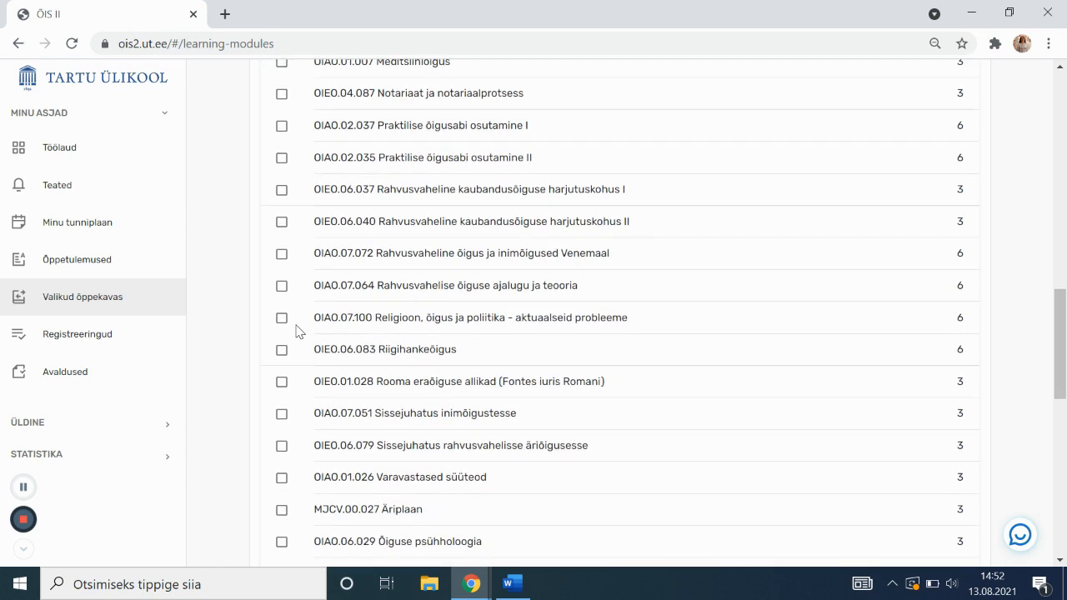
scroll(296, 332, "down", 1)
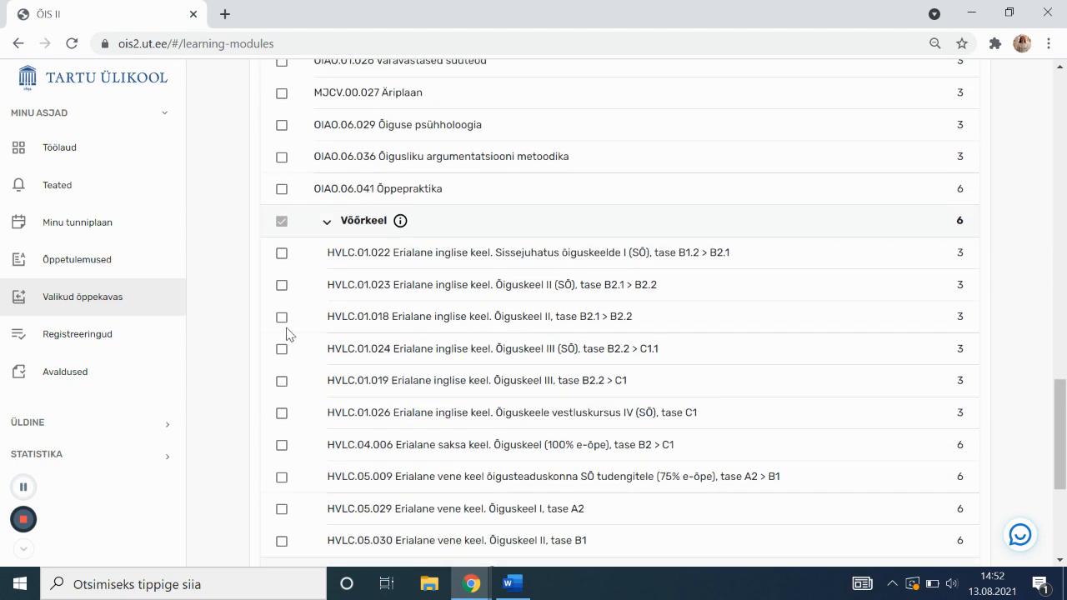
scroll(281, 350, "down", 1)
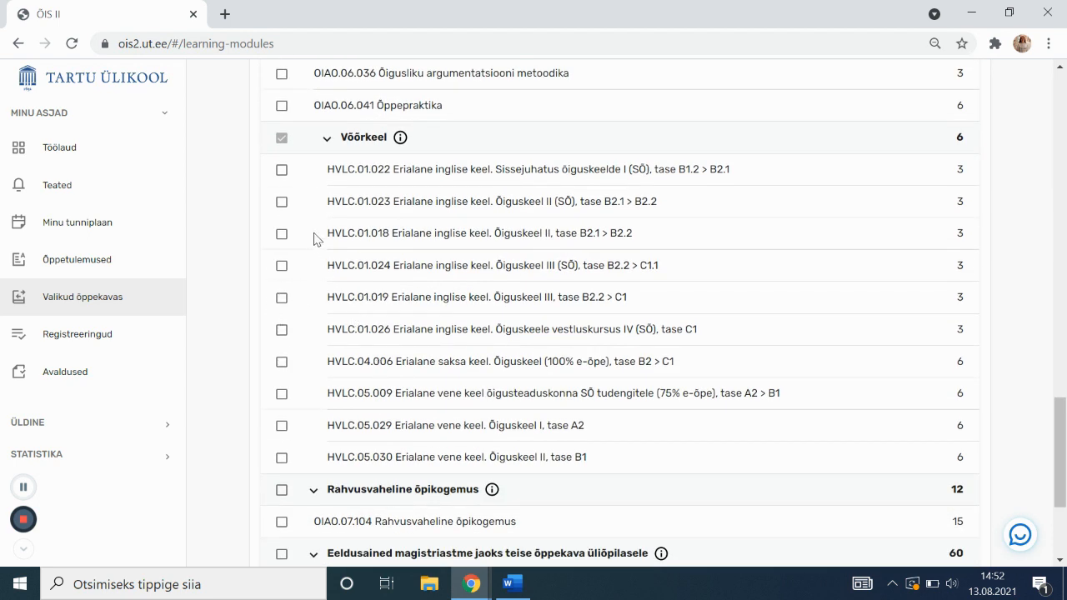
scroll(342, 233, "down", 1)
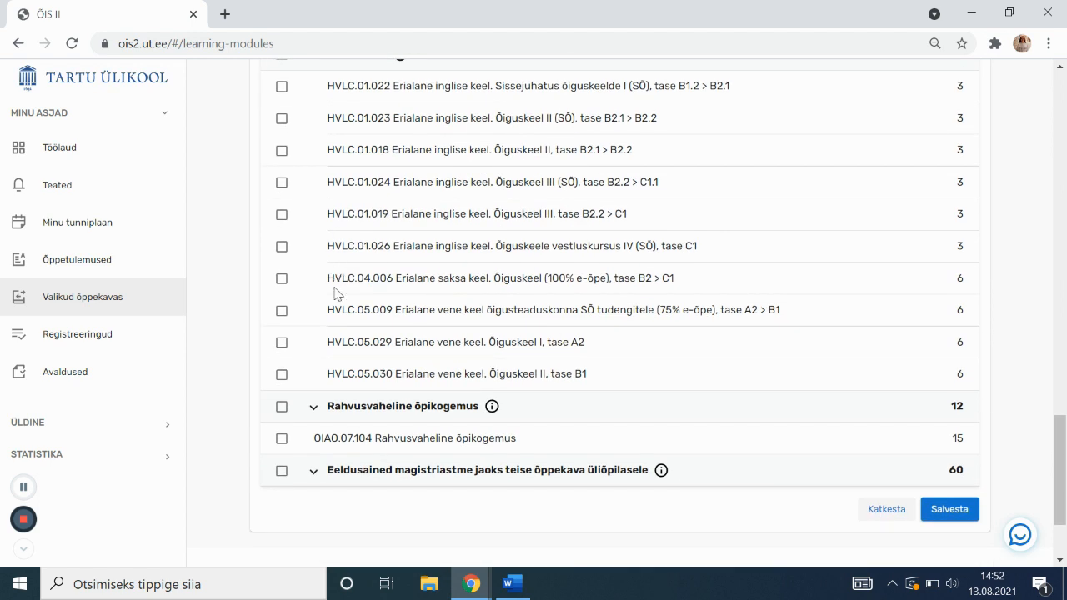
scroll(337, 284, "down", 1)
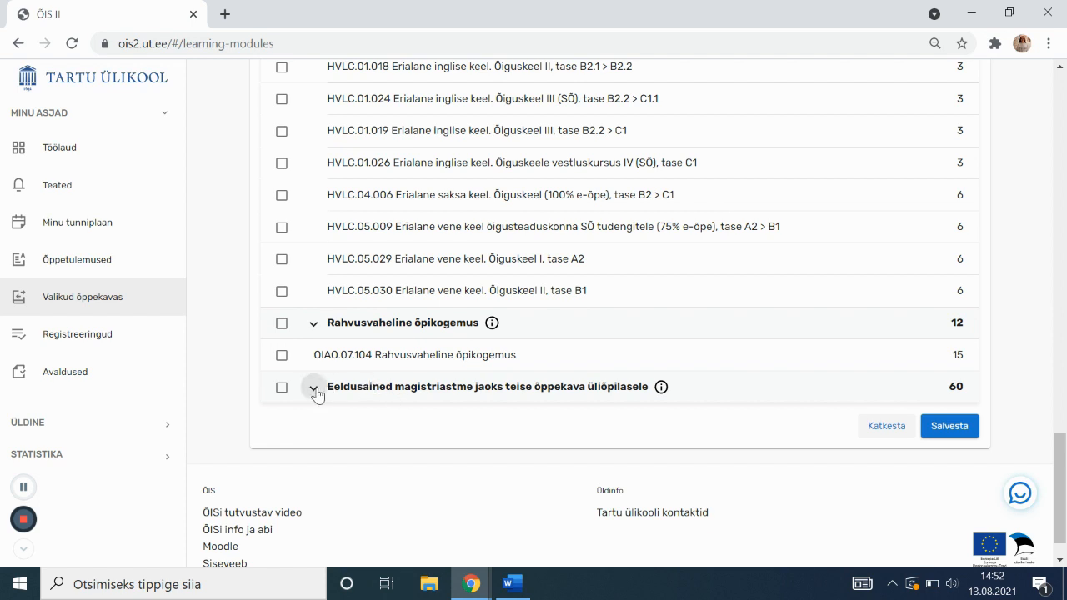
left_click(895, 436)
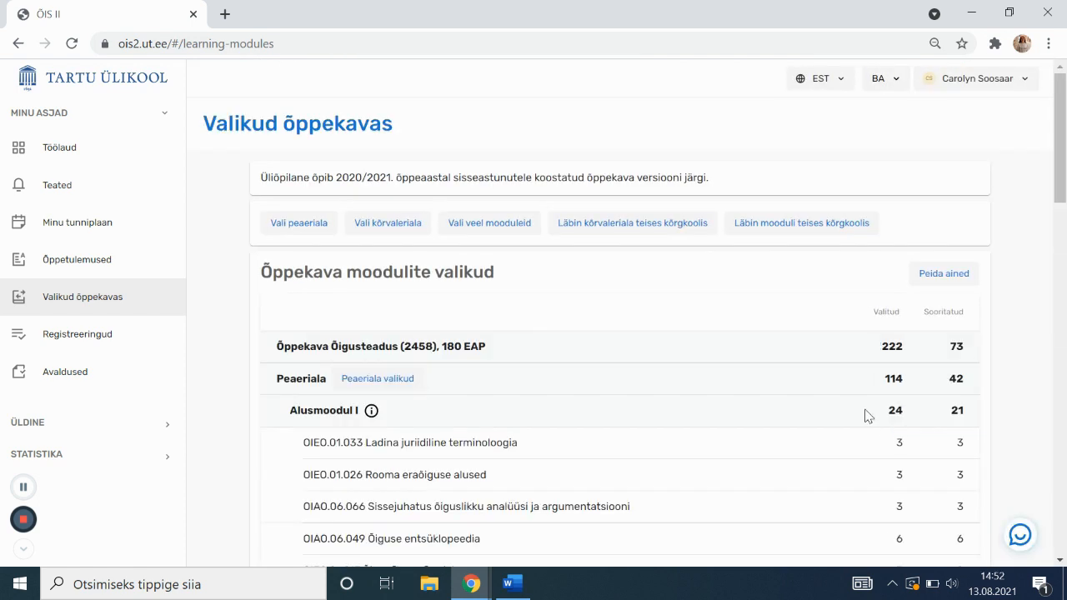
scroll(526, 348, "down", 1)
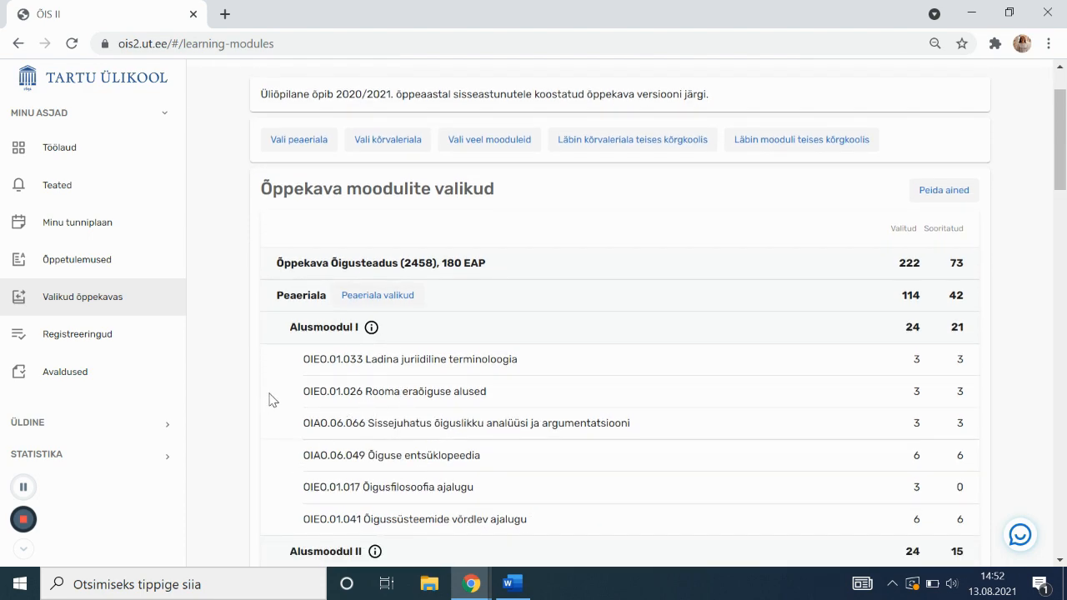
scroll(345, 364, "down", 10)
scroll(355, 359, "down", 8)
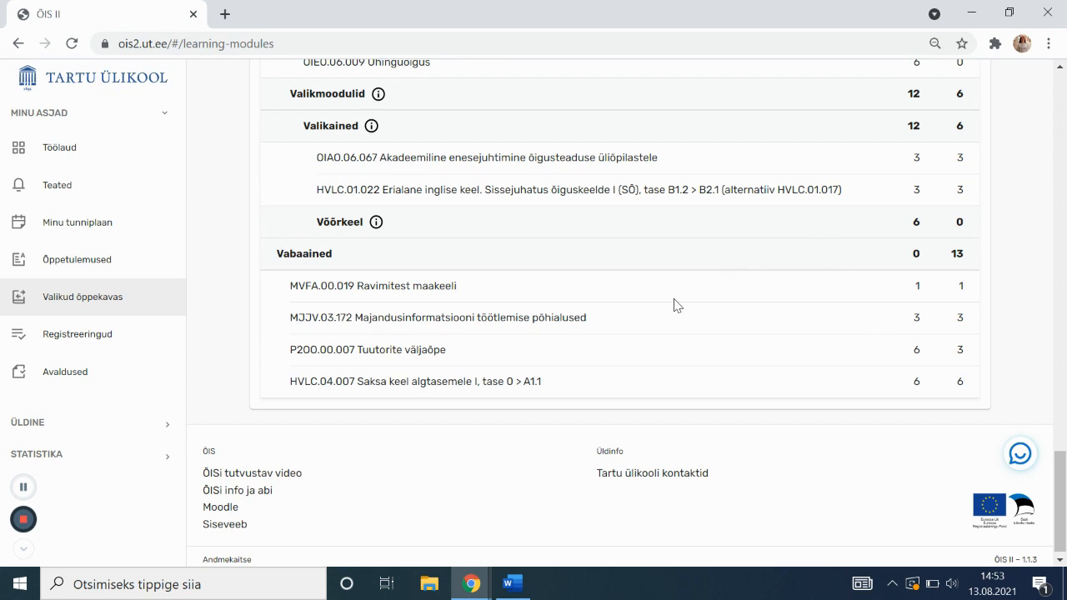
Open the Registreeringud page for the 2021/22 autumn course registrations
left_click(140, 347)
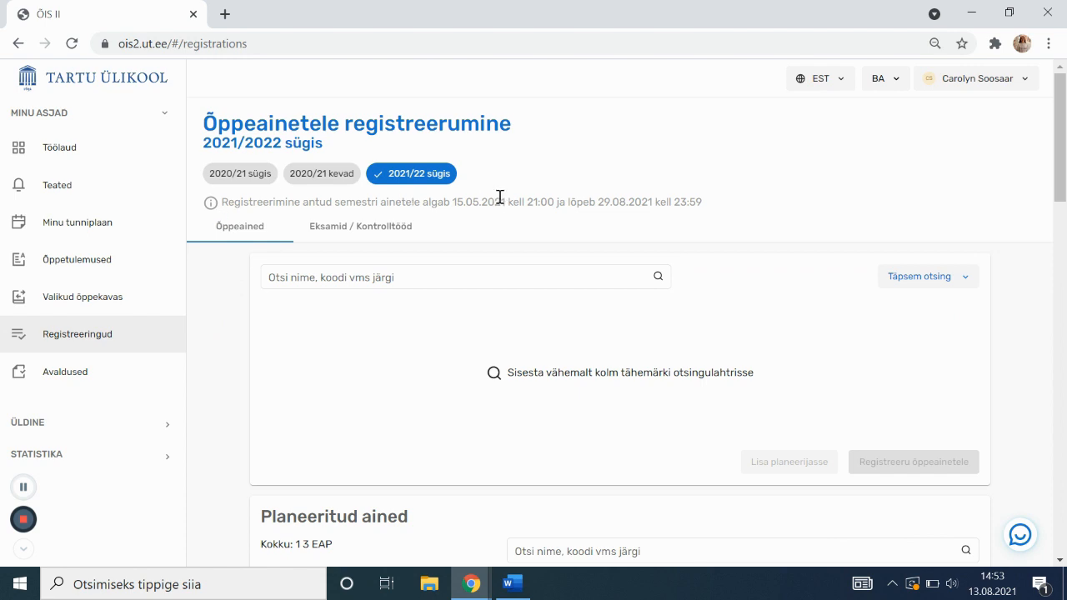
scroll(500, 197, "down", 1)
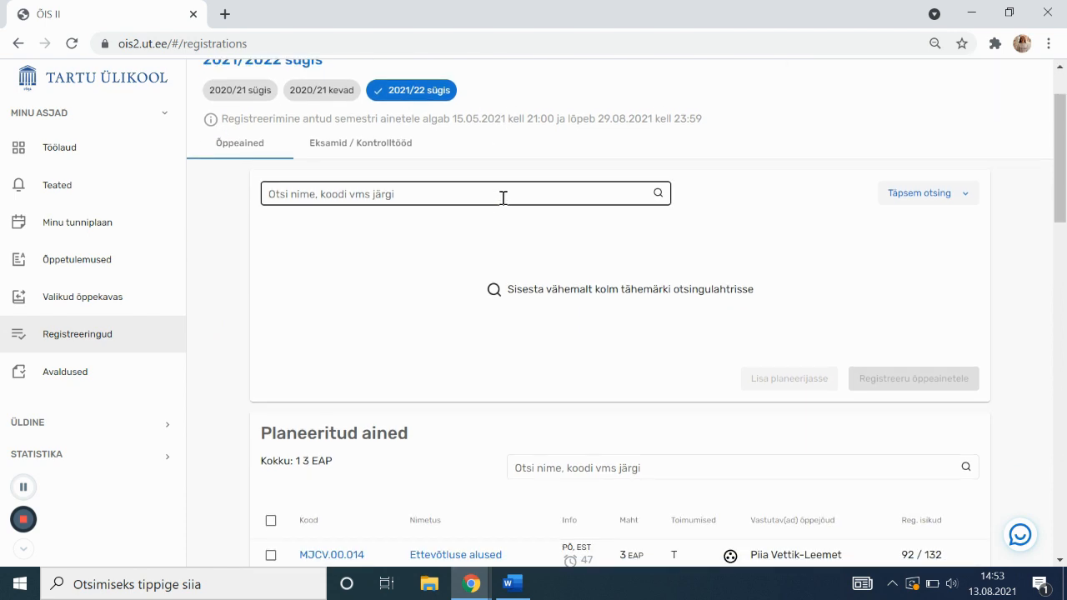
scroll(517, 189, "up", 1)
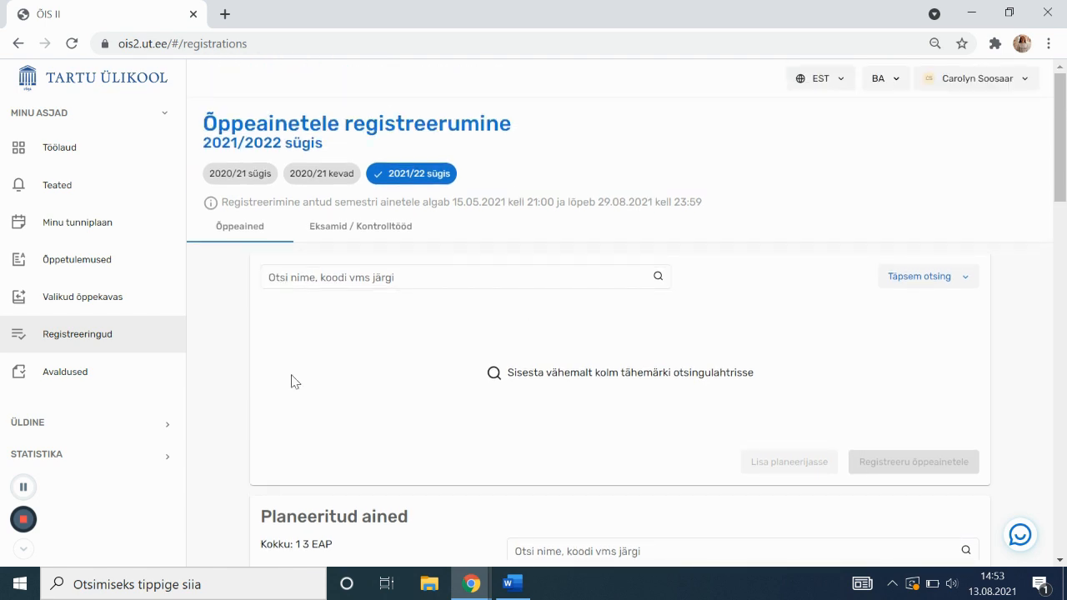
left_click(24, 487)
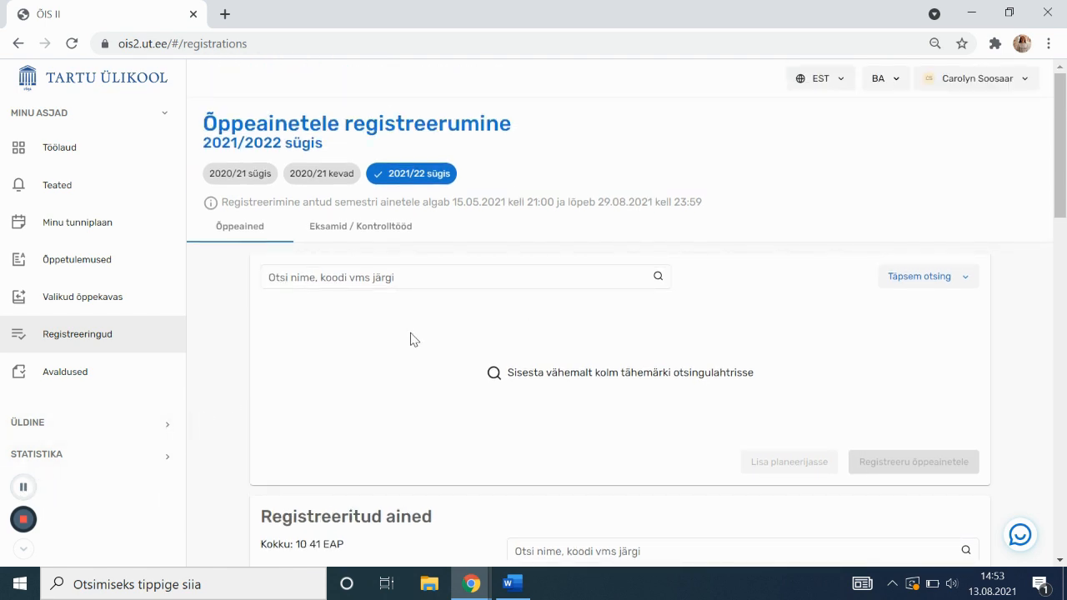
Search courses for MJCV.00.014, then replace the search text with 'ettevõtluse'
left_click(456, 281)
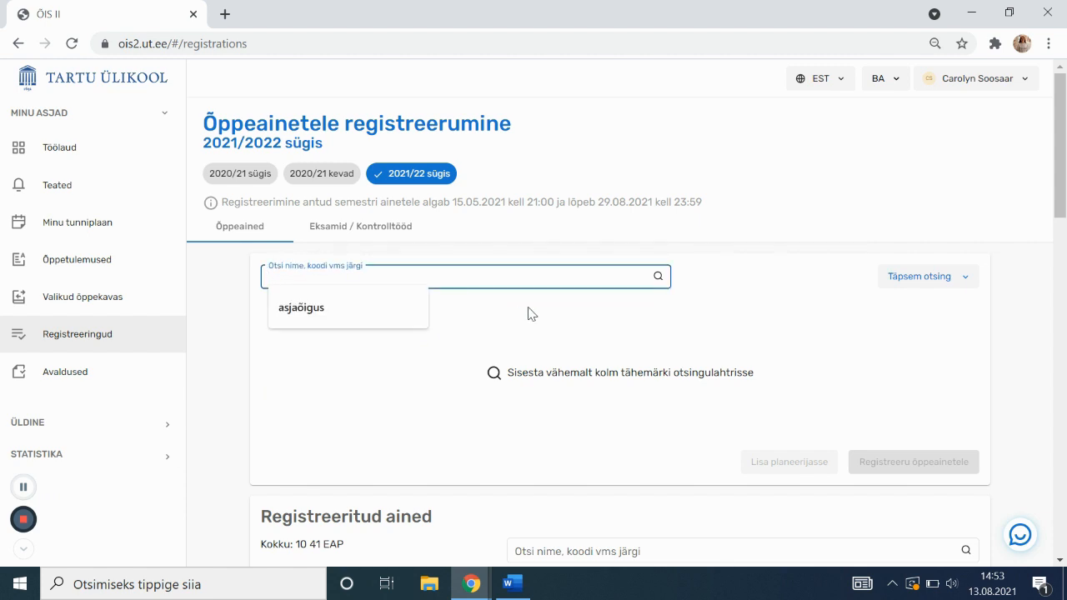
type("MJCV.00.014")
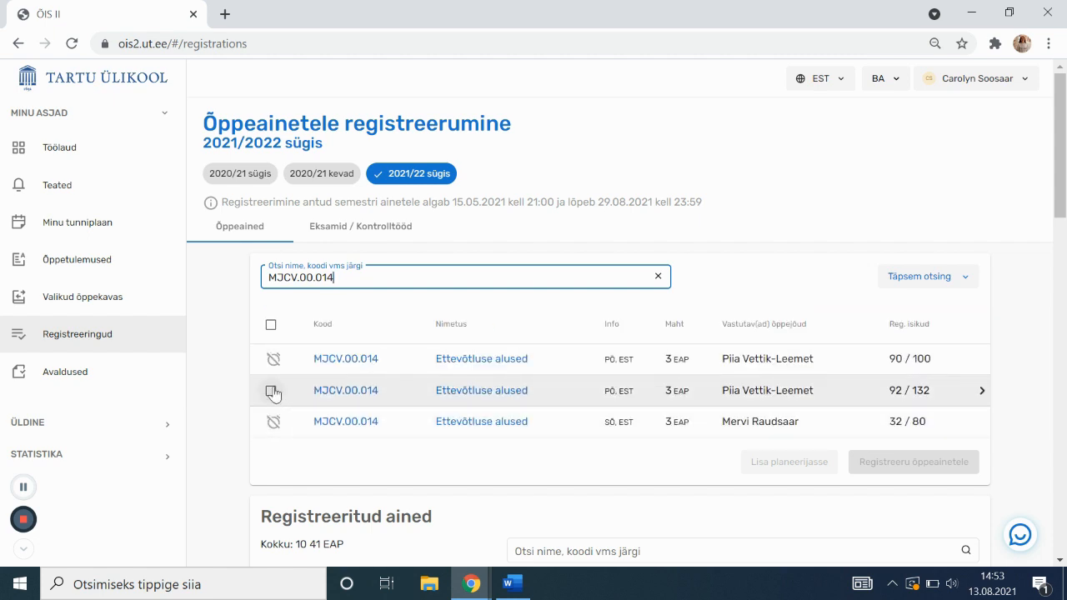
left_click_drag(436, 274, 198, 275)
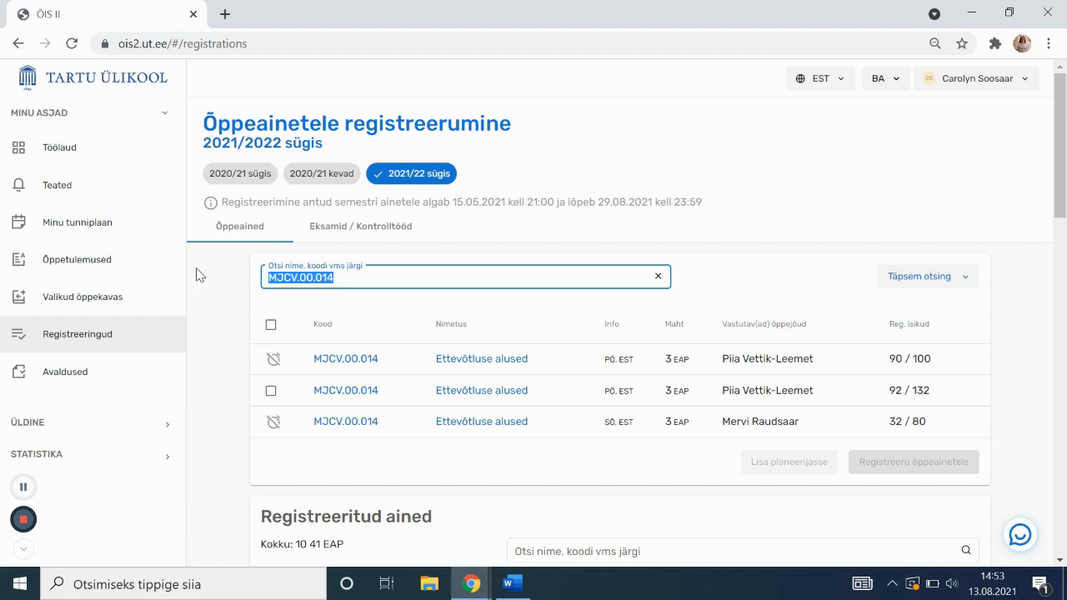
type("w")
type("ettevõtluse")
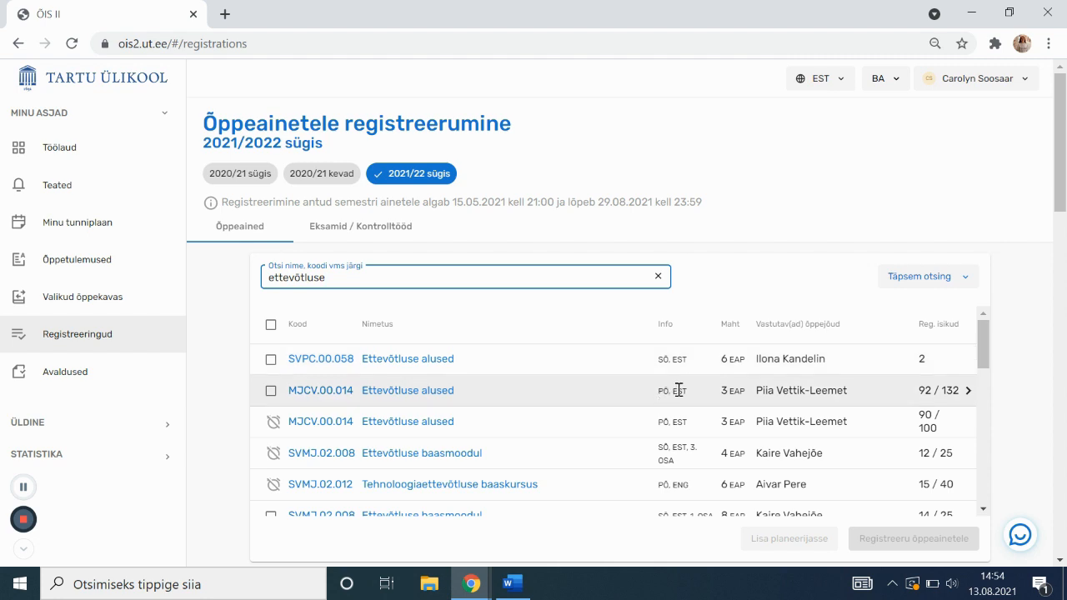
Add Ettevõtluse alused (MJCV.00.014, 92/132 places) to the planner and check Planeeritud ained
scroll(667, 454, "down", 1)
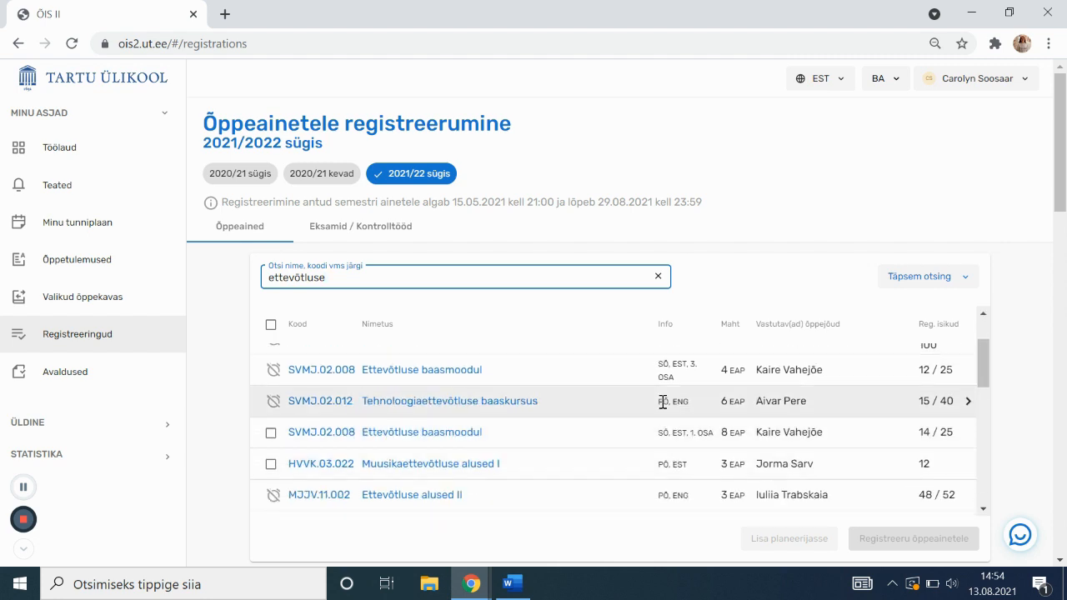
scroll(674, 425, "up", 1)
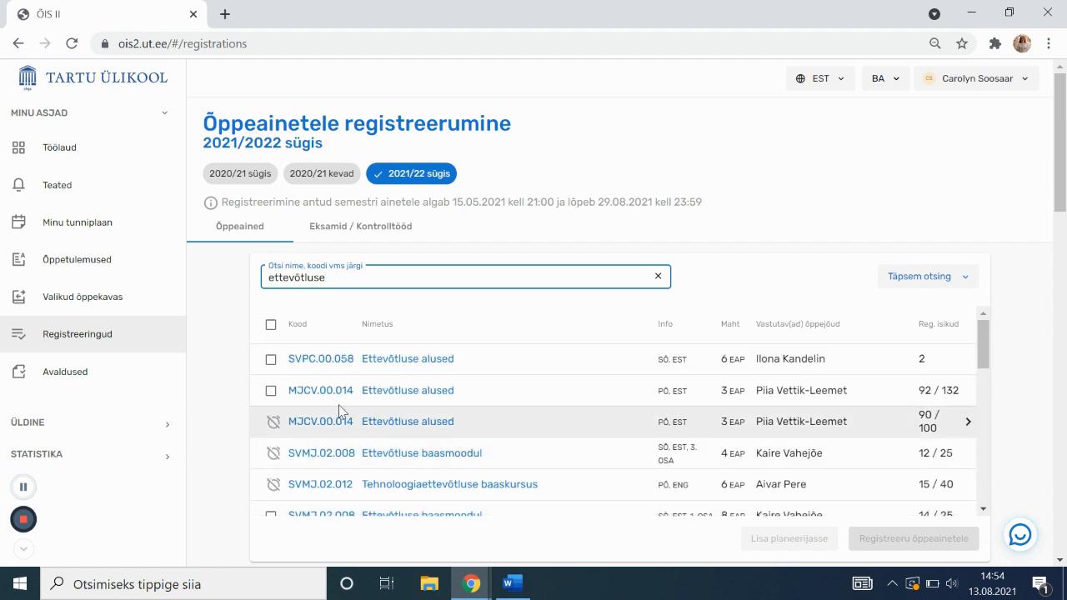
left_click(271, 390)
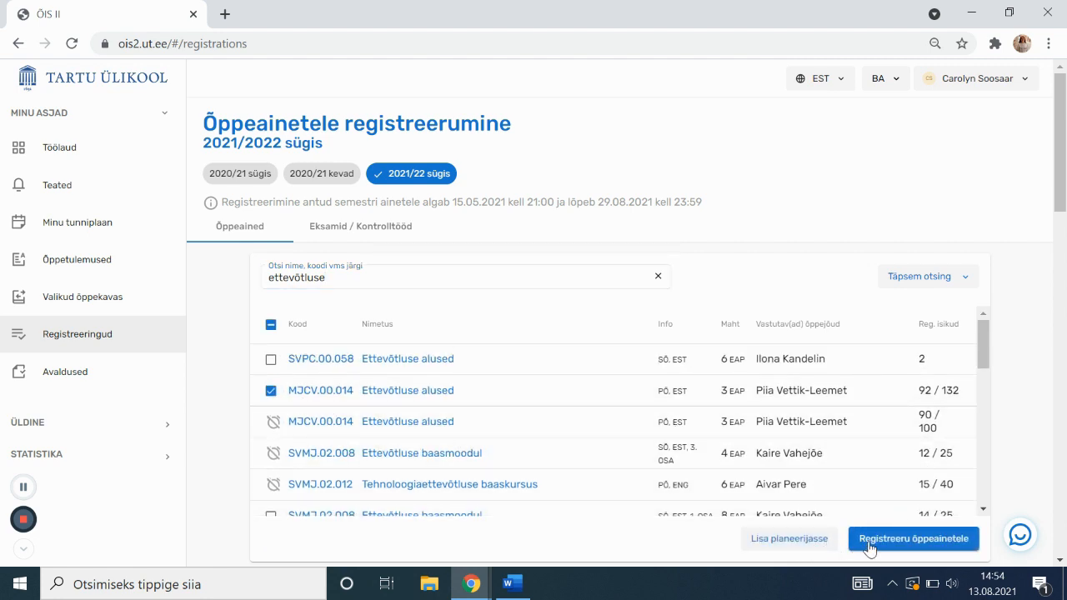
left_click(799, 538)
scroll(454, 438, "down", 2)
scroll(450, 448, "down", 2)
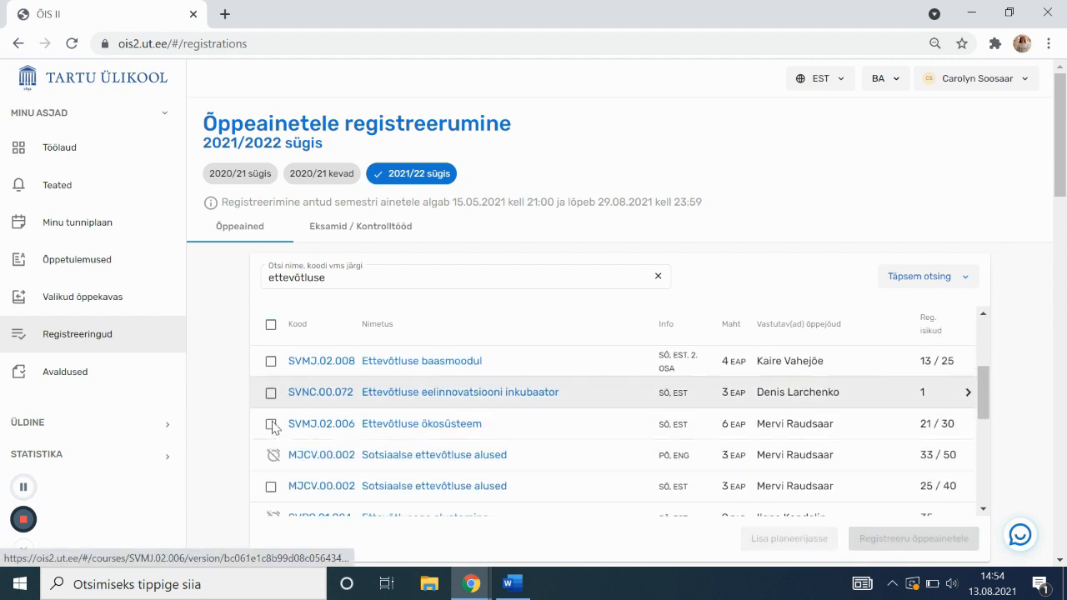
scroll(231, 425, "down", 3)
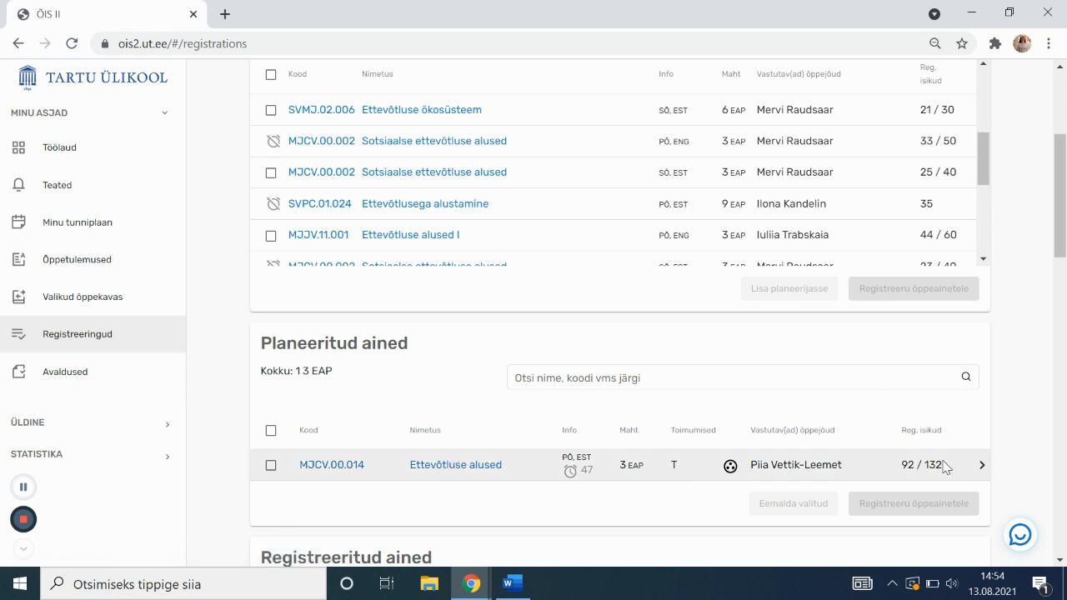
left_click(729, 467)
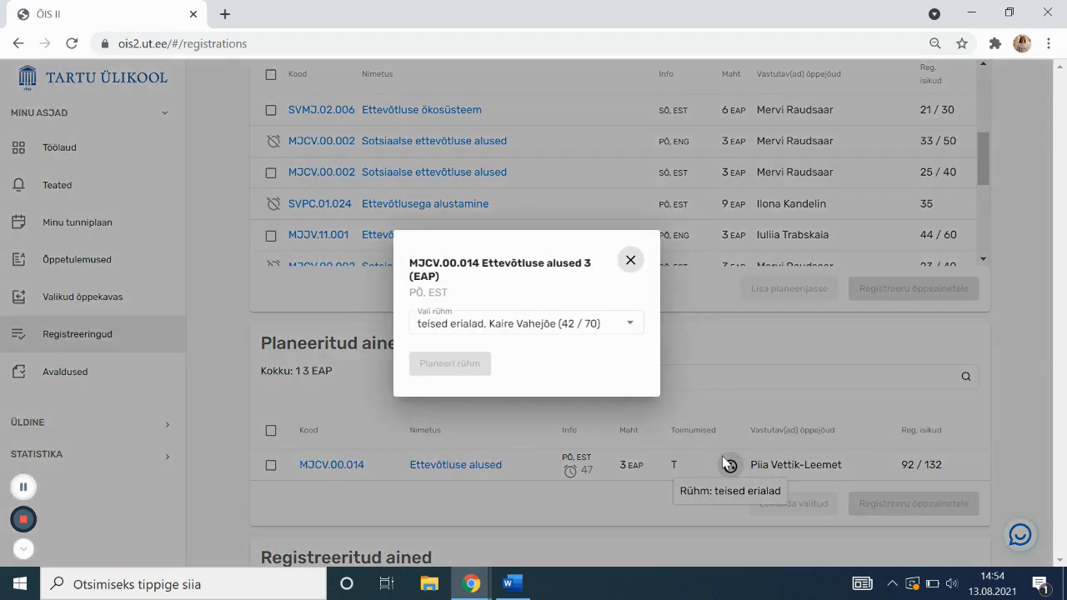
left_click(603, 332)
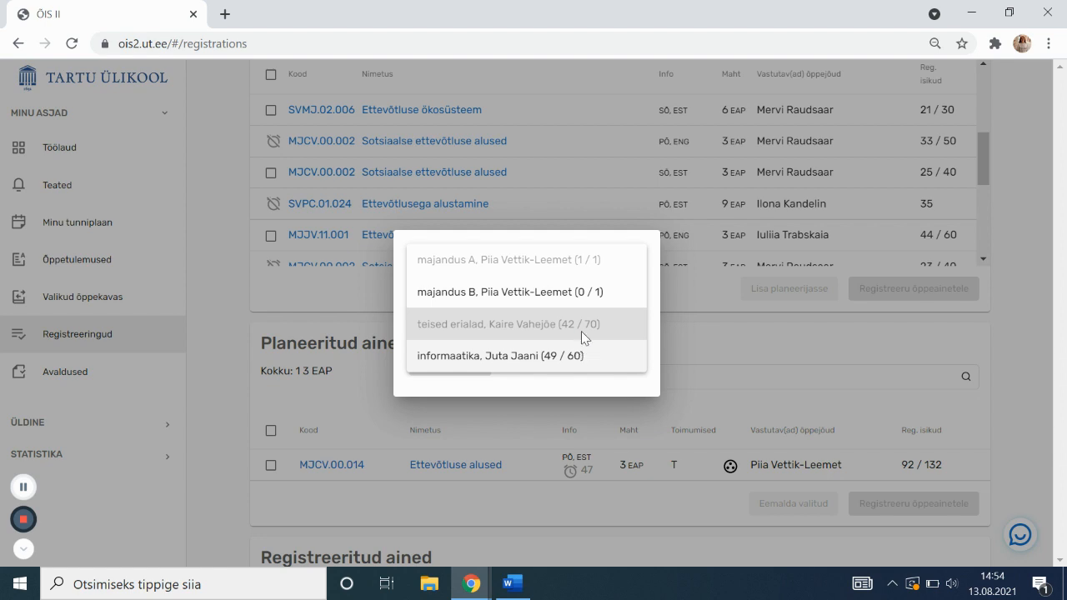
left_click(587, 358)
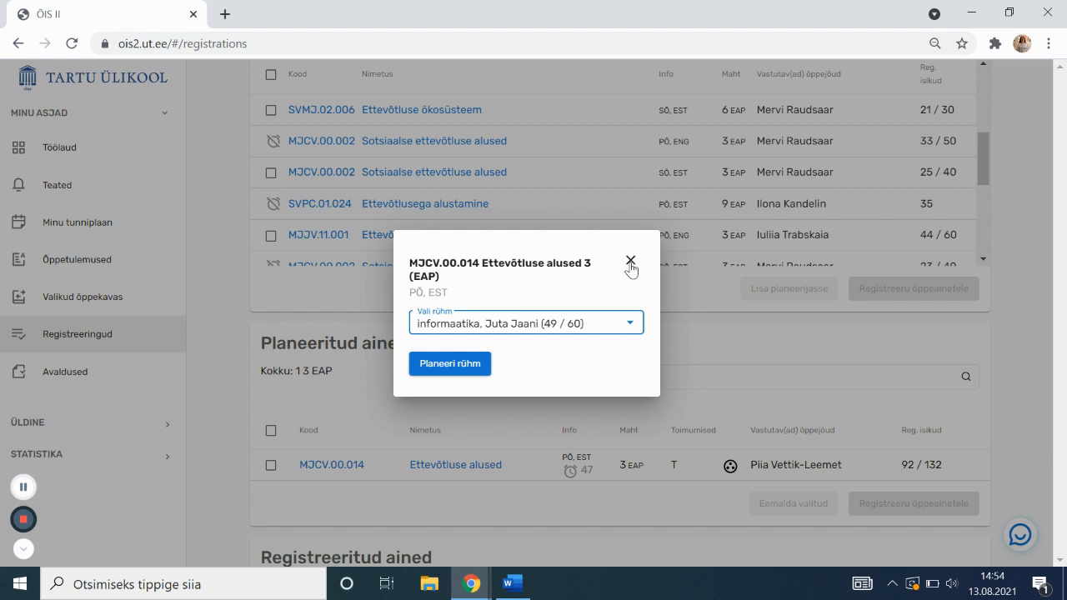
left_click(622, 319)
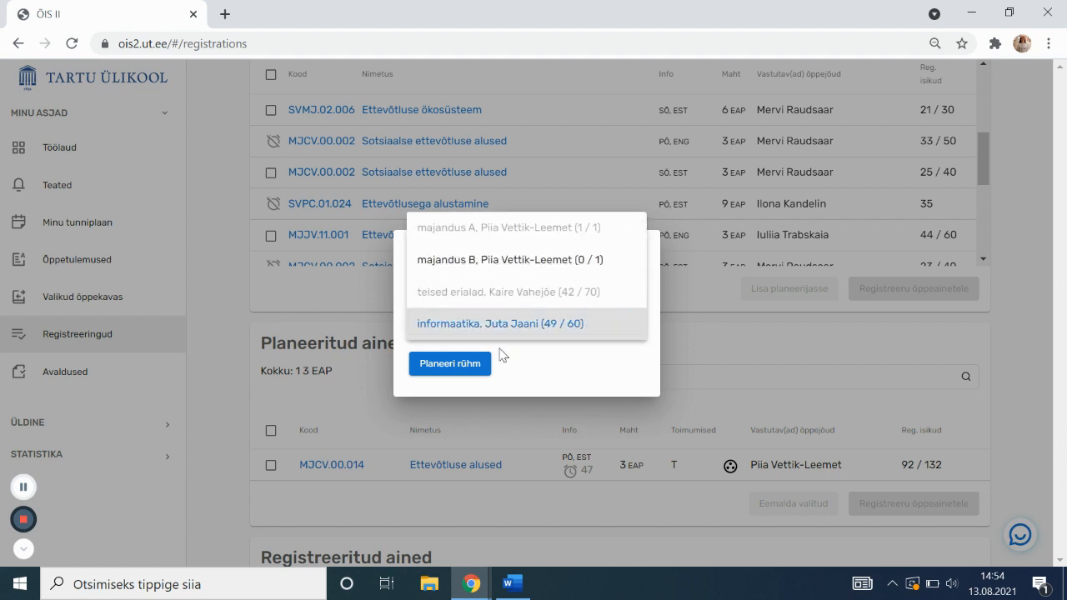
left_click(469, 362)
left_click(467, 367)
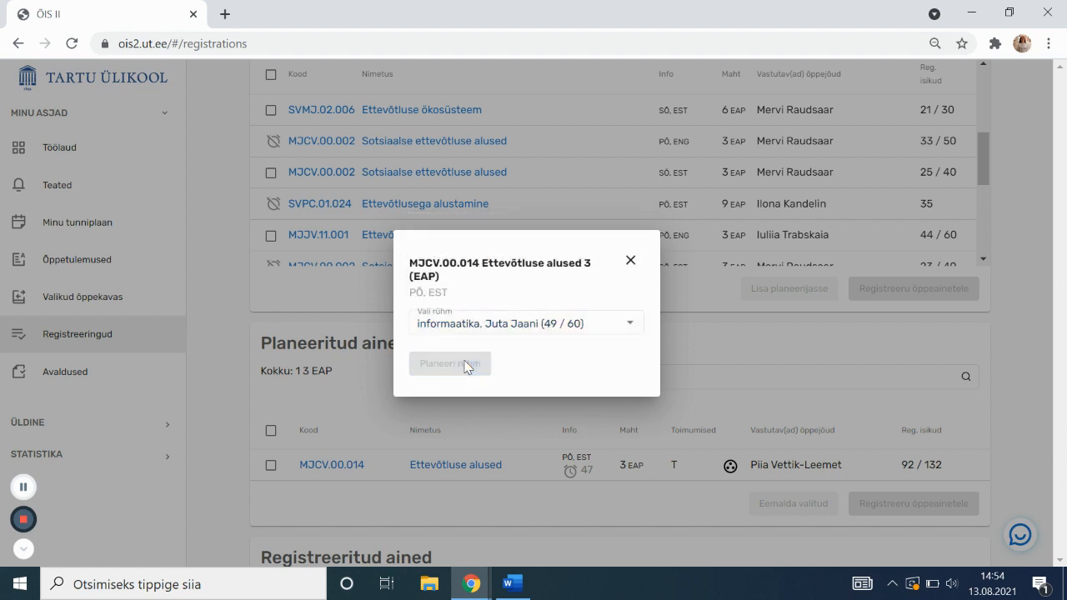
left_click(731, 465)
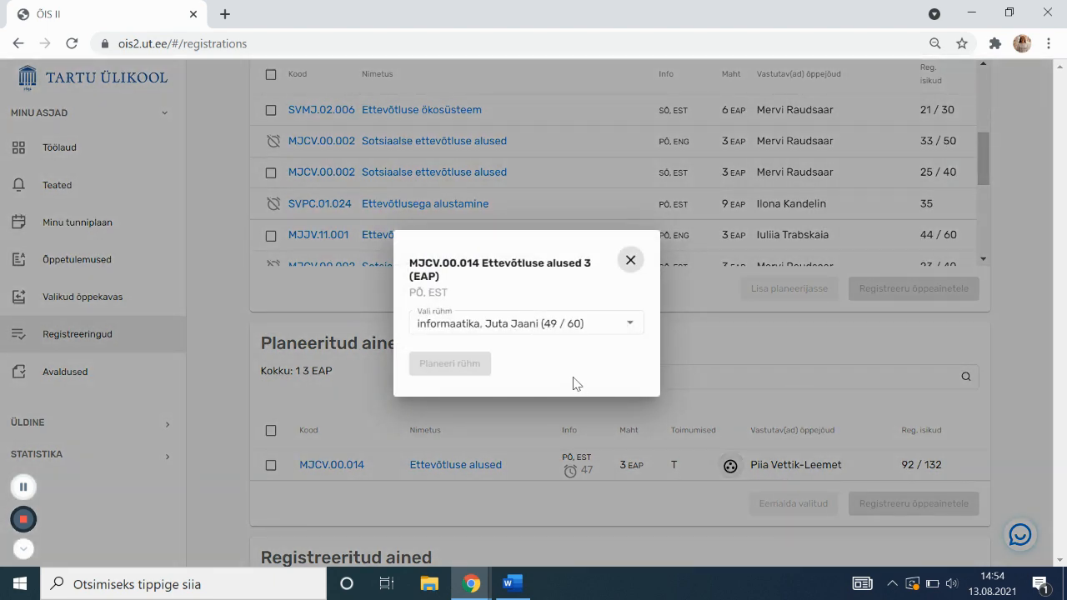
left_click(567, 328)
left_click(562, 291)
left_click(442, 363)
mouse_move(730, 467)
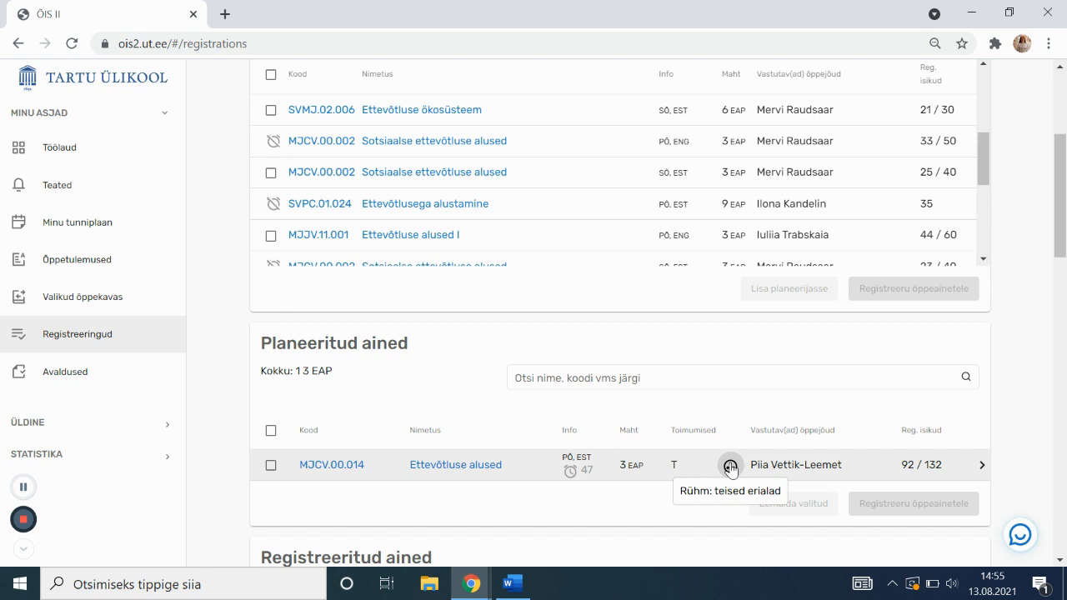
Advance the autumn 2021 planner two weeks to week 3, 13.09–19.09
scroll(687, 429, "down", 1)
mouse_move(729, 383)
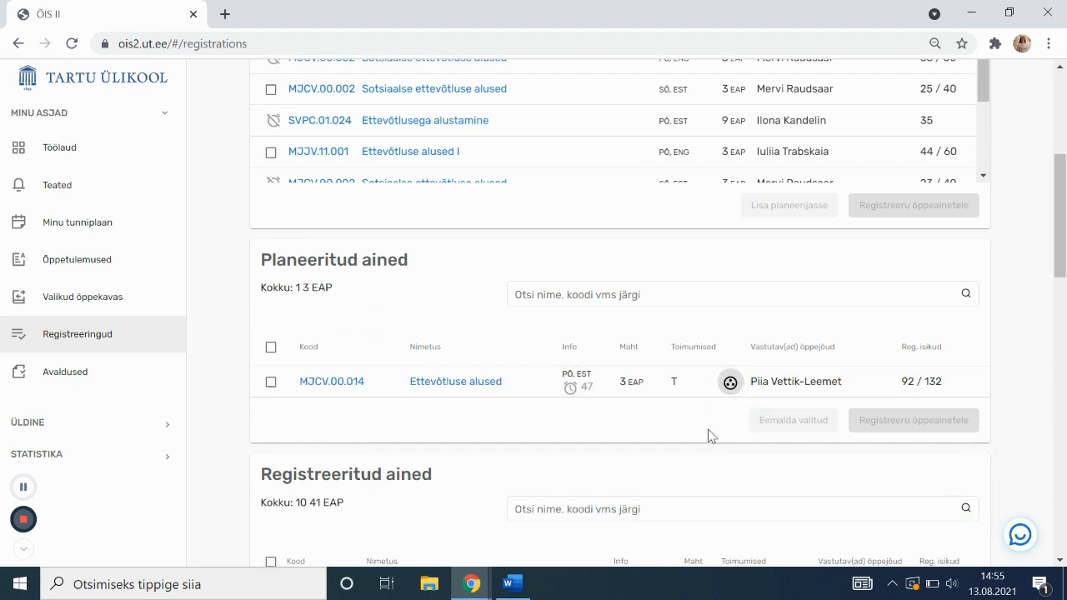
scroll(709, 435, "down", 2)
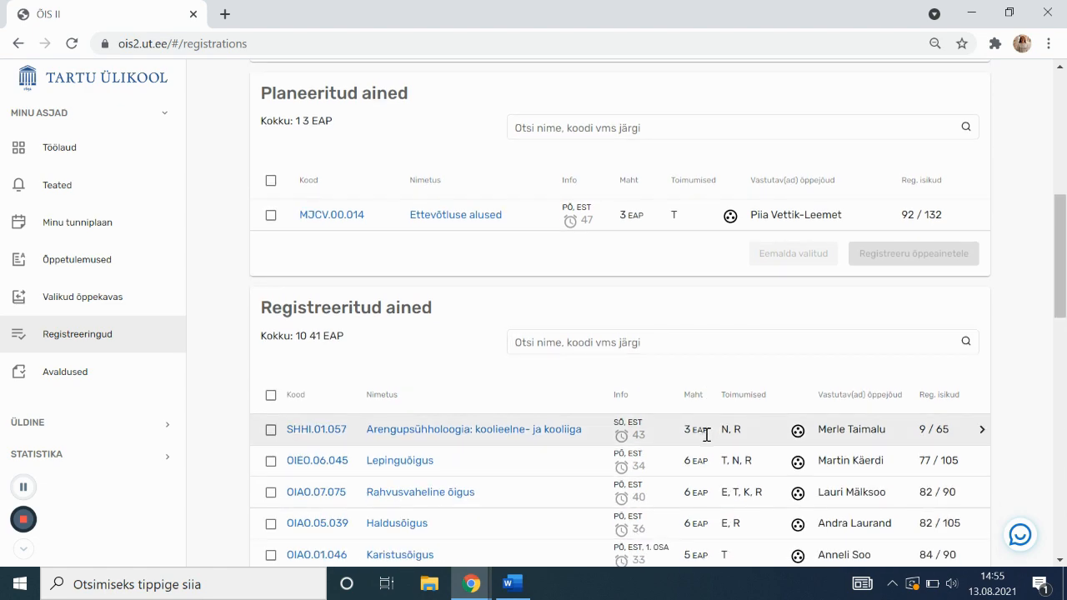
scroll(707, 435, "down", 6)
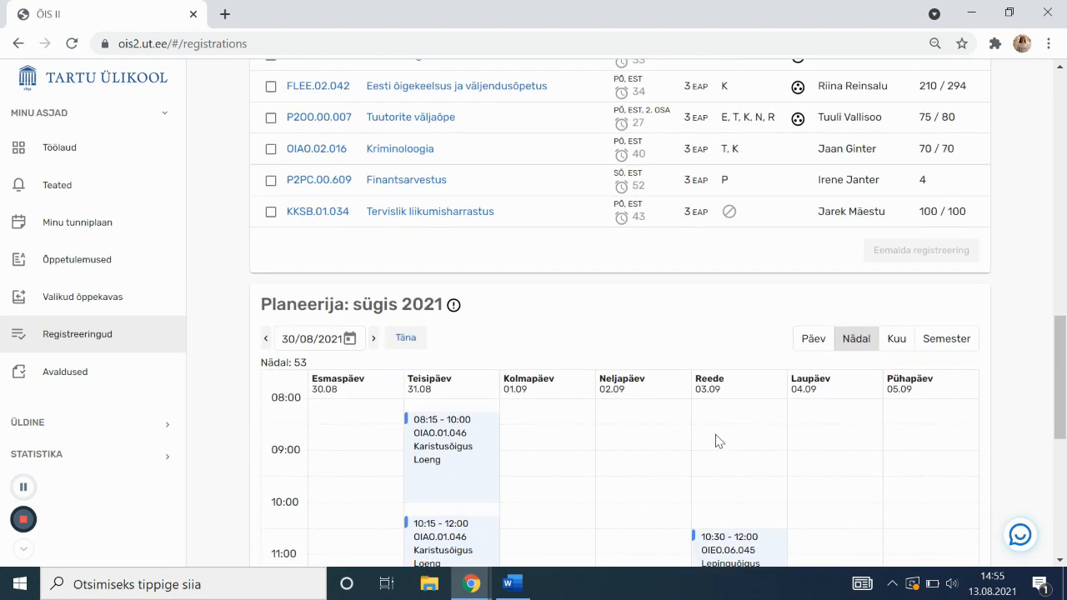
scroll(725, 429, "down", 2)
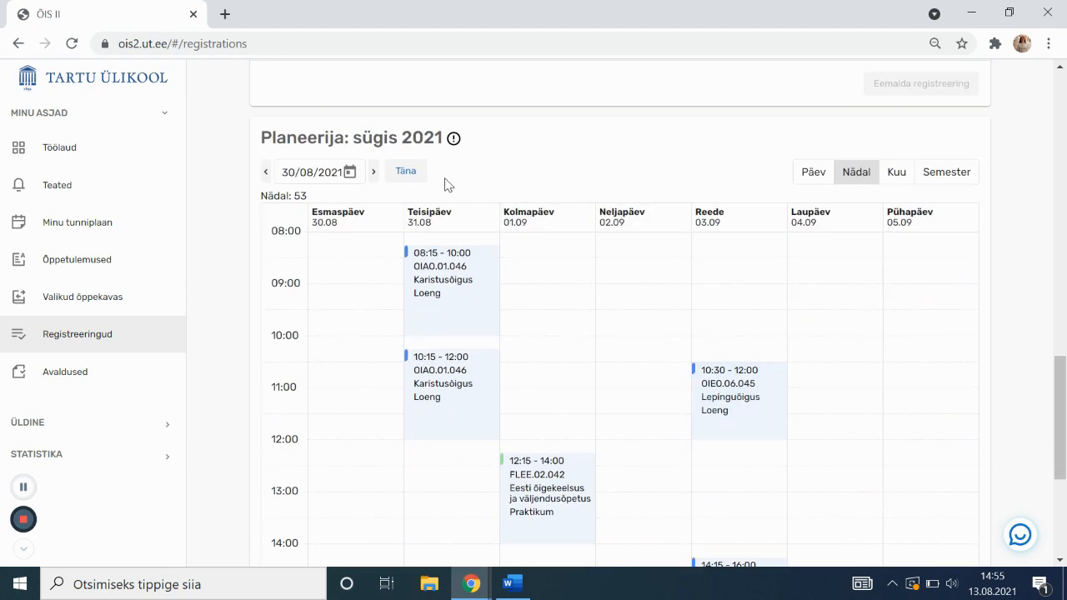
scroll(438, 166, "down", 1)
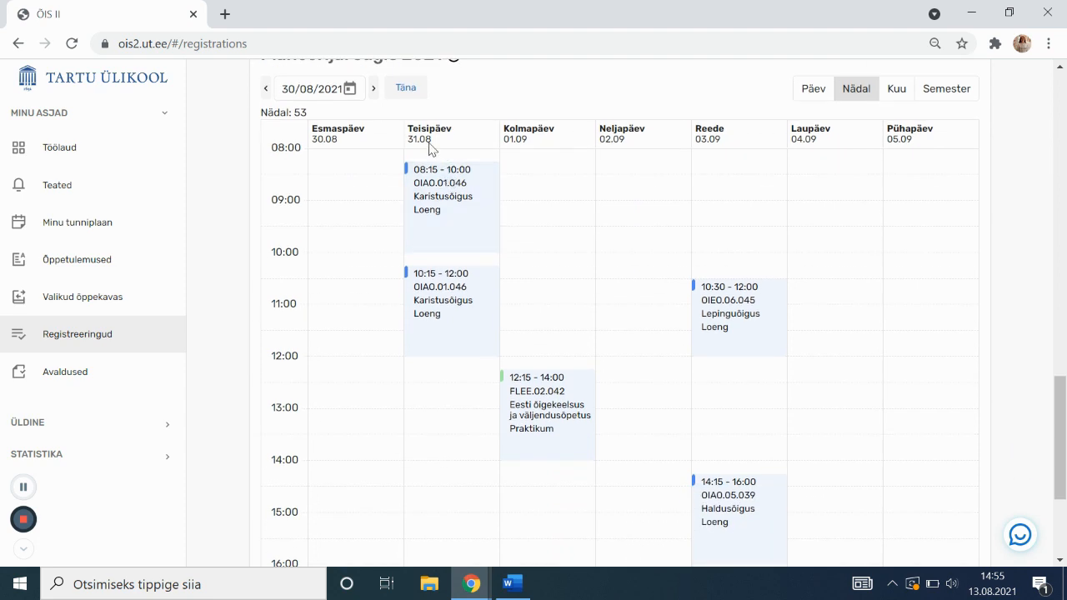
left_click(376, 95)
left_click(375, 95)
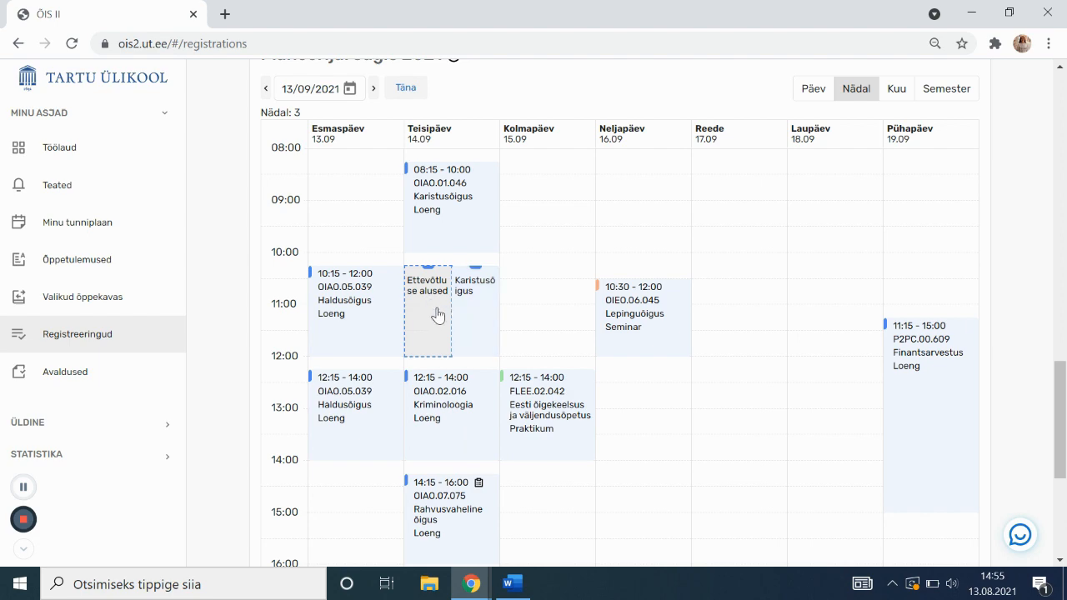
Check that Ettevõtluse alused now appears under Registreeritud ained, totalling 11 courses and 44 EAP
scroll(407, 240, "up", 4)
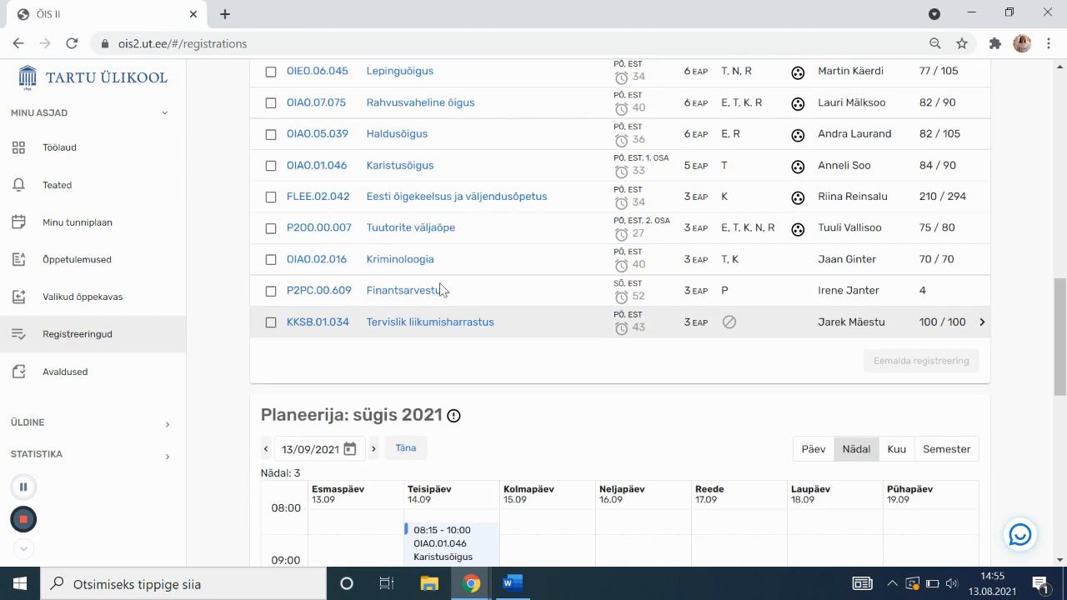
scroll(498, 358, "up", 5)
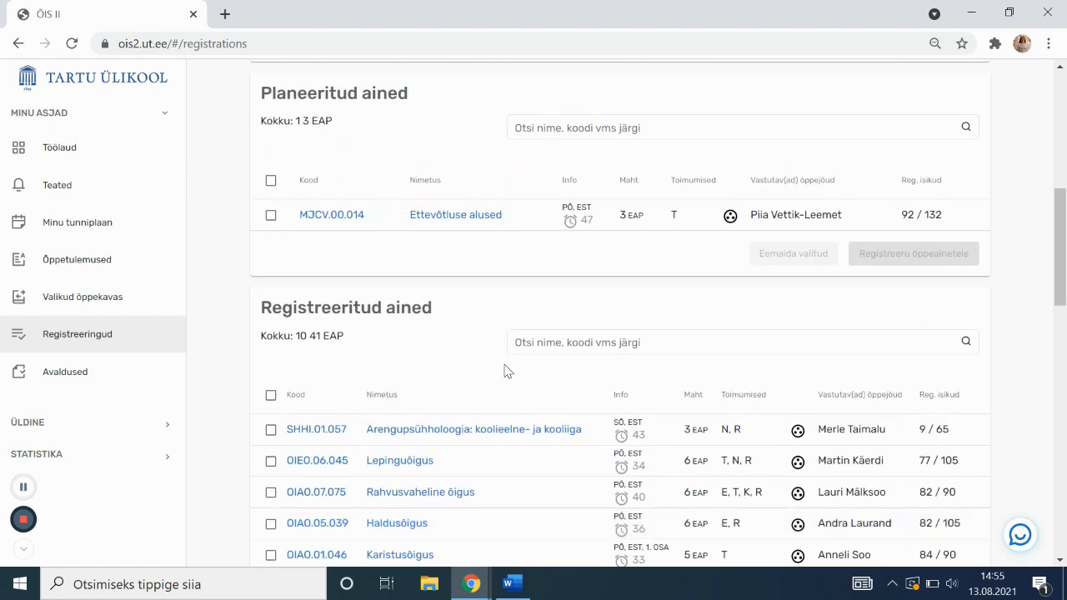
scroll(499, 360, "down", 1)
scroll(491, 354, "up", 1)
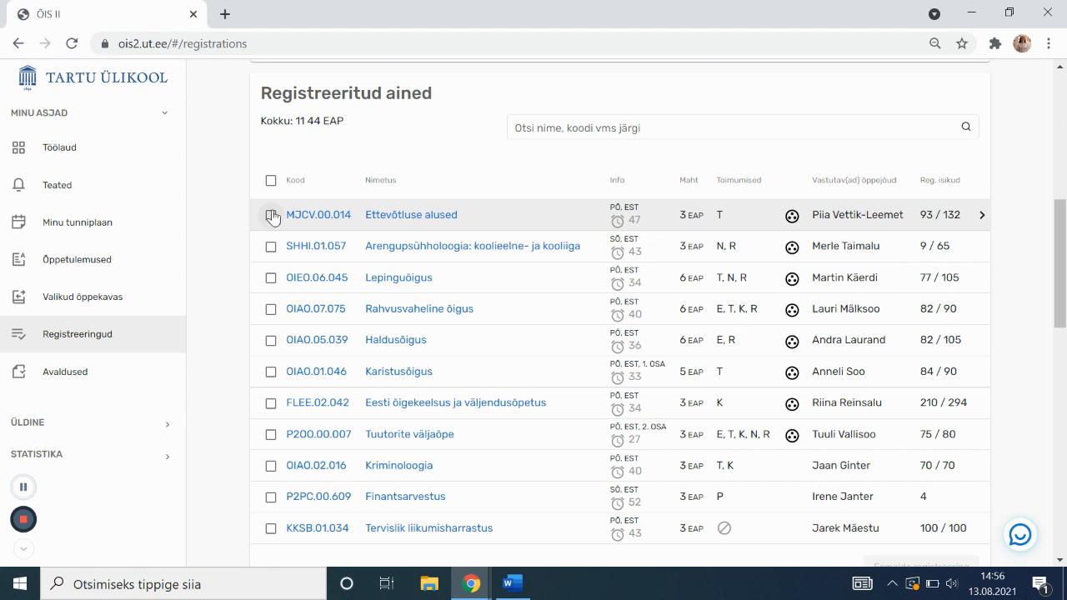
mouse_move(615, 229)
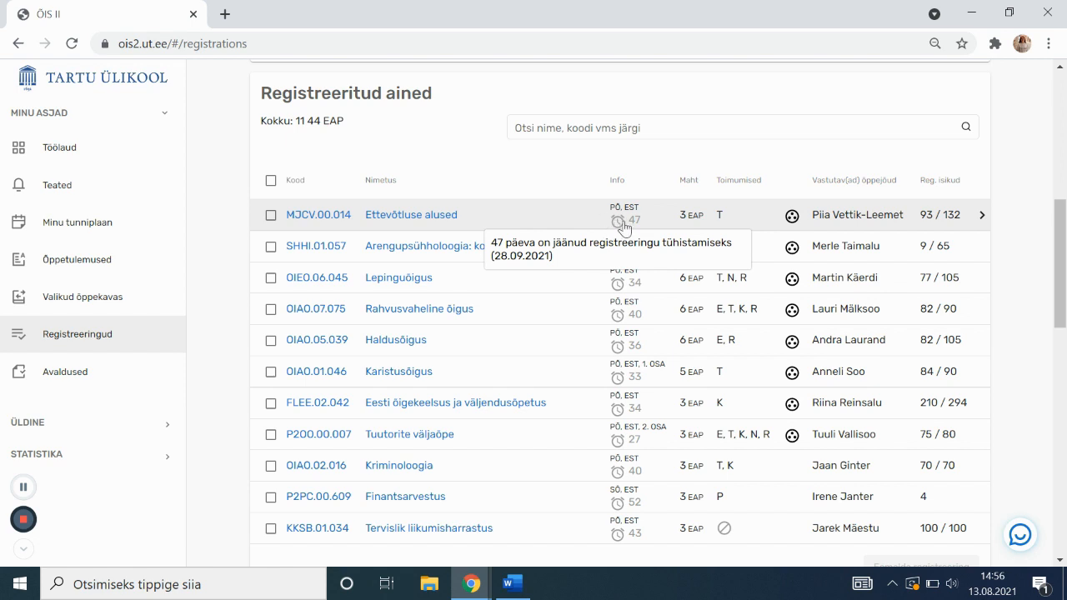
Remove the MJCV.00.014 Ettevõtluse alused registration and confirm the cancellation with Kinnita
left_click(271, 216)
scroll(241, 226, "down", 1)
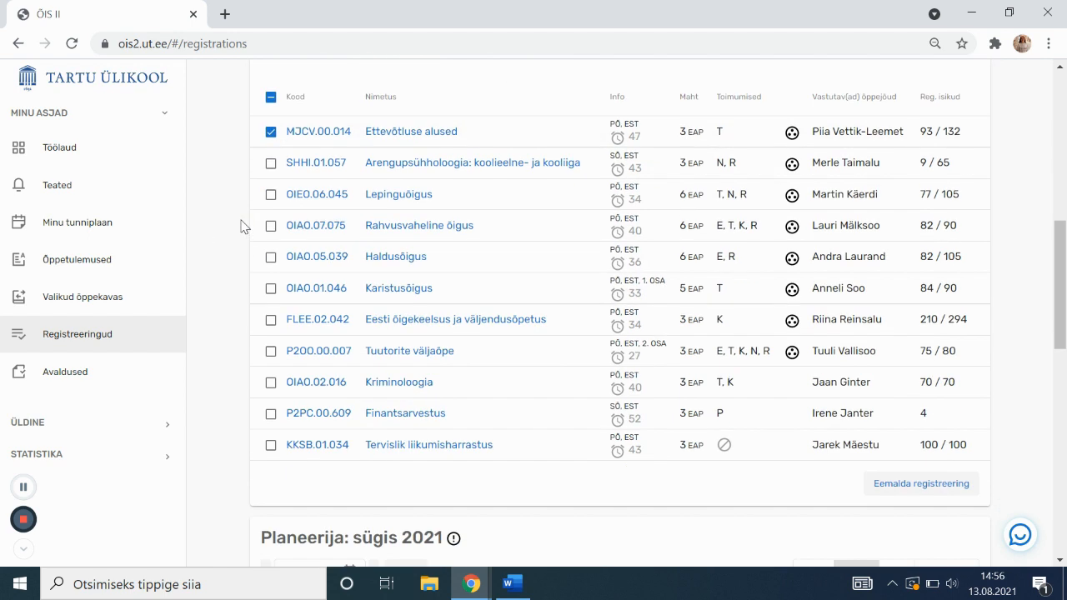
left_click(936, 488)
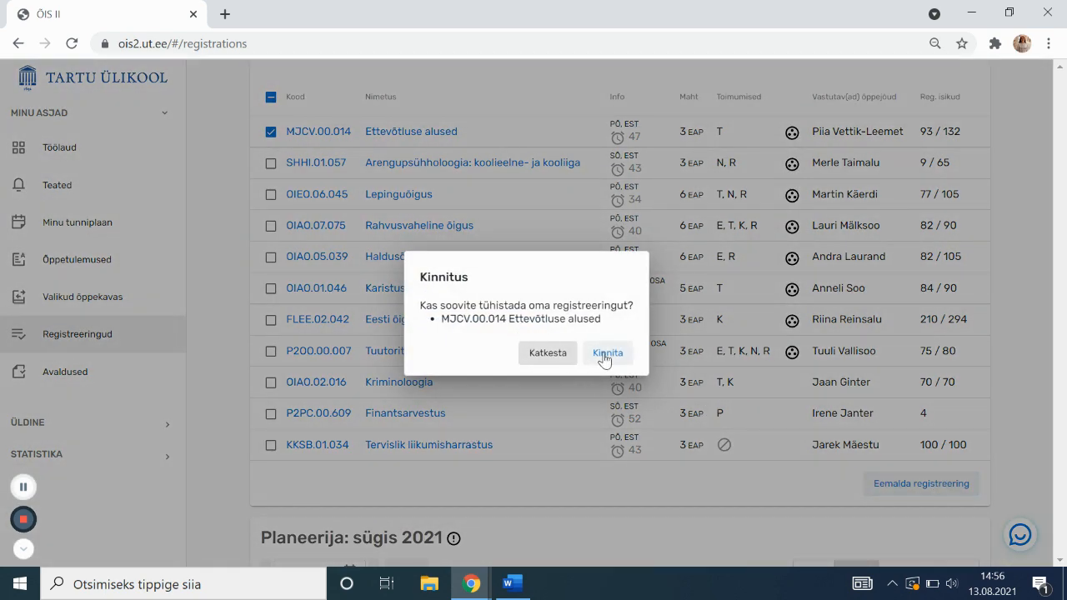
left_click(605, 357)
triple_click(443, 281)
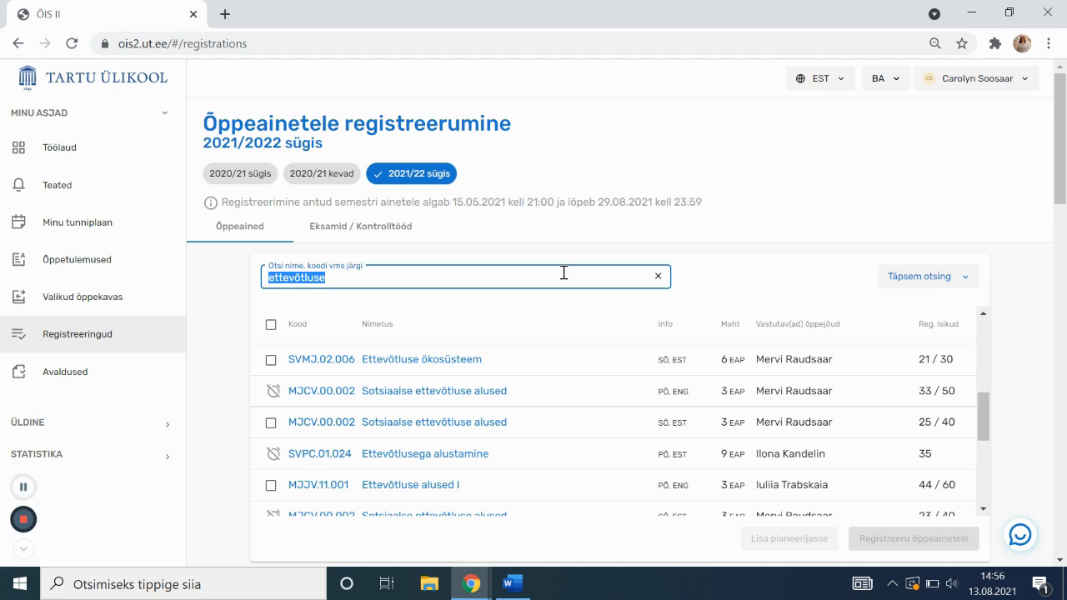
Search course registration for 'asjaõigus' to list the three 6 EAP Asjaõigus groups
type("asjaõigus")
left_click(388, 310)
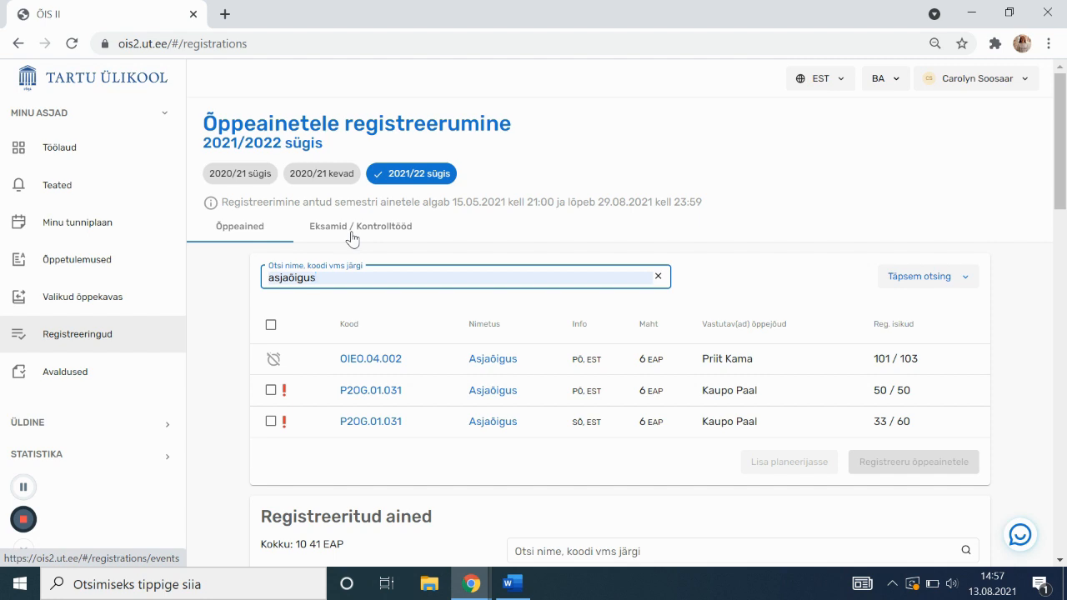
Open Eksamid / Kontrolltööd, try the 21.12 Lepinguõigus exam, then rebook the 07.01.2022 session
left_click(354, 239)
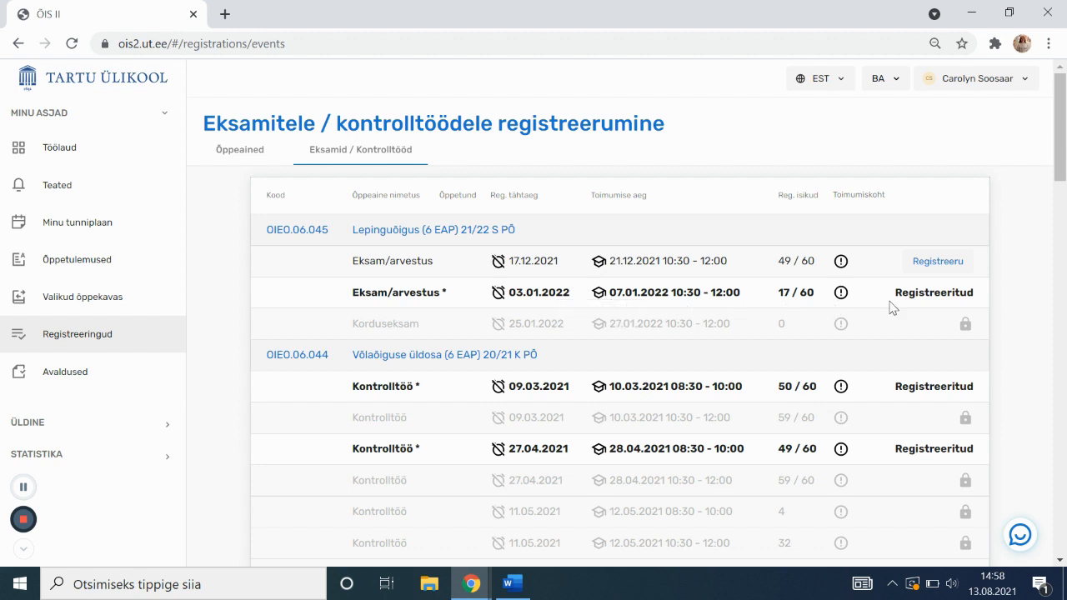
left_click(959, 263)
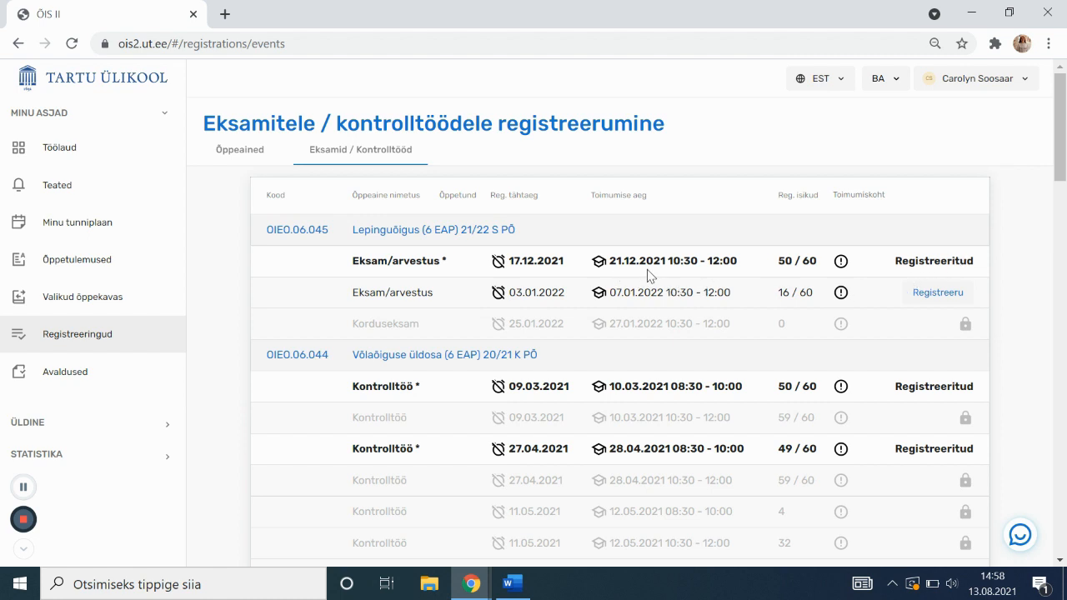
left_click(919, 297)
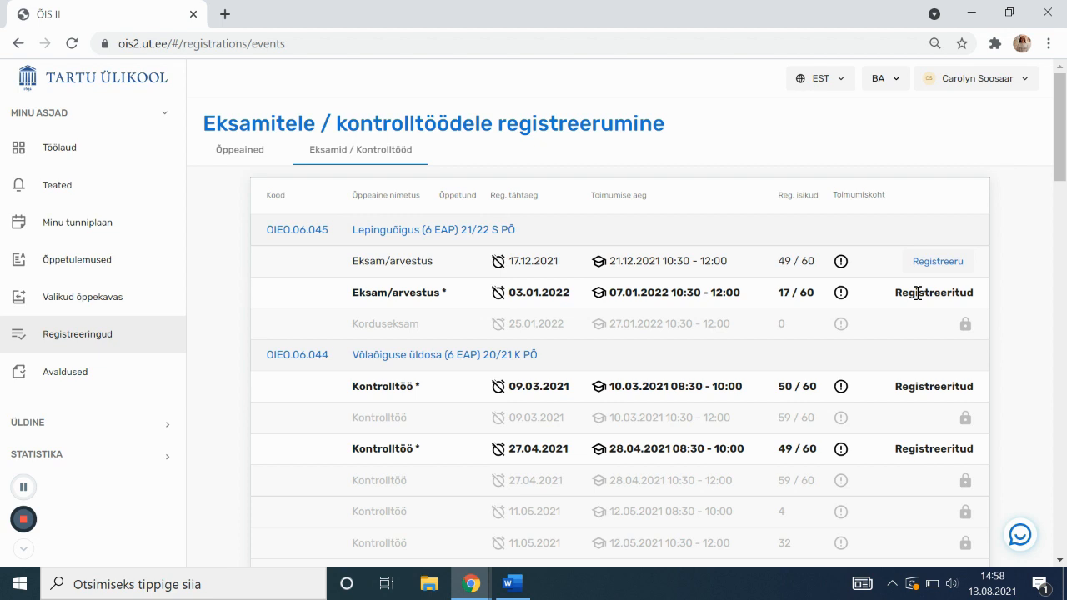
scroll(900, 298, "down", 1)
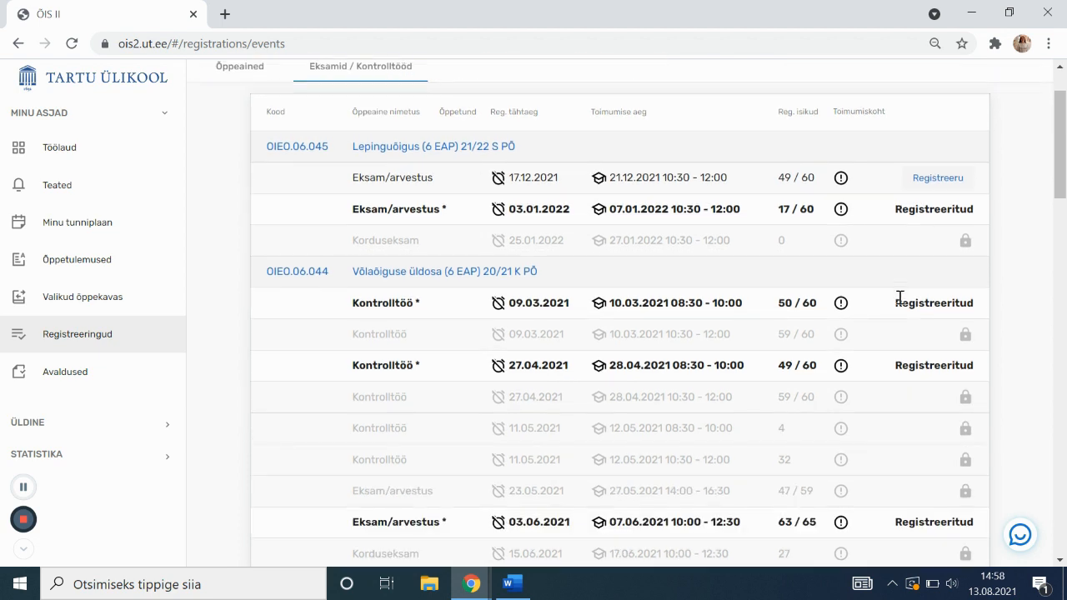
mouse_move(841, 212)
scroll(615, 258, "down", 15)
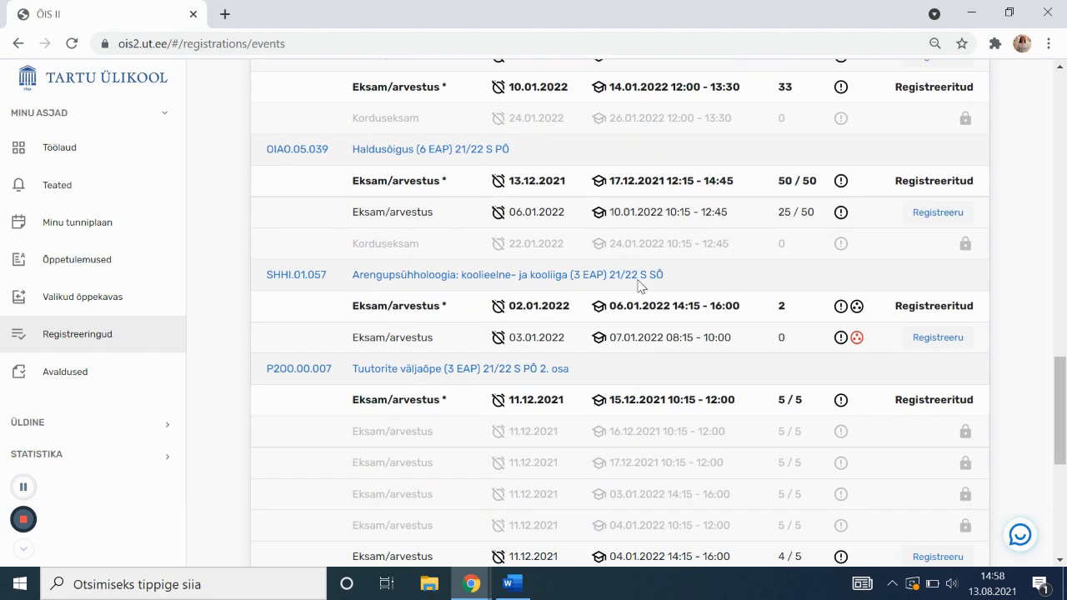
scroll(638, 281, "up", 20)
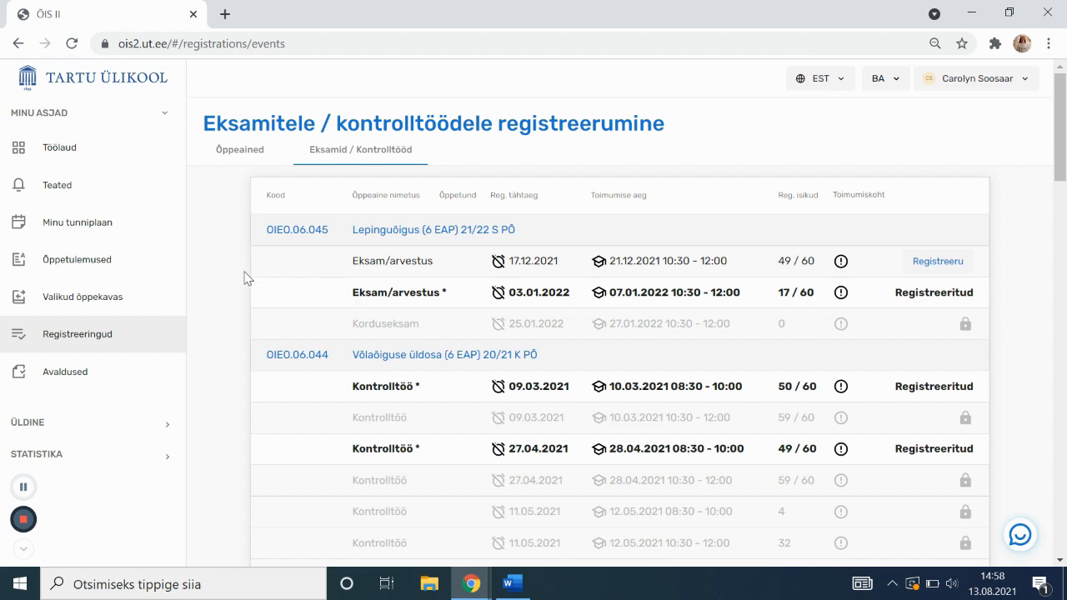
Open Avaldused to view the active Tulemusstipendiumi taotlus and available scholarship applications
left_click(133, 366)
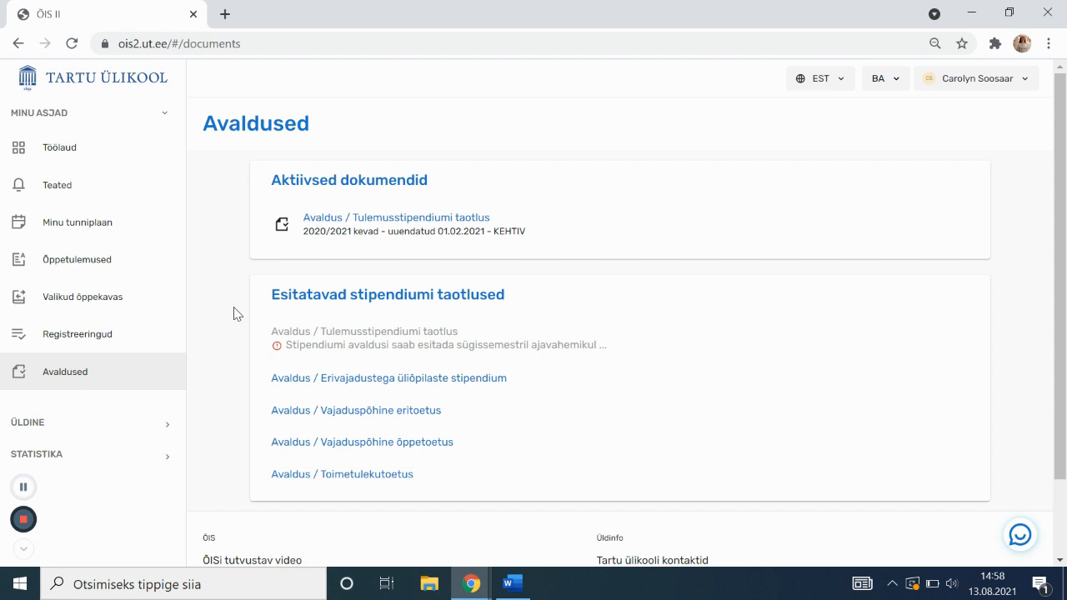
scroll(239, 324, "down", 1)
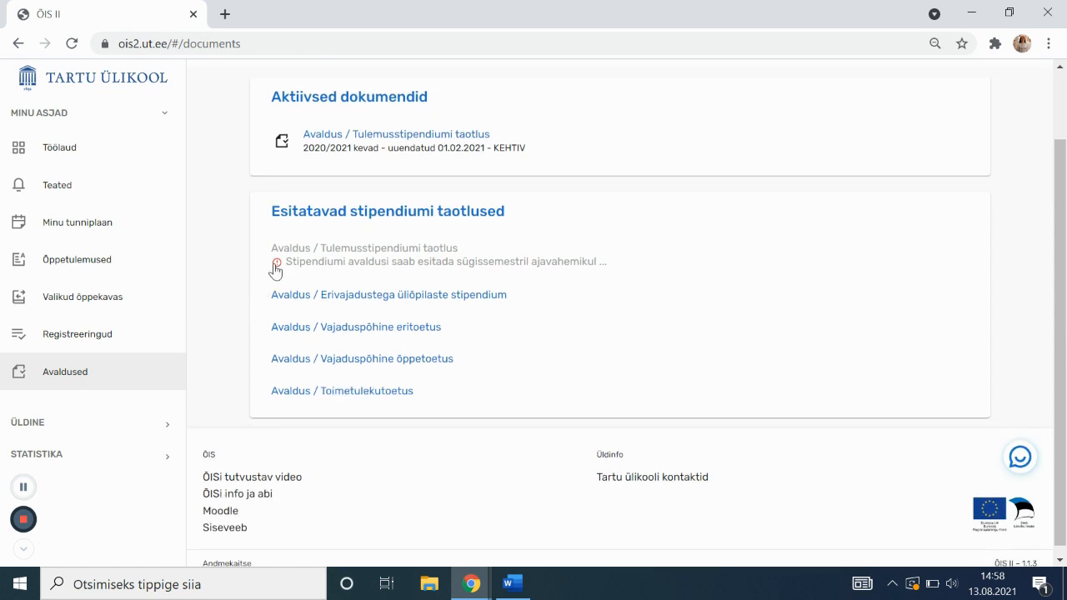
mouse_move(276, 268)
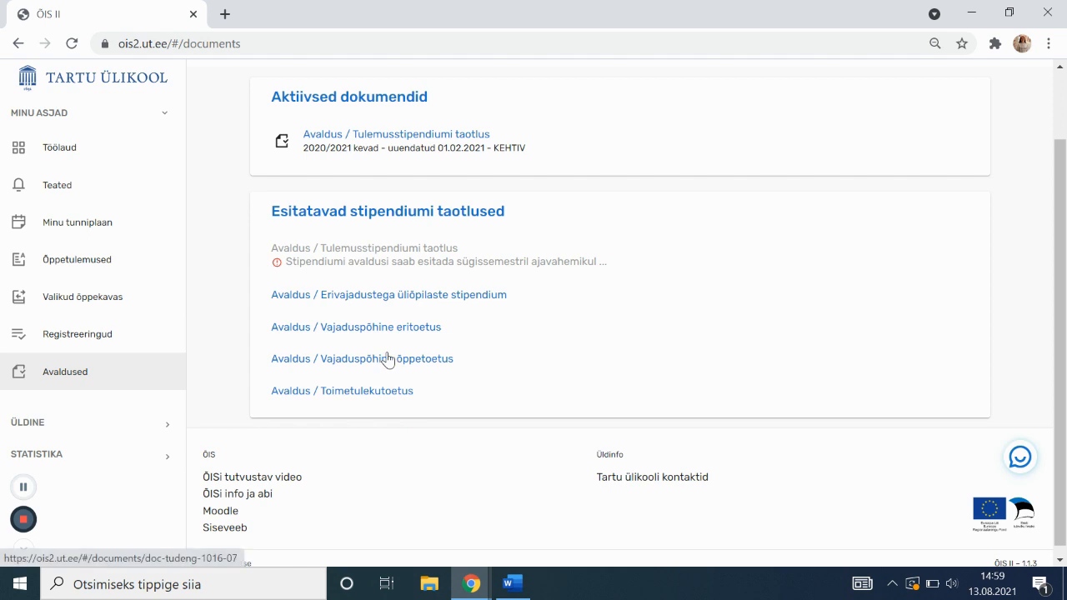
Open the Vajaduspõhine õppetoetus application and view its ut.ee and haridusportaal pages, closing both tabs
left_click(422, 360)
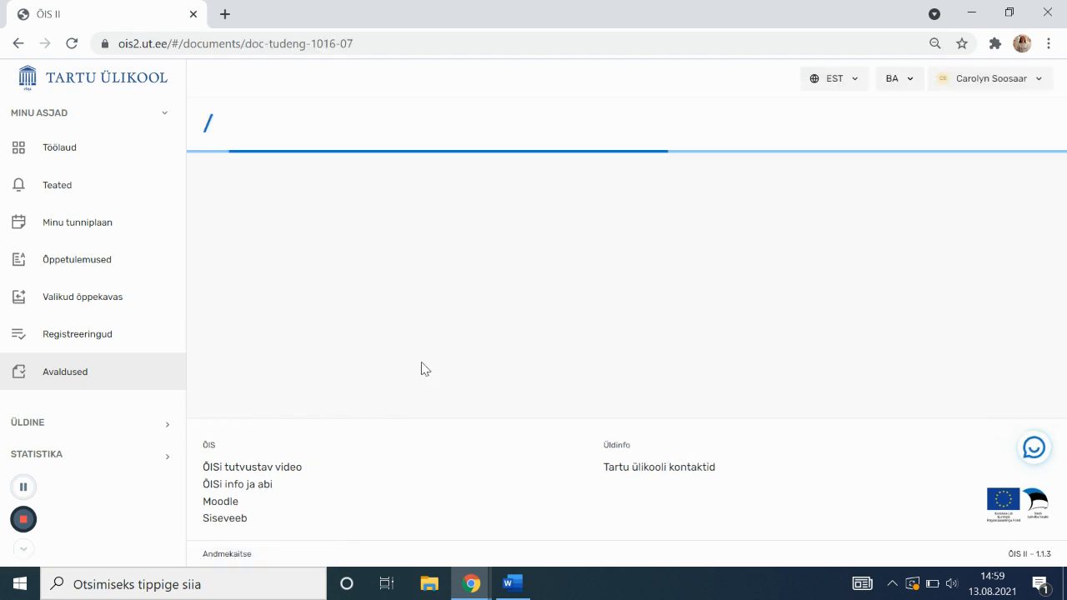
left_click(685, 195)
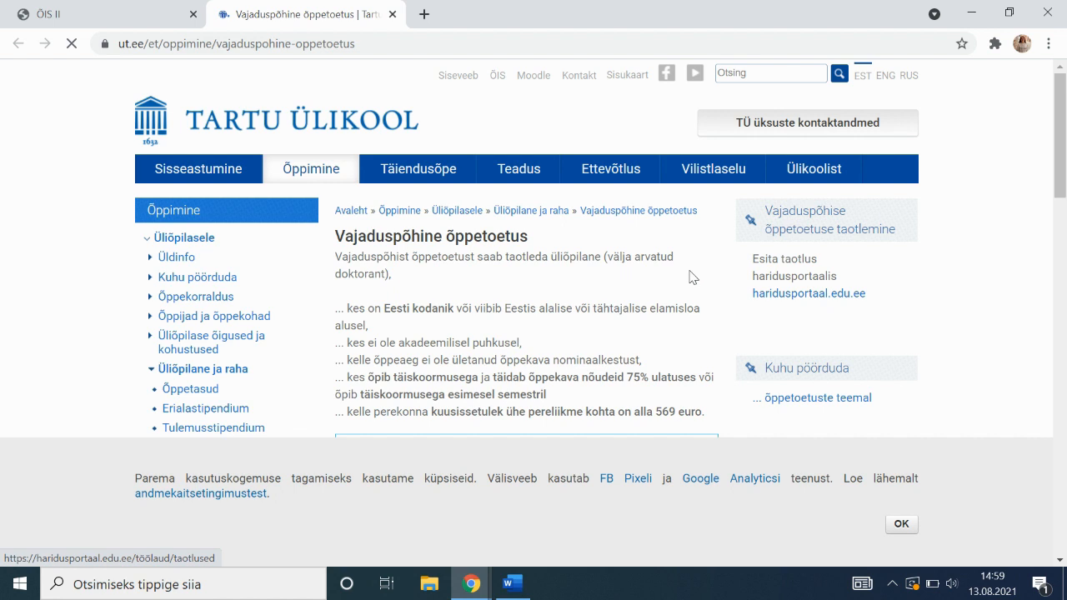
left_click(801, 294)
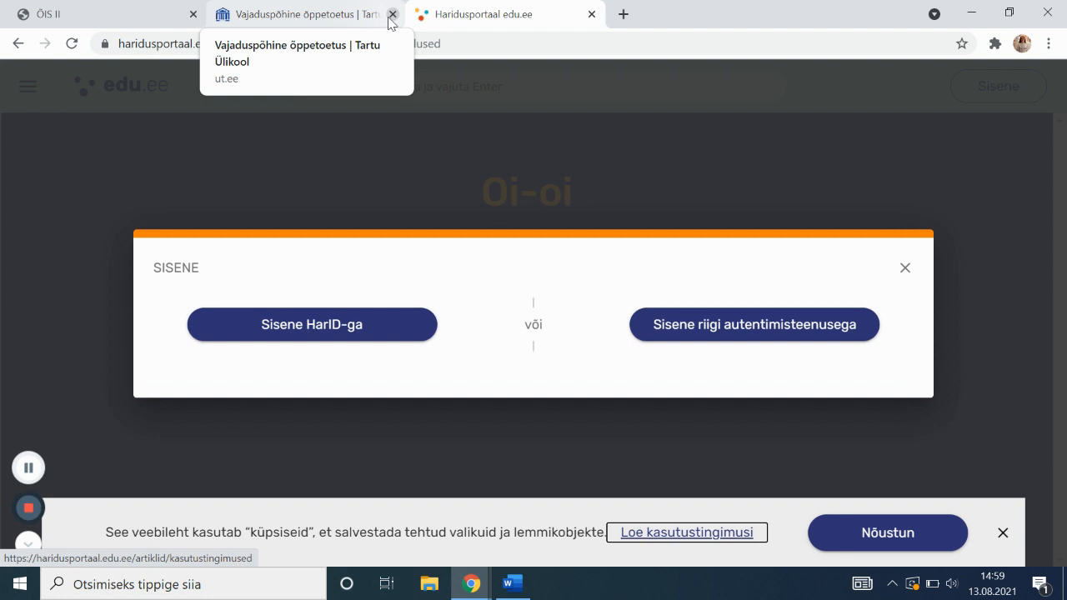
left_click(391, 14)
left_click(391, 15)
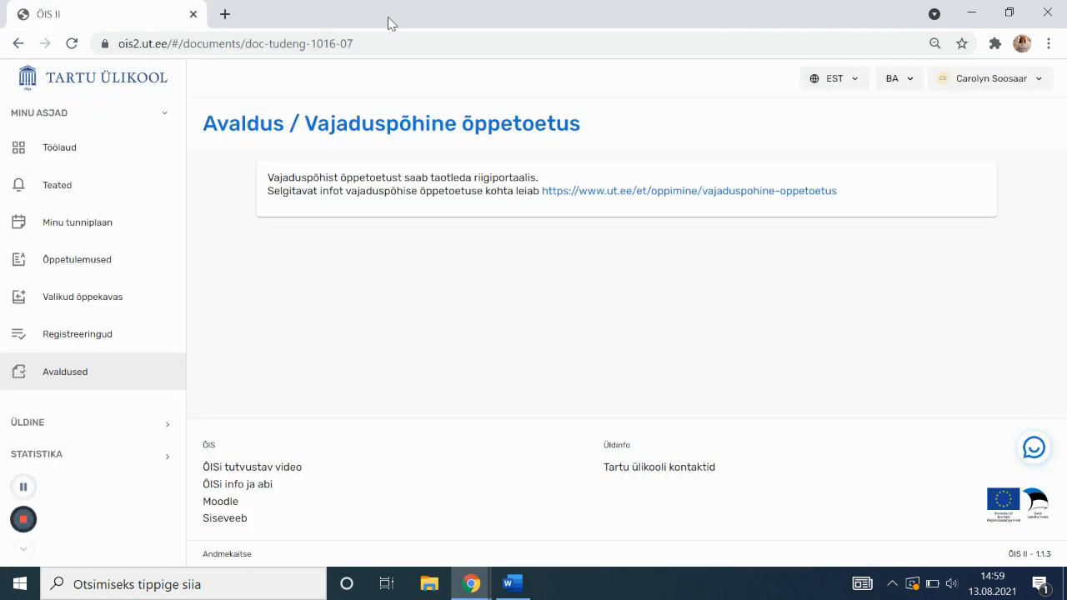
Go to the list of published timetables (Tunniplaanid)
left_click(85, 437)
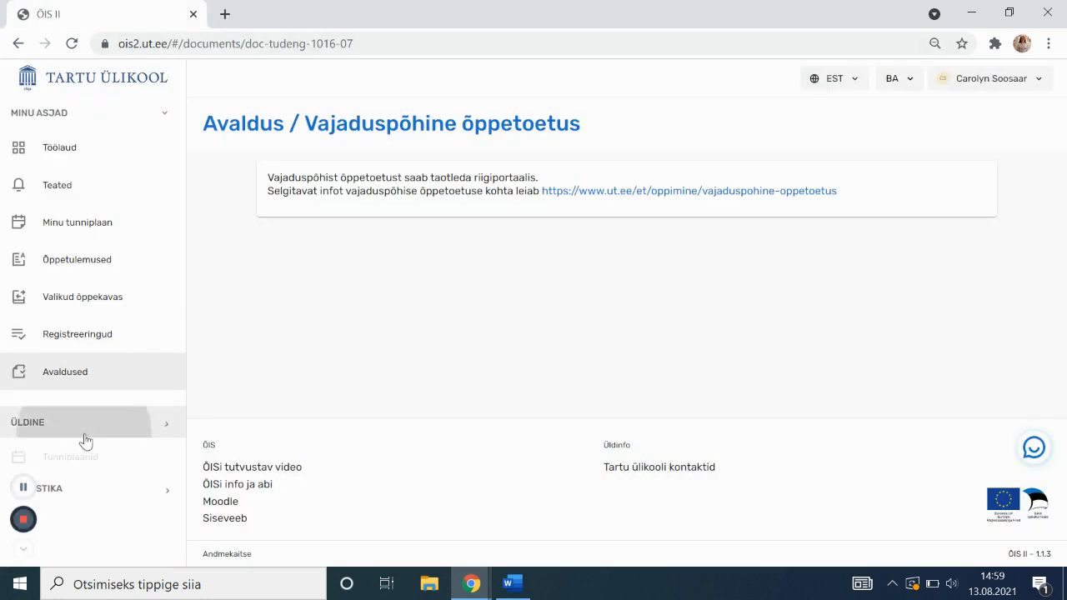
scroll(97, 415, "down", 2)
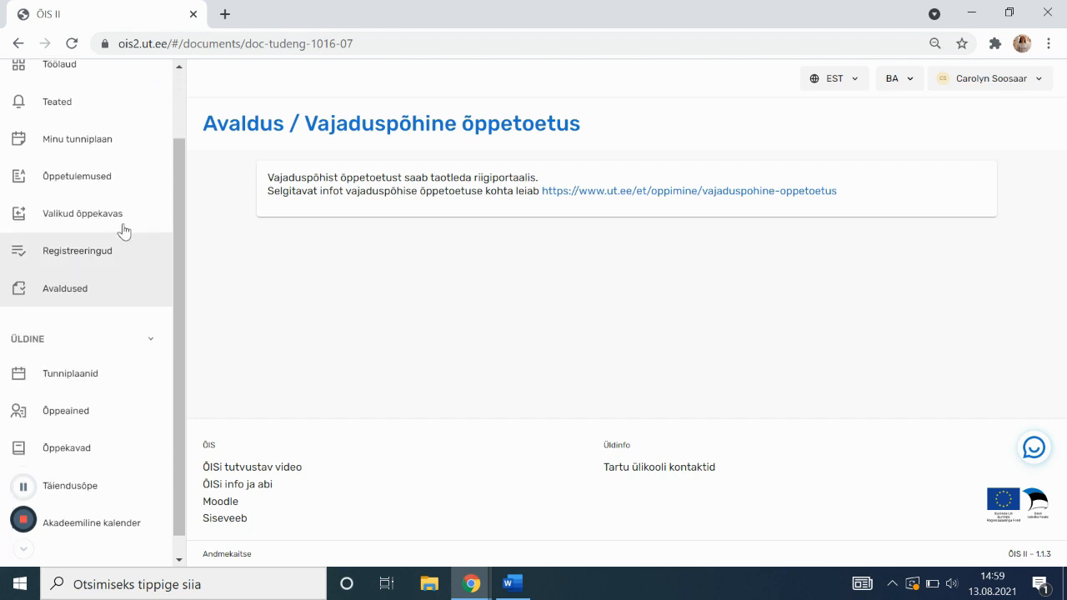
scroll(133, 358, "down", 1)
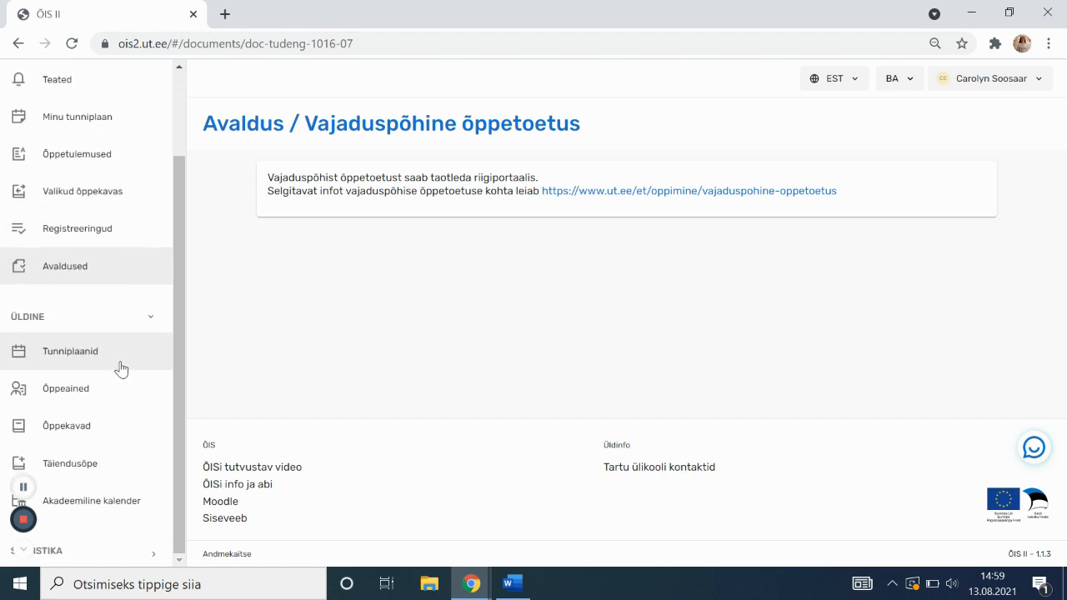
left_click(109, 361)
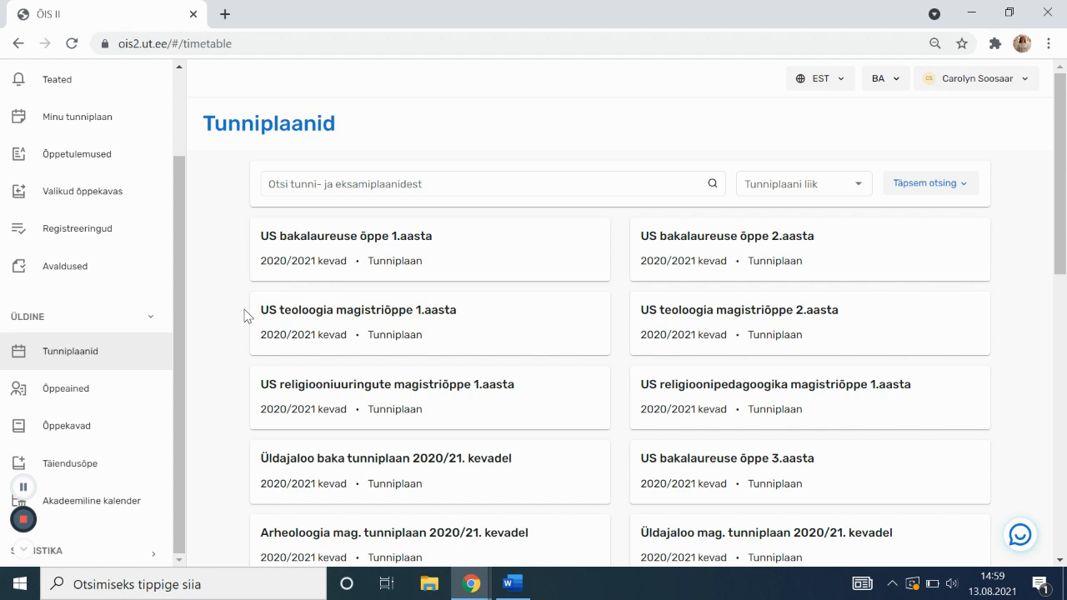
Filter timetables to the autumn semester of academic year 2021/2022
left_click(930, 185)
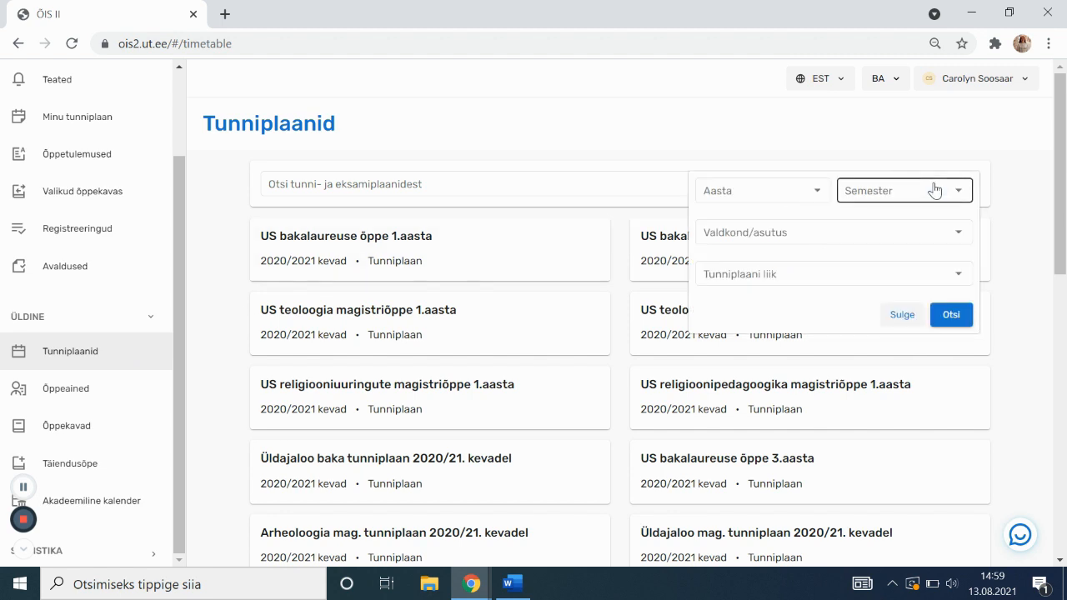
left_click(887, 195)
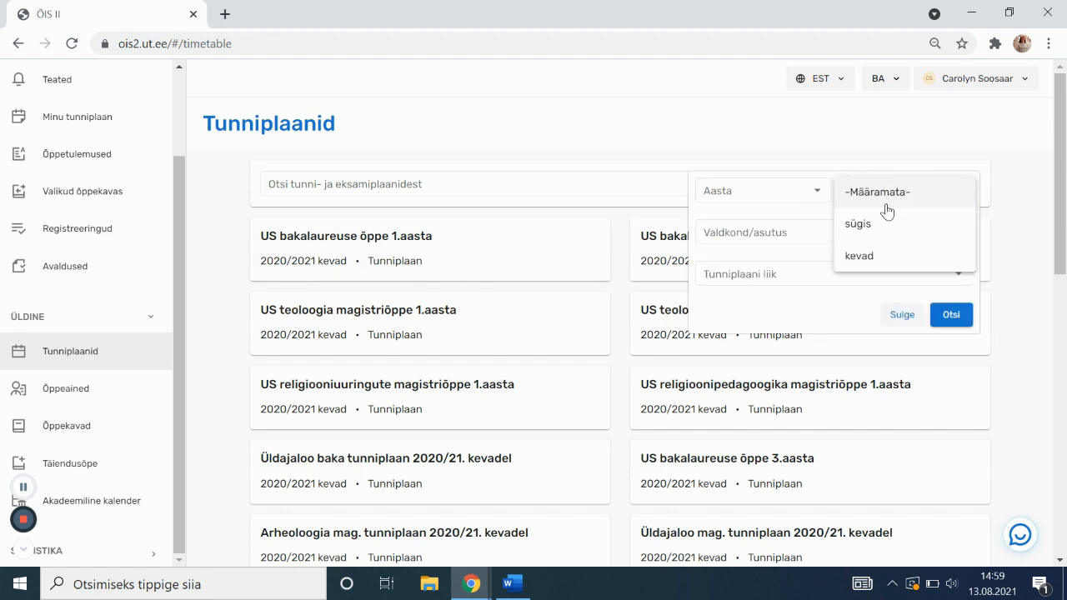
left_click(889, 223)
left_click(793, 193)
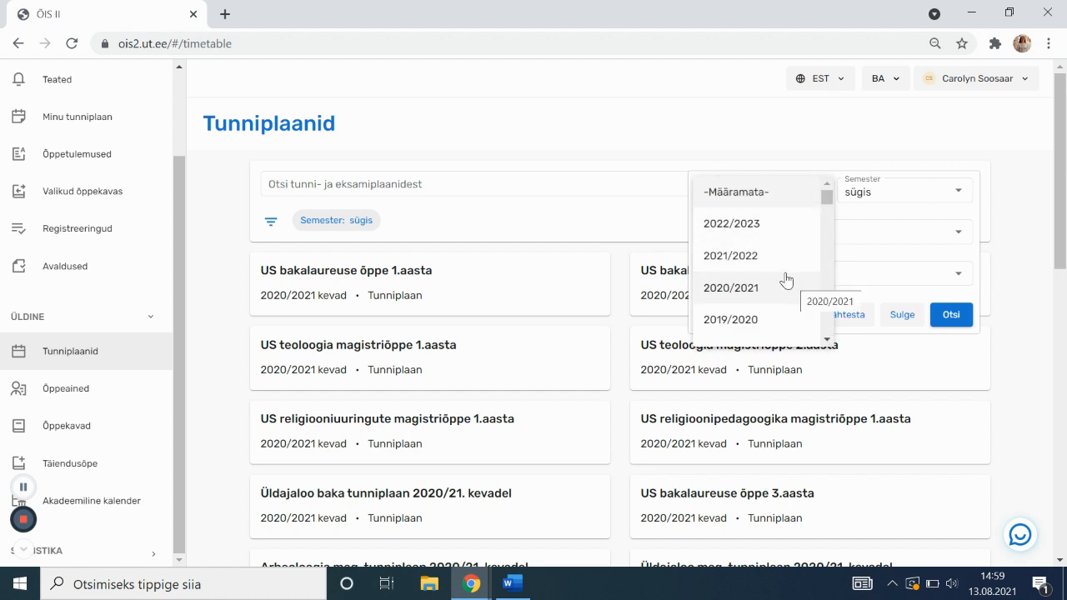
left_click(744, 255)
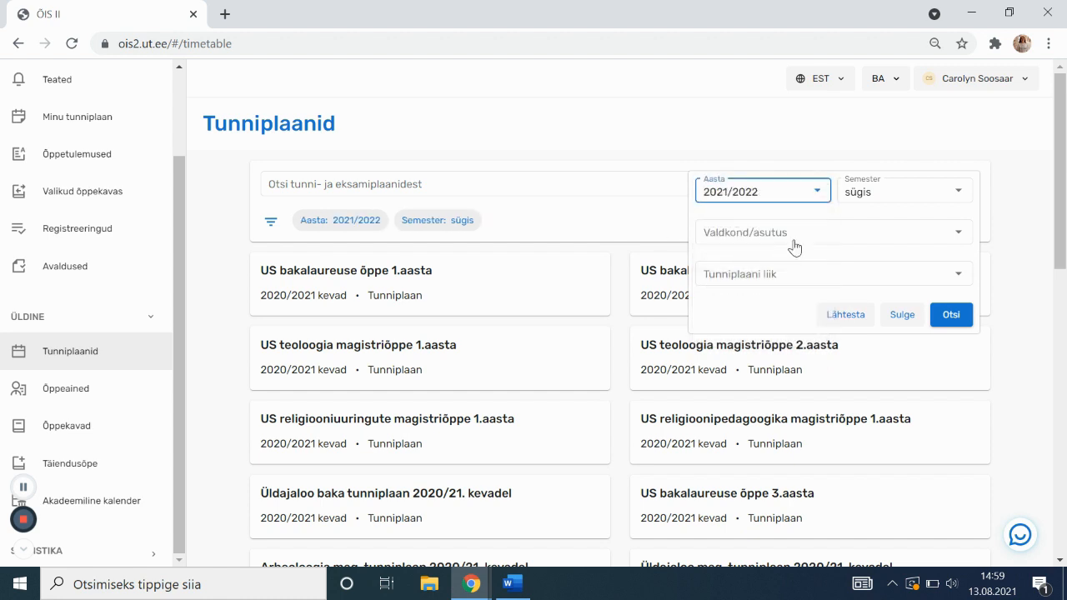
left_click(959, 322)
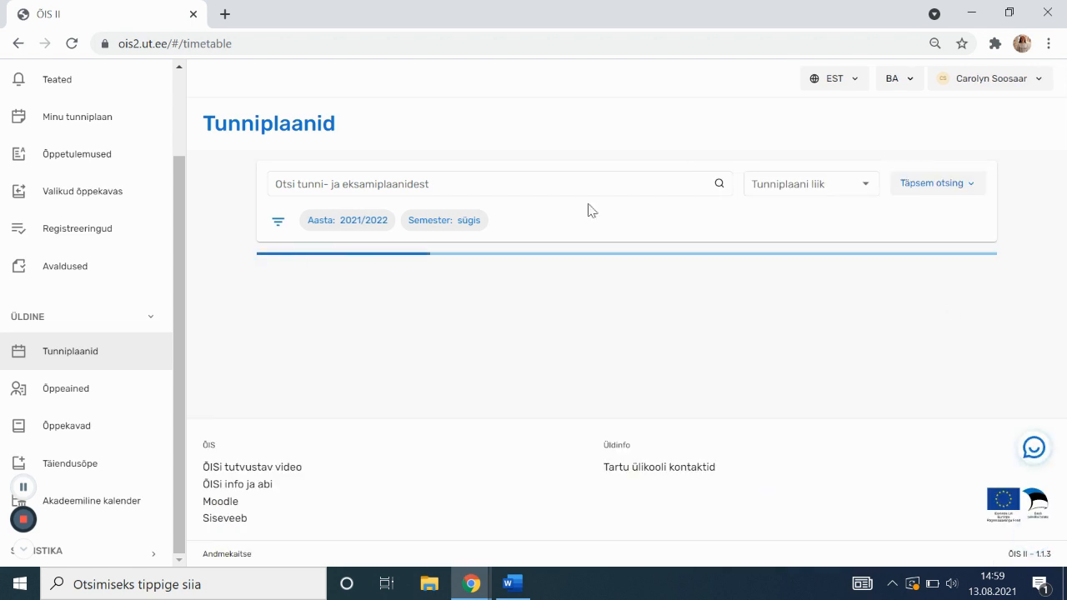
Search the timetable list for 'õigus' and browse the Õigusteadus results
left_click(444, 188)
type("õigus")
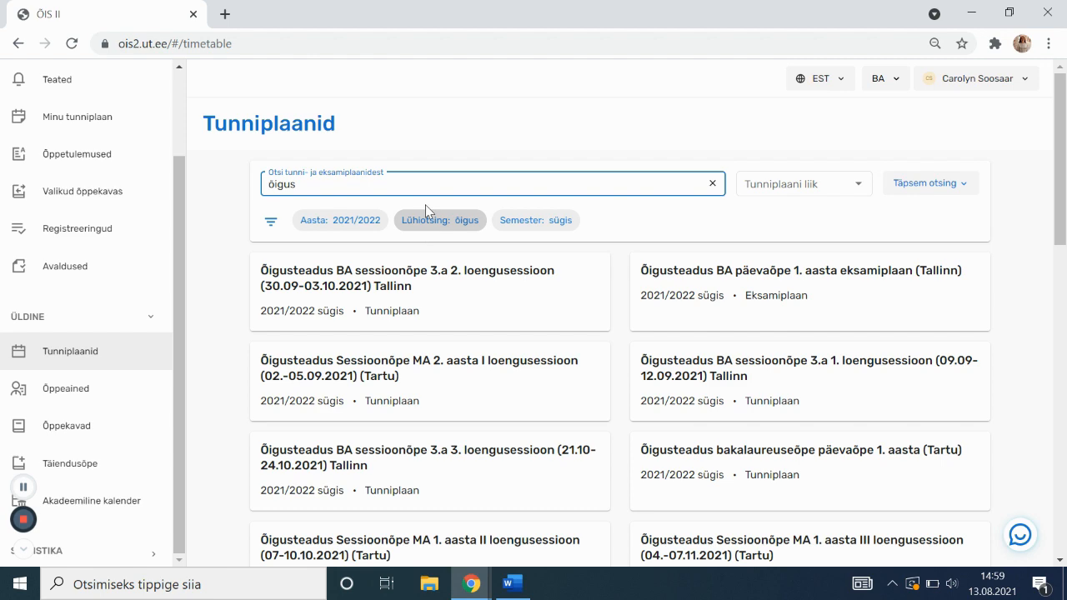
scroll(326, 335, "down", 2)
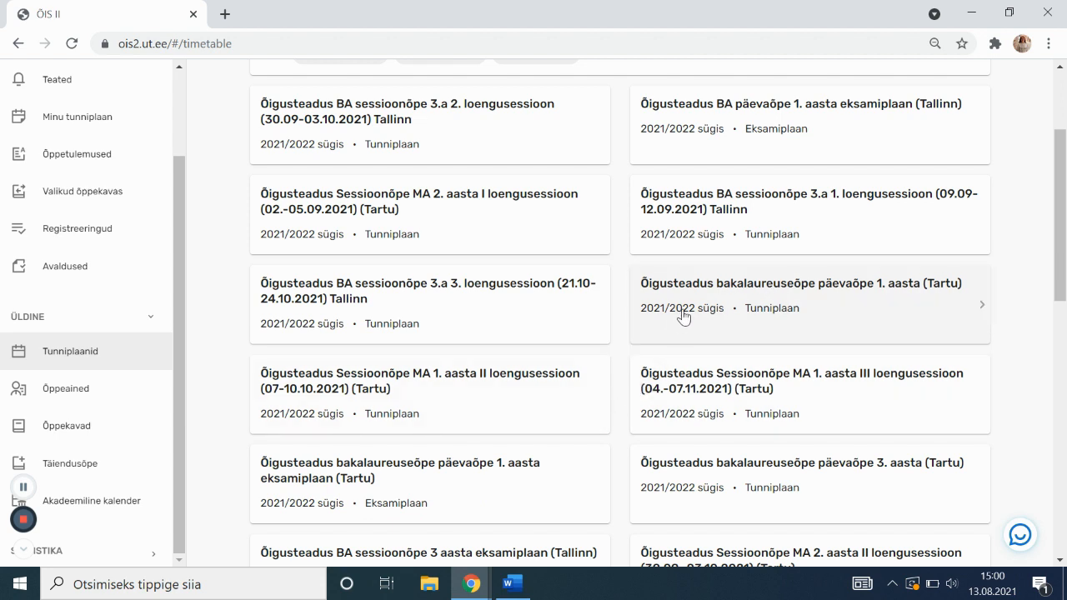
Open the Õigusteadus bakalaureuseõpe päevaõpe 1. aasta (Tartu) timetable and advance to study week 2
left_click(681, 314)
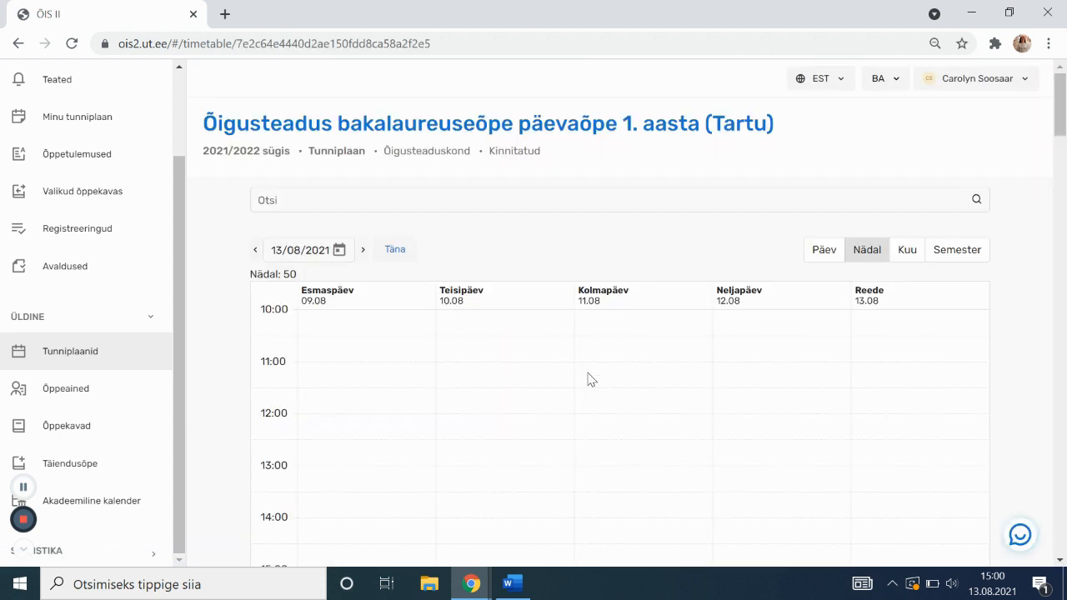
left_click(365, 250)
left_click(364, 250)
left_click(364, 250)
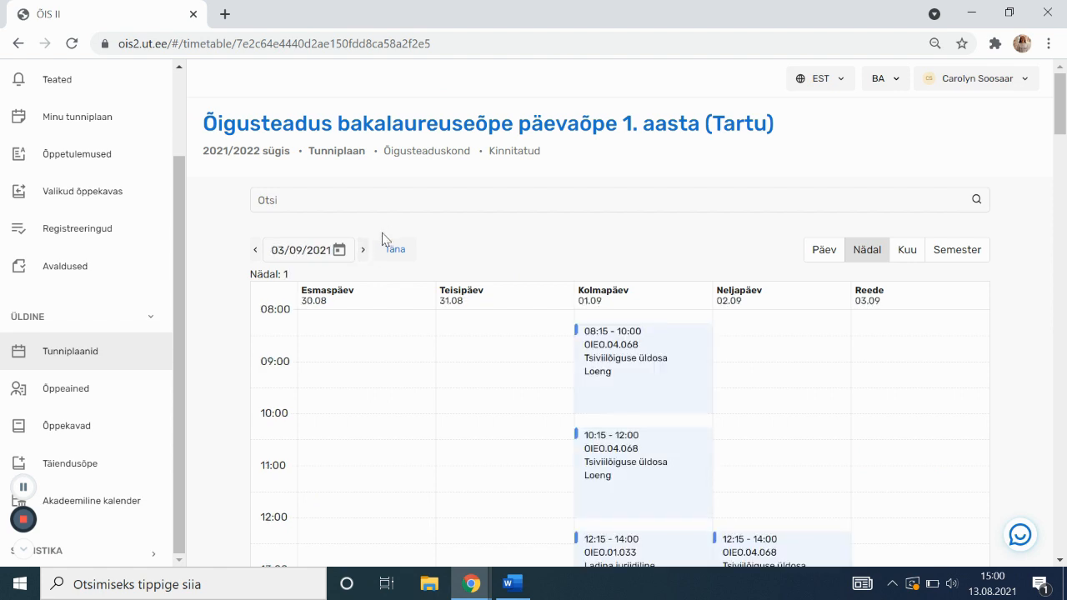
scroll(382, 234, "down", 2)
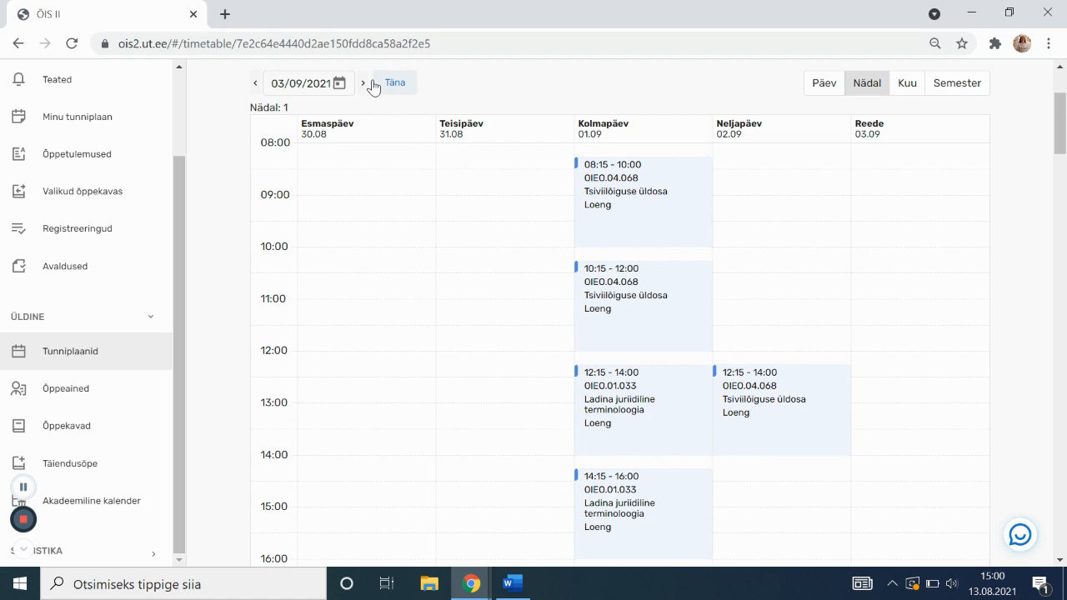
left_click(364, 83)
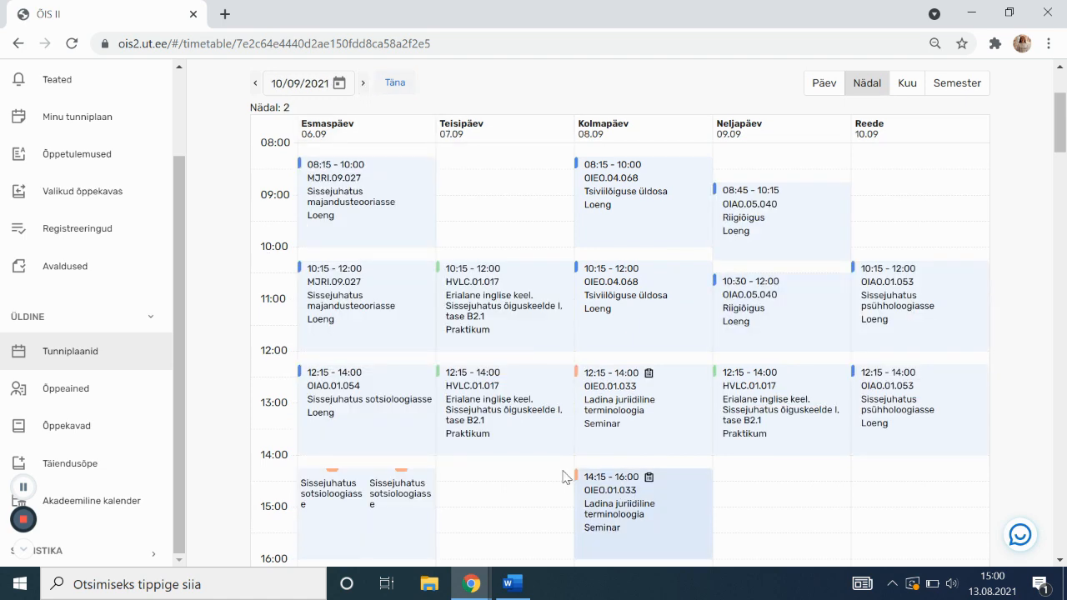
Review the nine-course list and bring up link options for Akadeemiline enesejuhtimine
mouse_move(616, 303)
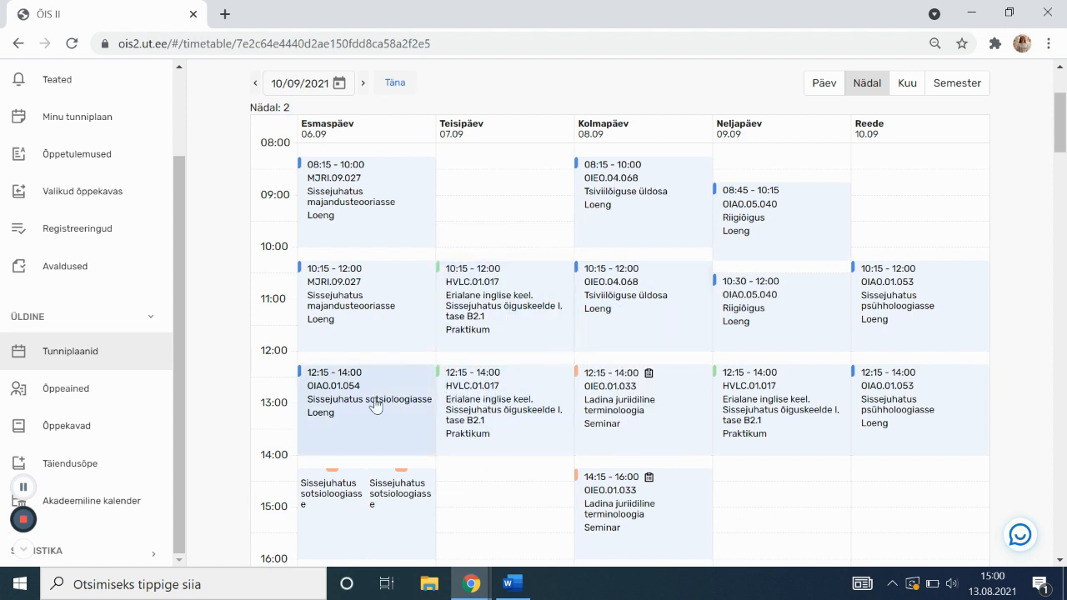
scroll(377, 396, "down", 1)
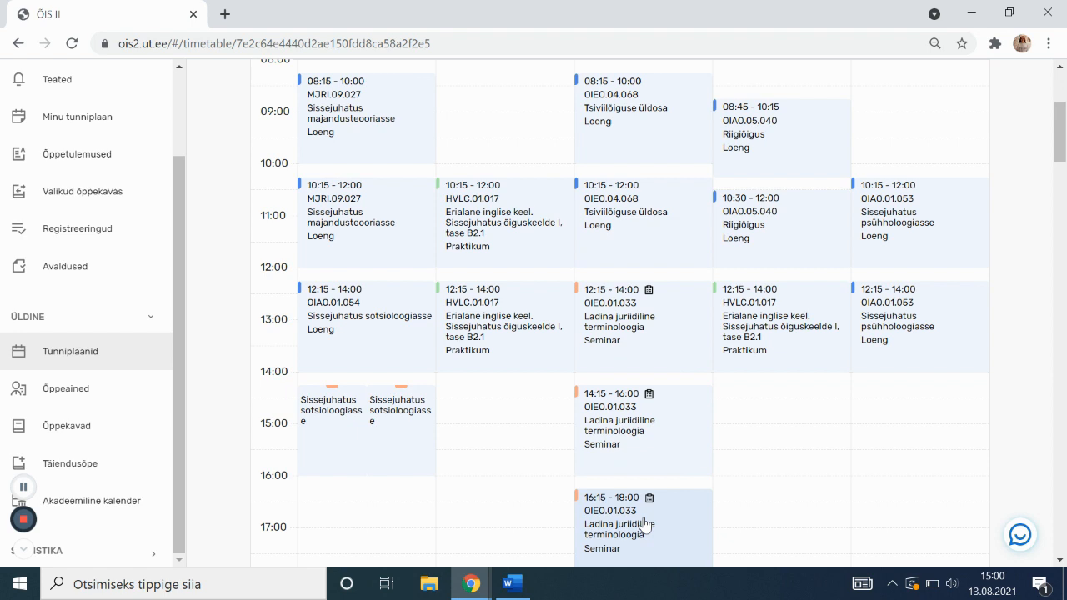
mouse_move(645, 528)
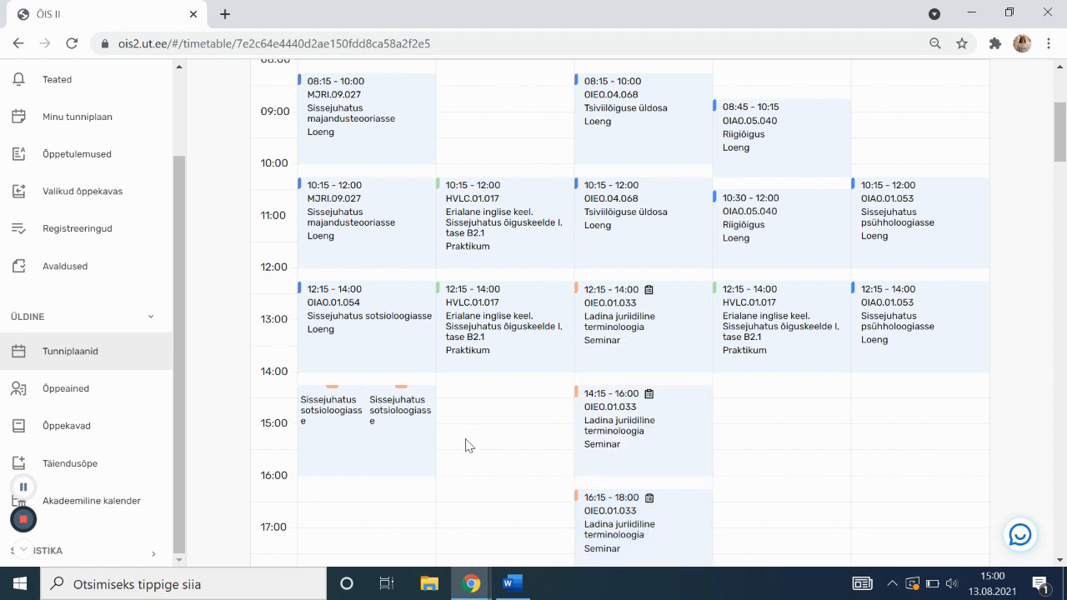
mouse_move(359, 456)
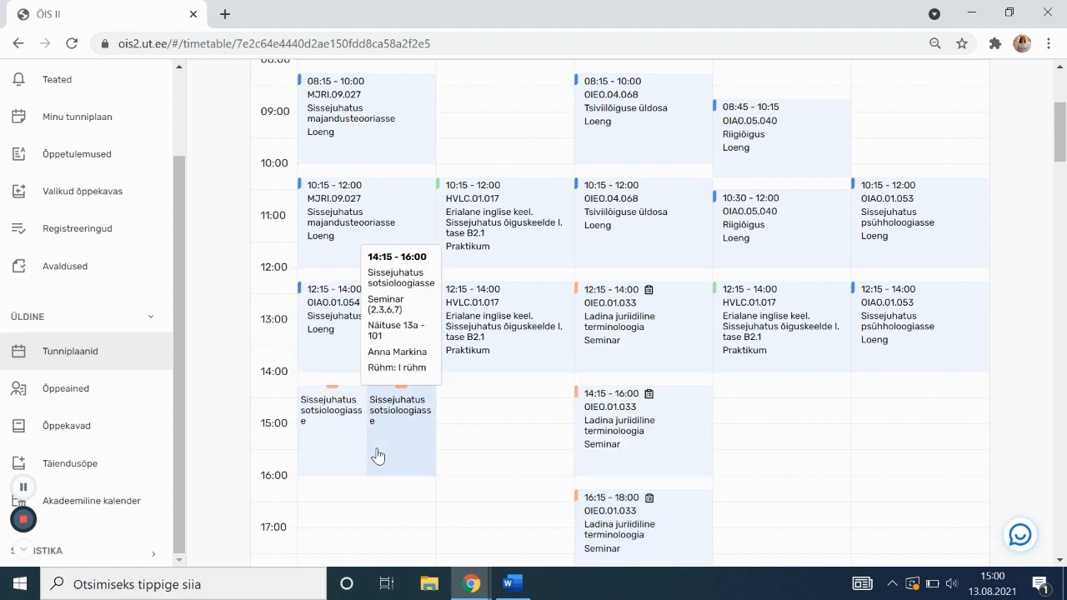
scroll(372, 454, "down", 2)
scroll(374, 455, "down", 2)
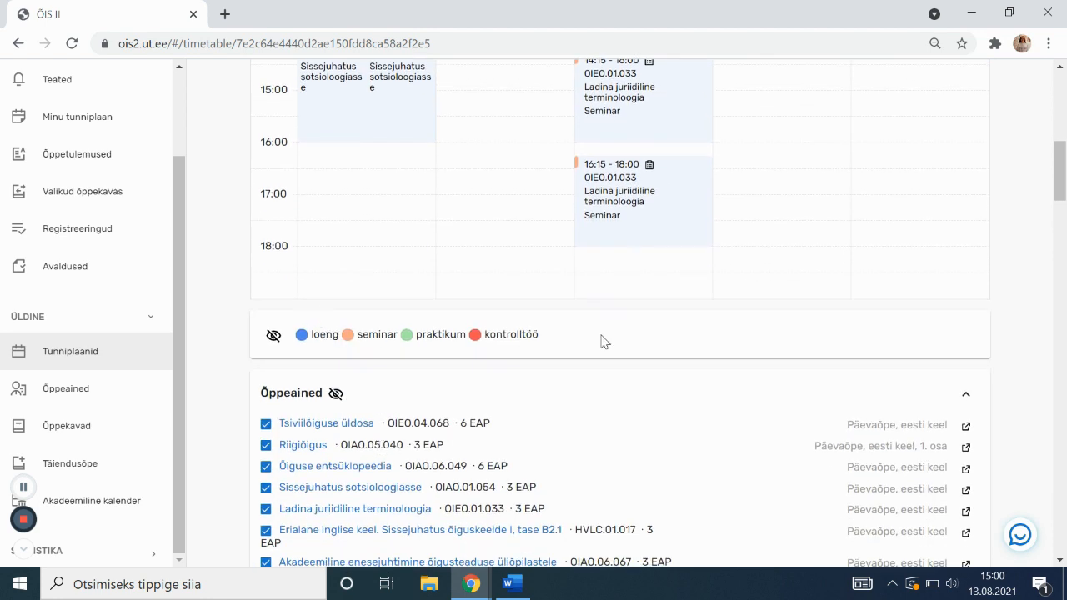
scroll(594, 350, "down", 1)
scroll(569, 340, "down", 1)
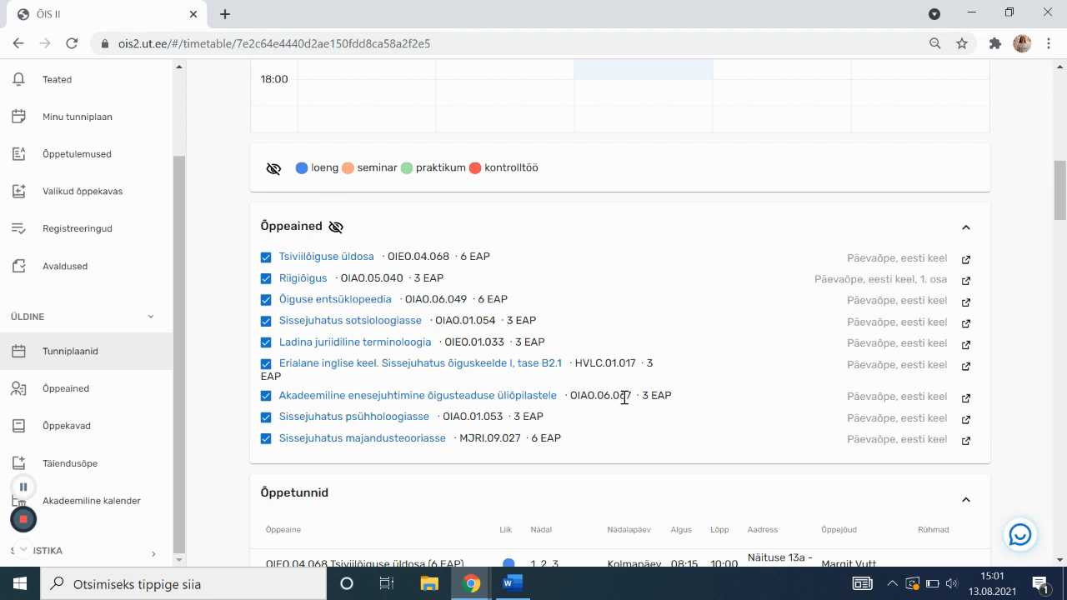
right_click(516, 397)
Open the Akadeemiline enesejuhtimine õigusteaduse üliõpilastele and Tsiviilõiguse üldosa course pages in new tabs
left_click(544, 409)
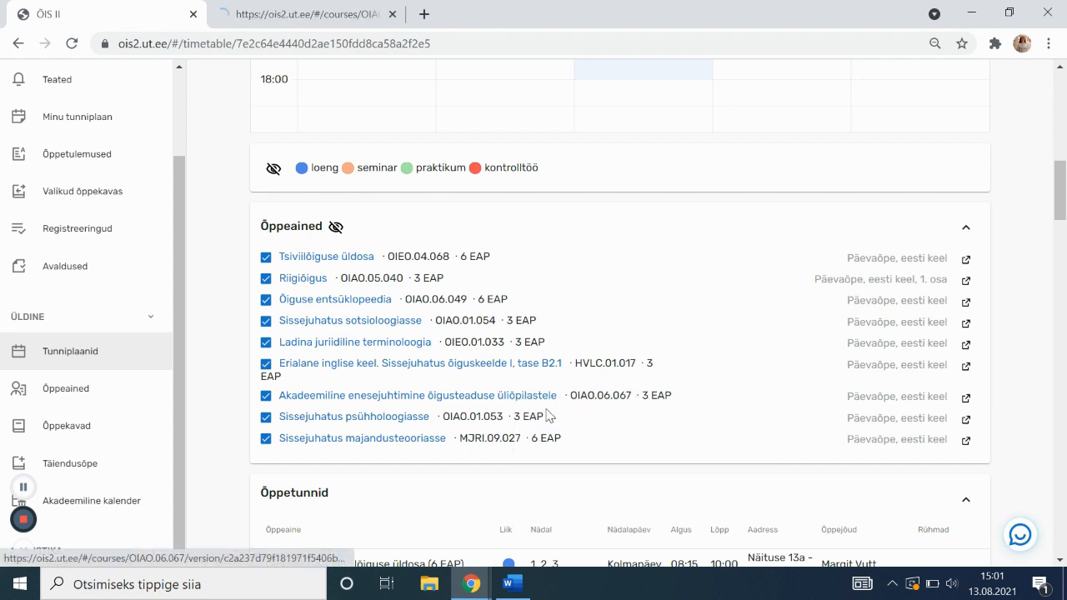
right_click(340, 258)
left_click(369, 269)
On the Tsiviilõiguse üldosa tab, expand the 'Õppeaine on eeldusaineks' dependent-courses list
left_click(476, 8)
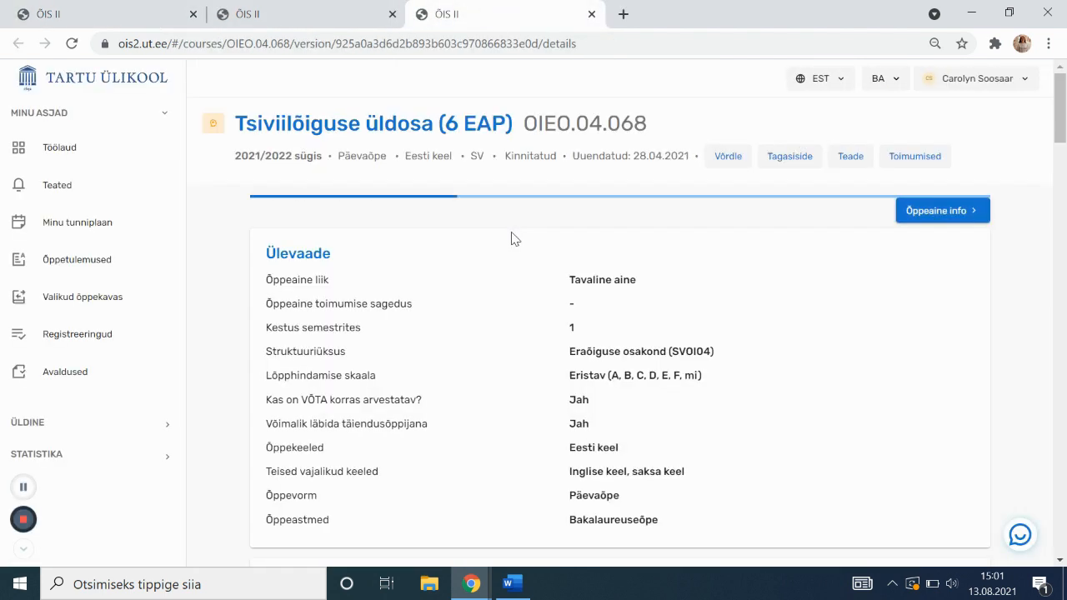
scroll(527, 244, "down", 1)
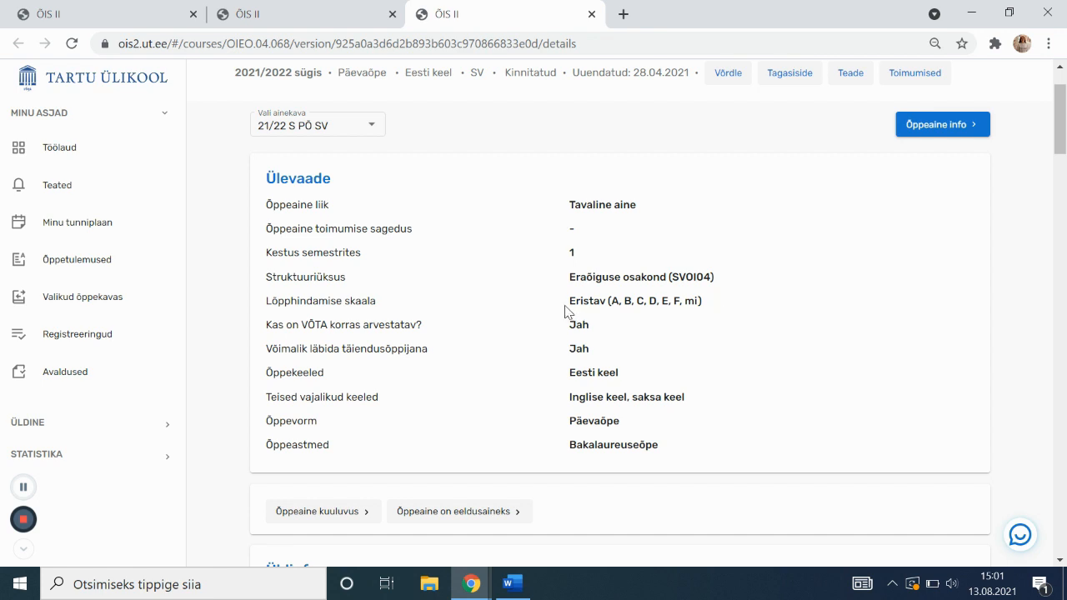
scroll(565, 313, "down", 2)
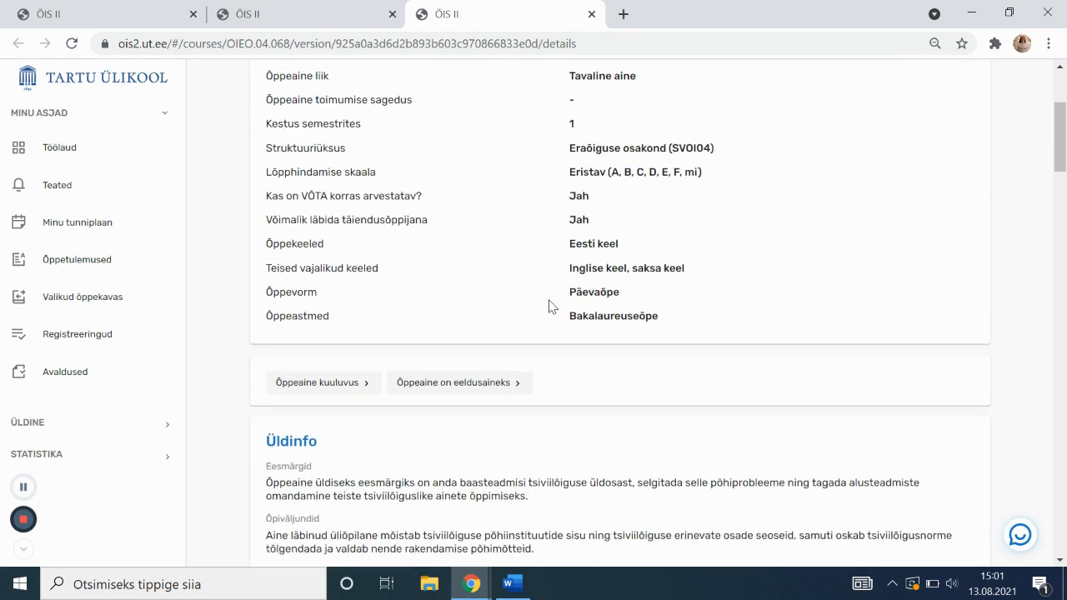
left_click(467, 344)
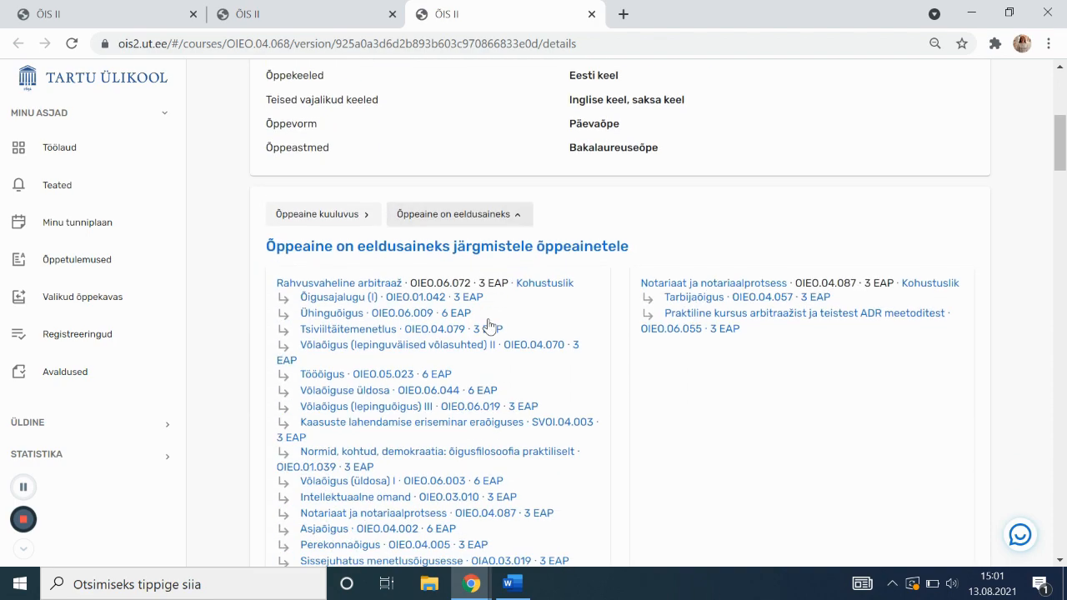
Review course OIEO.04.068's details: 6 EAP, 156 hours (24 lecture, 22 seminar, 110 self-study)
scroll(489, 321, "down", 8)
scroll(489, 325, "down", 2)
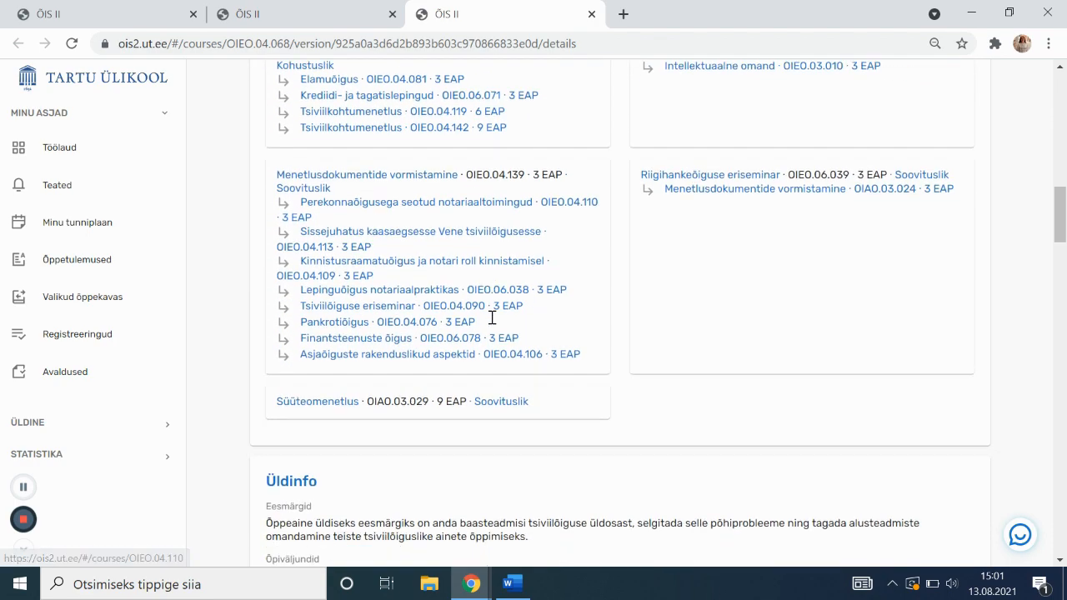
scroll(492, 325, "up", 3)
scroll(495, 324, "down", 10)
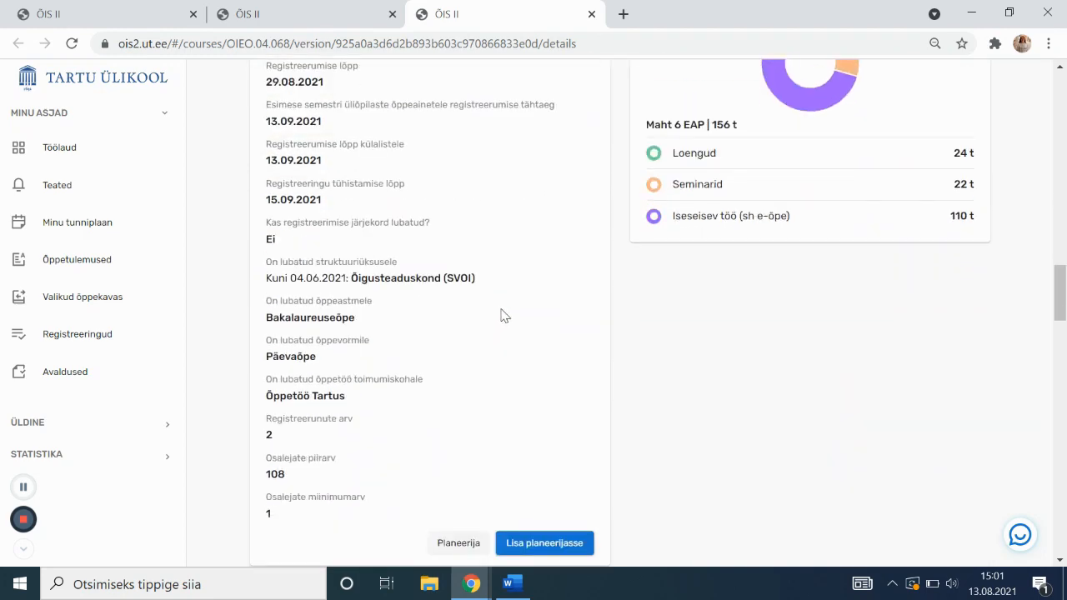
scroll(502, 315, "down", 9)
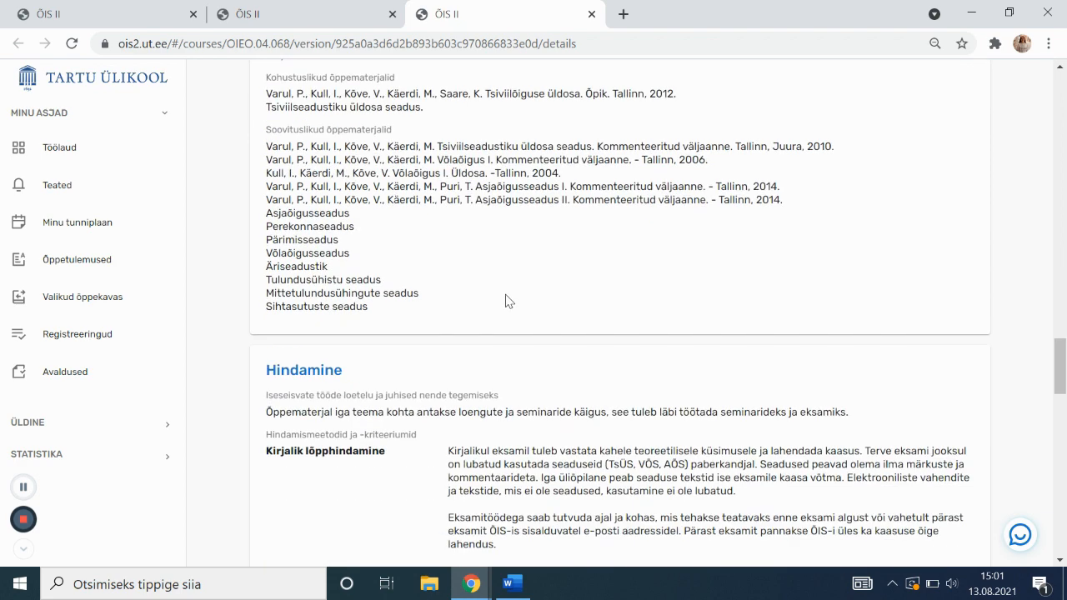
scroll(510, 301, "down", 3)
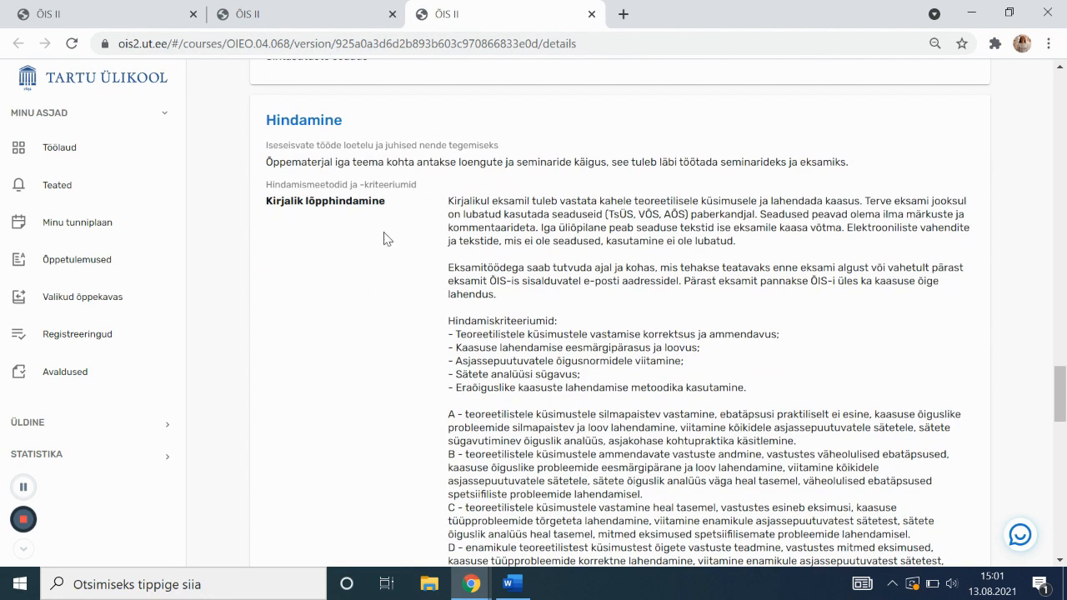
scroll(450, 208, "down", 1)
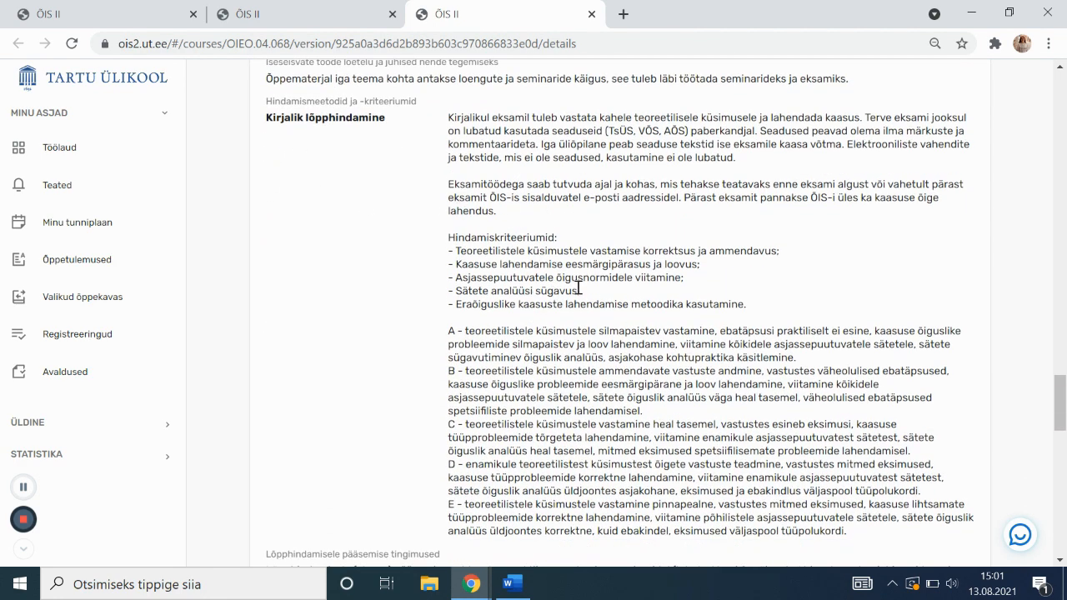
scroll(555, 288, "down", 4)
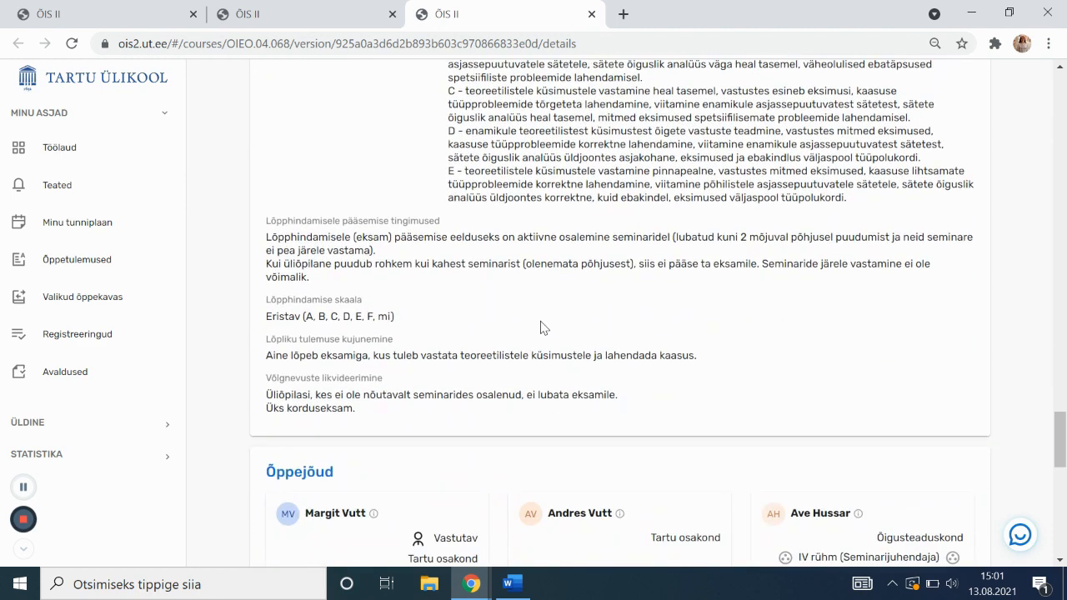
scroll(542, 325, "down", 2)
scroll(347, 222, "down", 5)
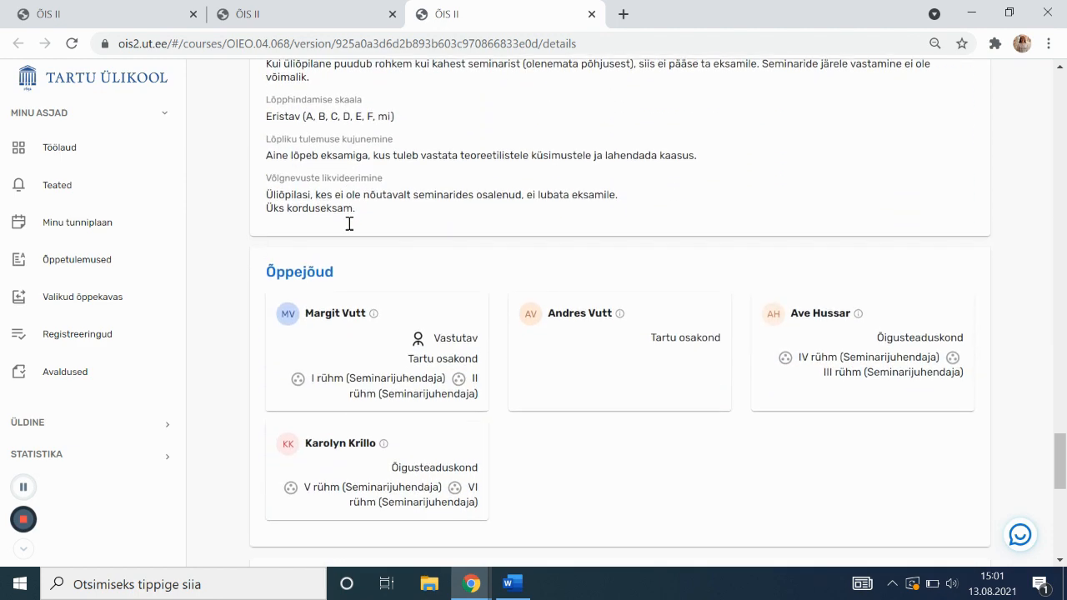
scroll(465, 275, "down", 2)
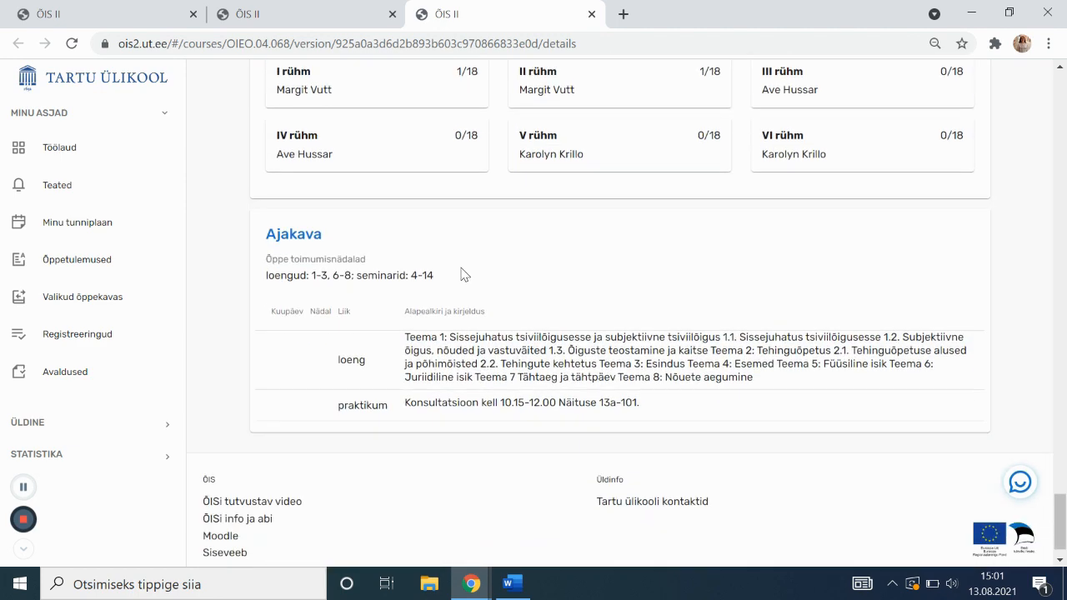
scroll(506, 258, "up", 2)
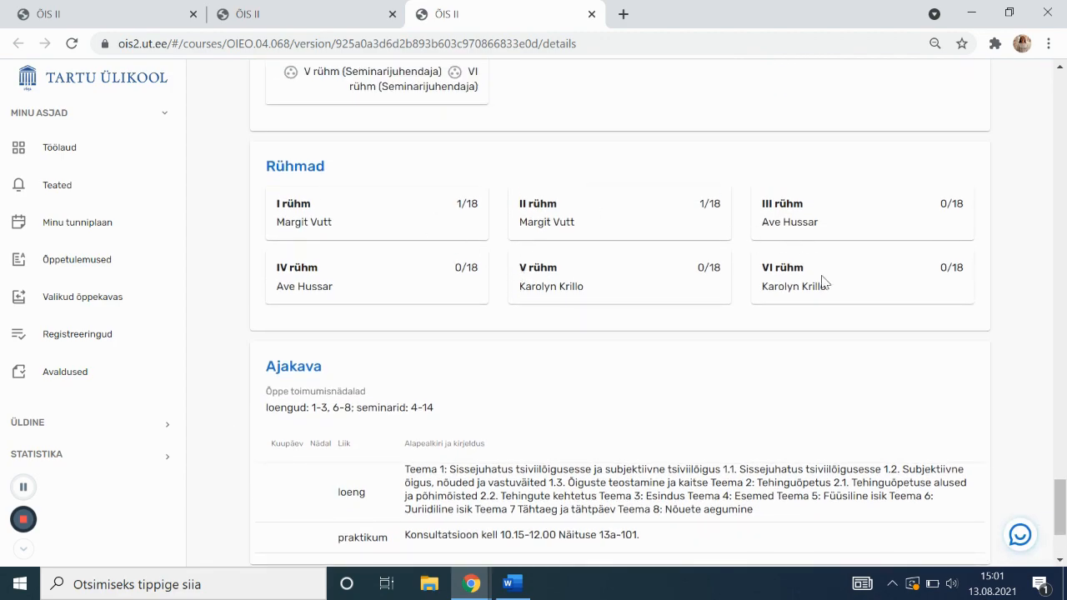
scroll(665, 352, "down", 1)
scroll(659, 359, "up", 5)
scroll(653, 362, "up", 20)
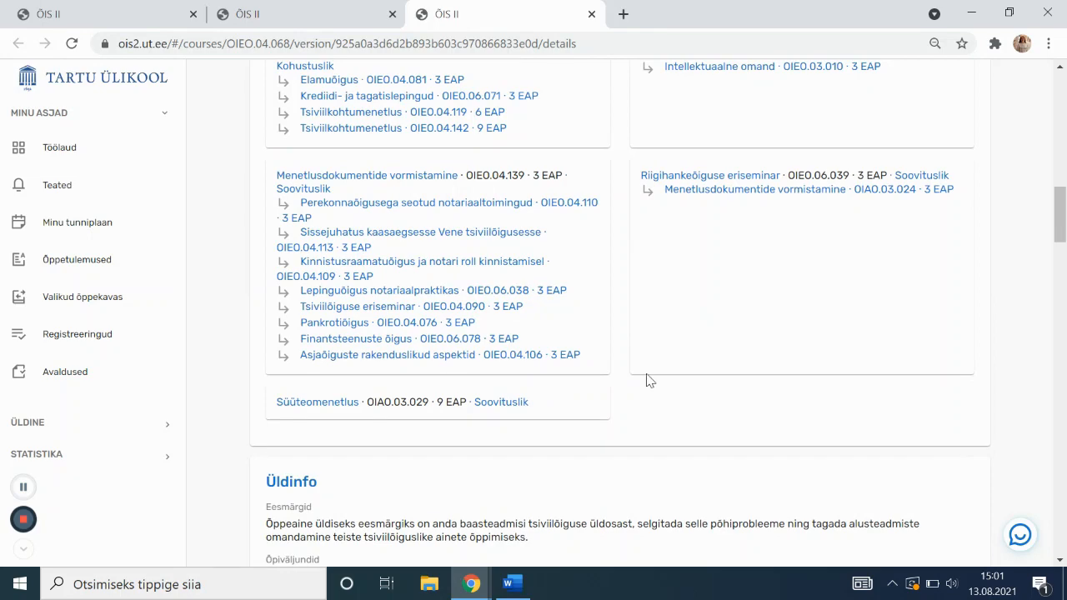
scroll(651, 381, "down", 6)
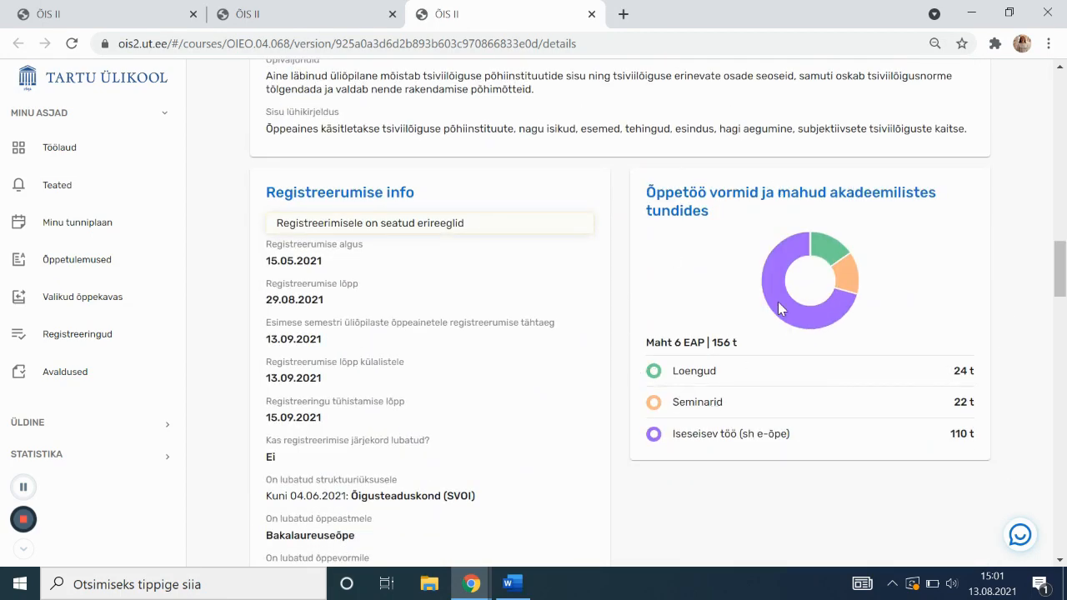
mouse_move(782, 324)
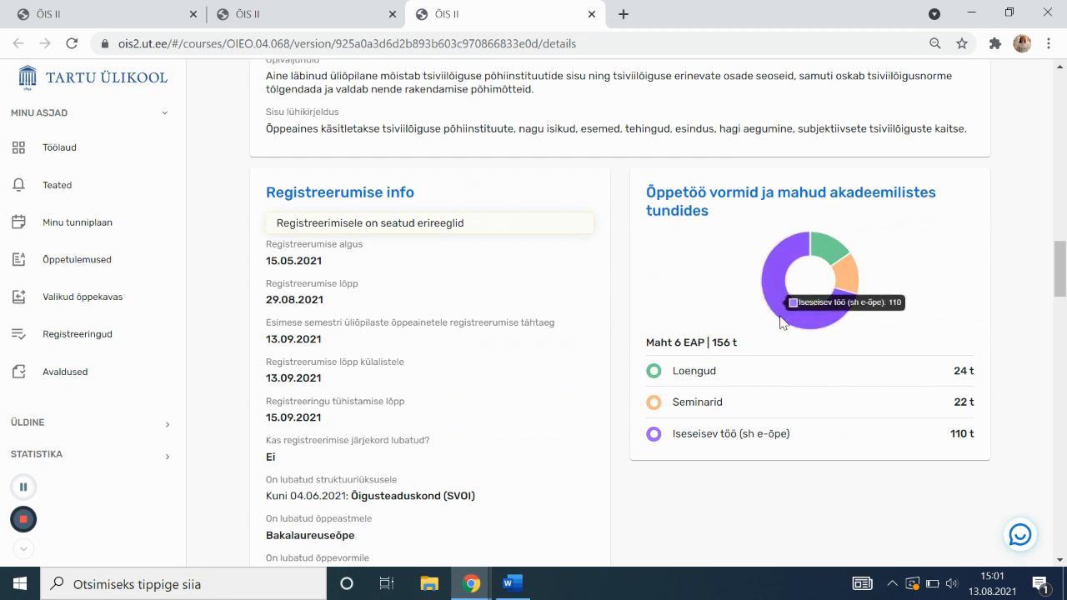
mouse_move(833, 265)
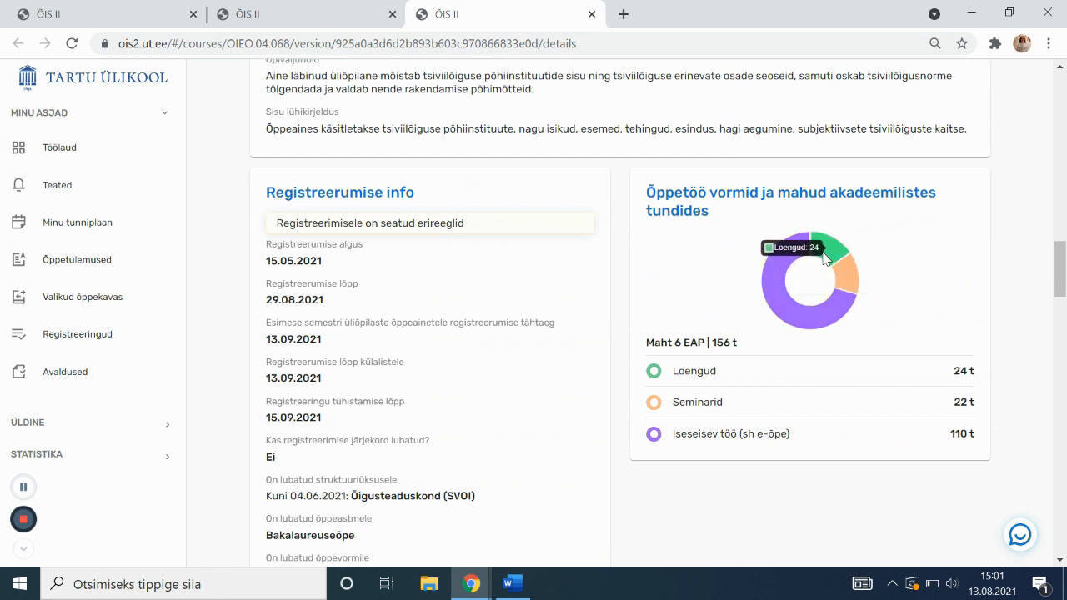
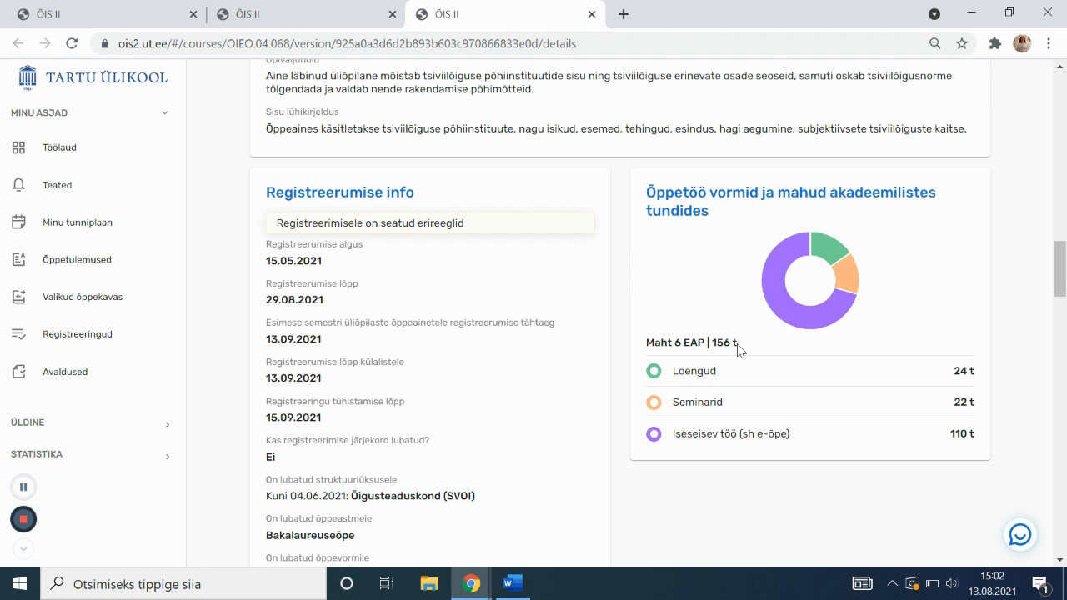
Open Tsiviilõiguse üldosa's student feedback and select the 20/21 S PÕ SV version
scroll(744, 349, "up", 10)
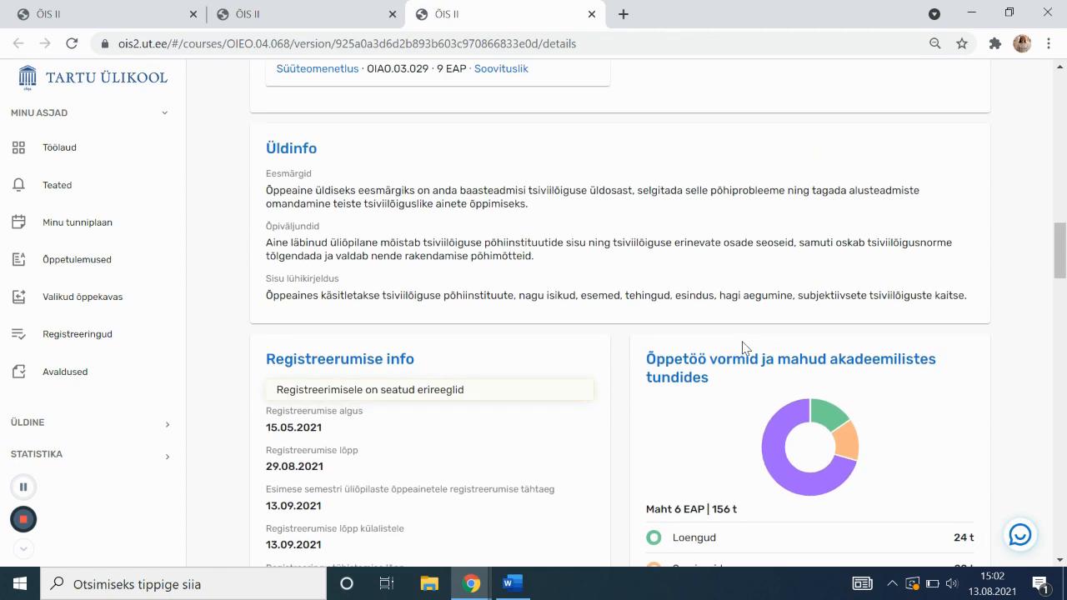
scroll(757, 343, "up", 15)
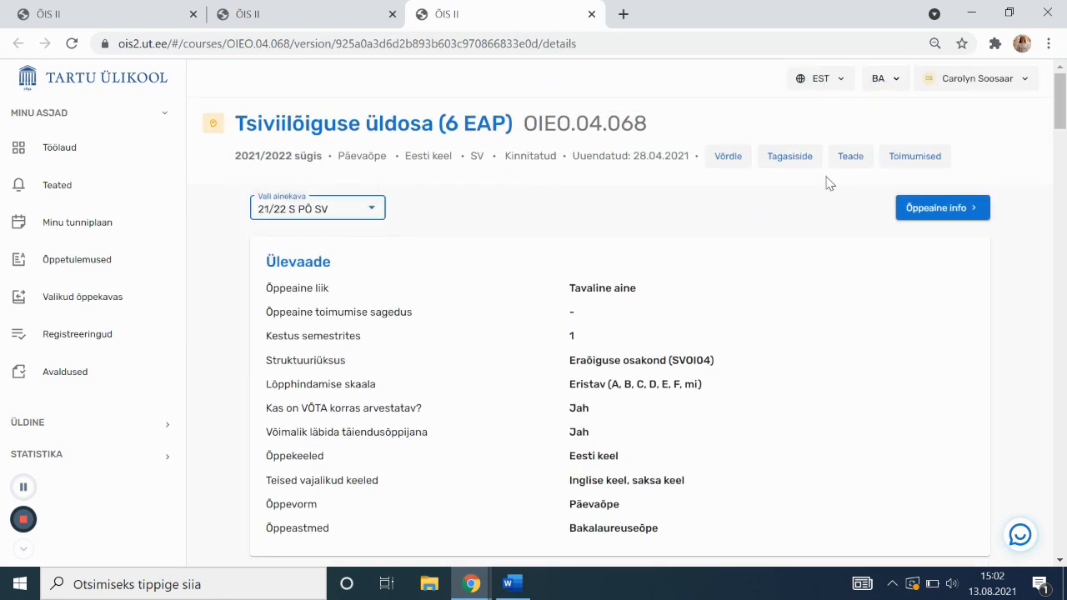
left_click(799, 157)
left_click(321, 208)
left_click(337, 247)
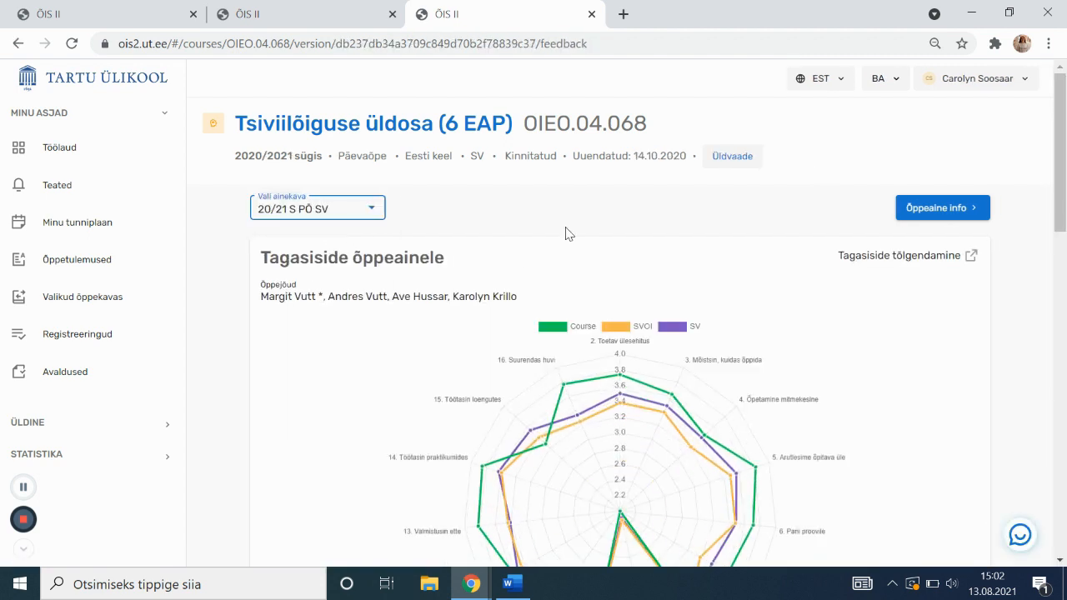
Expand question 1's study-tip answers and read through the respondents' advice
scroll(575, 225, "down", 2)
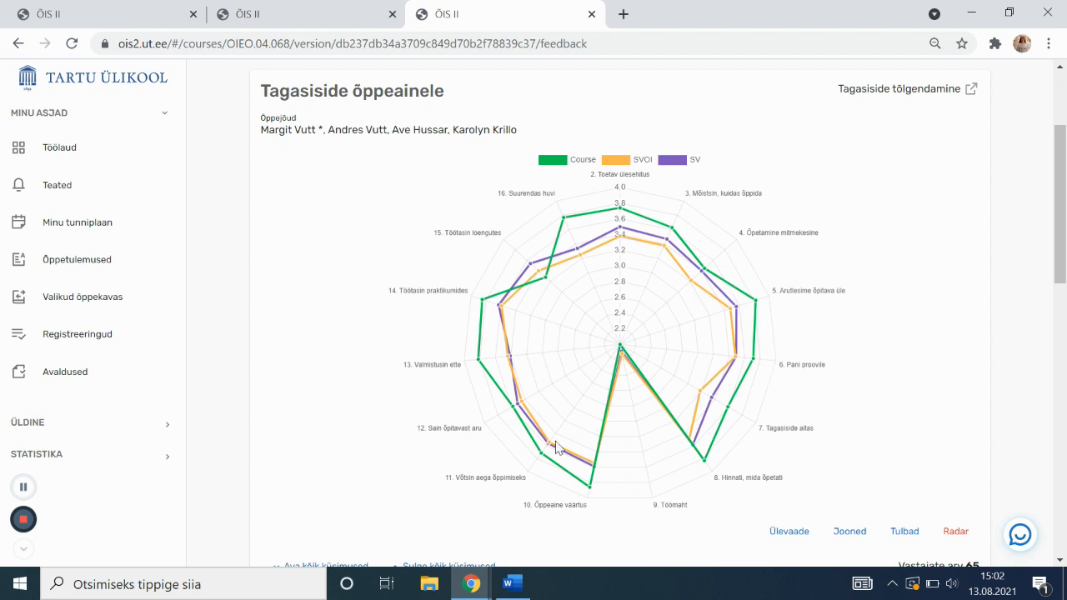
scroll(539, 421, "down", 2)
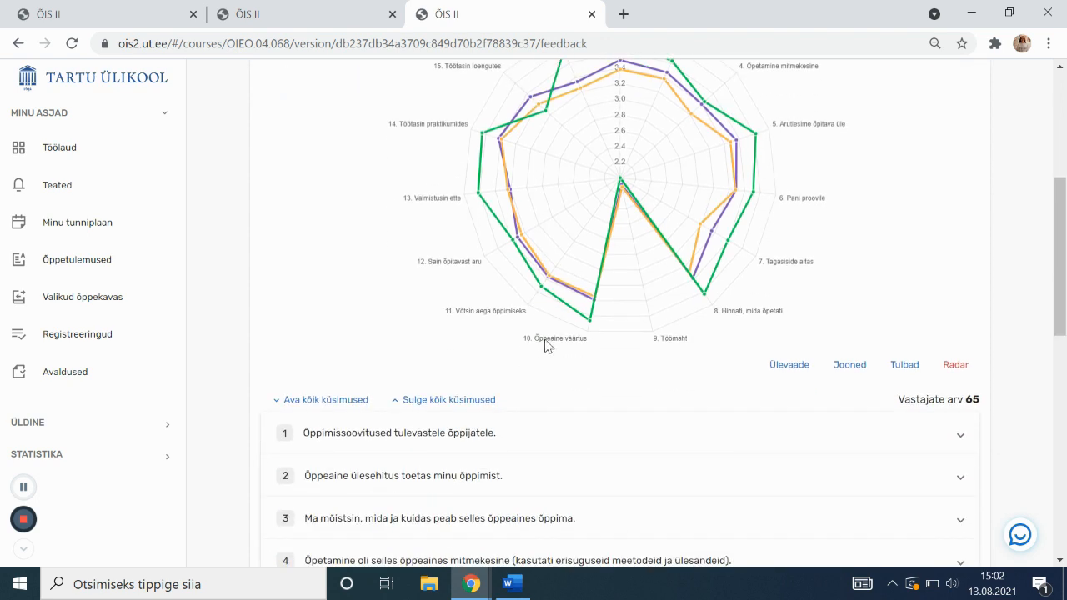
scroll(560, 346, "down", 4)
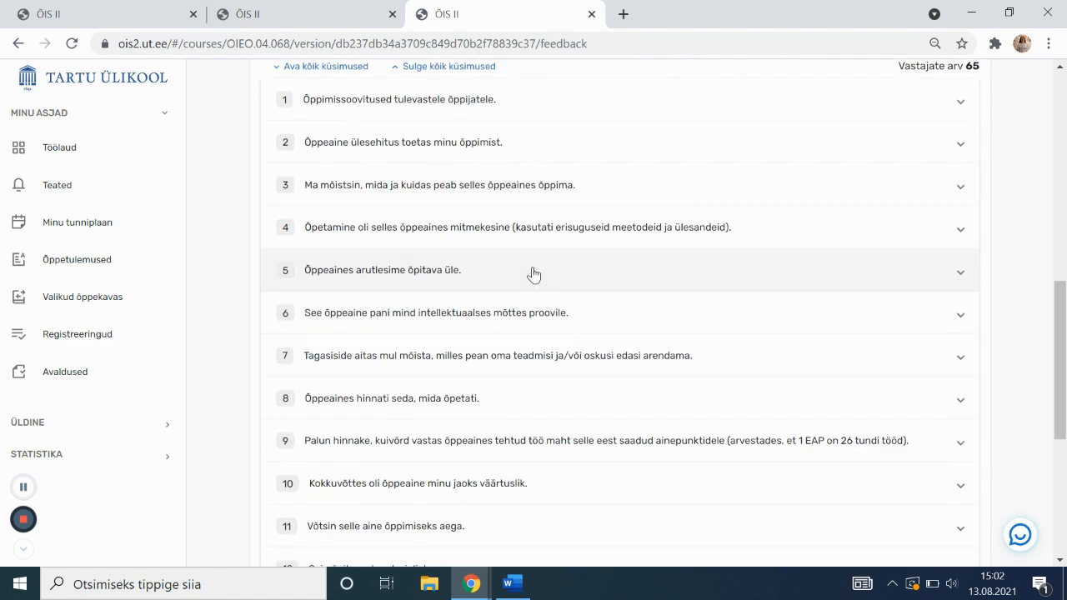
scroll(531, 272, "up", 1)
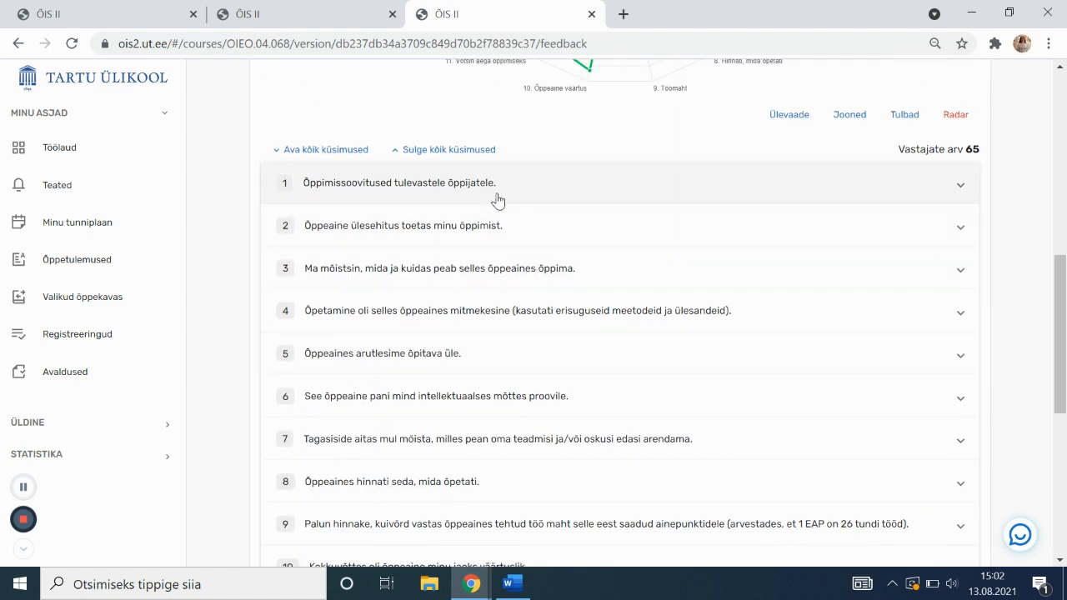
left_click(495, 200)
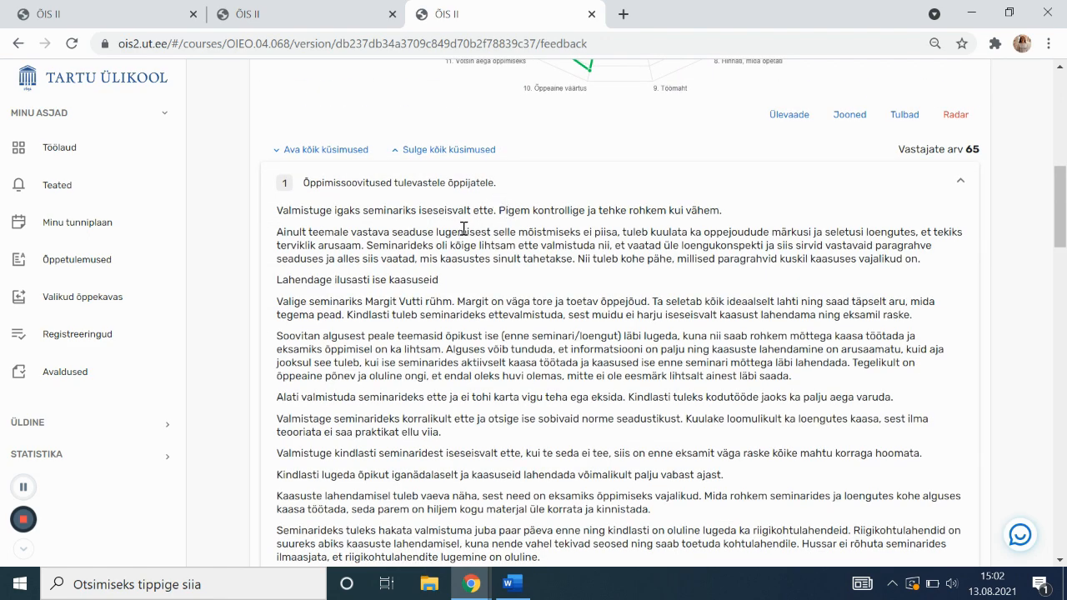
scroll(440, 237, "down", 1)
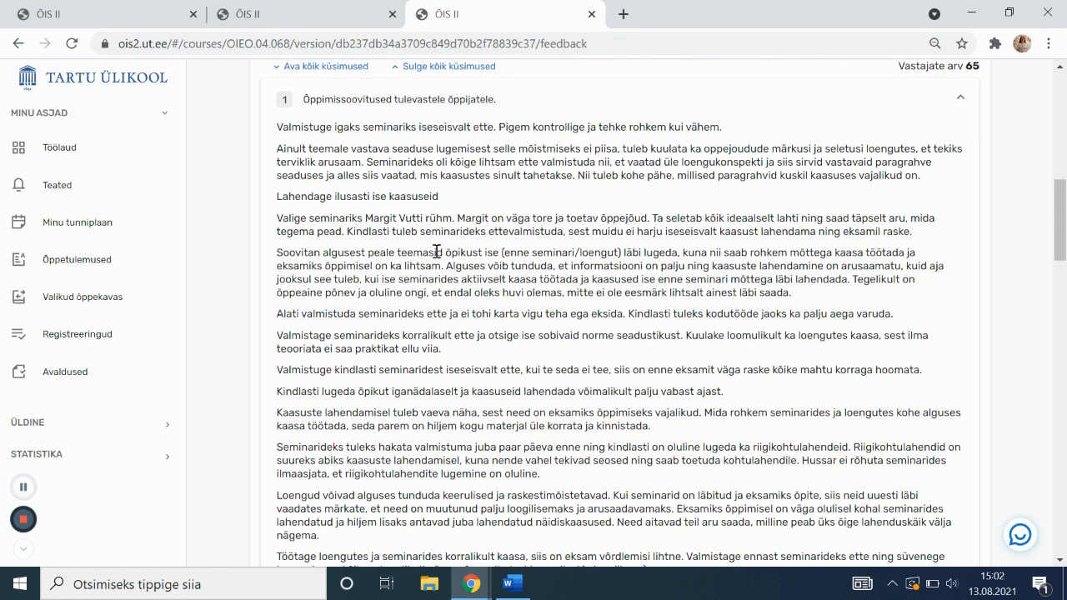
scroll(434, 291, "down", 15)
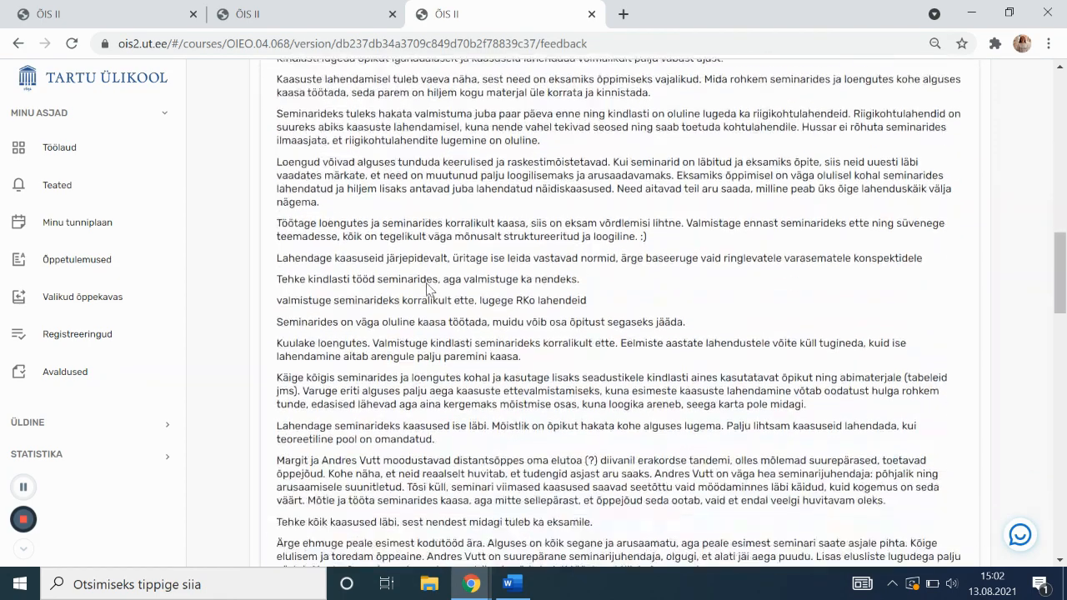
scroll(430, 278, "down", 3)
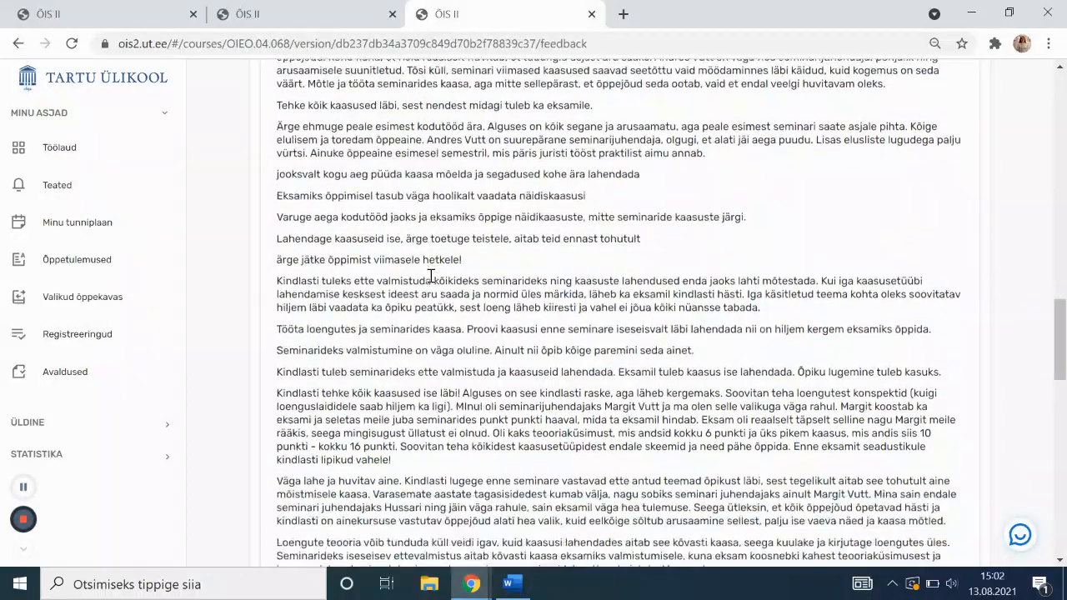
scroll(430, 275, "down", 4)
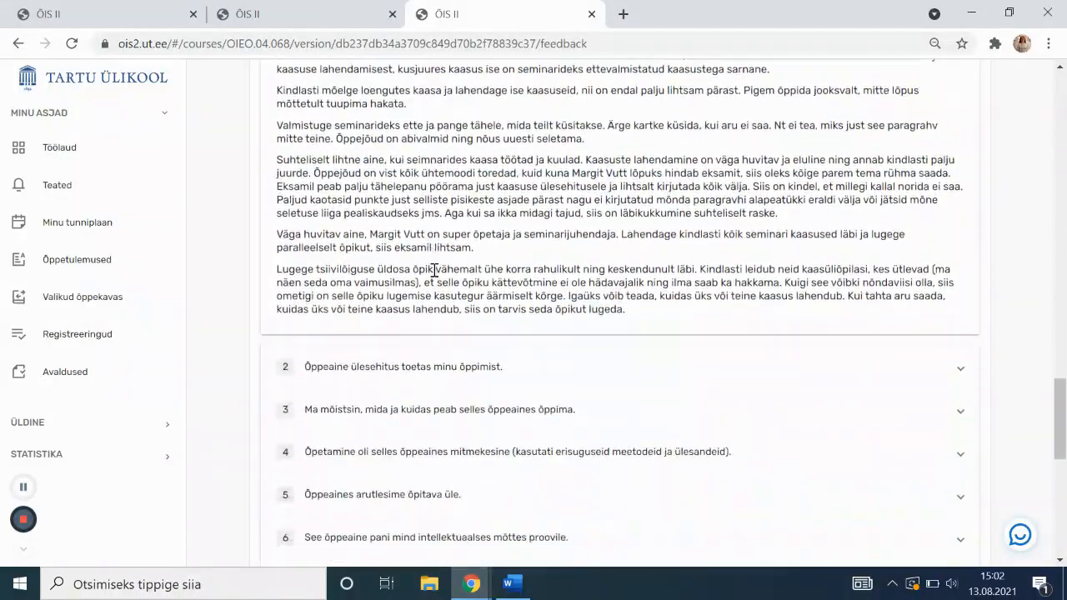
scroll(440, 269, "up", 12)
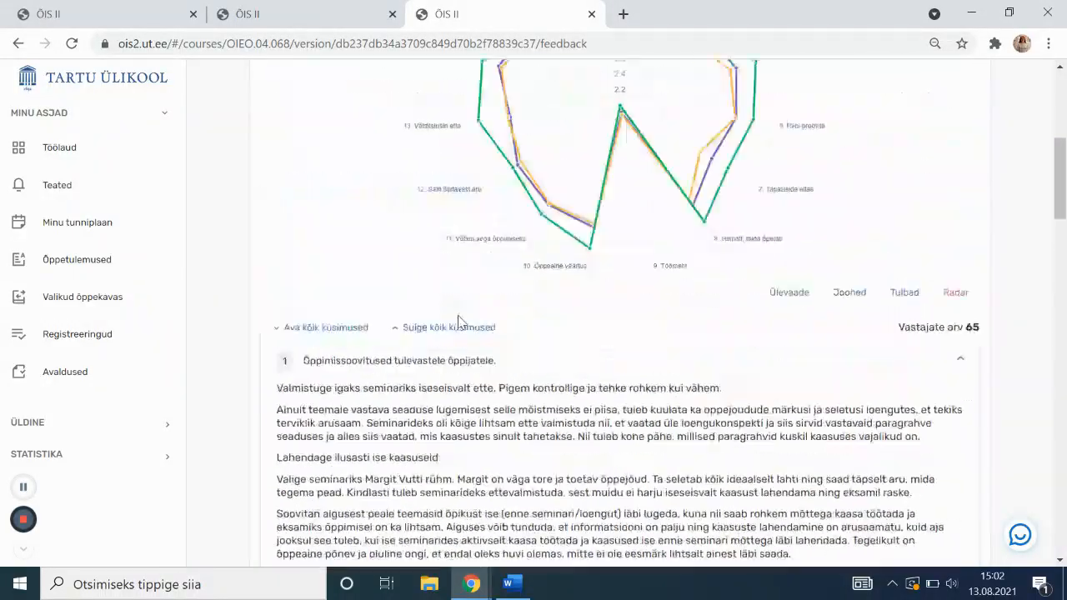
scroll(392, 367, "up", 4)
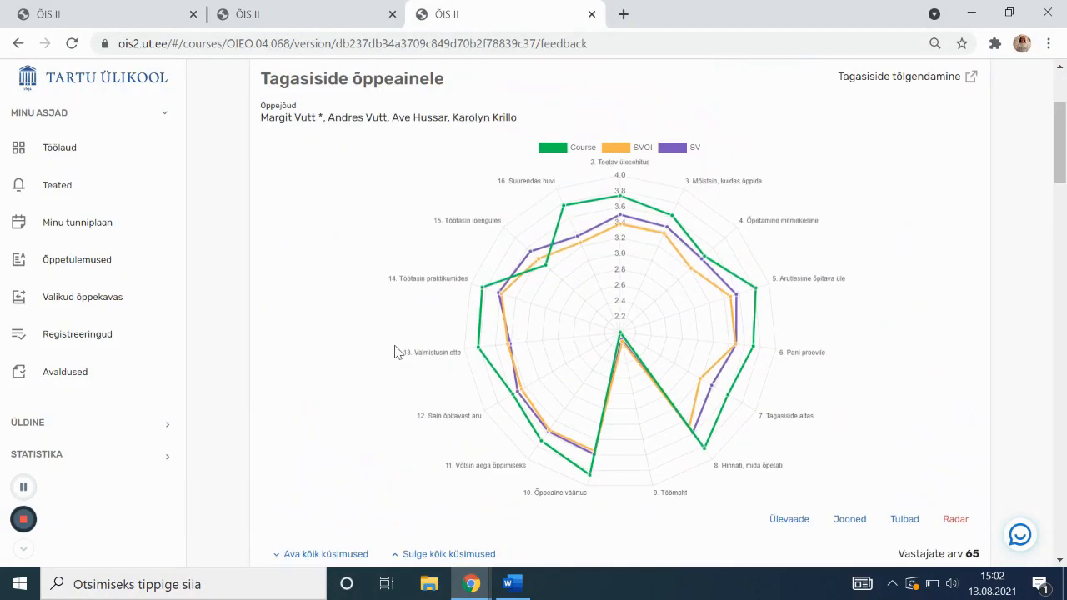
Return to the Akadeemiline enesejuhtimine course, close the feedback tab, and expand 'Õppeaine on eeldusaineks'
left_click(338, 8)
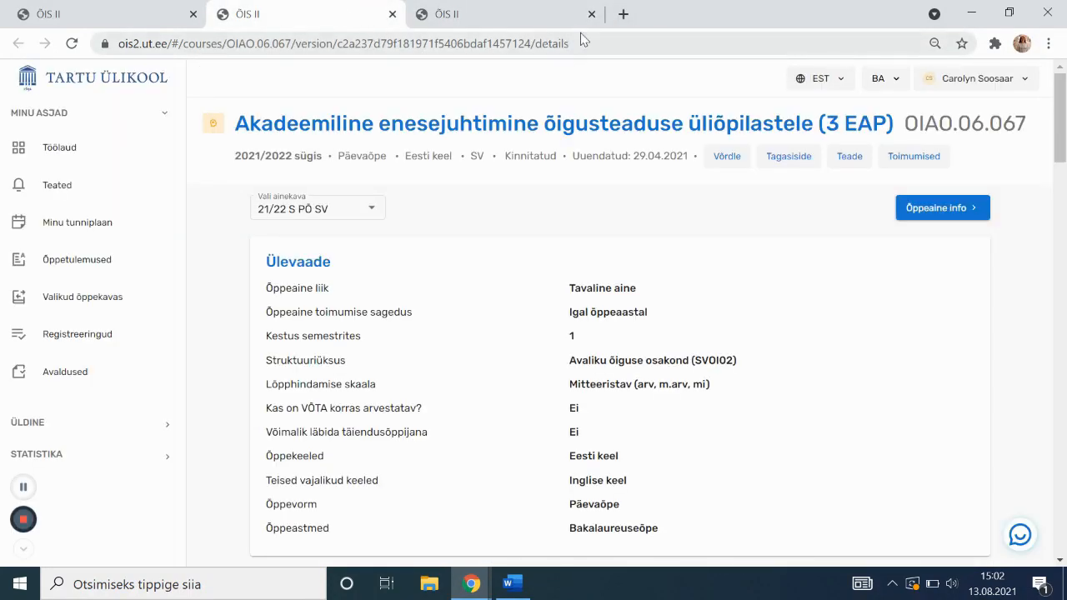
left_click(540, 14)
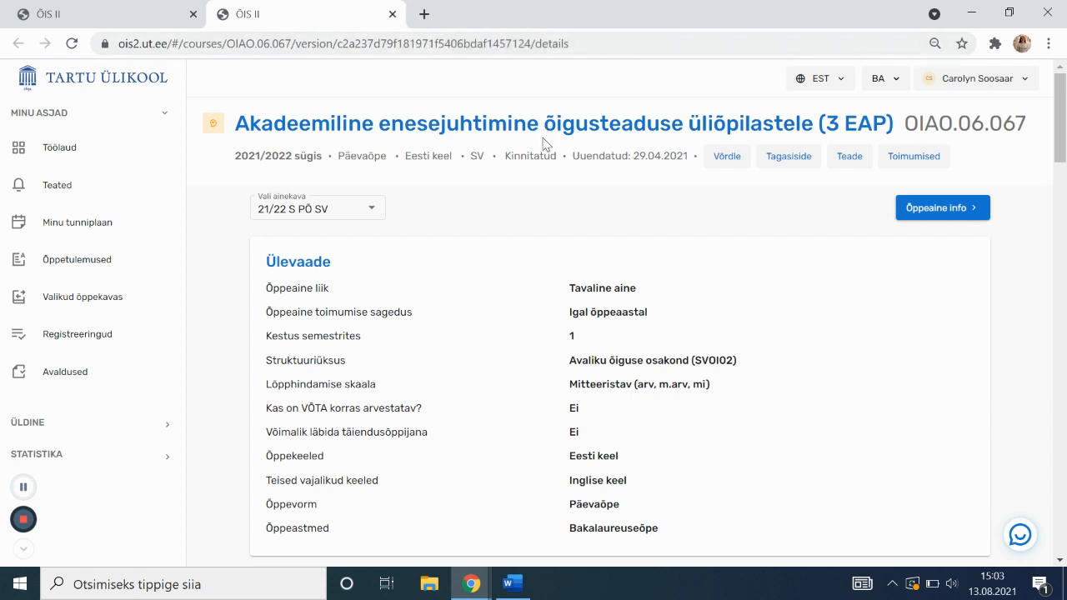
scroll(431, 146, "down", 2)
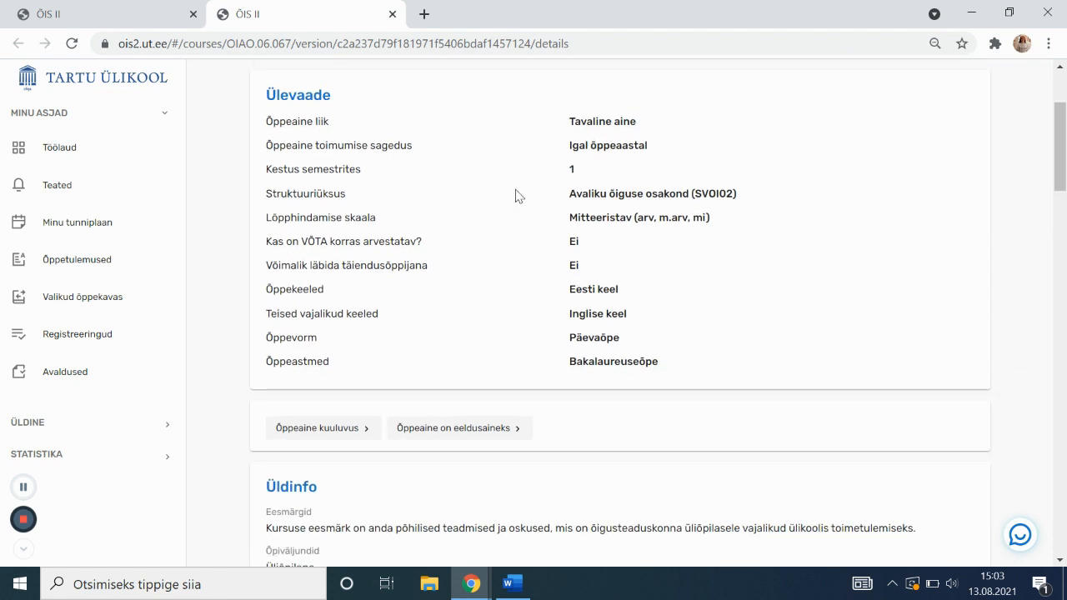
scroll(615, 245, "down", 2)
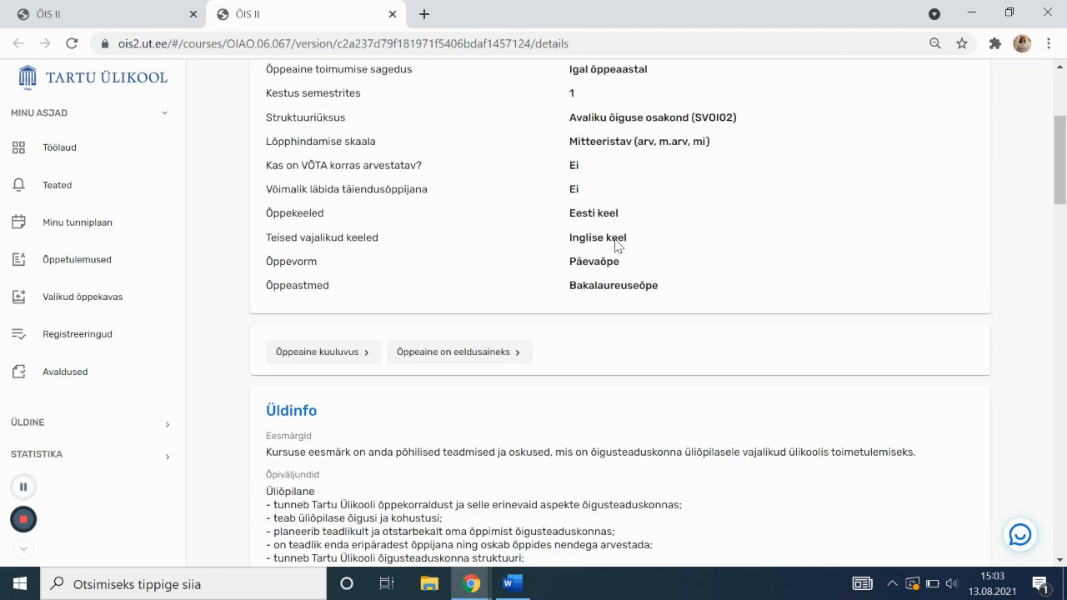
scroll(615, 245, "down", 2)
left_click(472, 97)
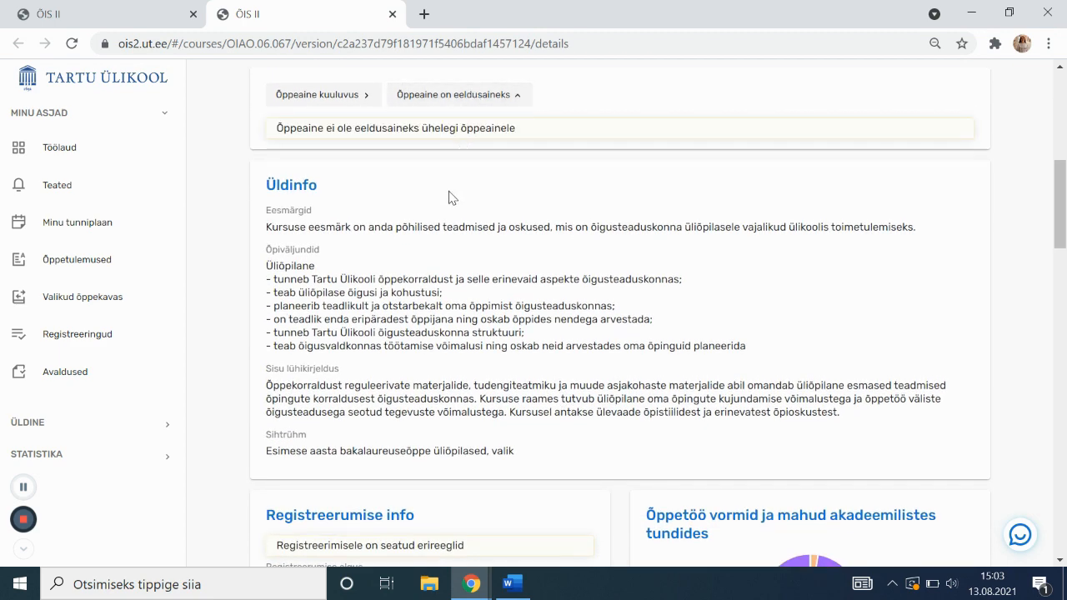
Review the course's target group and 78-hour workload, then go back to the timetable tab
scroll(450, 197, "down", 1)
scroll(484, 250, "down", 1)
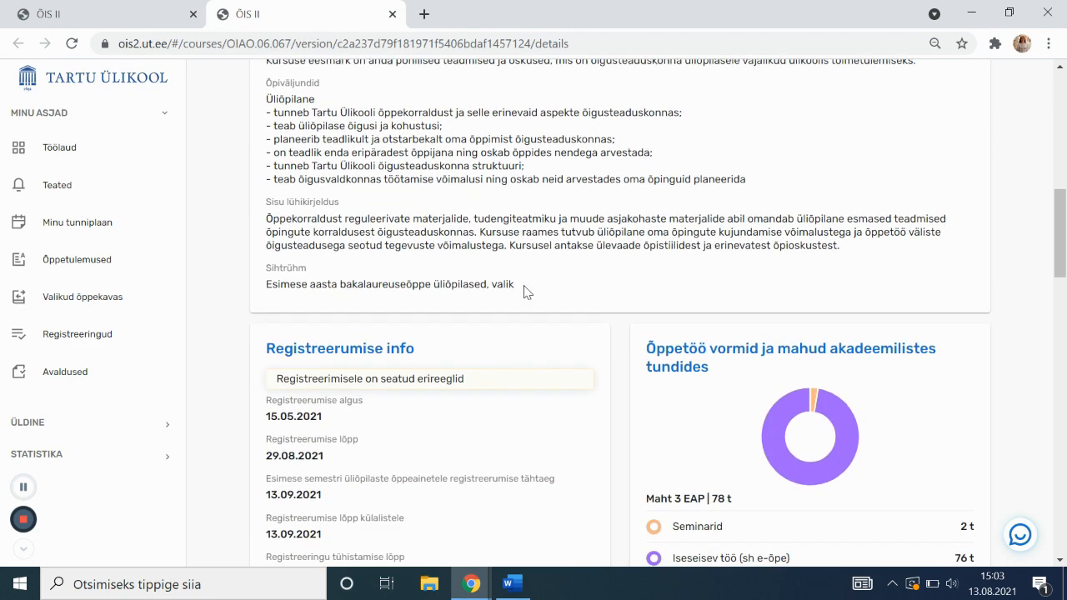
left_click_drag(492, 288, 514, 285)
left_click(488, 284)
scroll(417, 305, "down", 1)
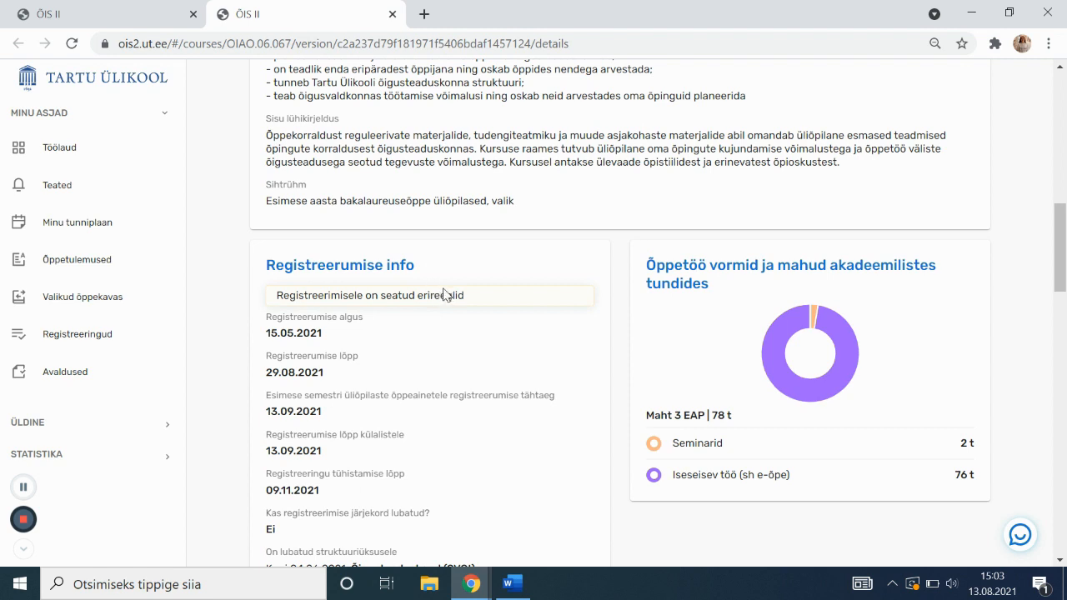
mouse_move(772, 345)
mouse_move(815, 315)
scroll(546, 360, "down", 5)
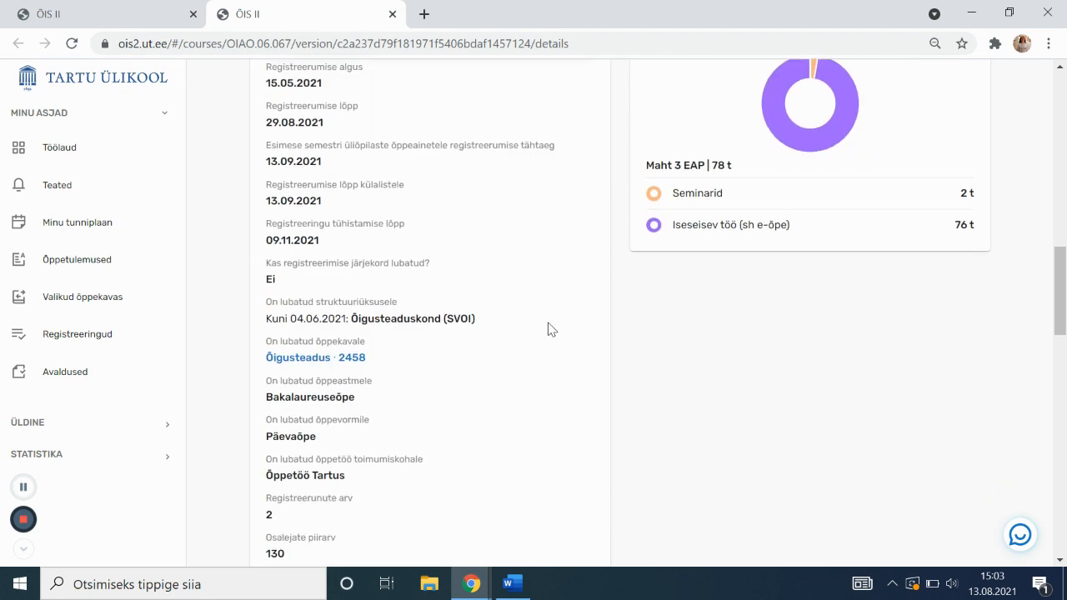
scroll(549, 329, "down", 4)
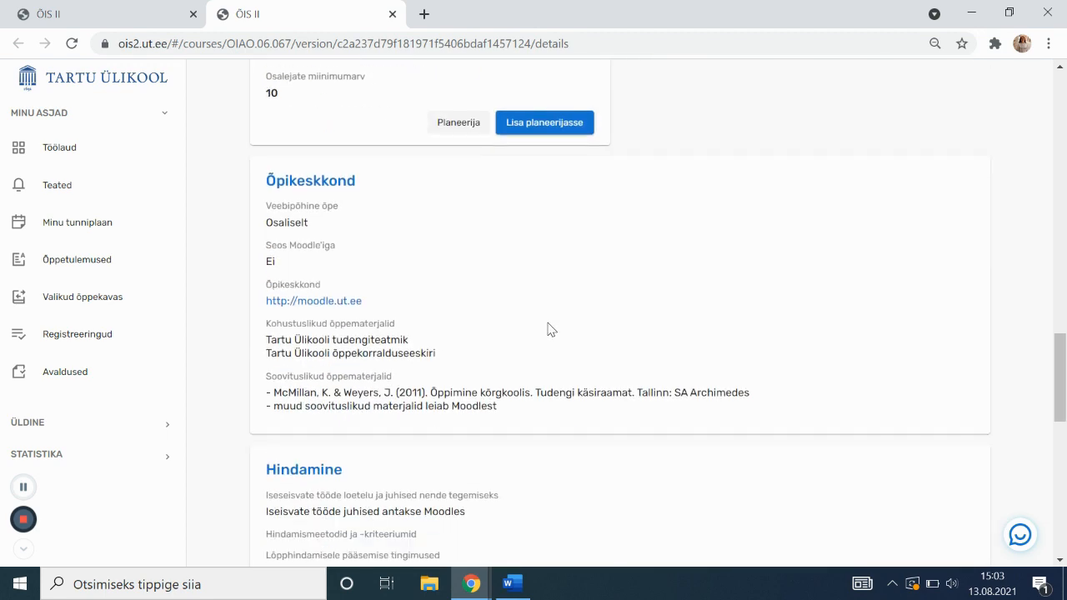
scroll(550, 321, "up", 5)
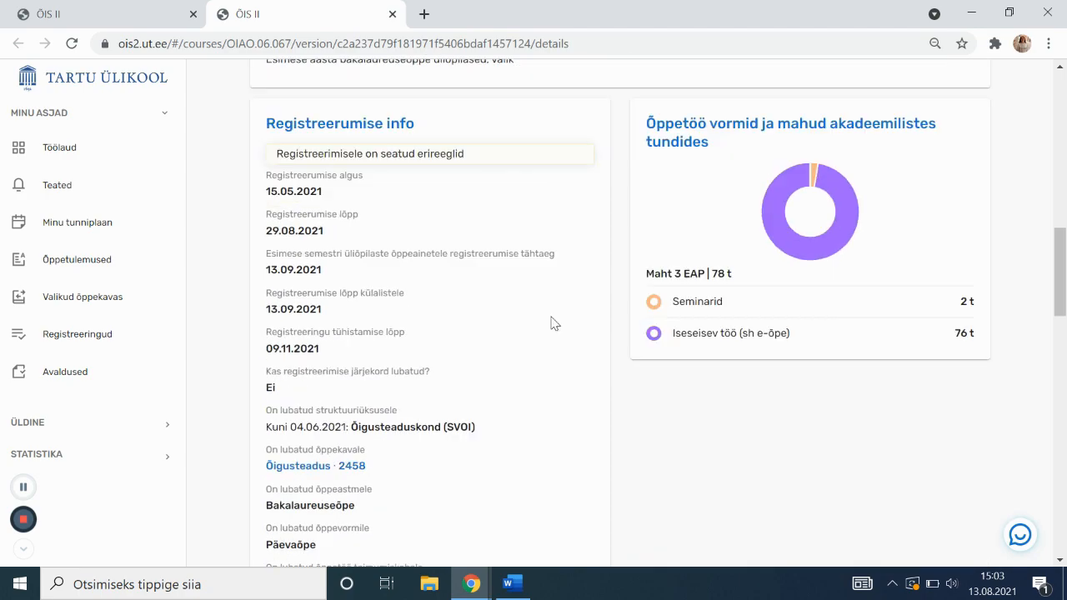
scroll(552, 319, "down", 10)
scroll(551, 322, "up", 2)
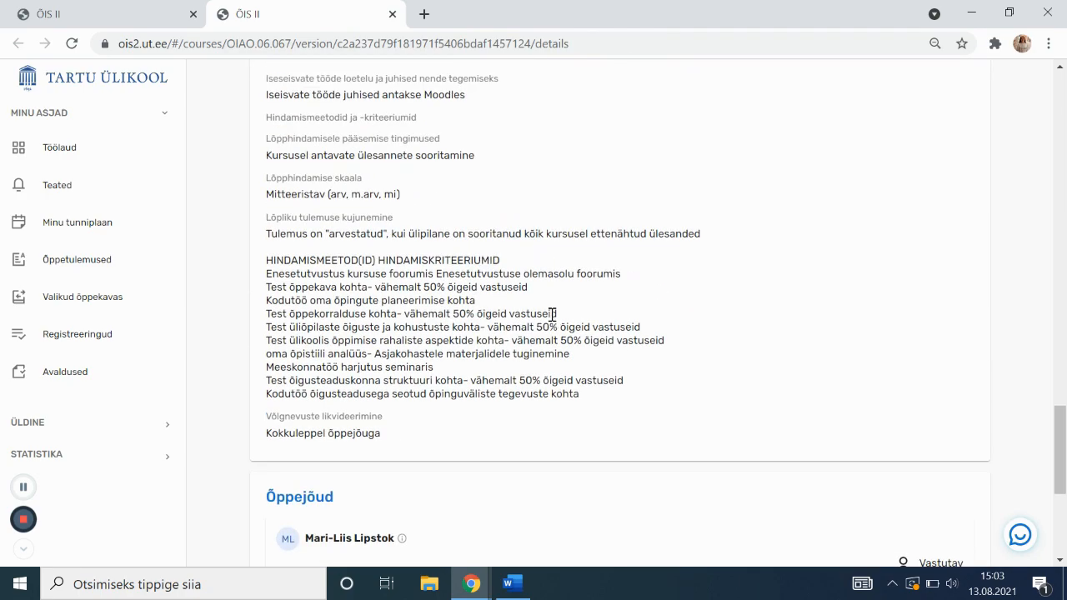
scroll(552, 317, "down", 3)
scroll(575, 333, "up", 15)
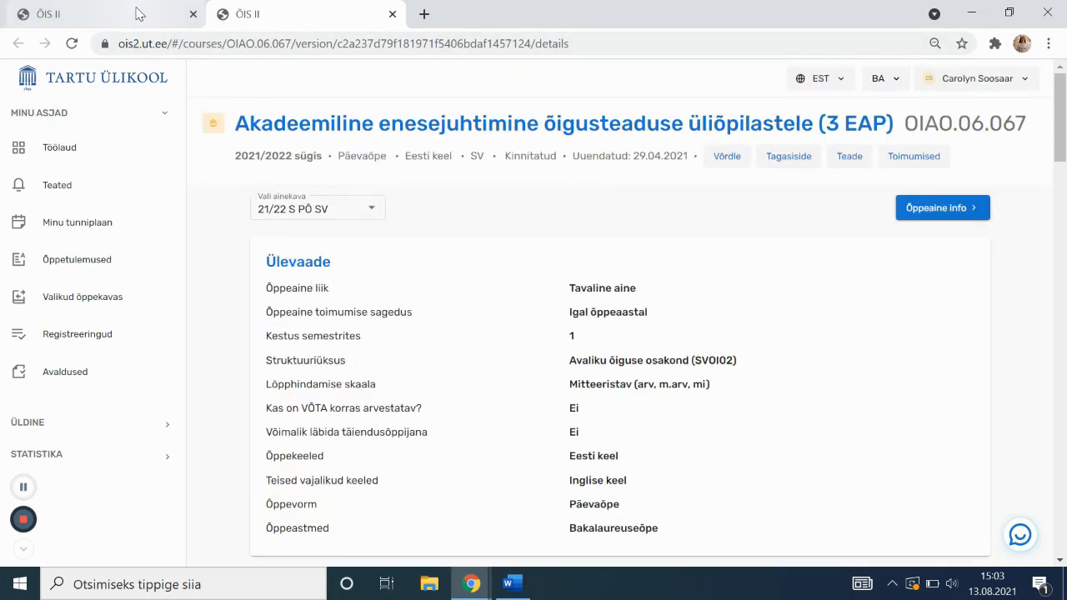
left_click(138, 14)
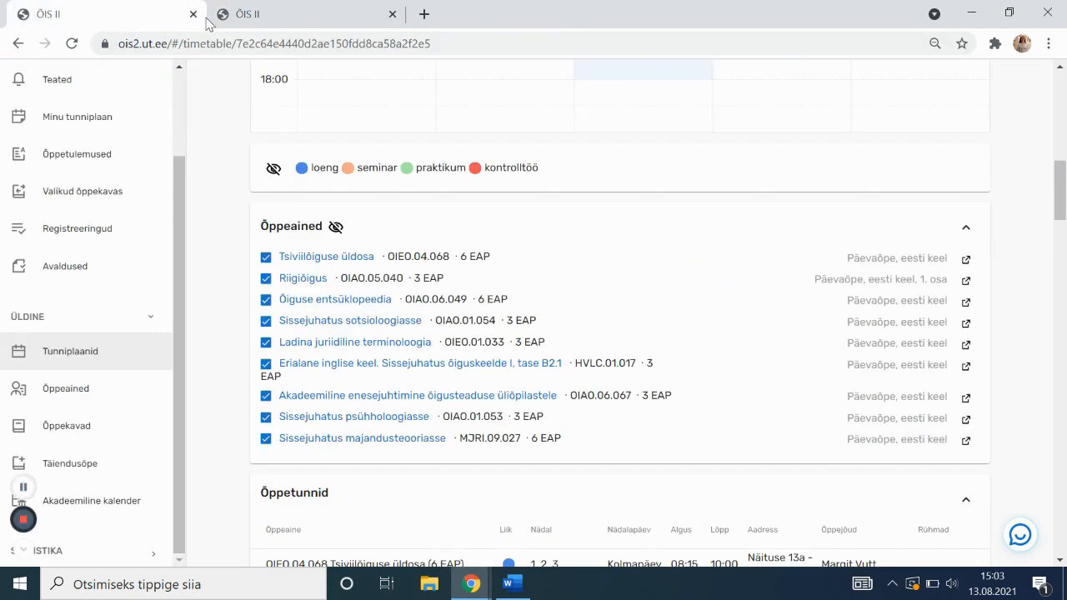
Close the course tab, go to Õppekavad and search the curricula for 'õigus'
left_click(392, 14)
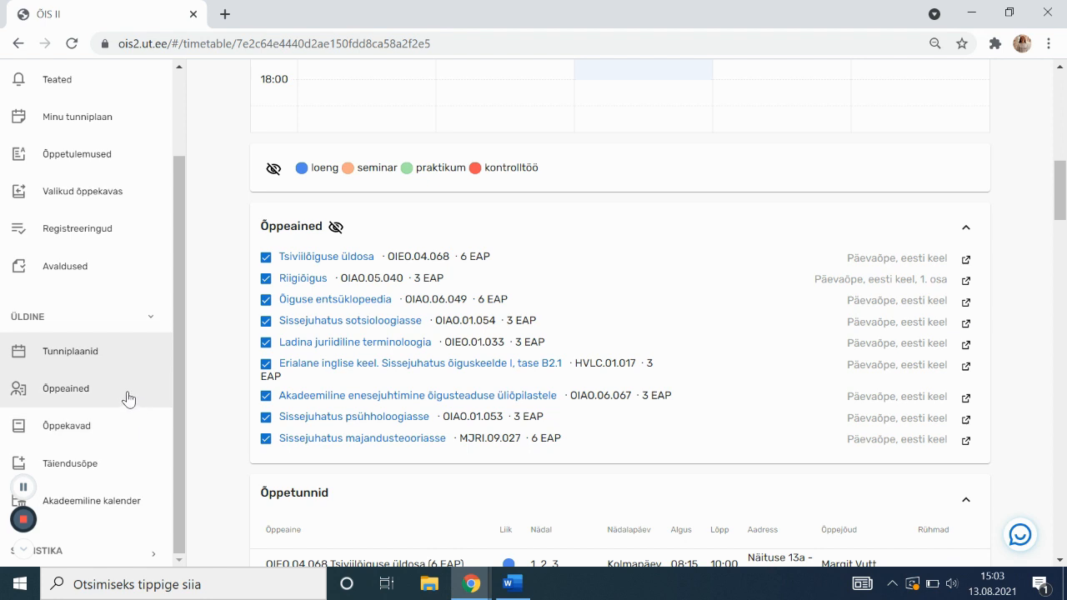
left_click(116, 425)
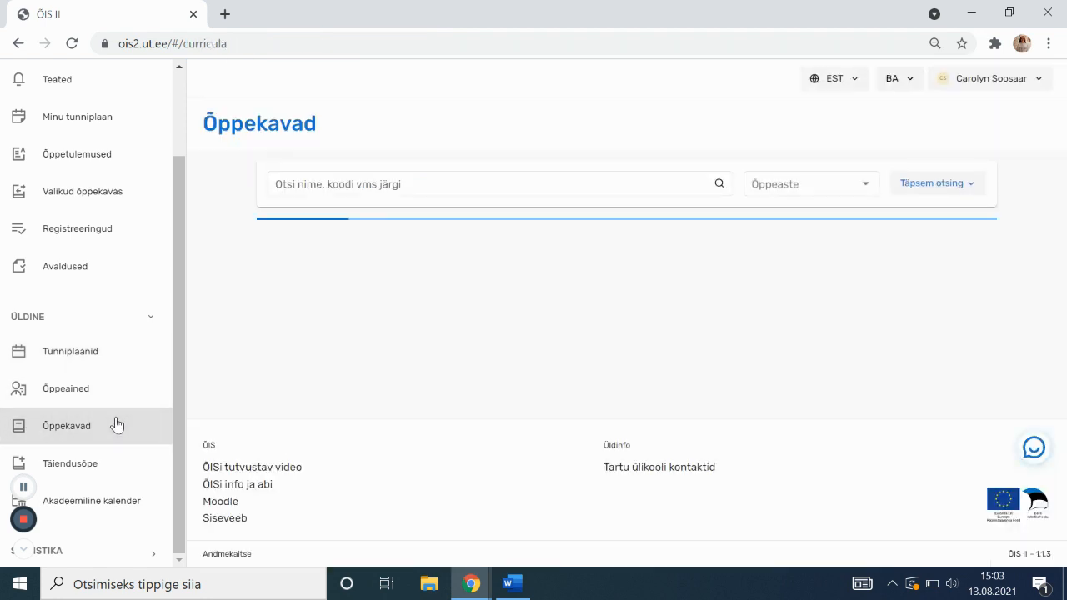
left_click(395, 183)
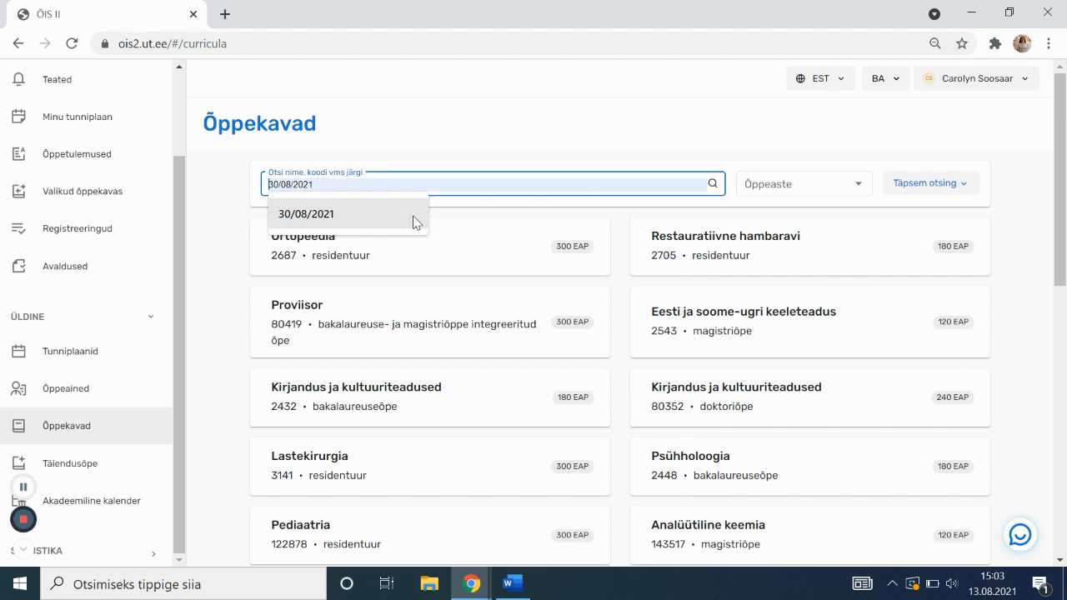
type("õigus")
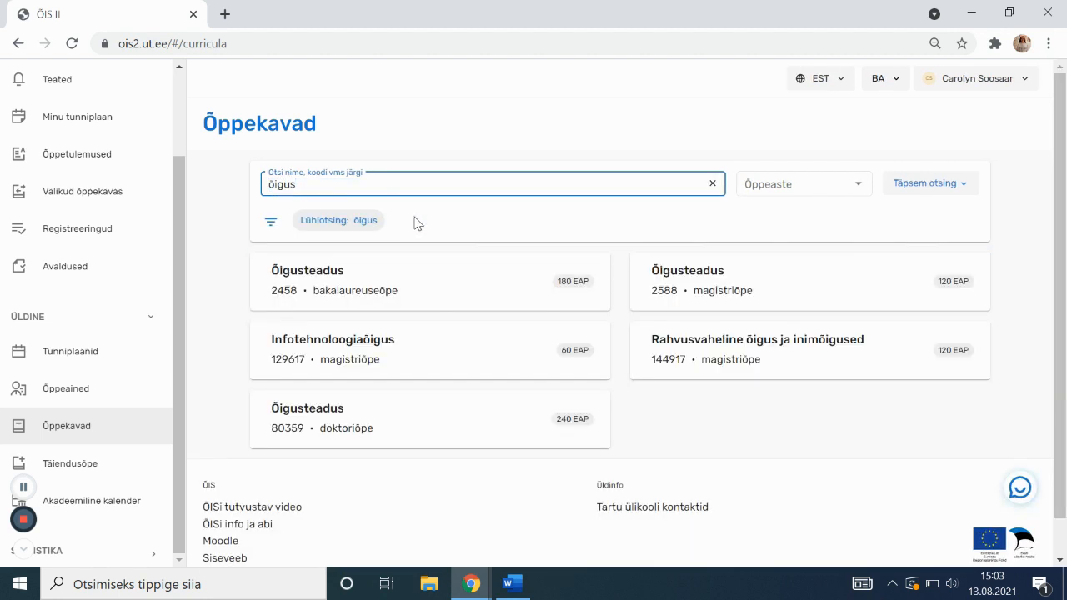
Open the Õigusteadus 2458 curriculum and switch it to the 2021/2022 version
left_click(387, 306)
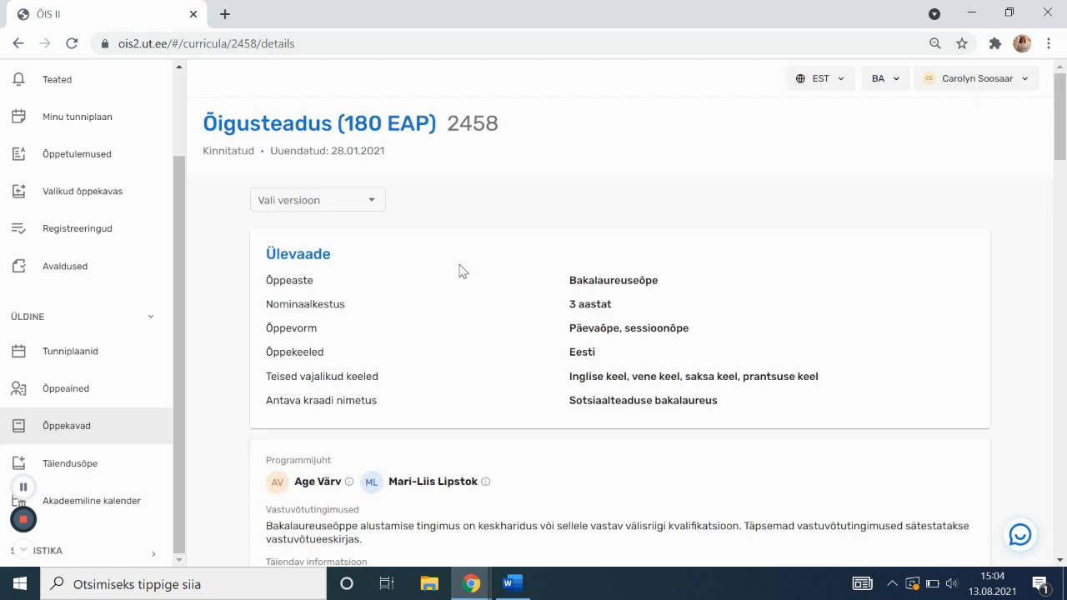
left_click(366, 200)
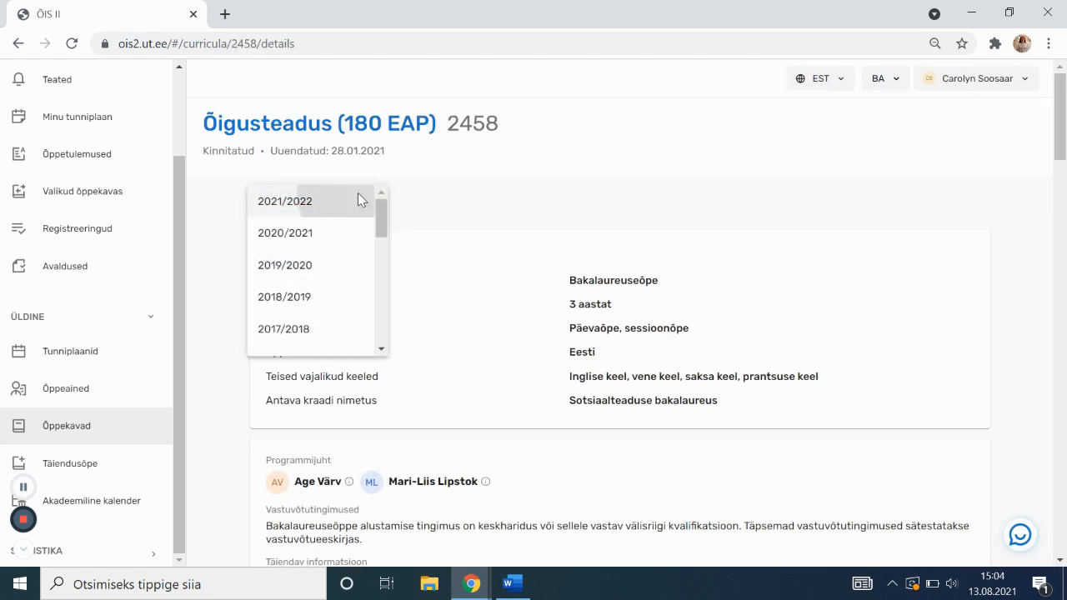
left_click(360, 201)
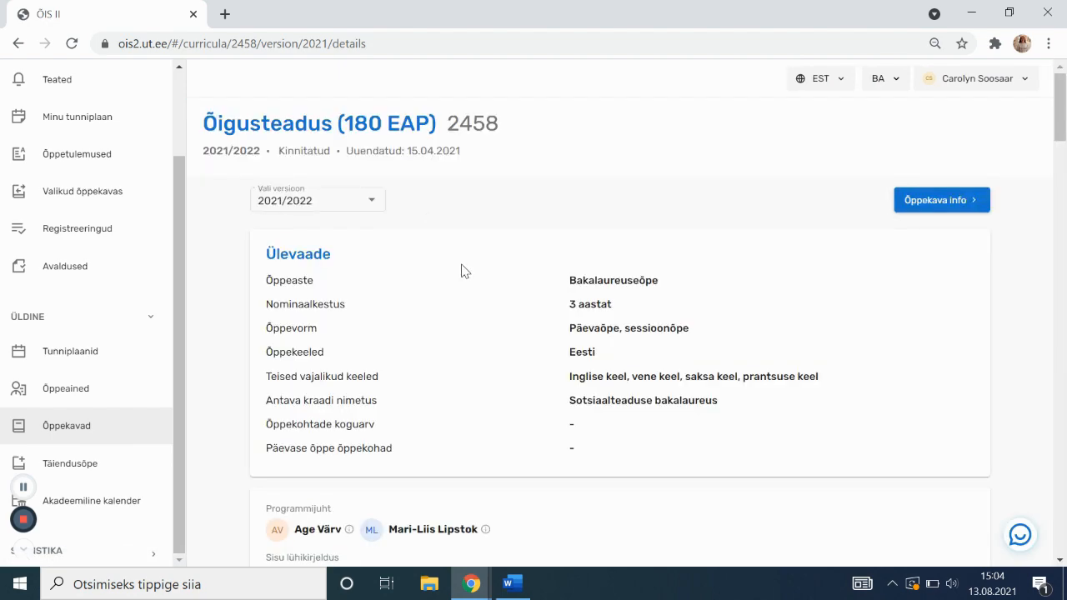
scroll(465, 270, "down", 1)
scroll(488, 245, "down", 6)
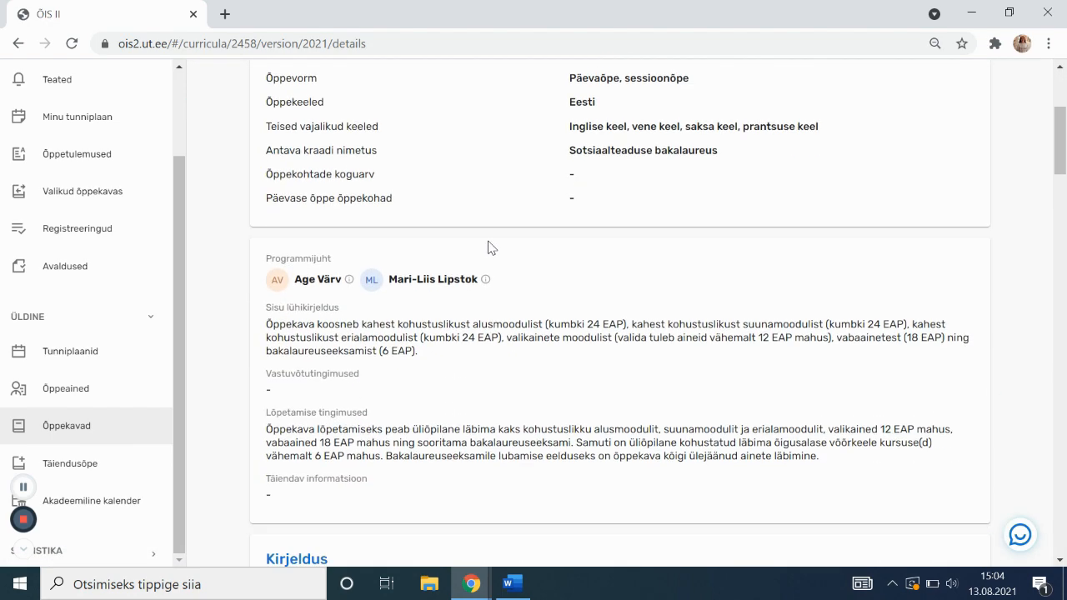
scroll(490, 243, "down", 6)
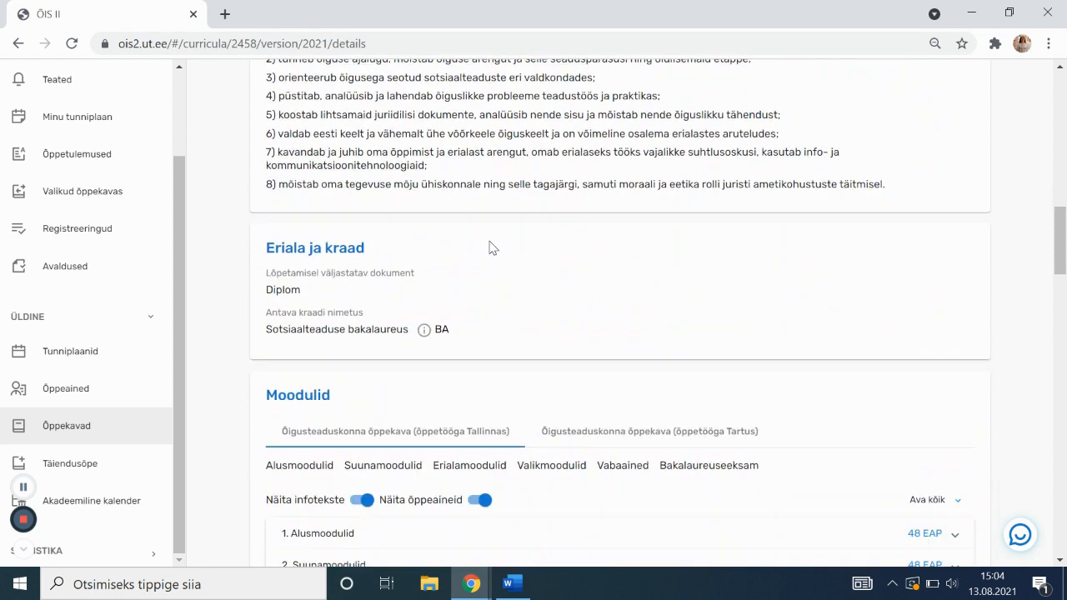
scroll(467, 269, "down", 1)
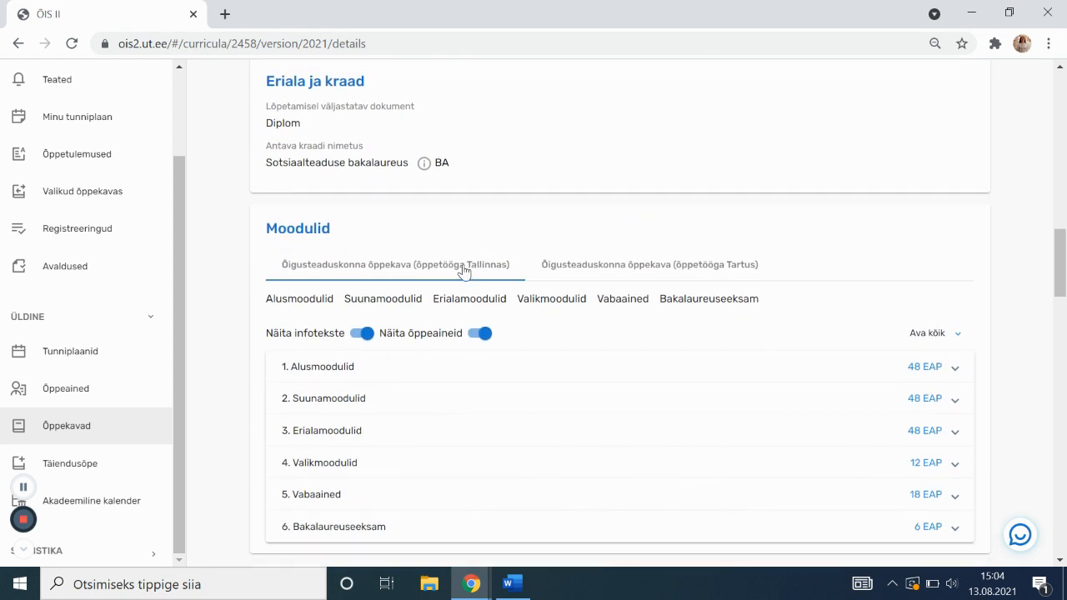
Show the Tartus variant's modules with Ava kõik and browse every module's courses
left_click(657, 275)
scroll(805, 231, "down", 1)
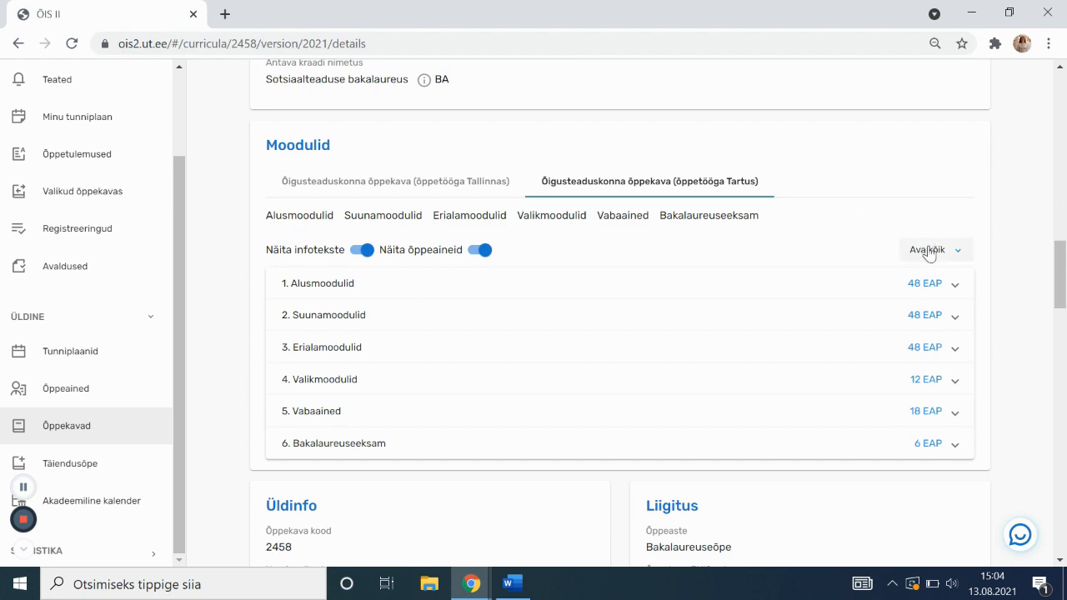
left_click(927, 250)
scroll(648, 350, "down", 2)
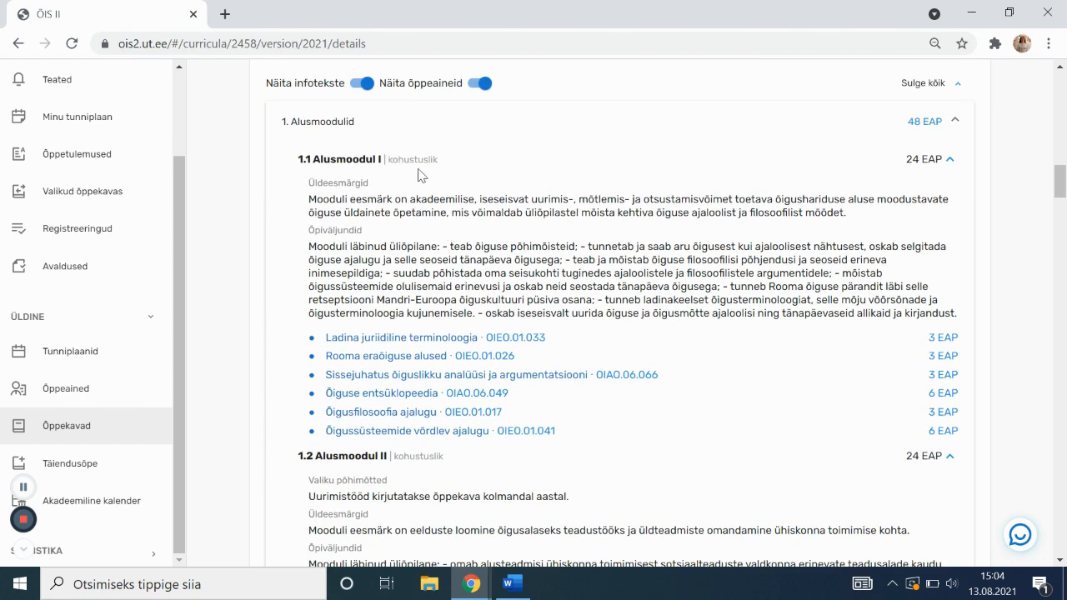
scroll(427, 217, "down", 2)
scroll(423, 310, "down", 6)
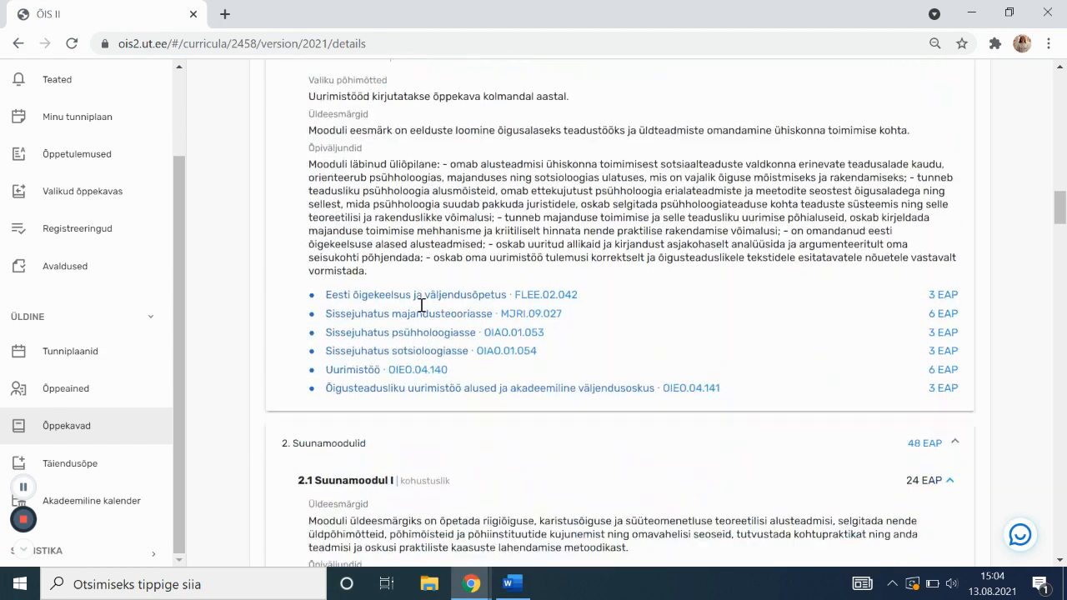
scroll(423, 311, "down", 2)
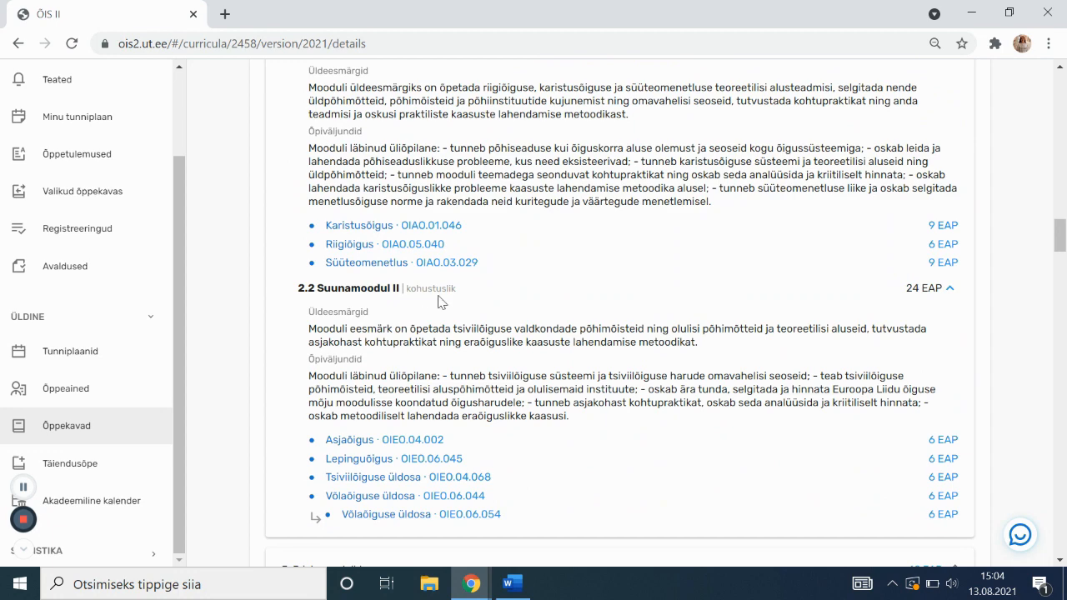
scroll(469, 322, "down", 1)
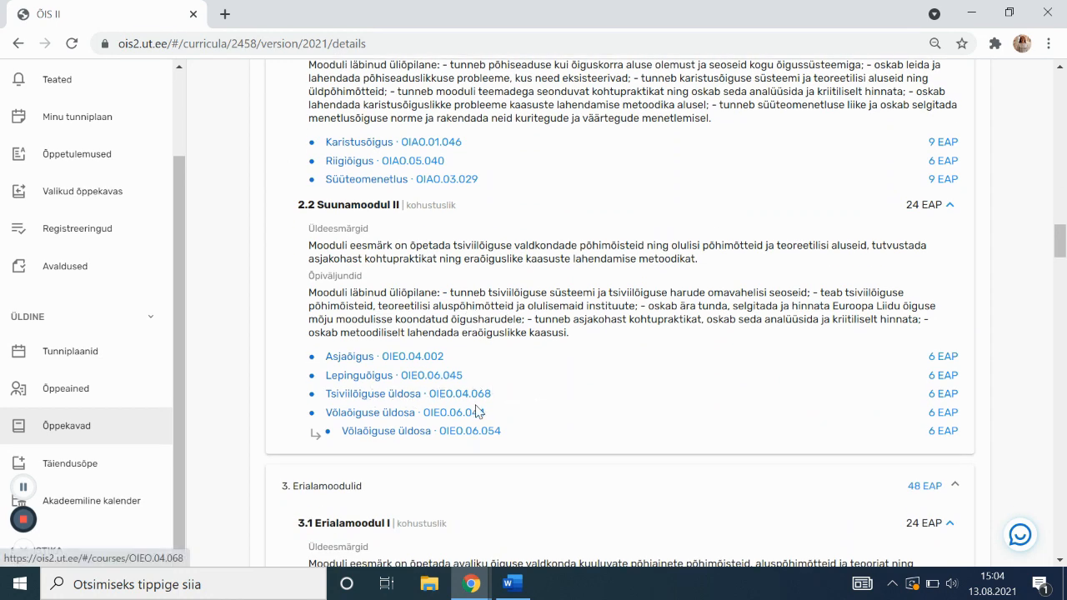
scroll(504, 405, "down", 1)
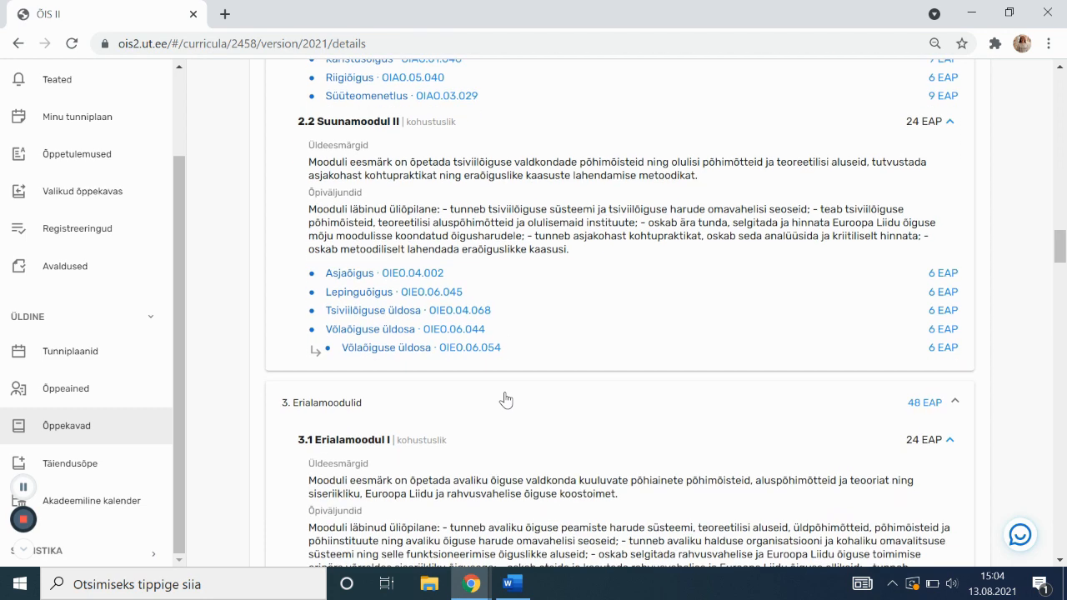
scroll(605, 305, "down", 1)
scroll(617, 309, "down", 1)
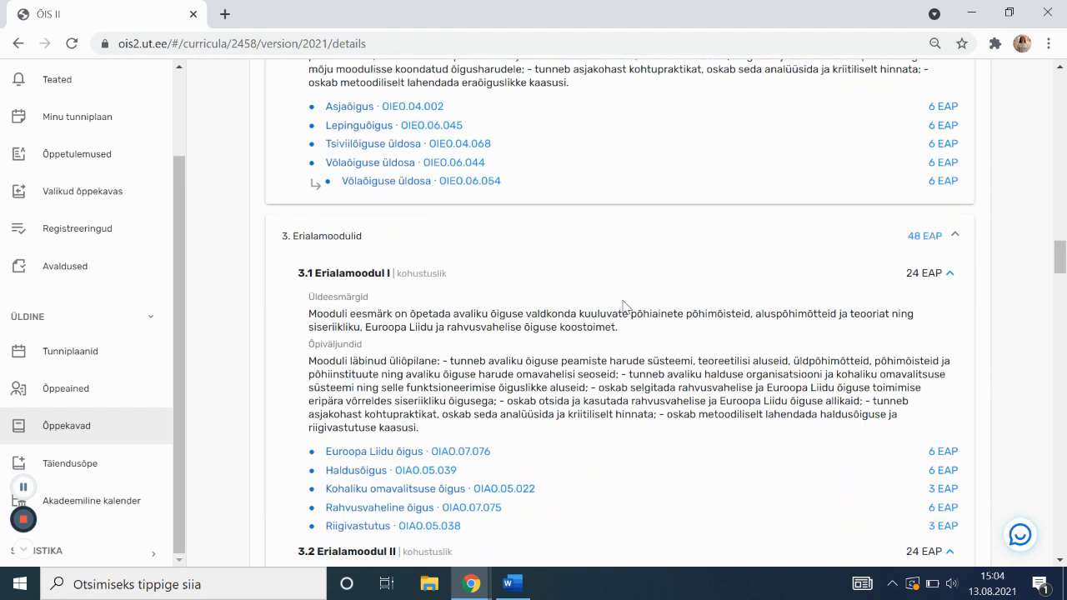
scroll(621, 310, "down", 2)
scroll(627, 315, "down", 5)
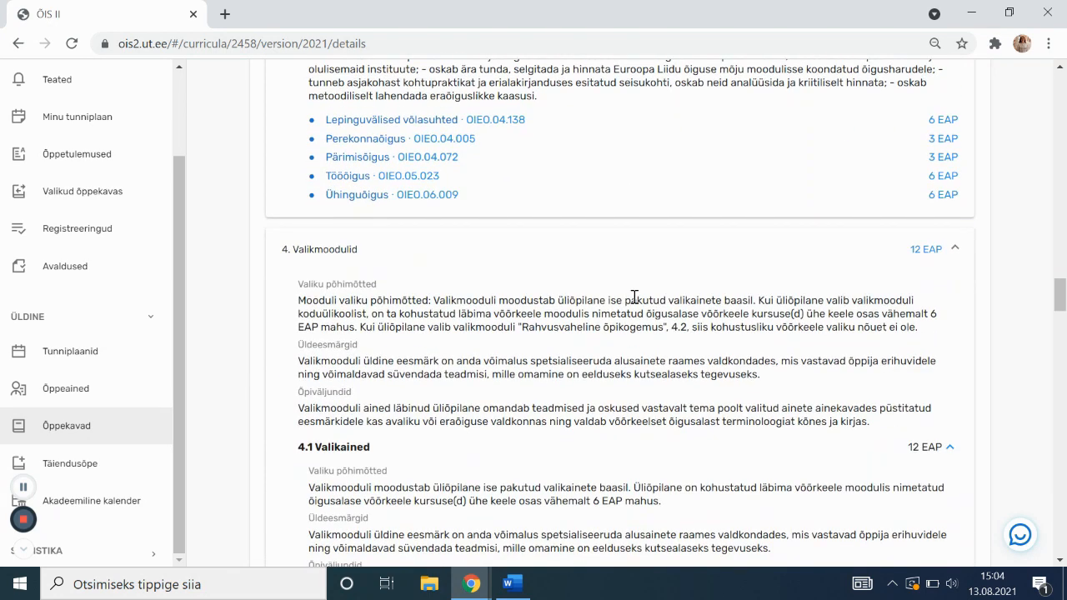
scroll(634, 297, "down", 3)
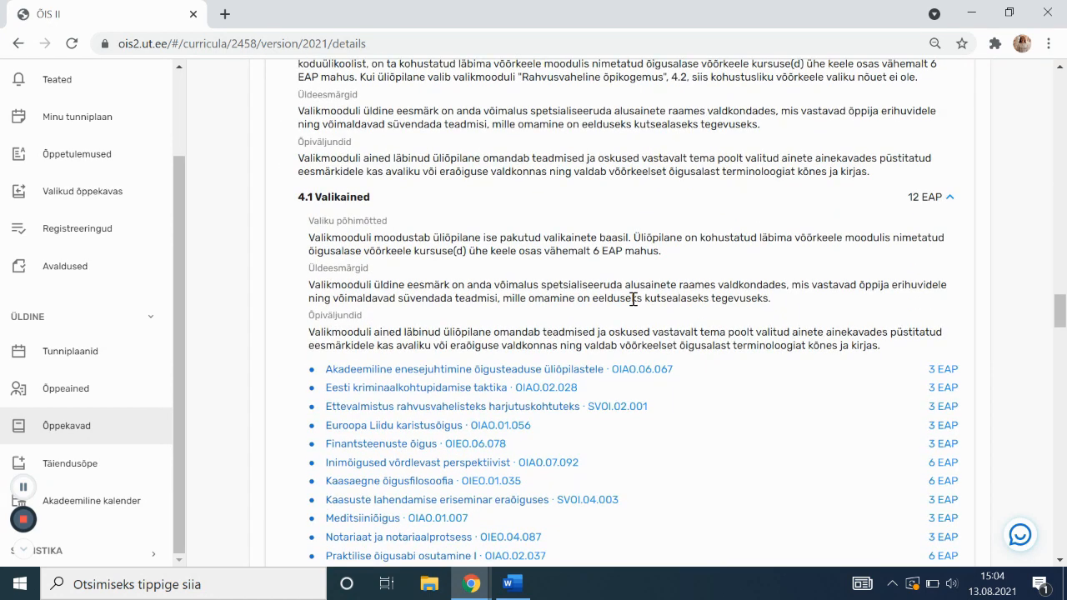
scroll(634, 298, "down", 1)
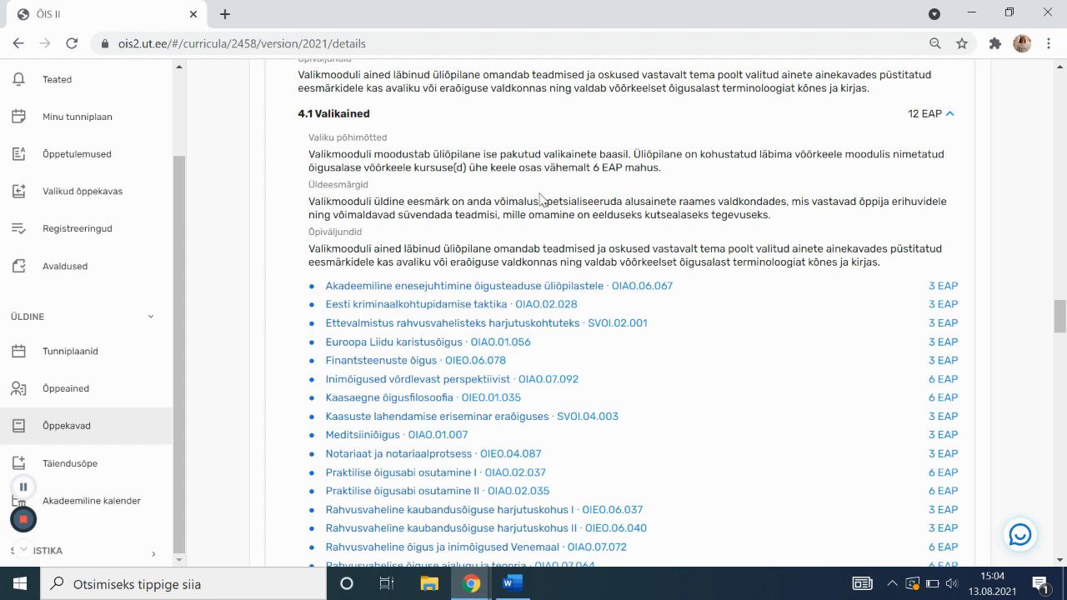
scroll(540, 205, "down", 8)
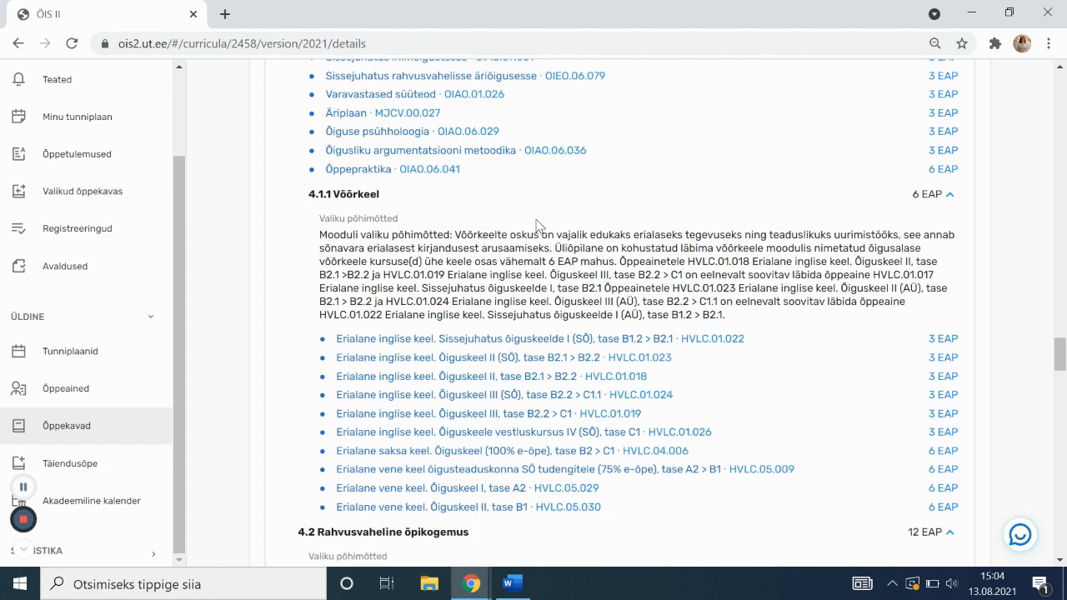
scroll(540, 230, "down", 6)
scroll(546, 230, "down", 8)
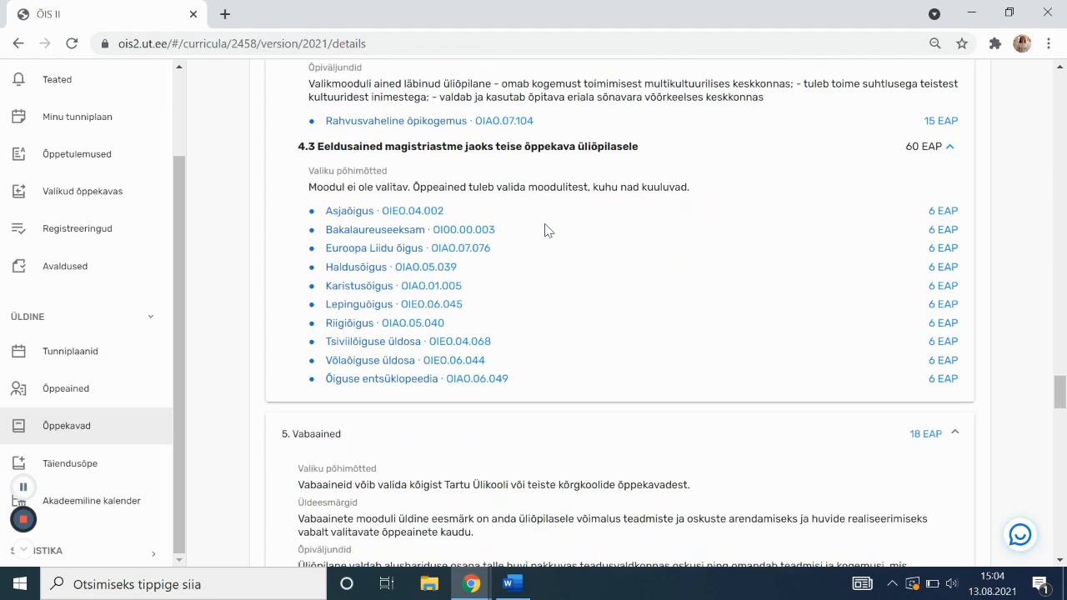
scroll(540, 243, "down", 6)
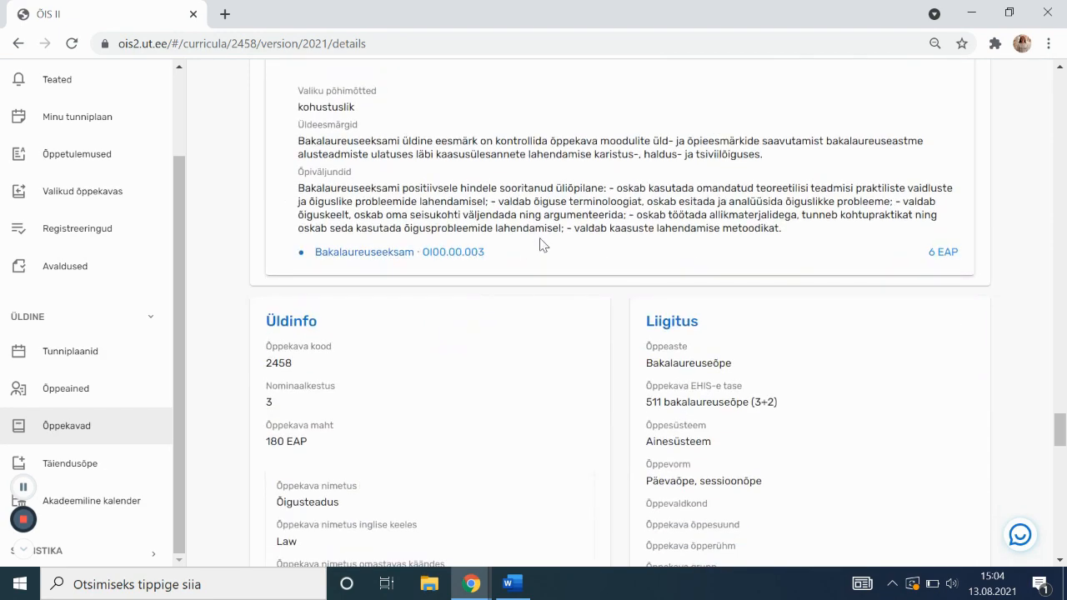
scroll(540, 243, "down", 1)
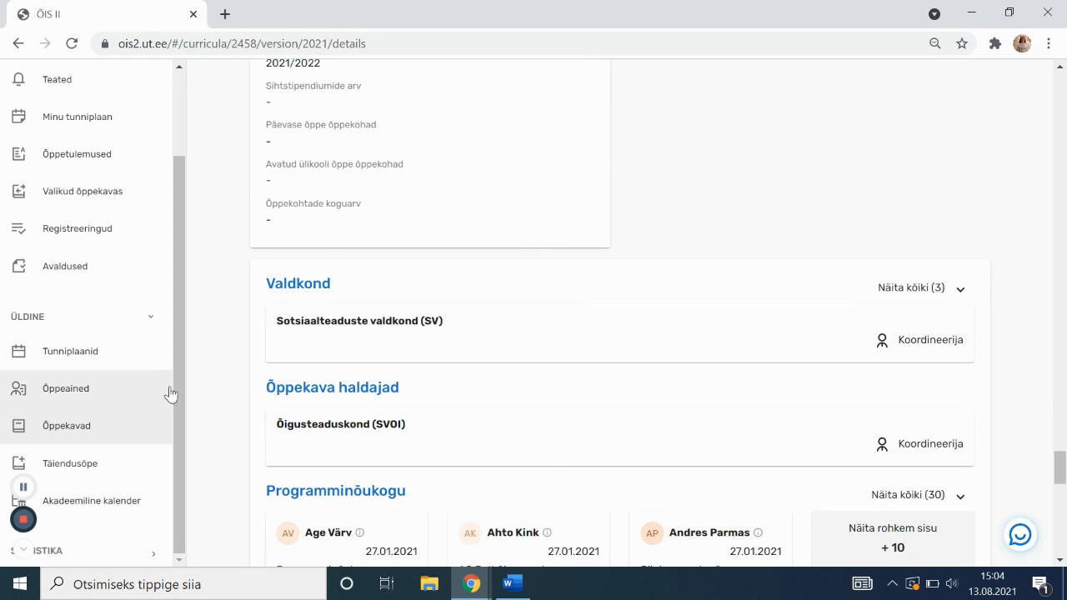
left_click(97, 400)
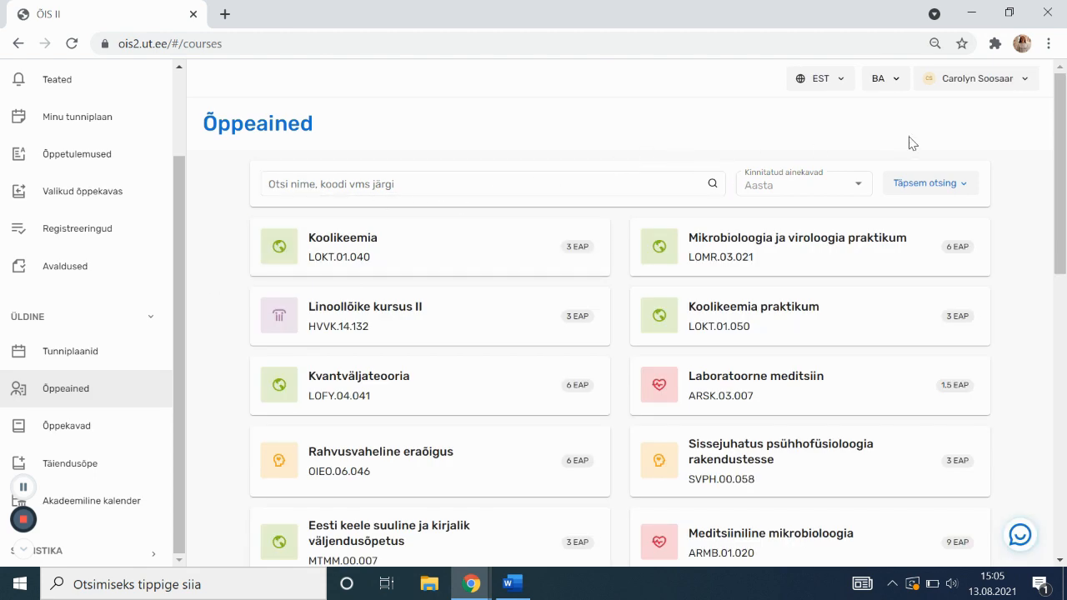
left_click(912, 184)
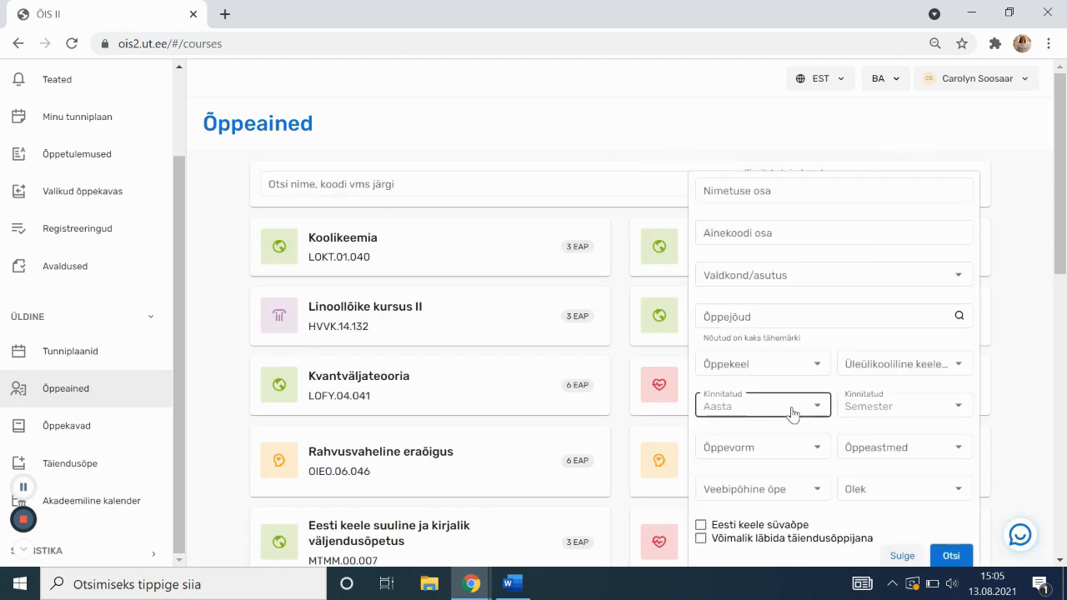
left_click(897, 410)
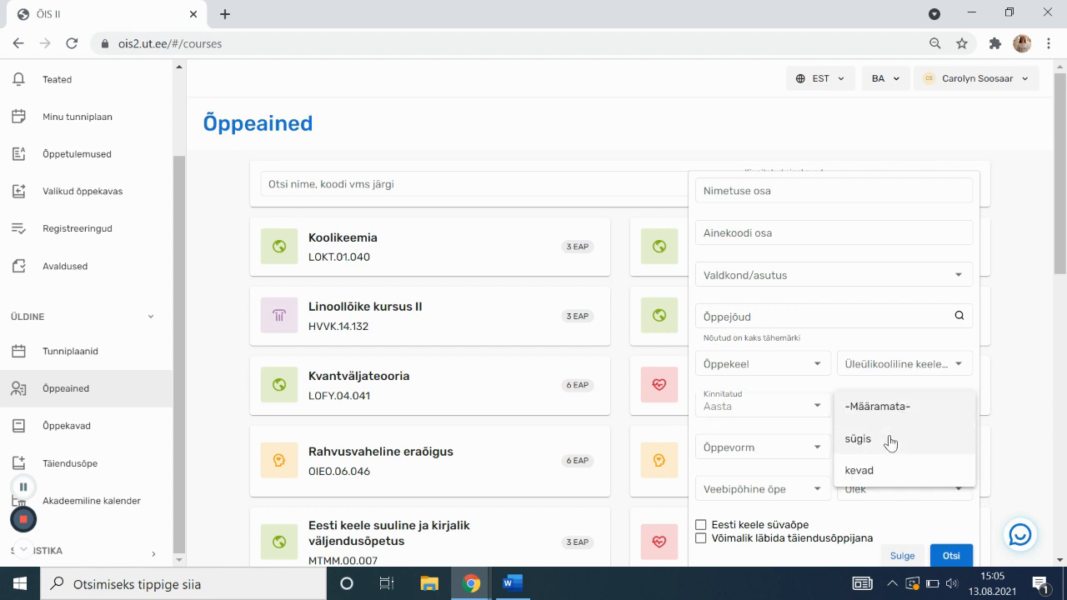
left_click(889, 439)
left_click(801, 409)
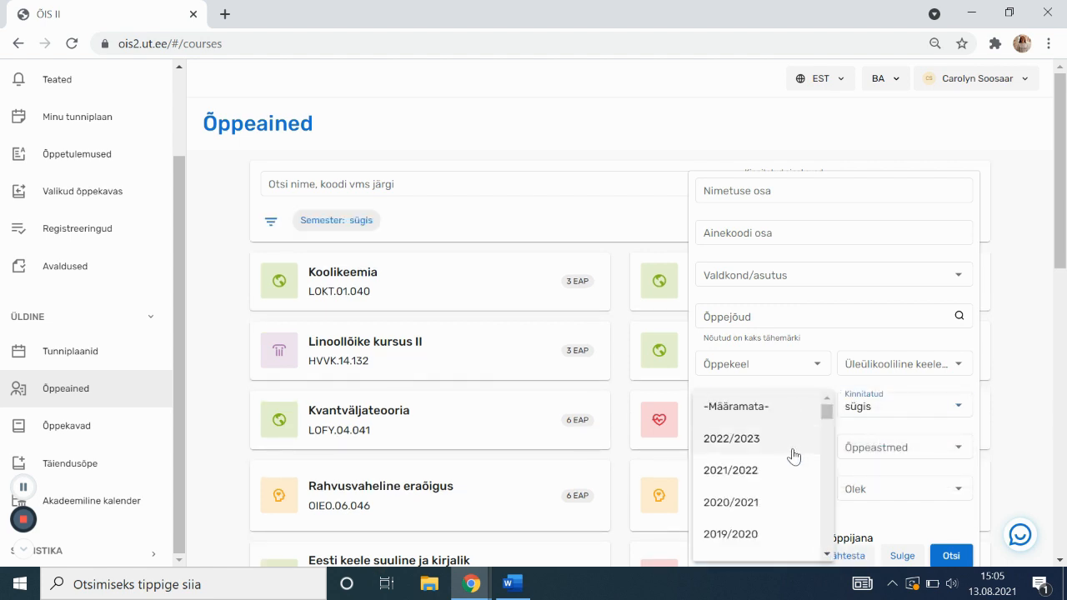
left_click(777, 473)
left_click(951, 556)
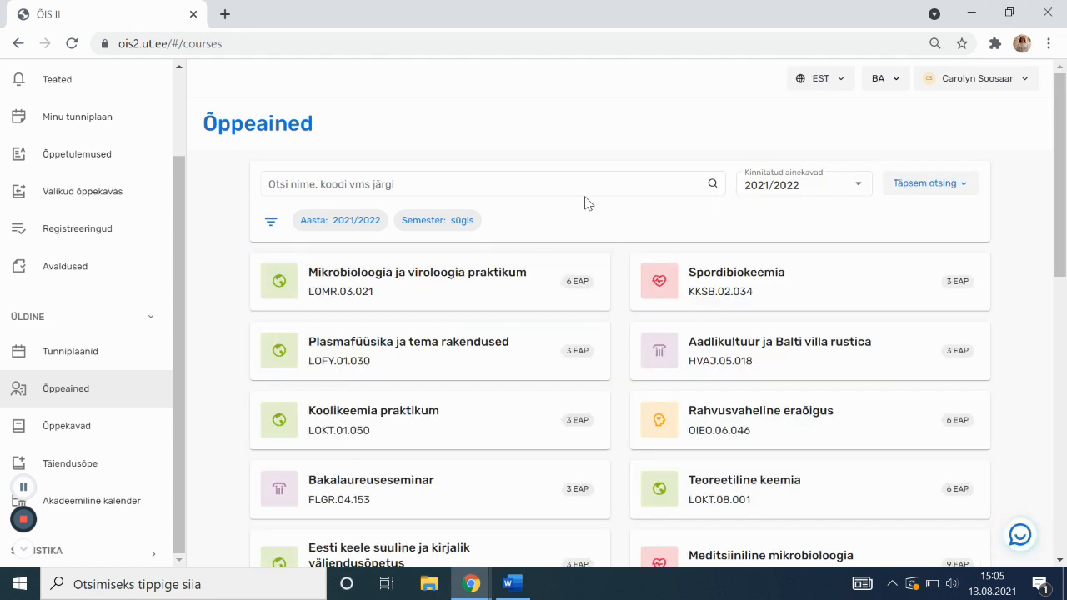
scroll(576, 208, "down", 1)
scroll(234, 276, "down", 1)
scroll(235, 277, "up", 1)
scroll(234, 277, "down", 1)
scroll(235, 277, "up", 1)
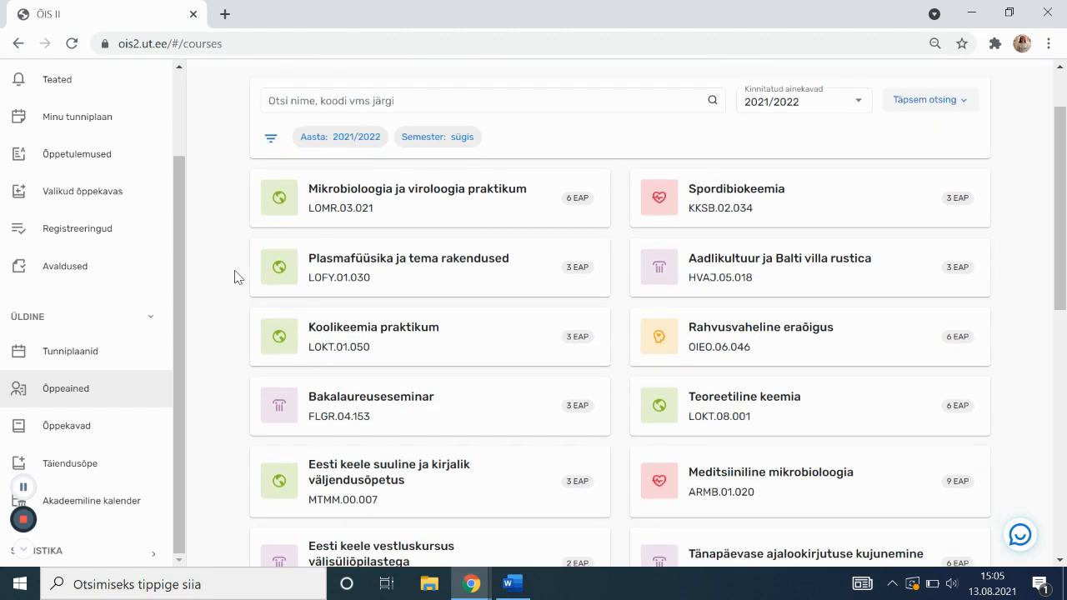
scroll(234, 277, "down", 3)
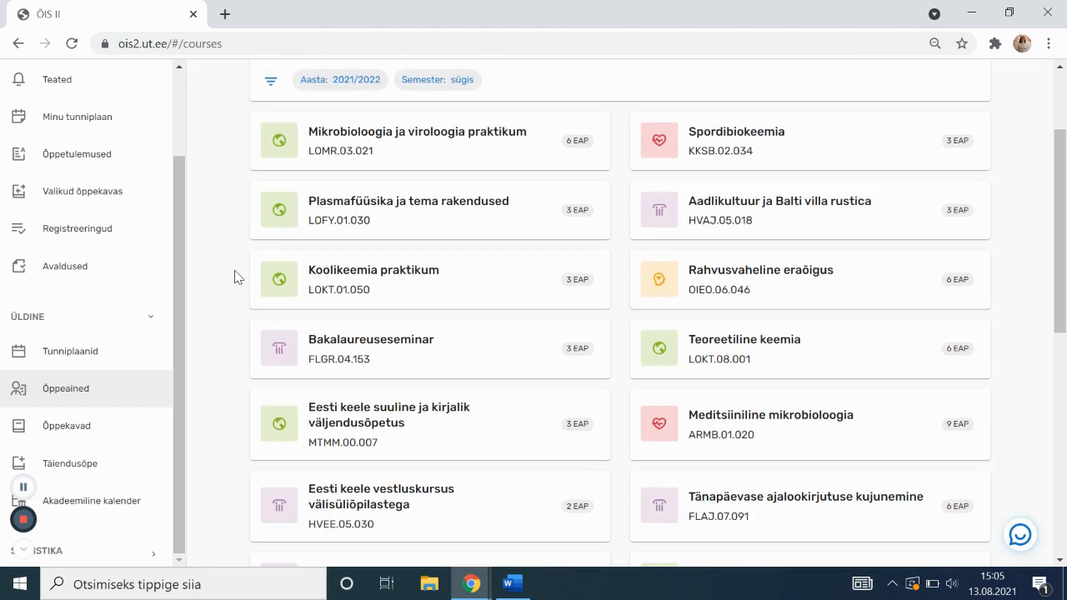
scroll(234, 277, "down", 1)
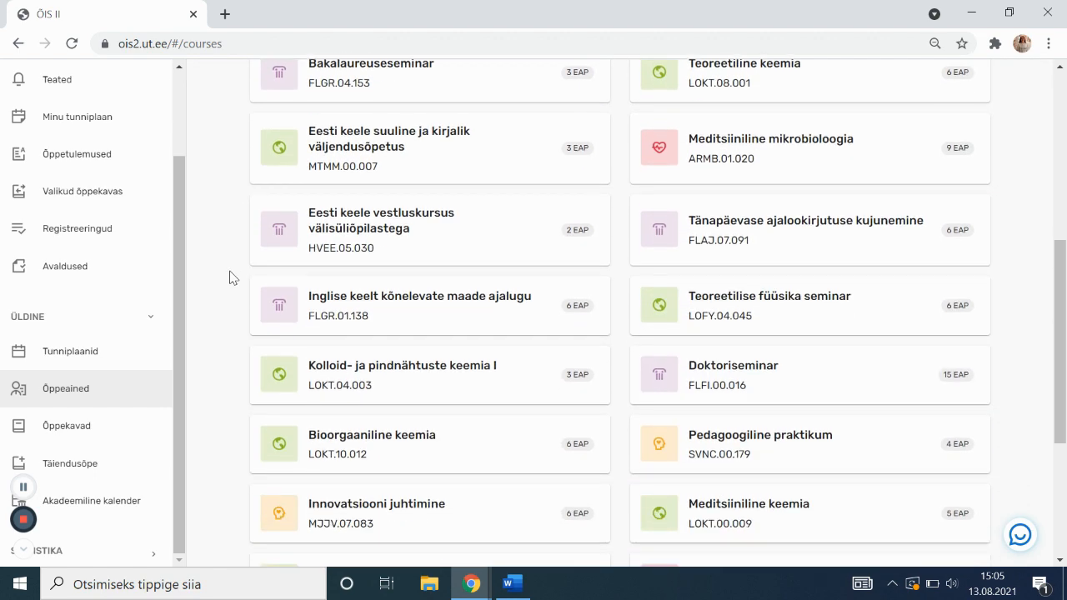
scroll(221, 277, "down", 3)
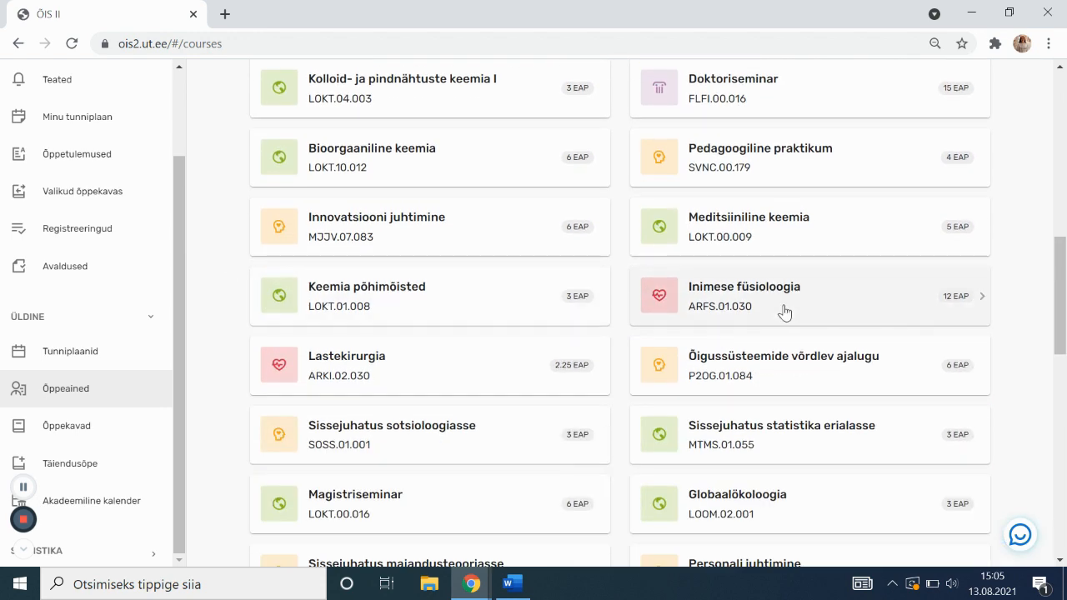
scroll(573, 347, "down", 3)
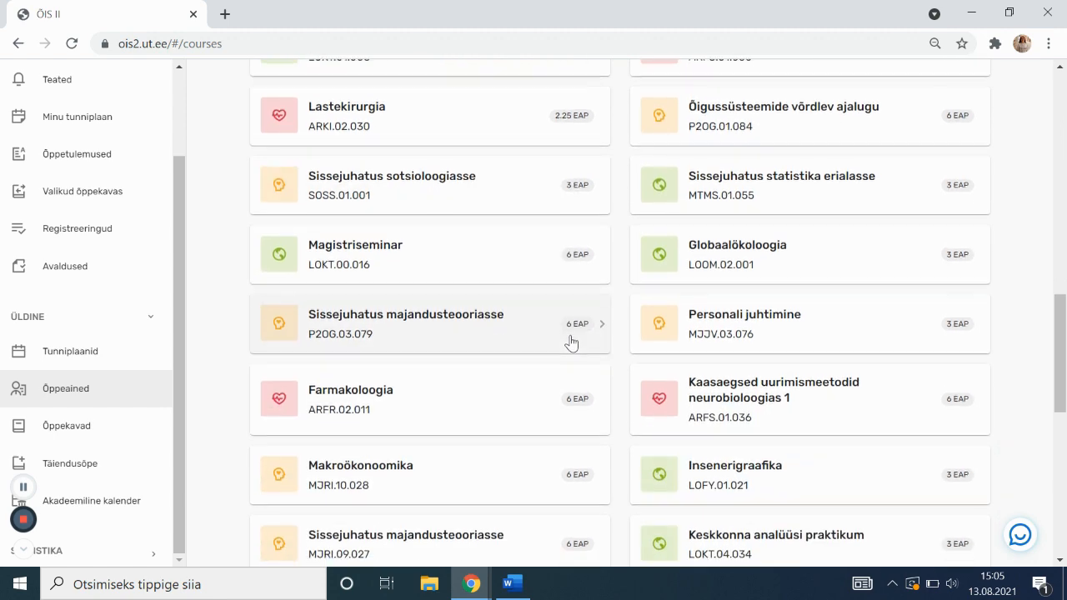
scroll(573, 341, "down", 1)
scroll(573, 336, "down", 5)
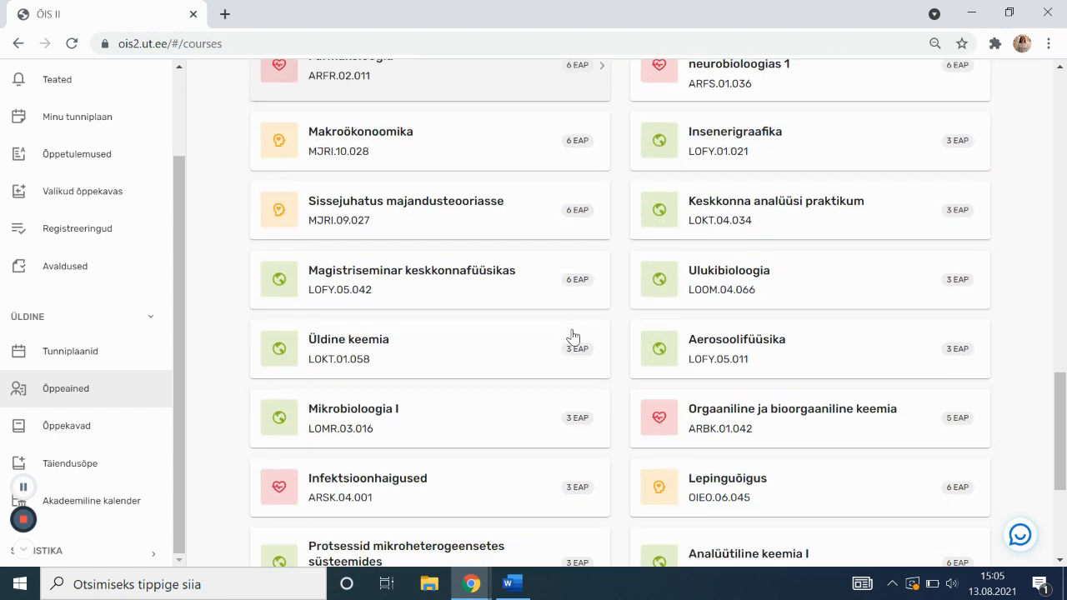
scroll(573, 337, "down", 3)
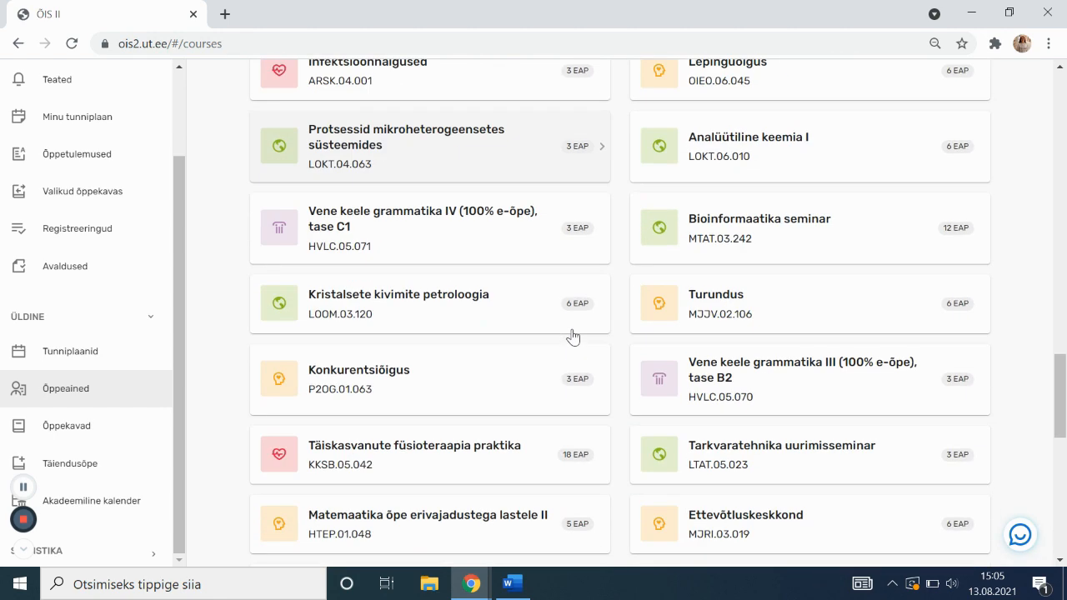
scroll(573, 336, "down", 1)
scroll(573, 336, "down", 1)
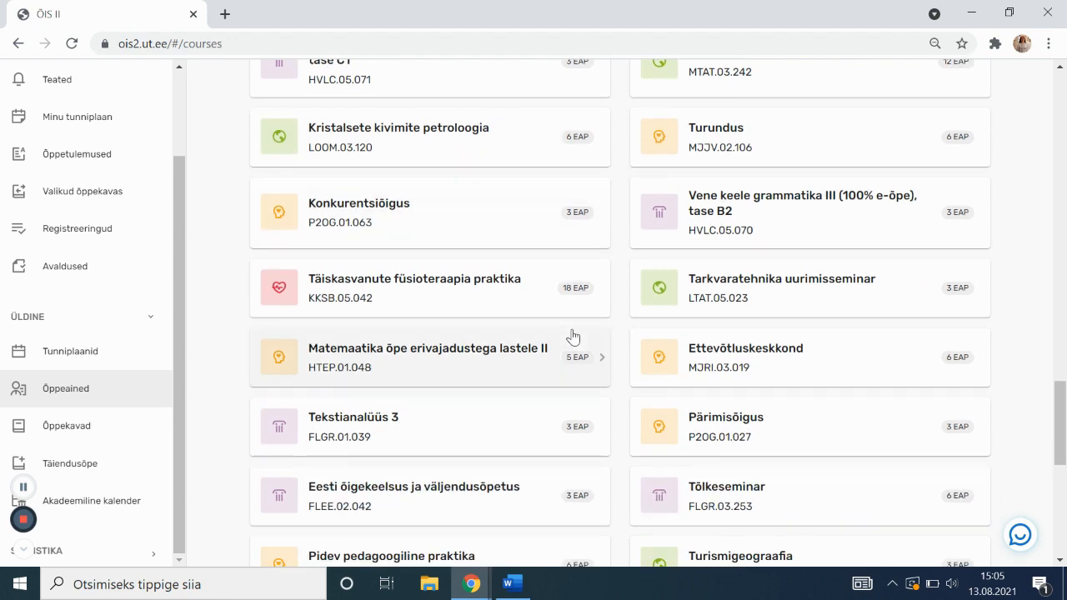
scroll(573, 336, "down", 2)
scroll(581, 334, "down", 1)
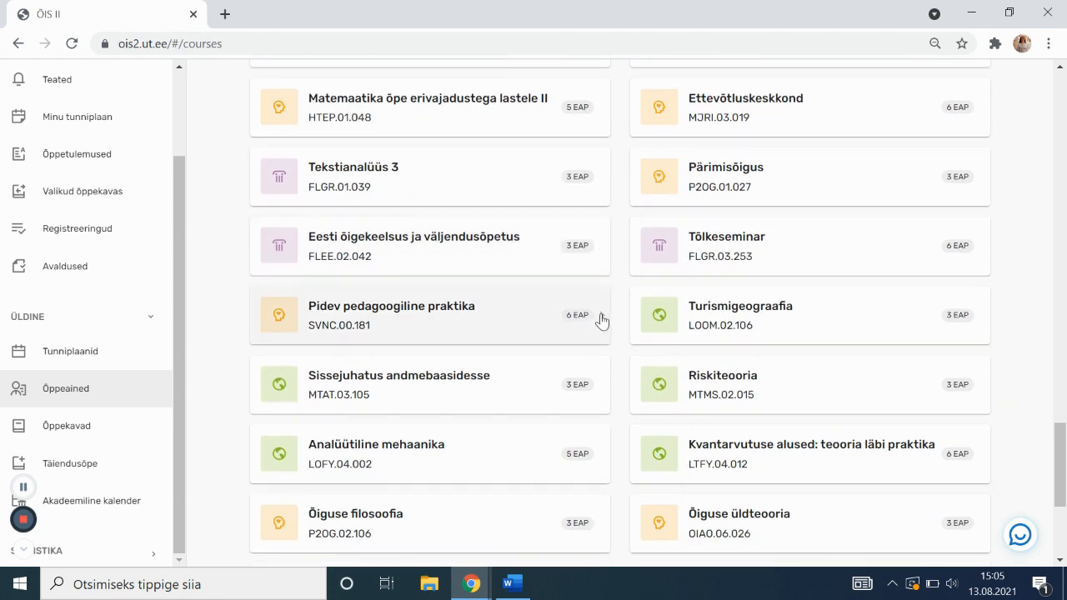
Open Riskiteooria MTMS.02.015 and review its LTMS target group and prerequisites
left_click(854, 390)
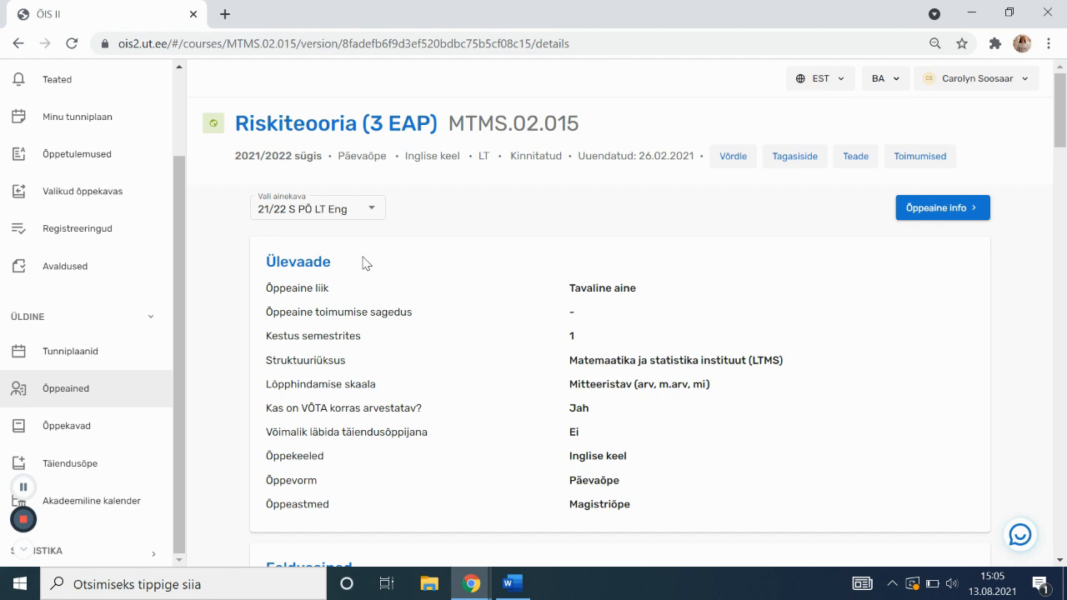
scroll(365, 263, "down", 1)
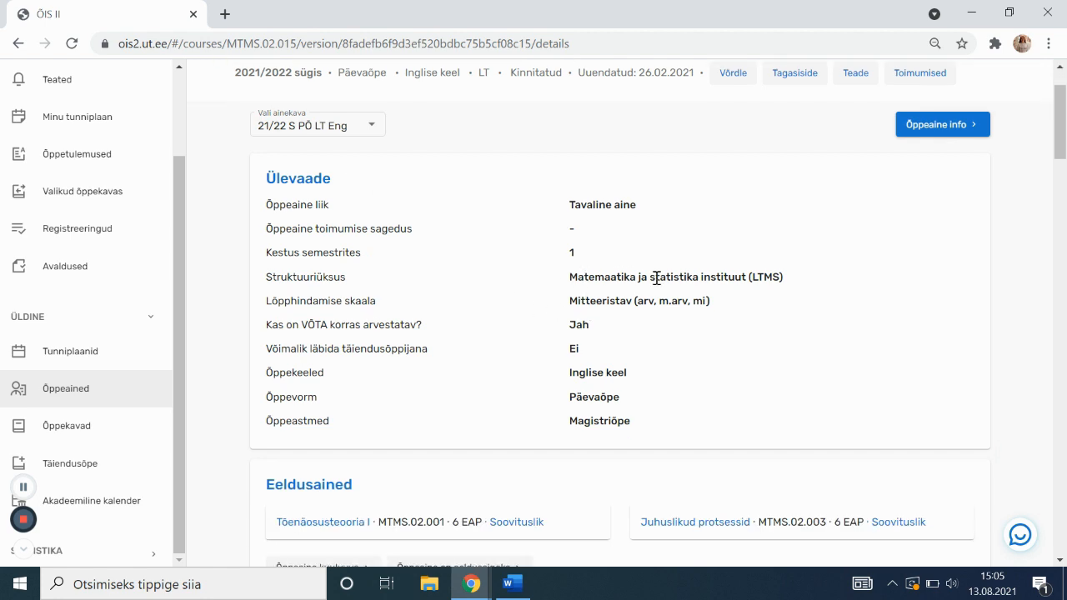
scroll(481, 303, "down", 2)
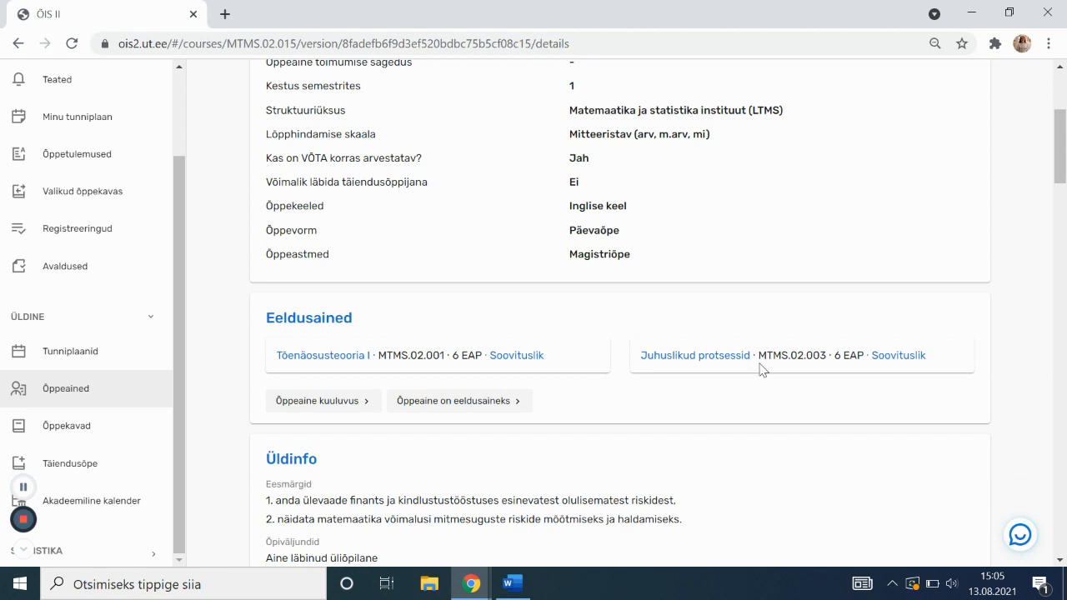
scroll(429, 369, "down", 2)
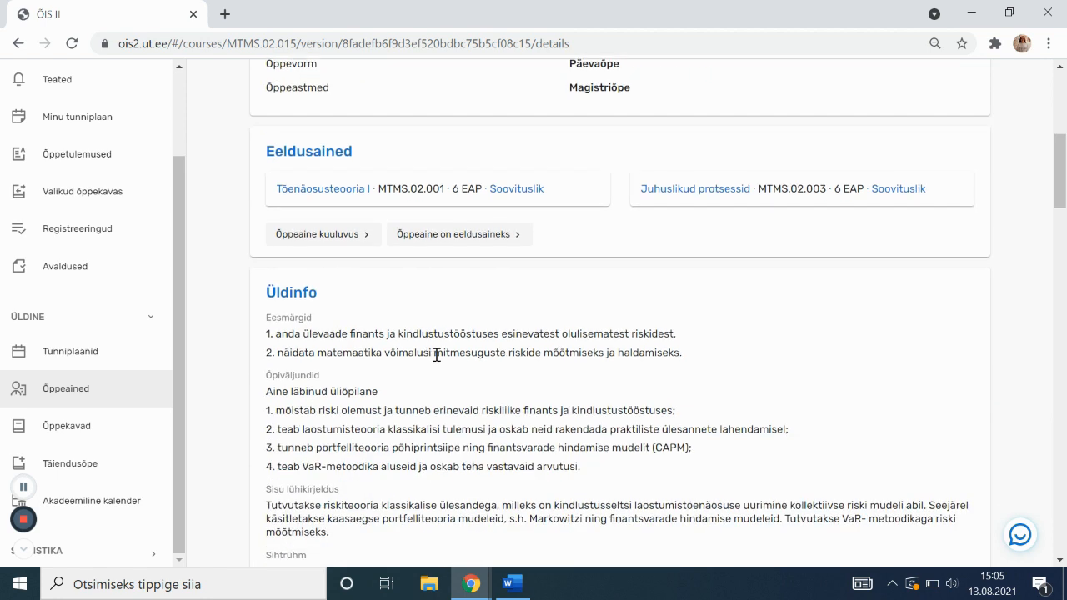
scroll(436, 355, "down", 2)
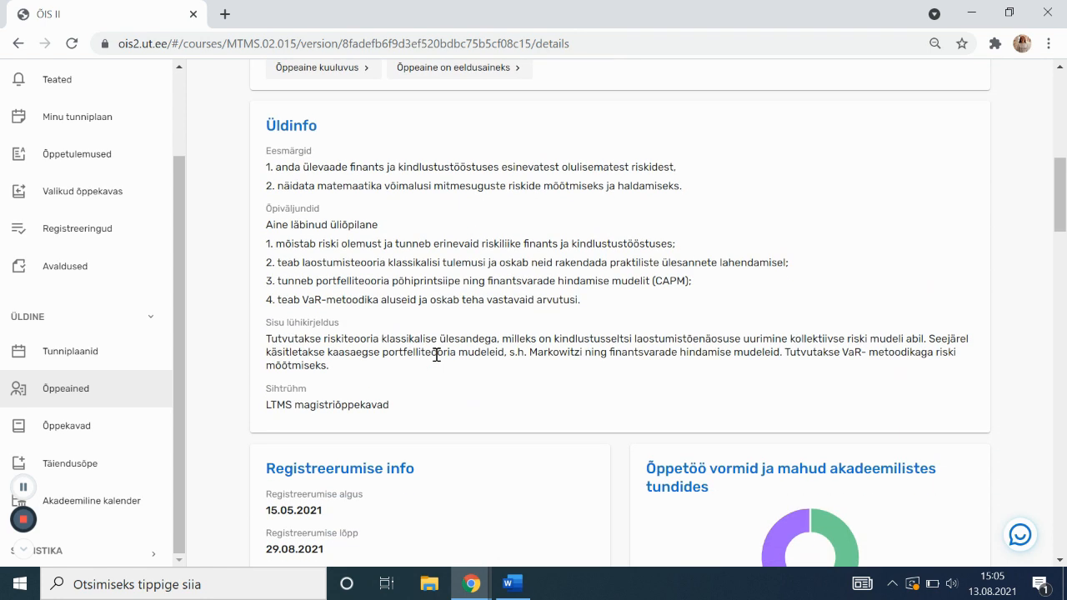
left_click_drag(234, 414, 393, 410)
left_click(392, 411)
scroll(392, 375, "down", 4)
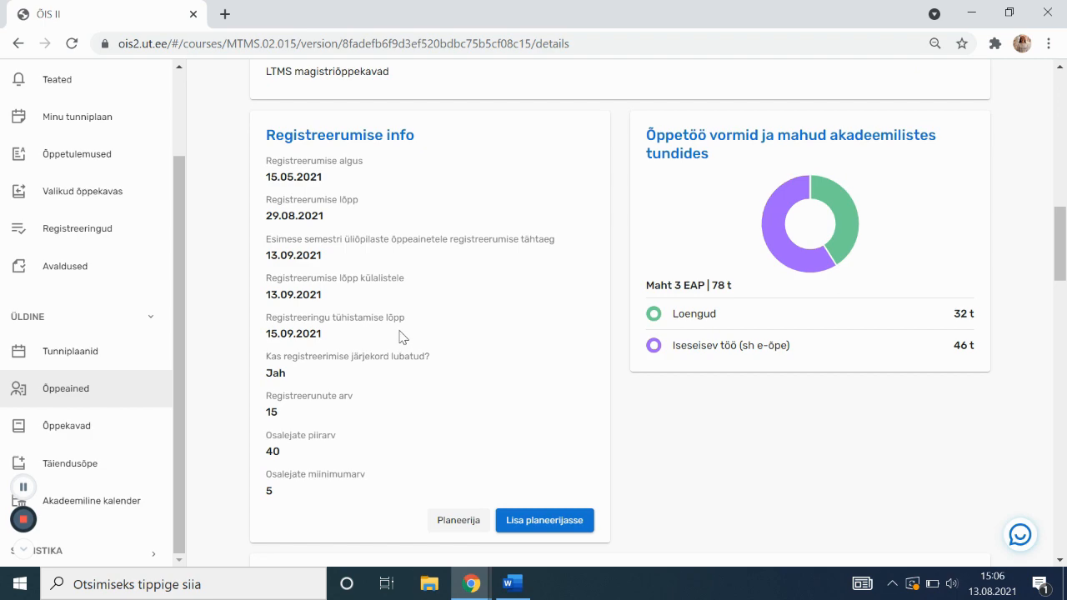
scroll(269, 369, "up", 7)
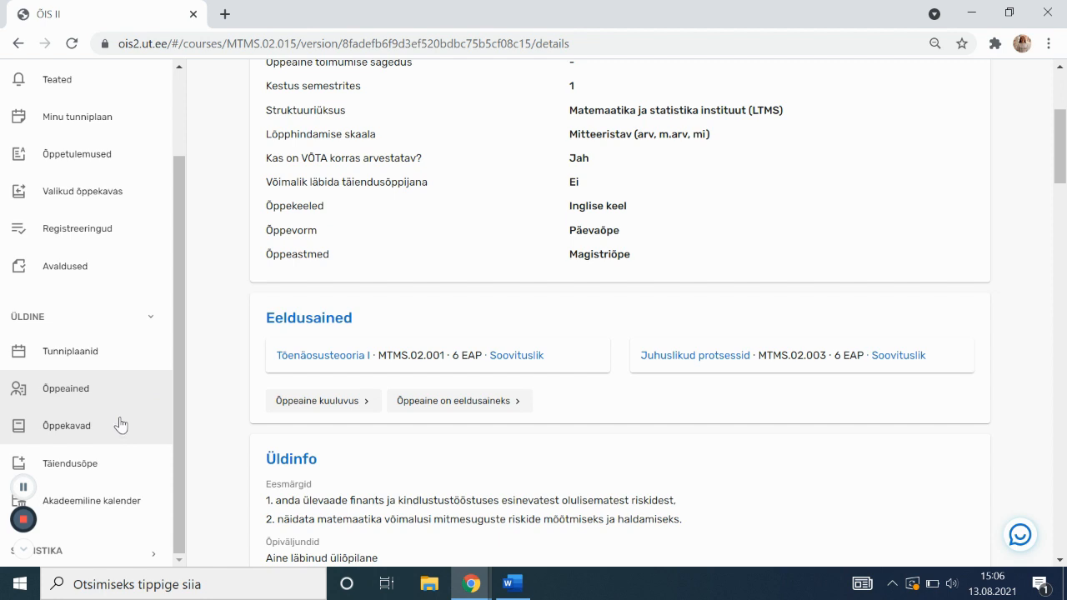
Open the Akadeemiline kalender and select the 2021/2022 academic year
left_click(129, 501)
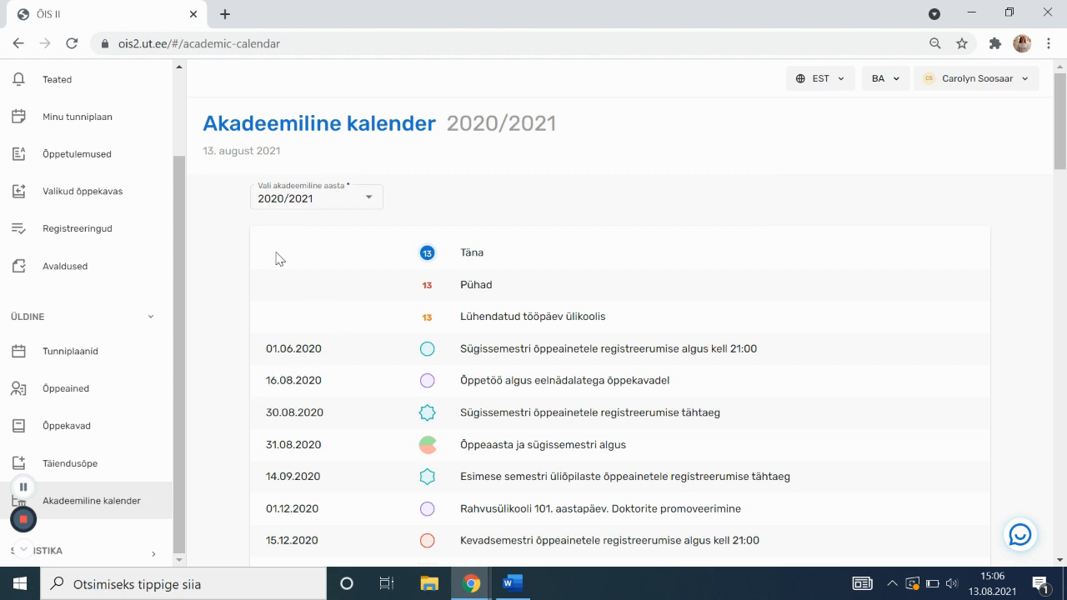
left_click(342, 189)
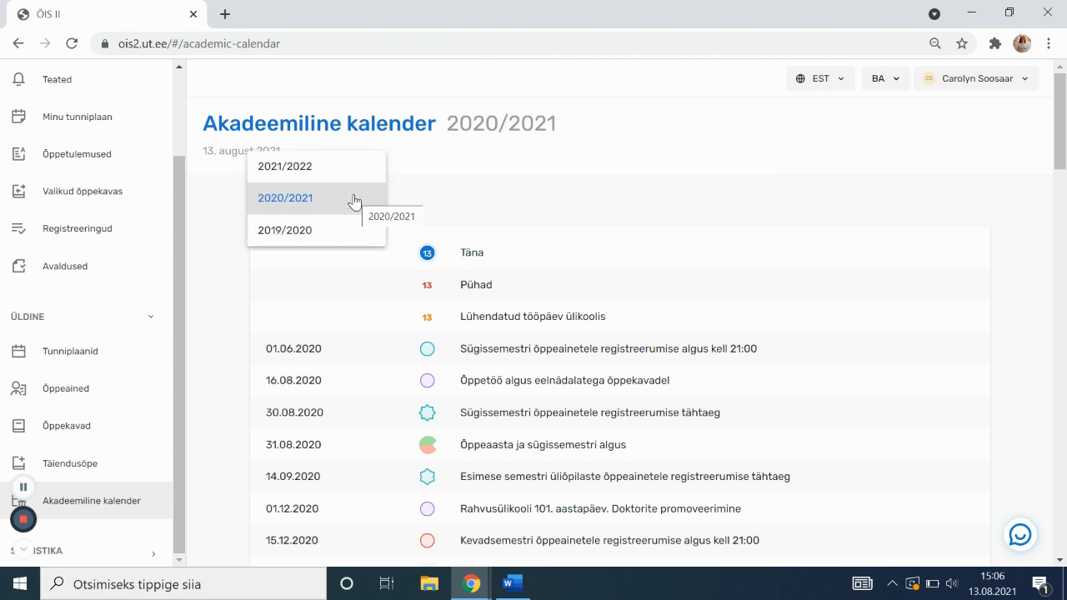
left_click(346, 171)
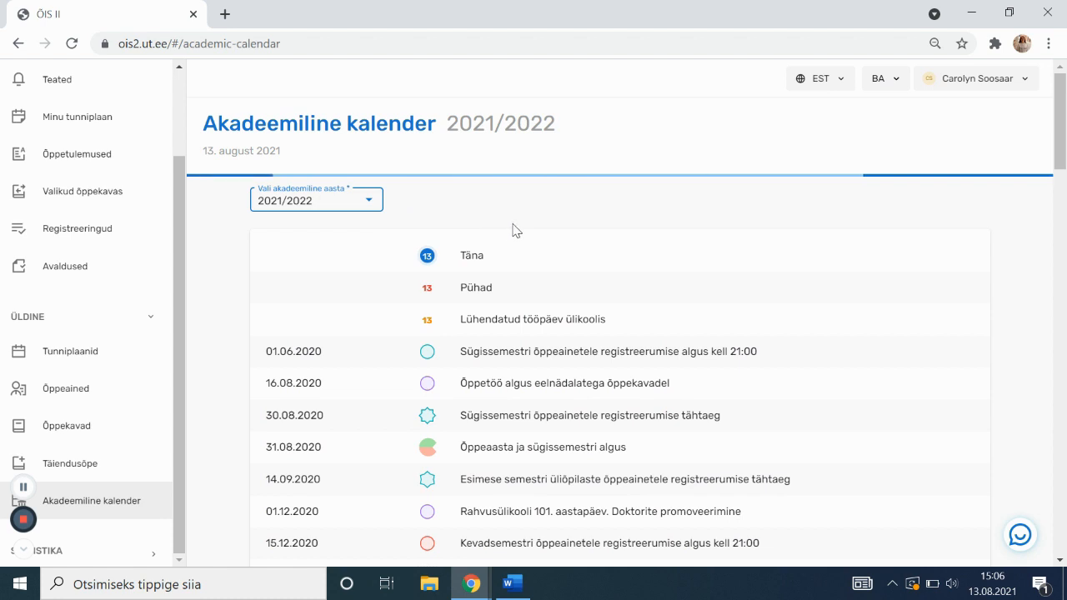
Review calendar dates such as 30.08.2021 and the first-semester registration deadline
scroll(516, 231, "down", 1)
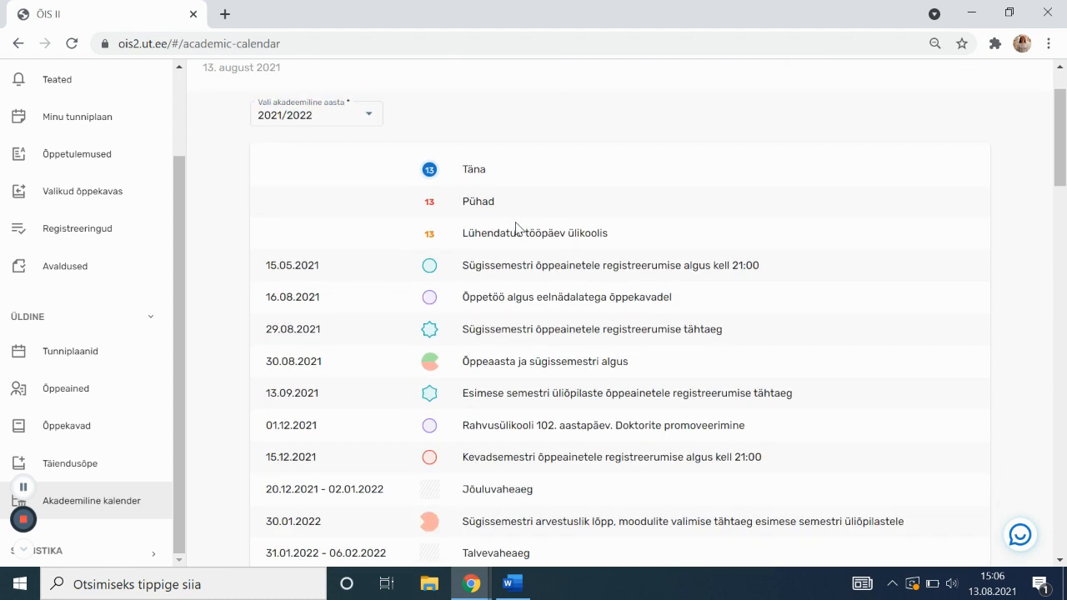
scroll(517, 229, "down", 1)
scroll(344, 227, "down", 1)
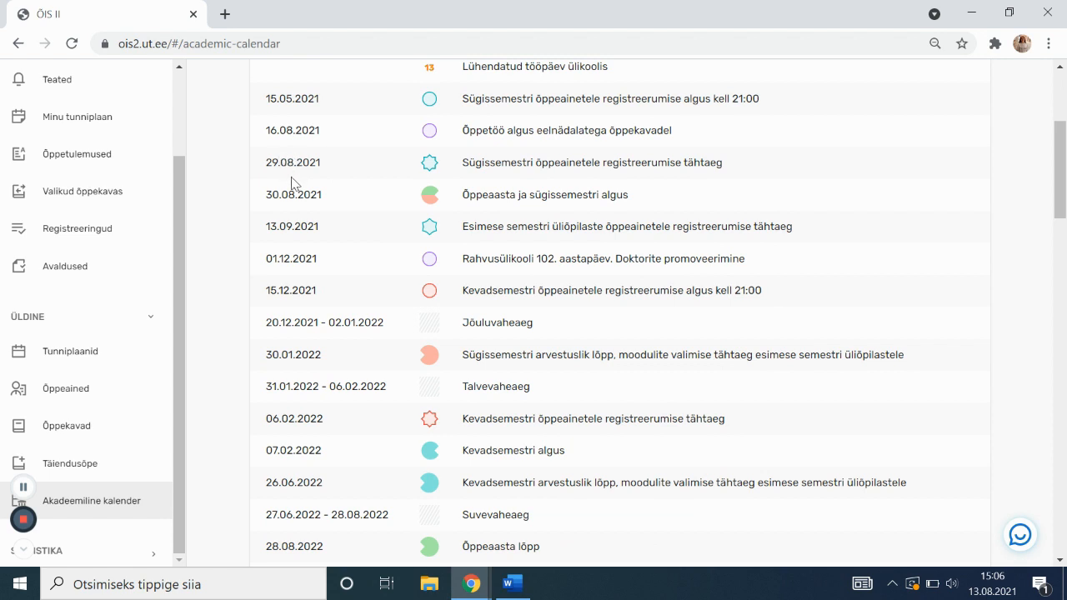
left_click_drag(266, 204, 336, 203)
left_click(620, 193)
left_click_drag(455, 228, 805, 243)
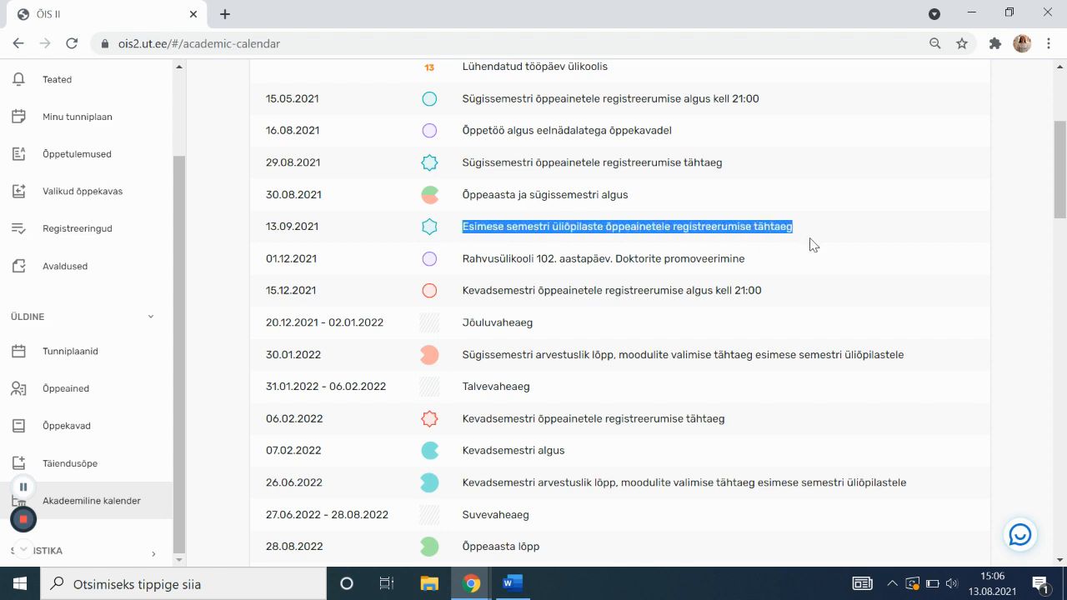
left_click(813, 244)
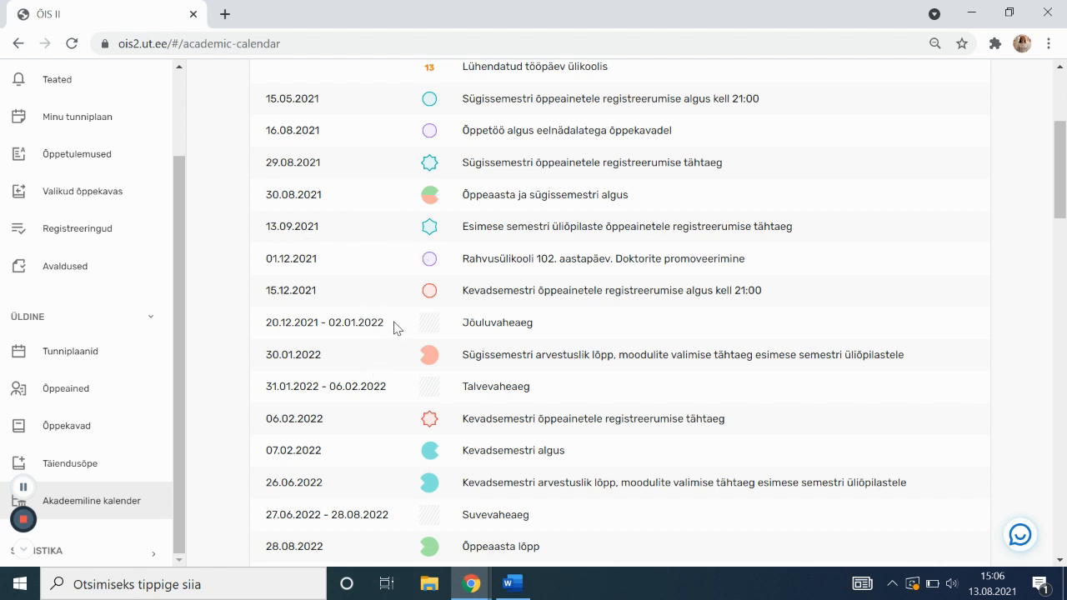
scroll(400, 314, "down", 1)
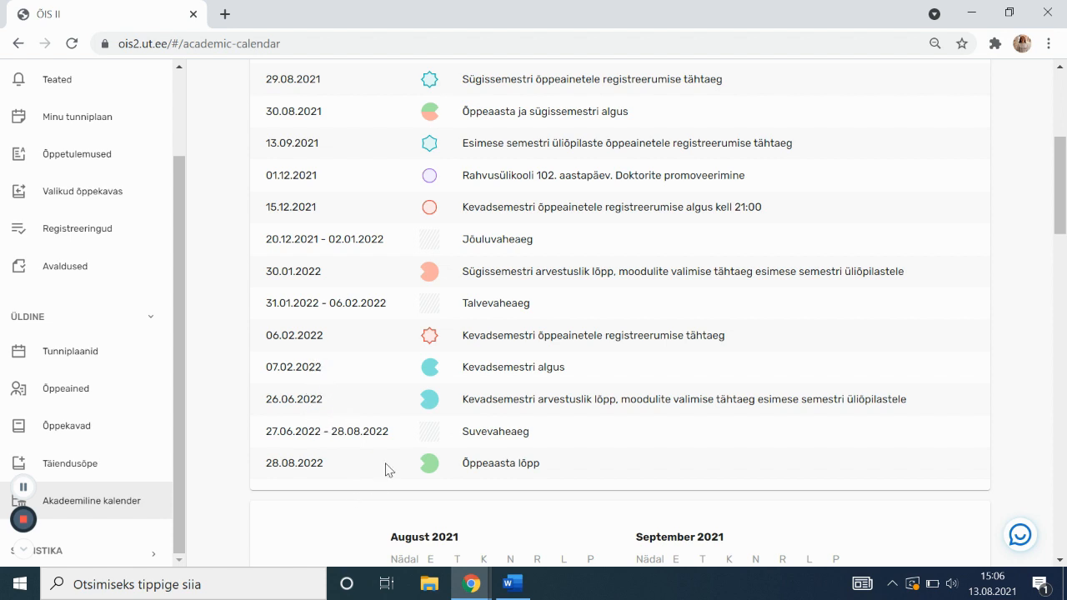
right_click(345, 446)
left_click(303, 428)
scroll(242, 451, "down", 10)
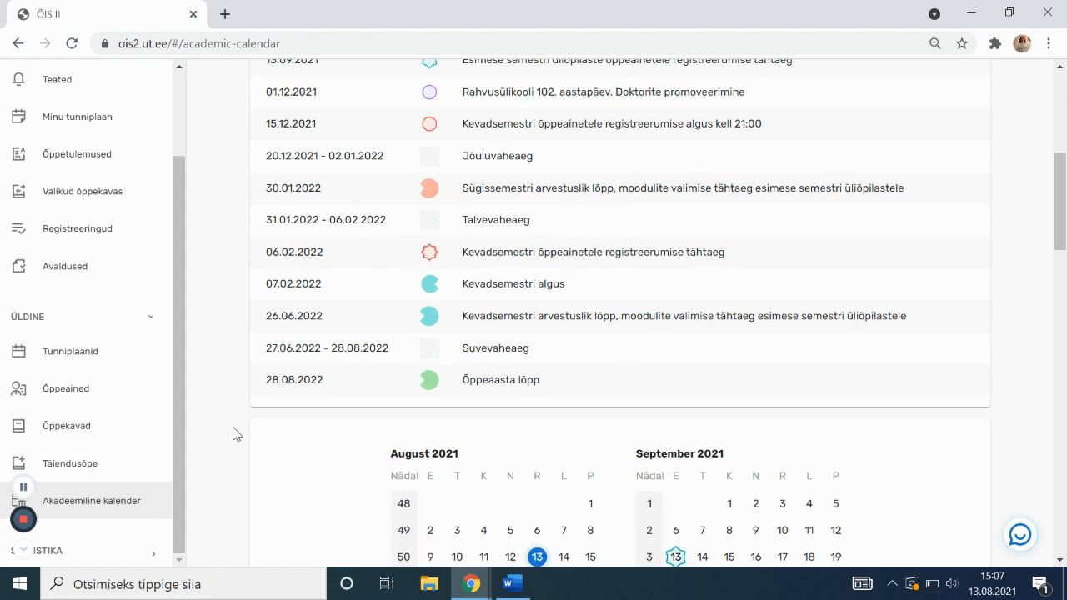
scroll(264, 476, "up", 15)
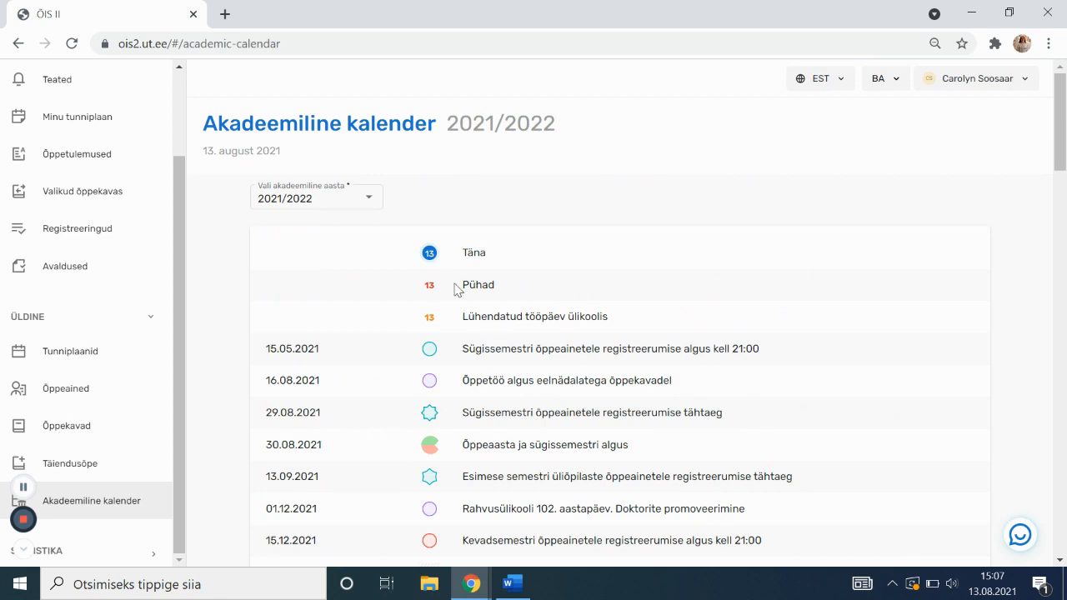
scroll(477, 329, "down", 10)
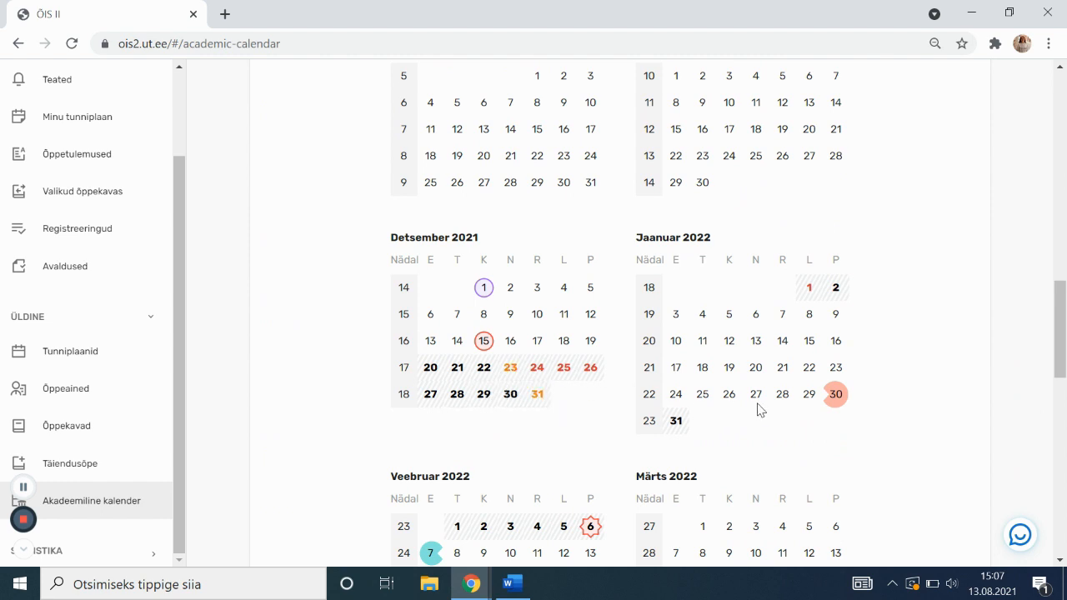
scroll(750, 413, "down", 2)
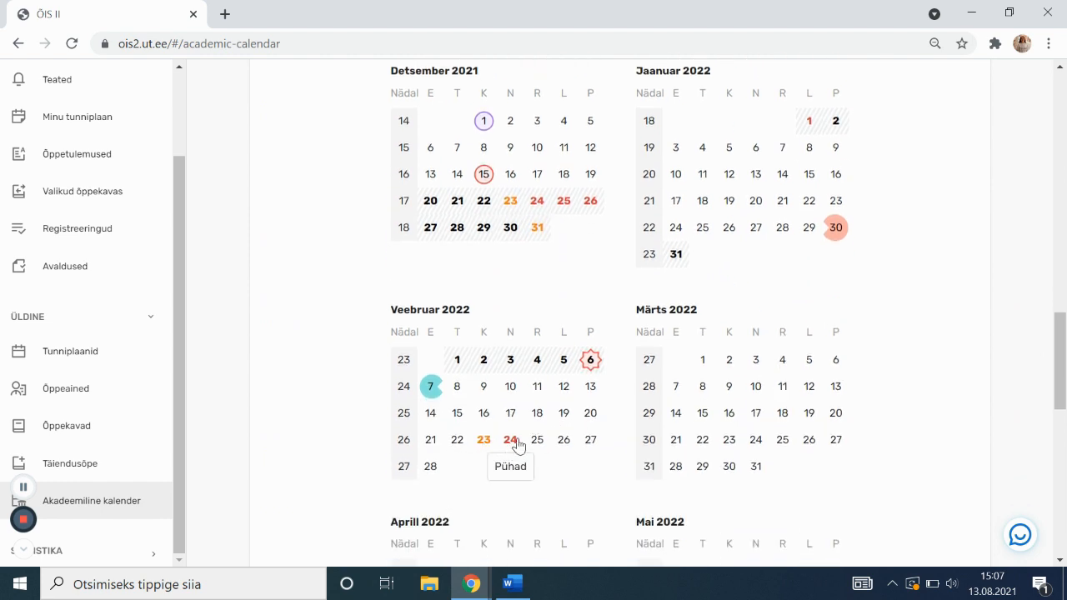
scroll(525, 442, "down", 1)
scroll(537, 432, "down", 2)
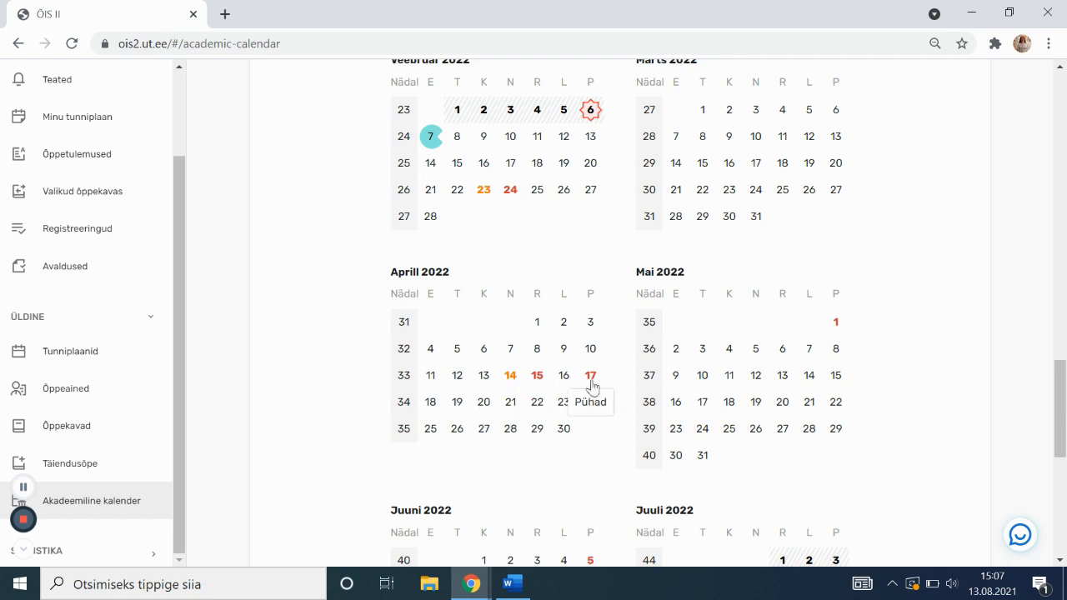
scroll(605, 417, "down", 2)
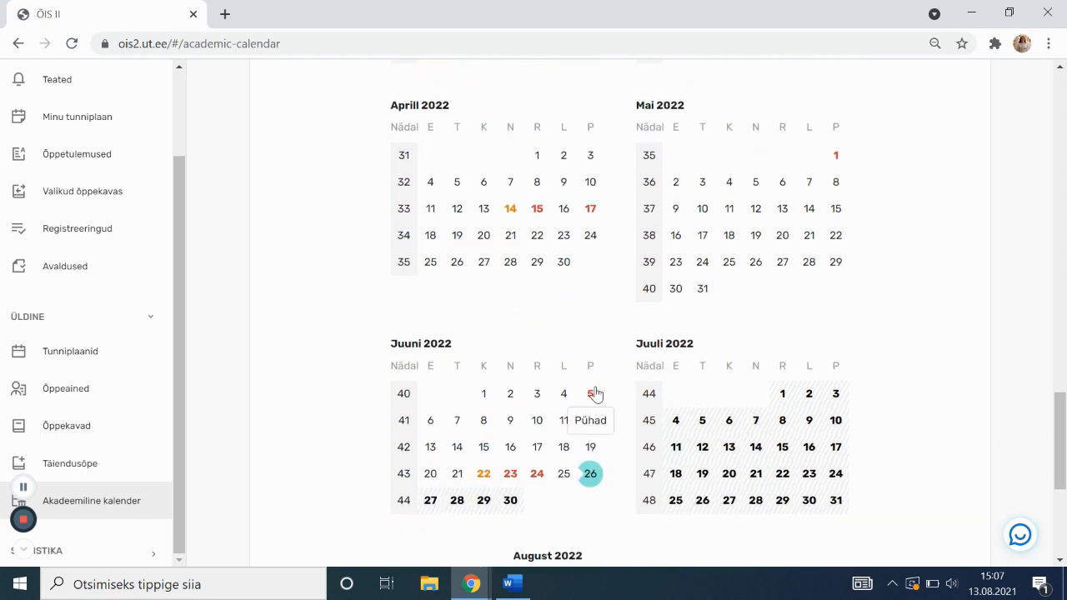
scroll(538, 417, "down", 3)
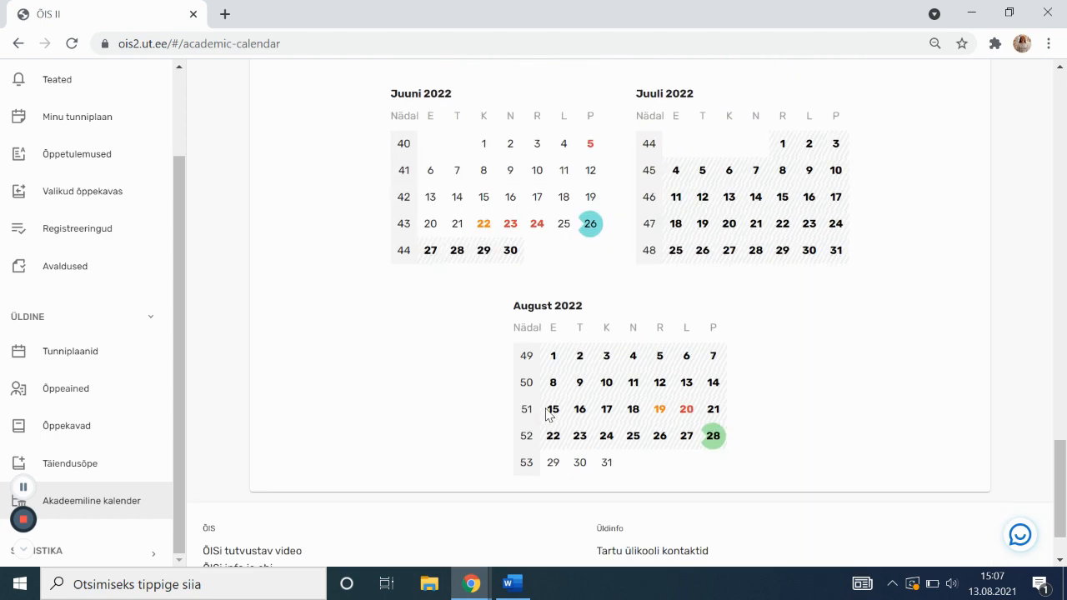
scroll(545, 409, "up", 6)
scroll(599, 379, "up", 5)
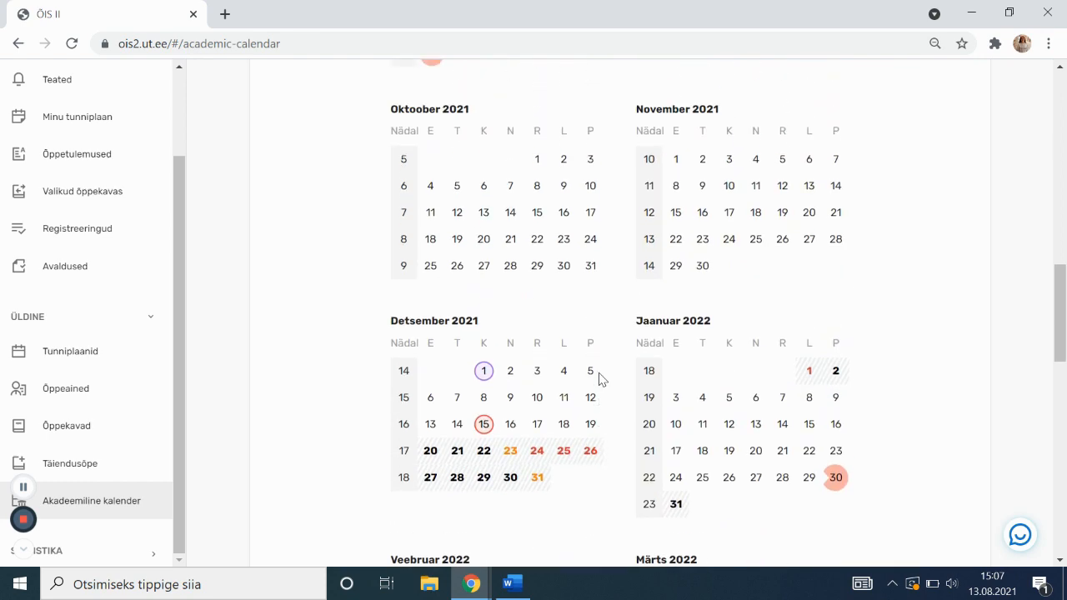
scroll(599, 379, "up", 9)
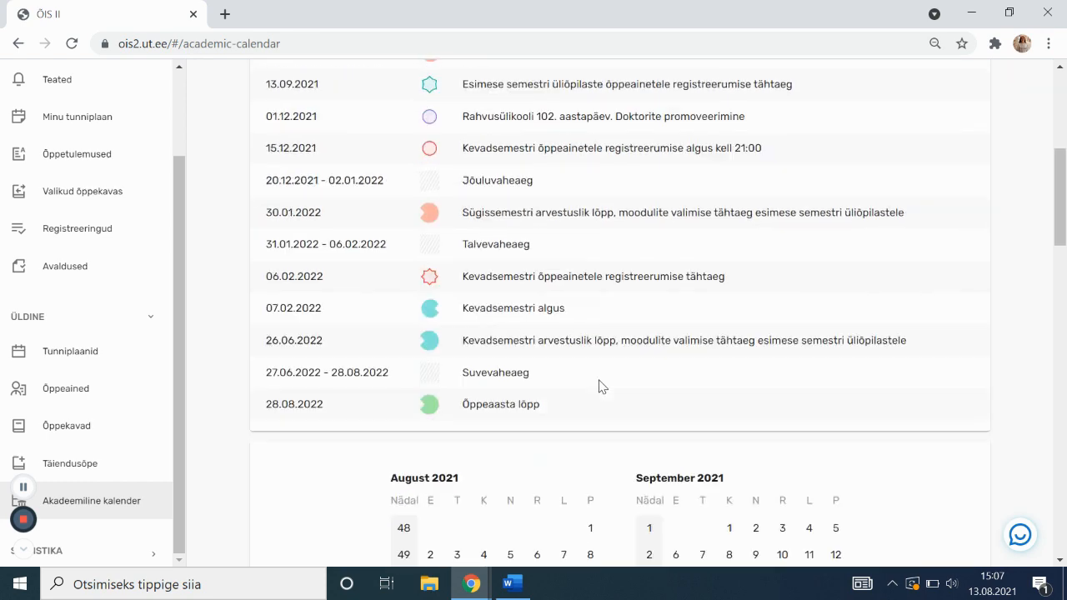
scroll(598, 386, "up", 5)
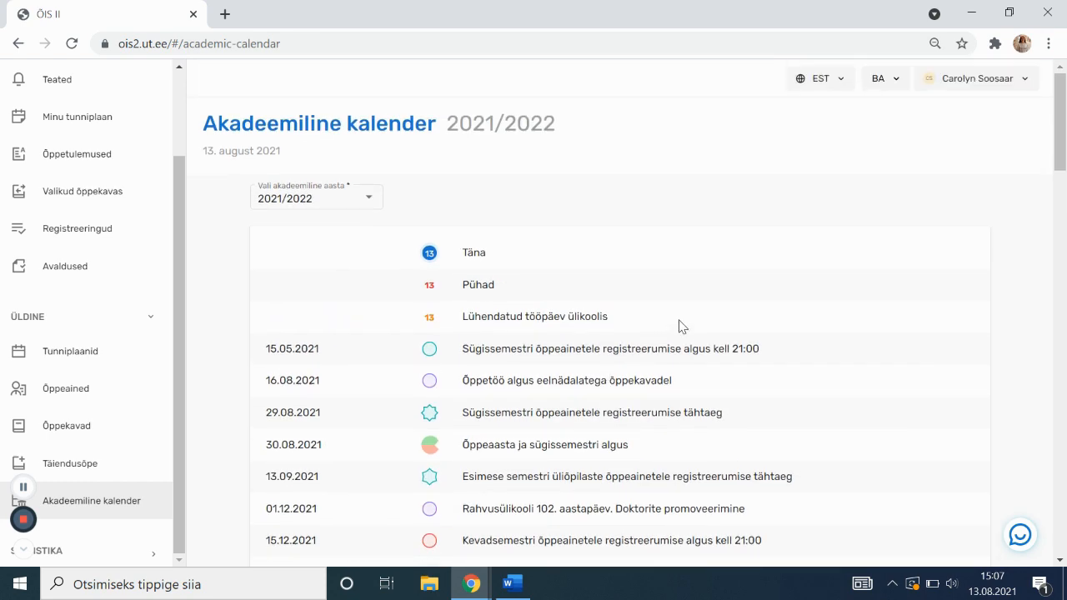